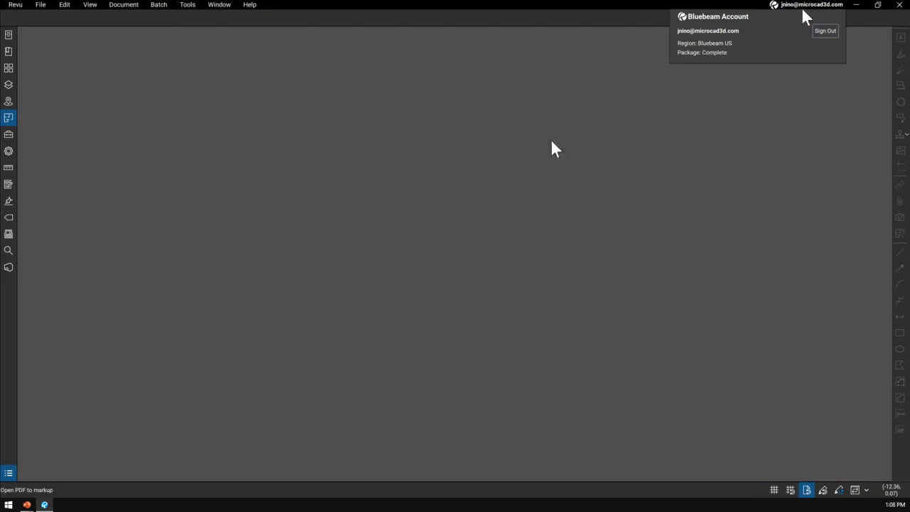
- Dismiss the account information and review the application plugins in Bluebeam Administrator
left_click(362, 231)
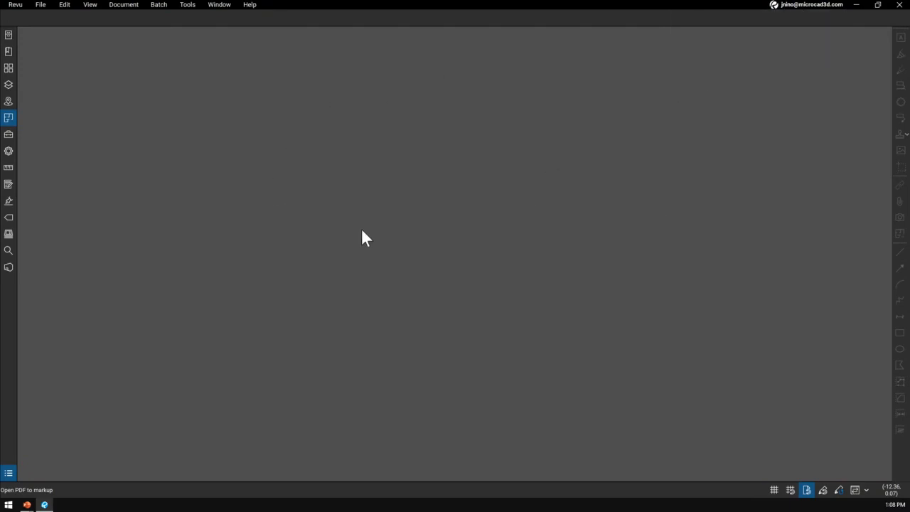
left_click(15, 5)
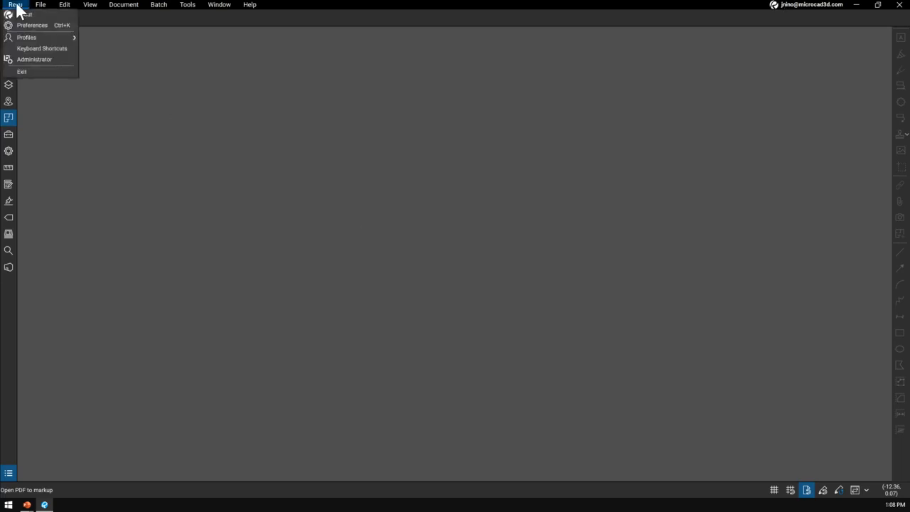
left_click(30, 61)
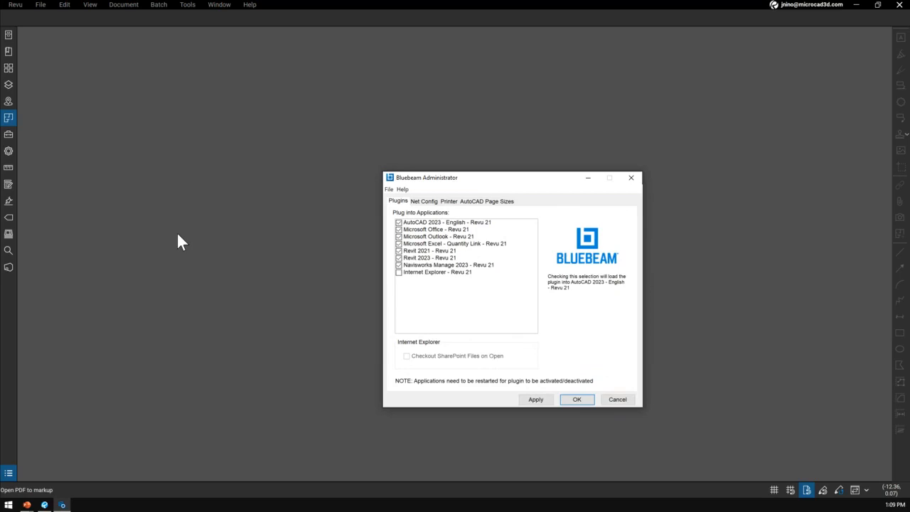
left_click(574, 401)
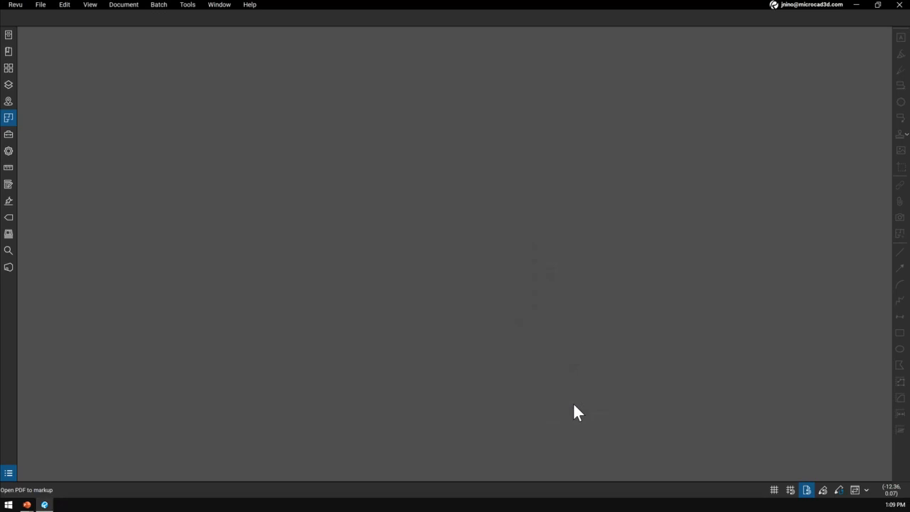
- Open the sample Floor_Plan file from the Welcome to Revu page and close the welcome page
left_click(248, 5)
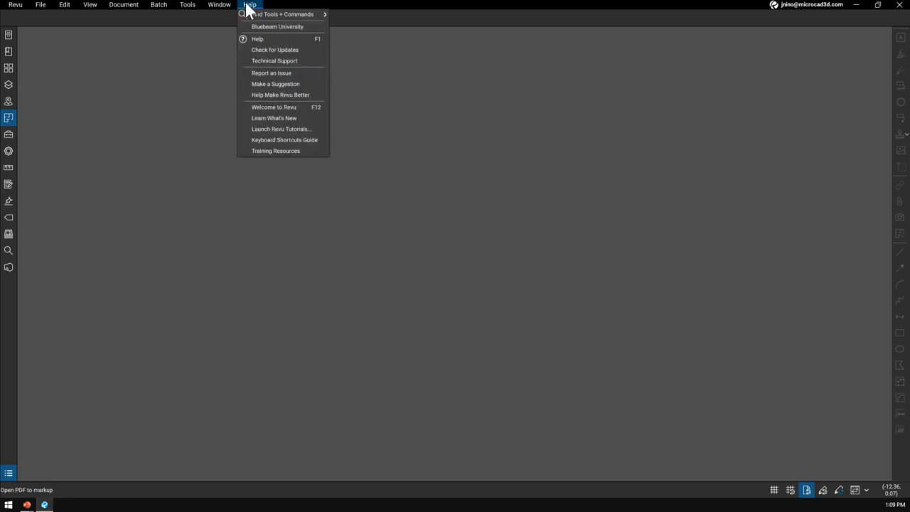
left_click(298, 112)
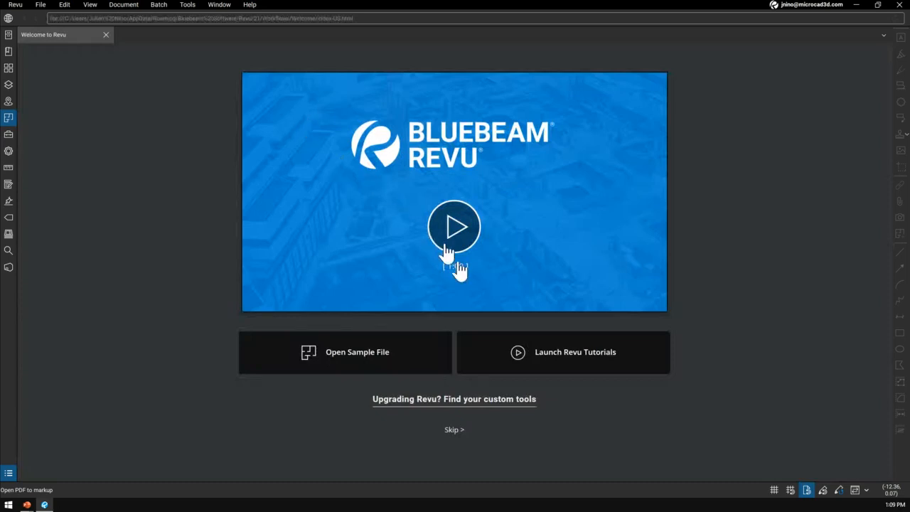
left_click(533, 366)
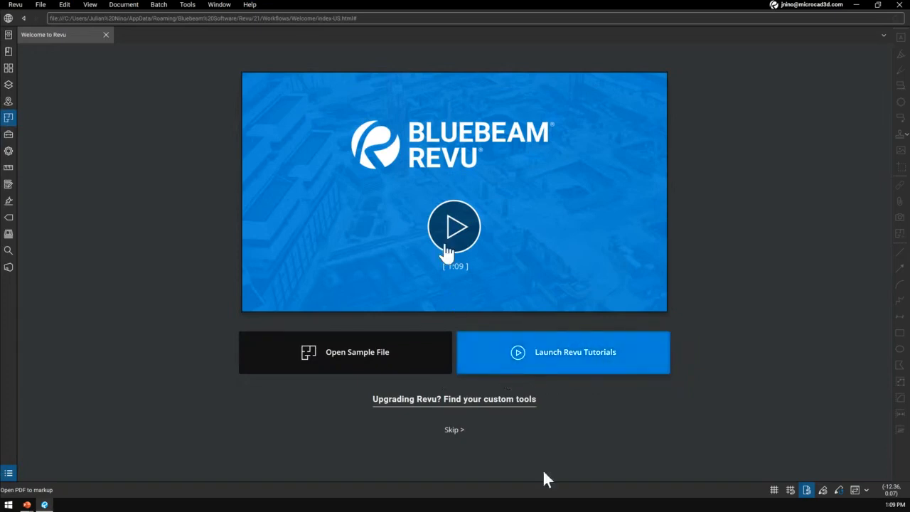
left_click(344, 360)
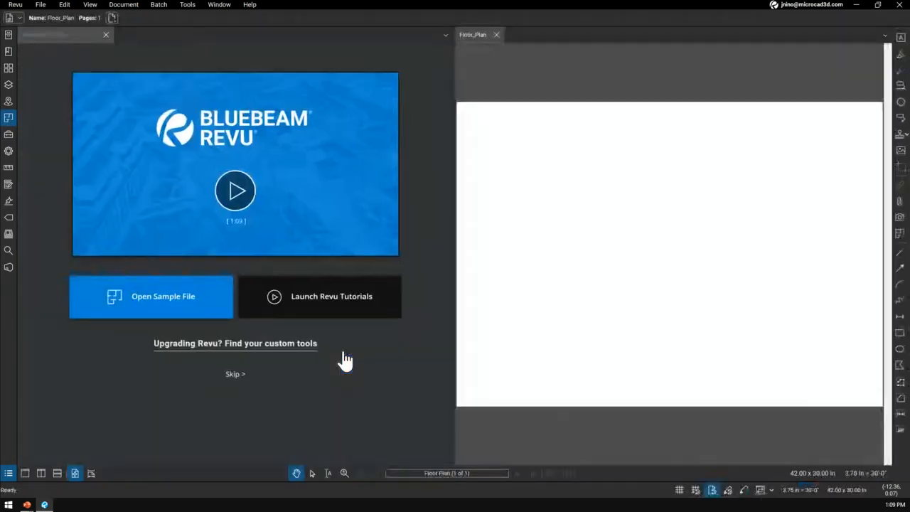
left_click(106, 34)
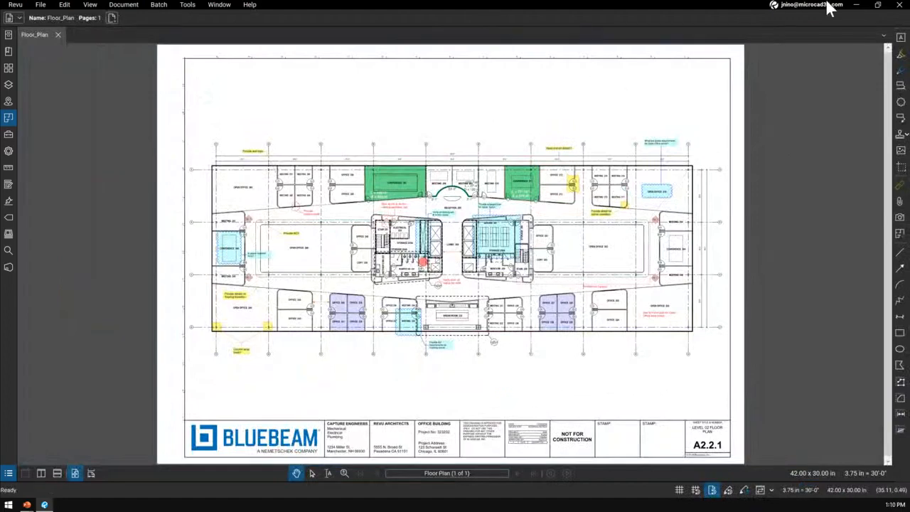
key("ctrl")
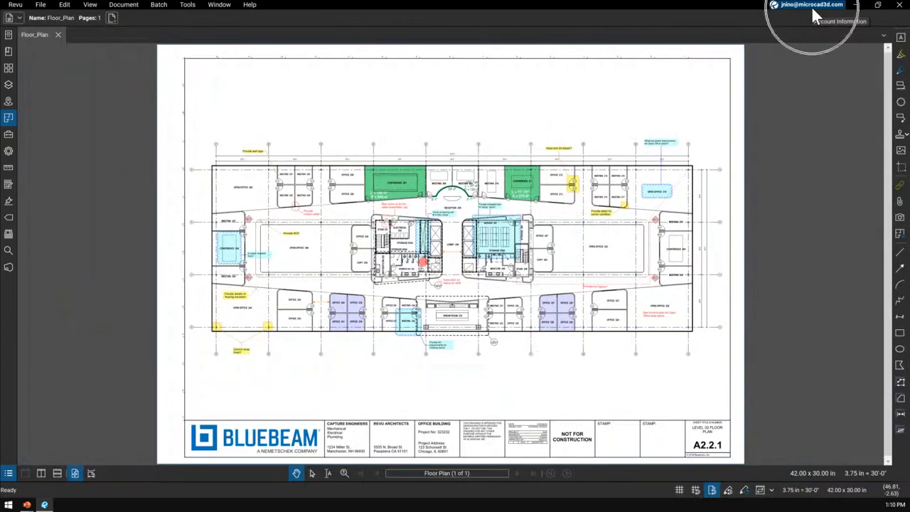
key("ctrl")
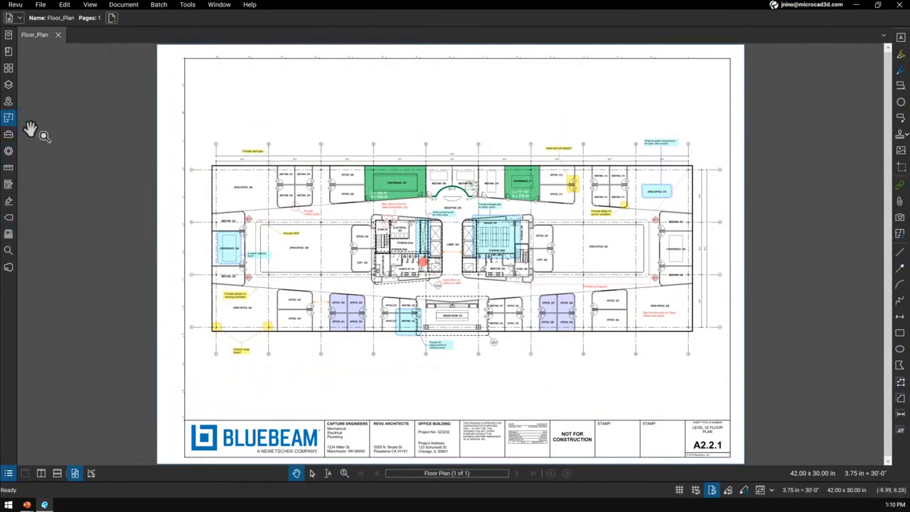
- Load the Revu profile, followed by the Revu Advanced profile
left_click(18, 7)
mouse_move(41, 37)
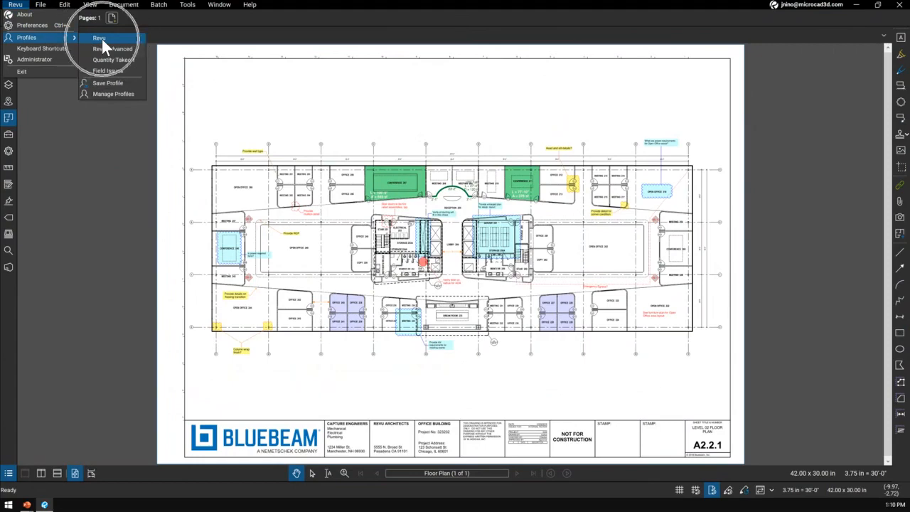
left_click(101, 39)
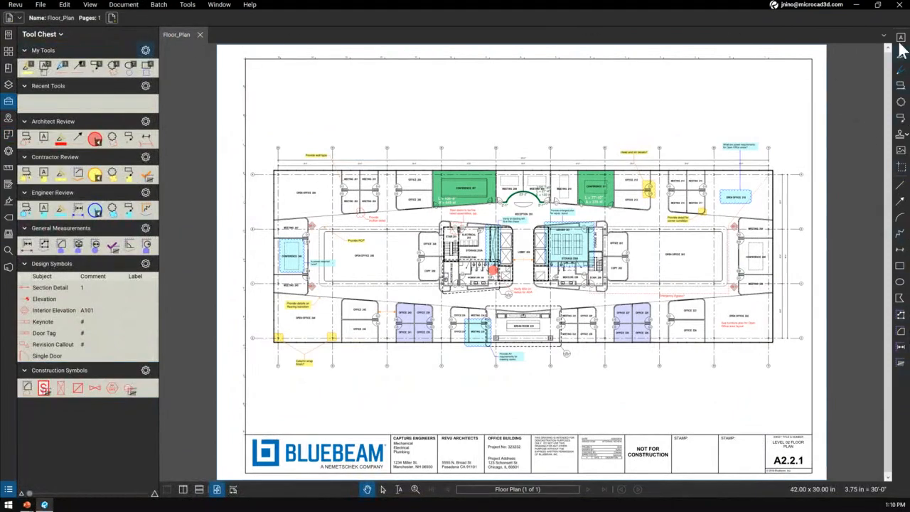
left_click(15, 6)
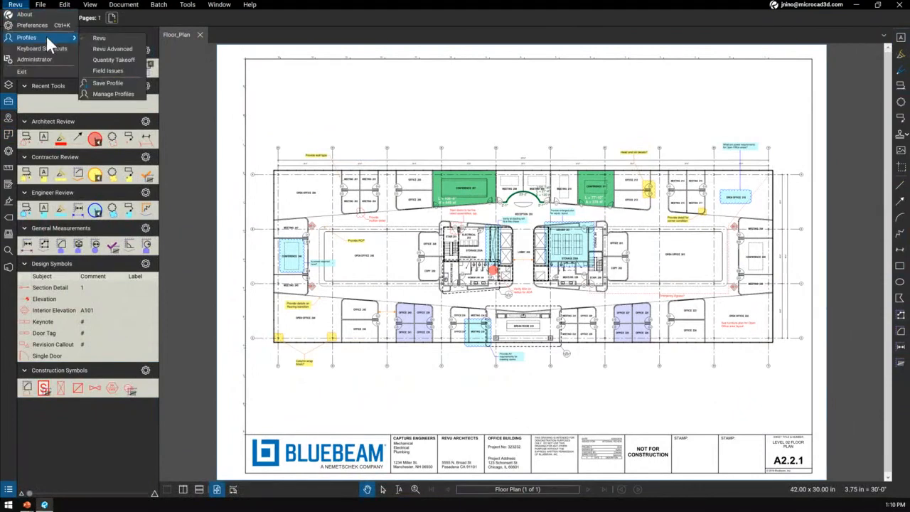
left_click(132, 50)
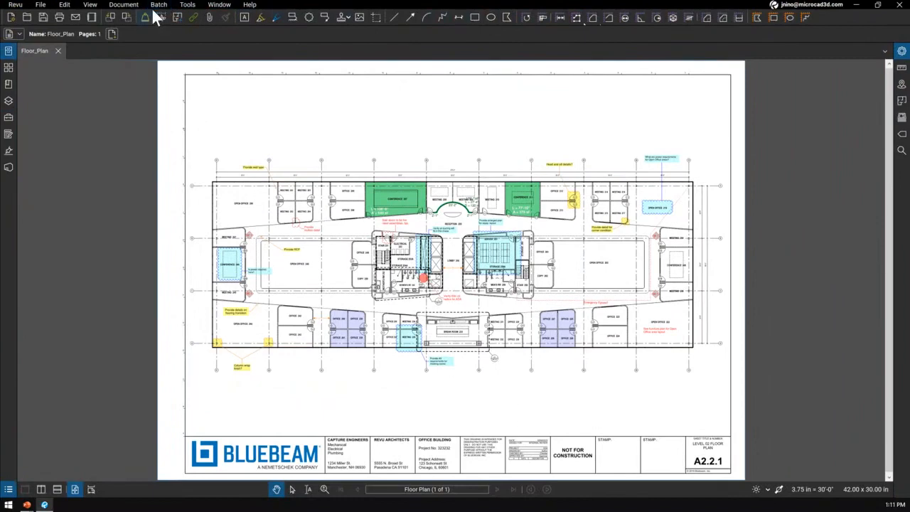
left_click(15, 9)
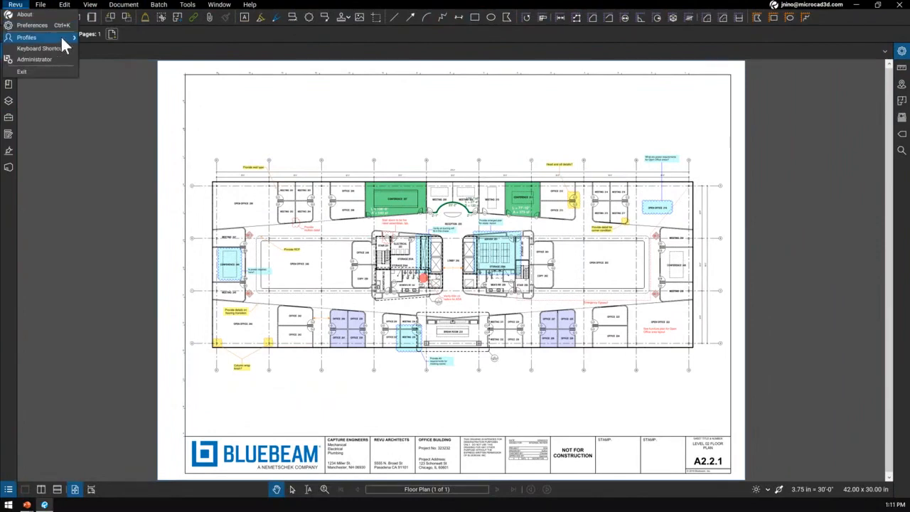
mouse_move(68, 45)
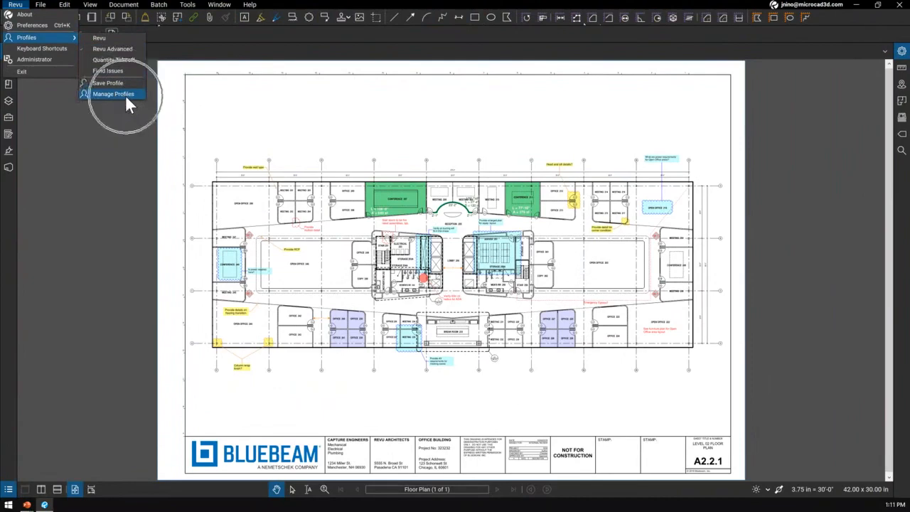
left_click(224, 33)
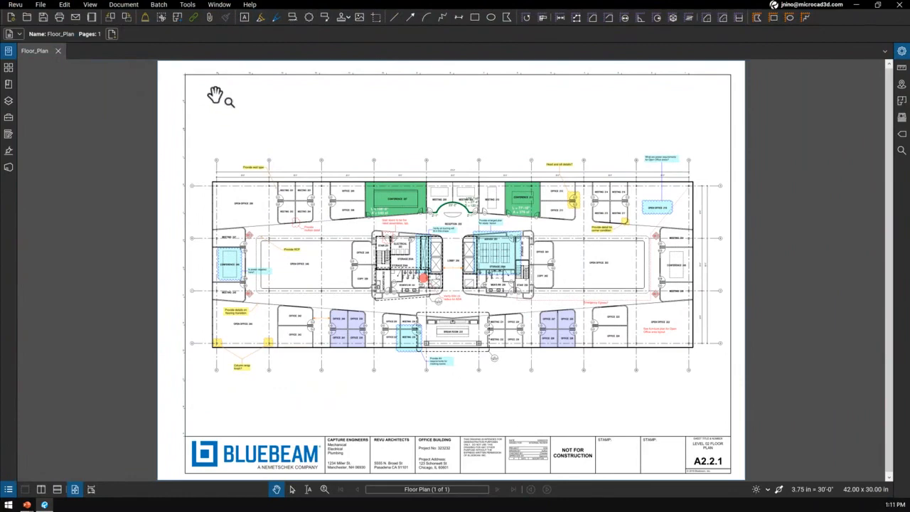
left_click(305, 20)
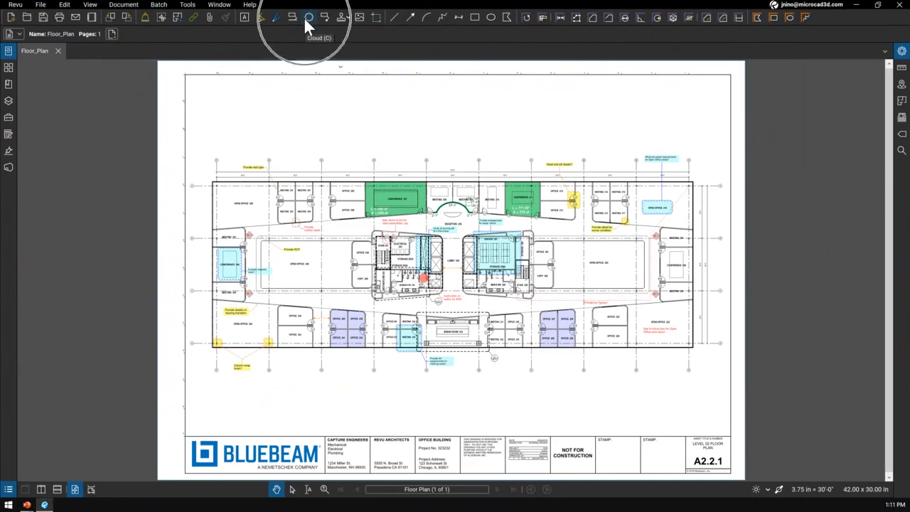
left_click(307, 21)
key("ctrl")
key("ctrl")
key("ctrl")
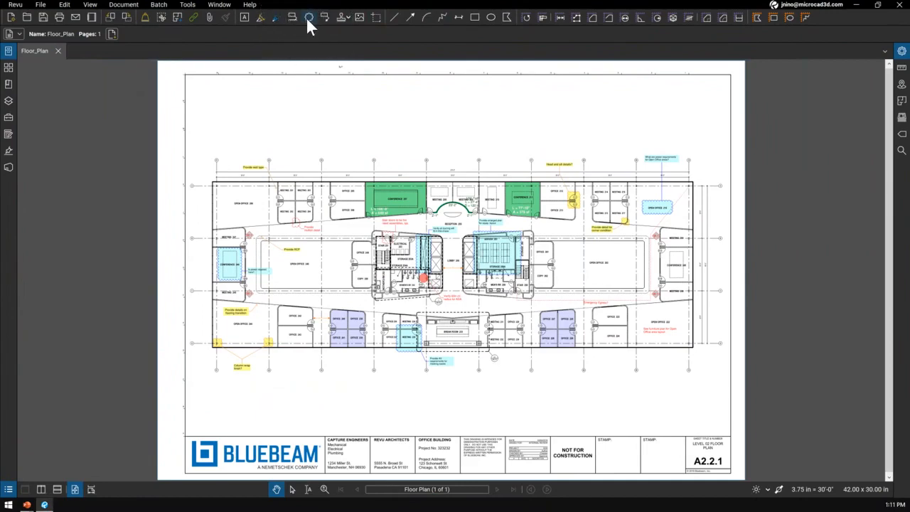
key("ctrl")
key("ctrl")
key("ctrl")
- Open the toolbar customization settings and list the commands of the Markup category
left_click(189, 7)
key("ctrl")
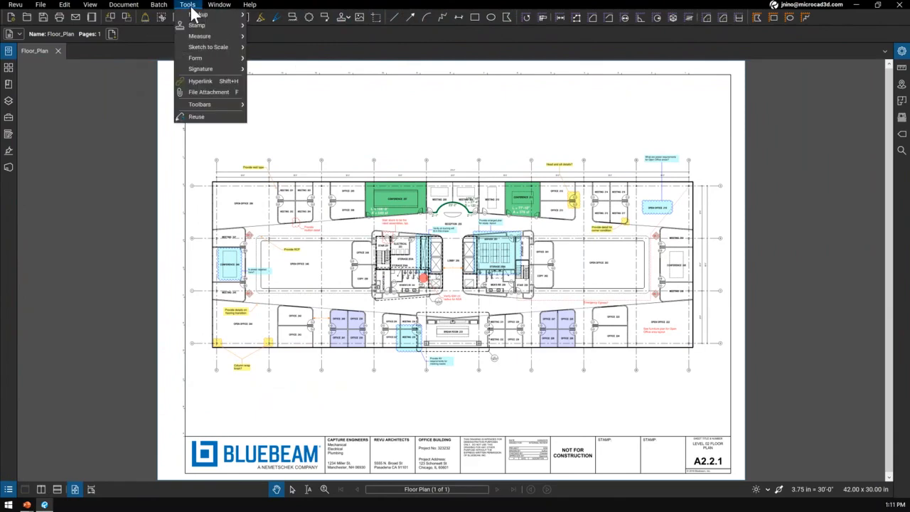
mouse_move(205, 14)
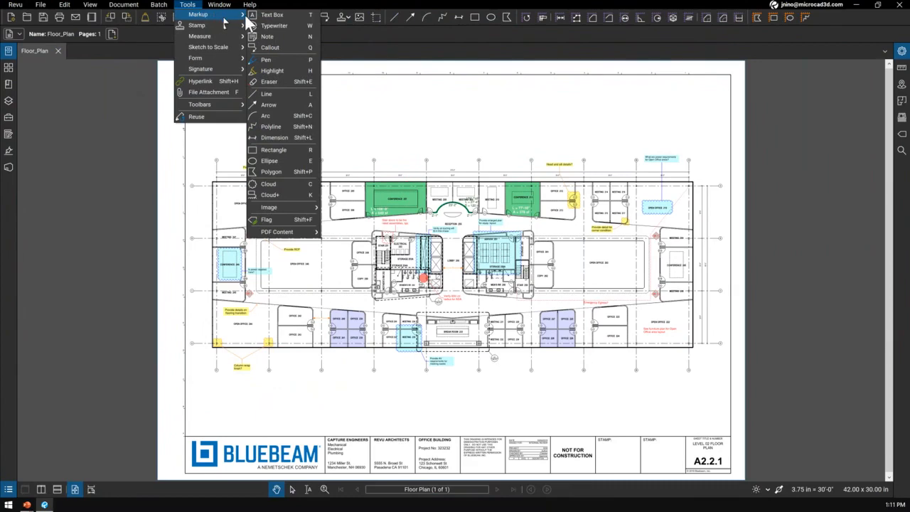
key("ctrl")
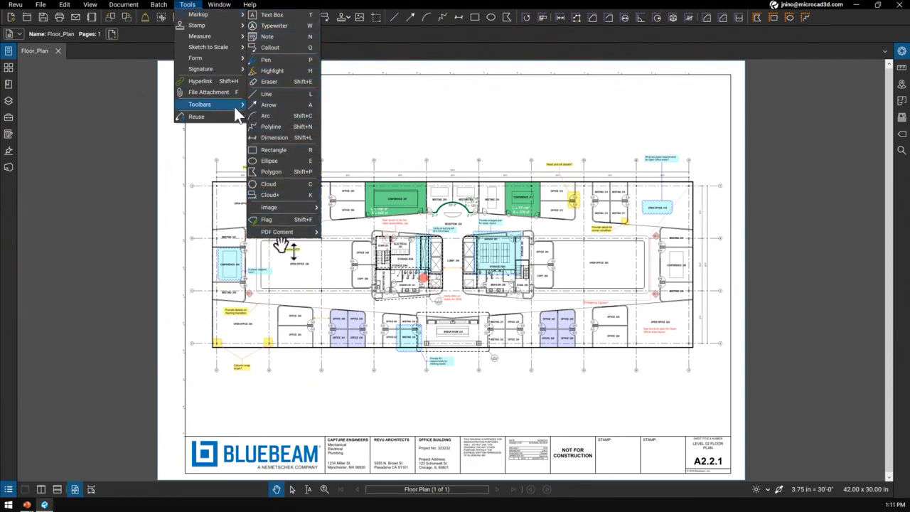
mouse_move(228, 109)
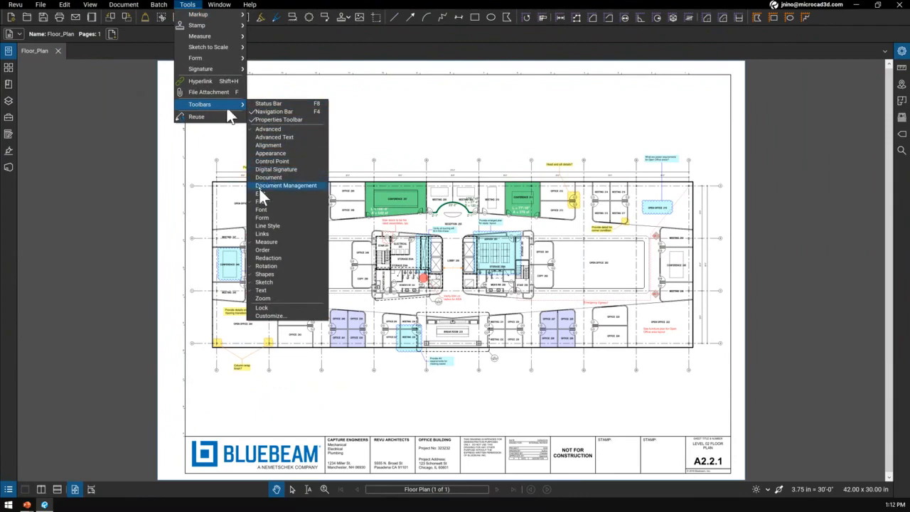
left_click(283, 317)
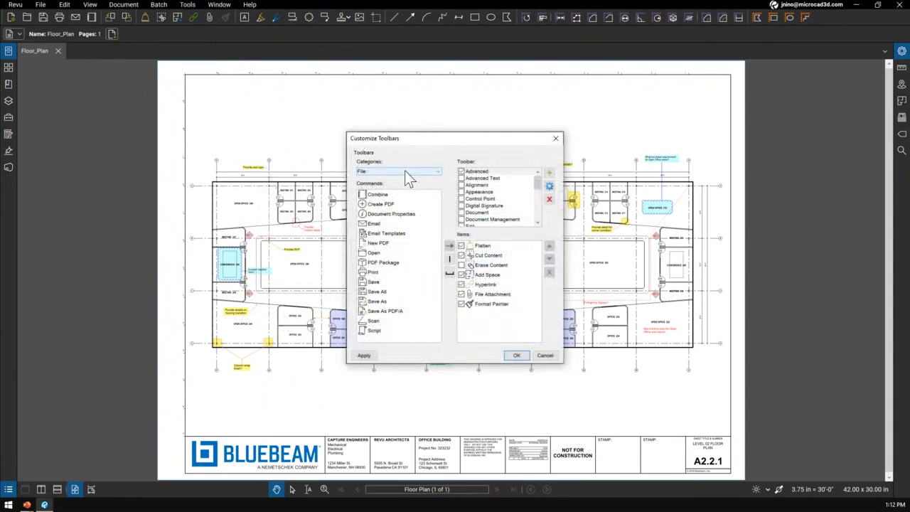
left_click(406, 171)
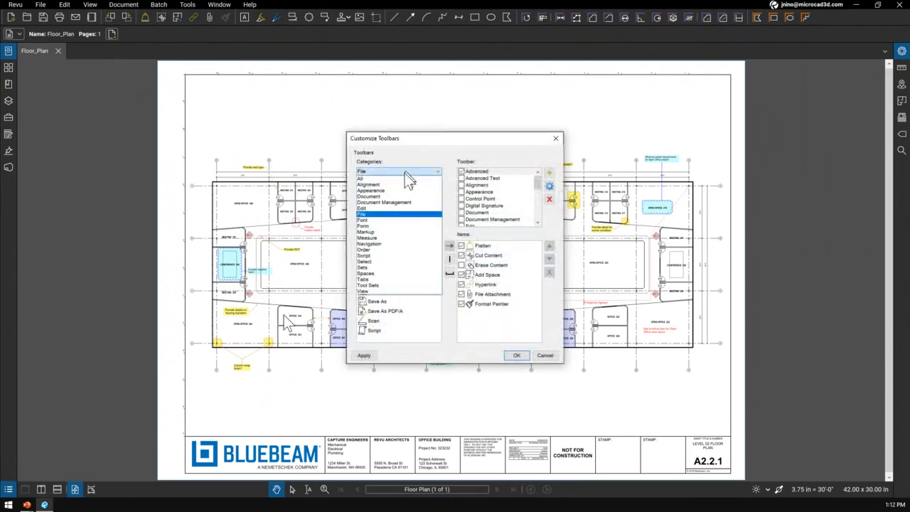
left_click(379, 232)
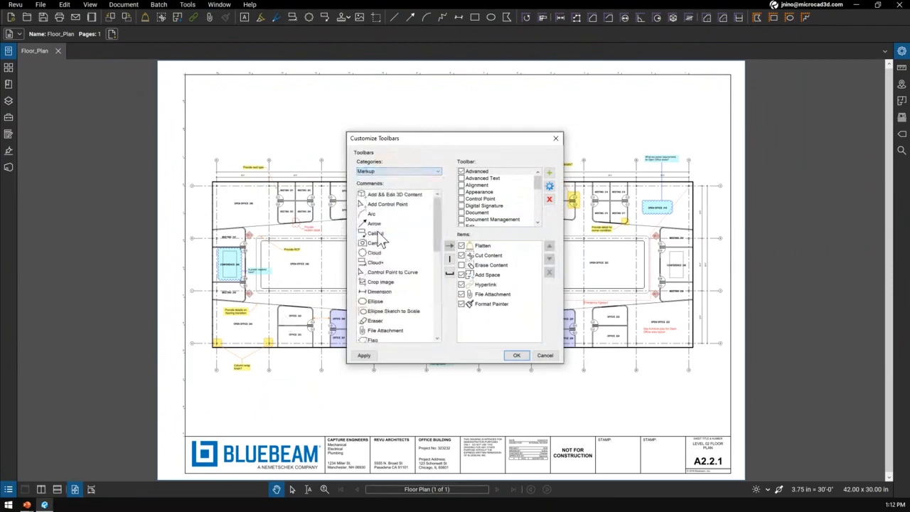
left_click_drag(435, 202, 441, 316)
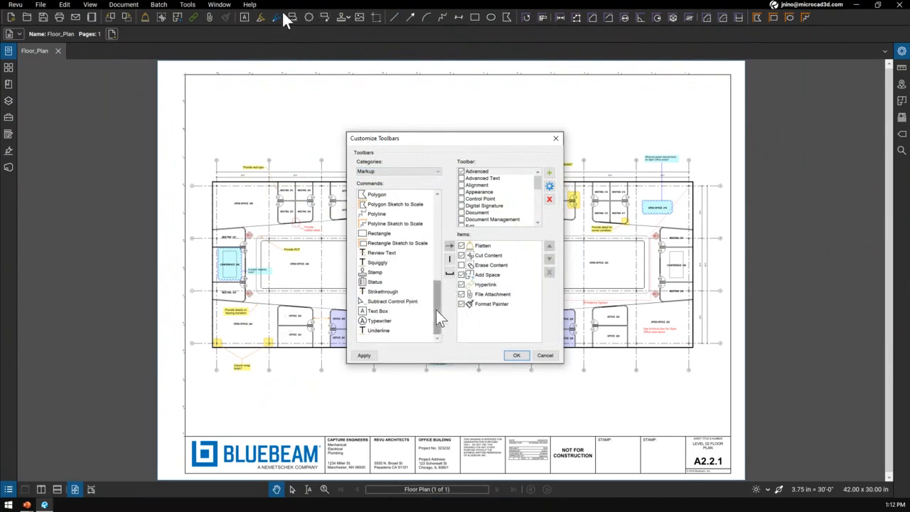
- Add the Rectangle command to the Advanced toolbar and apply the customization
left_click(379, 234)
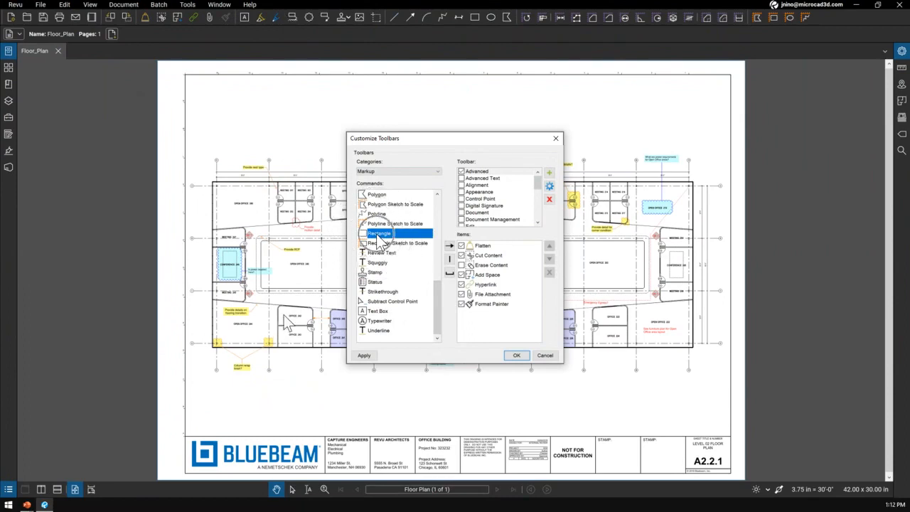
left_click(450, 247)
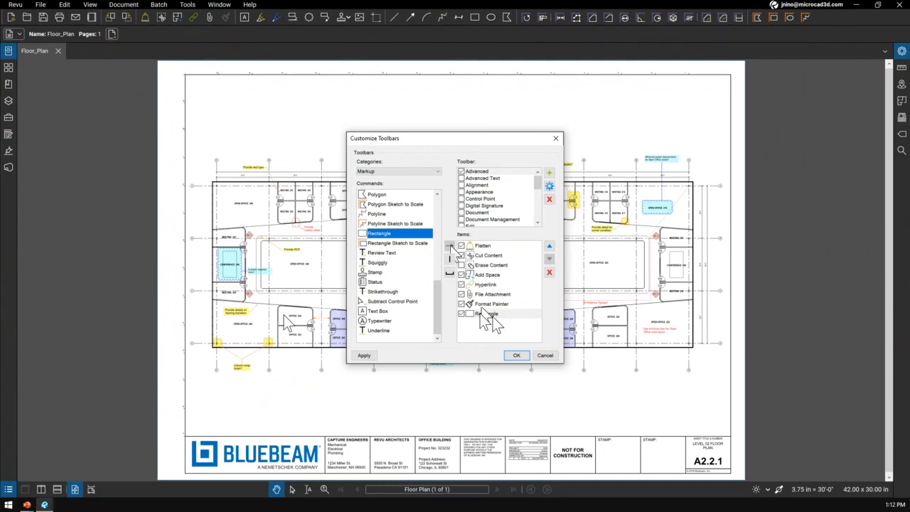
left_click(359, 357)
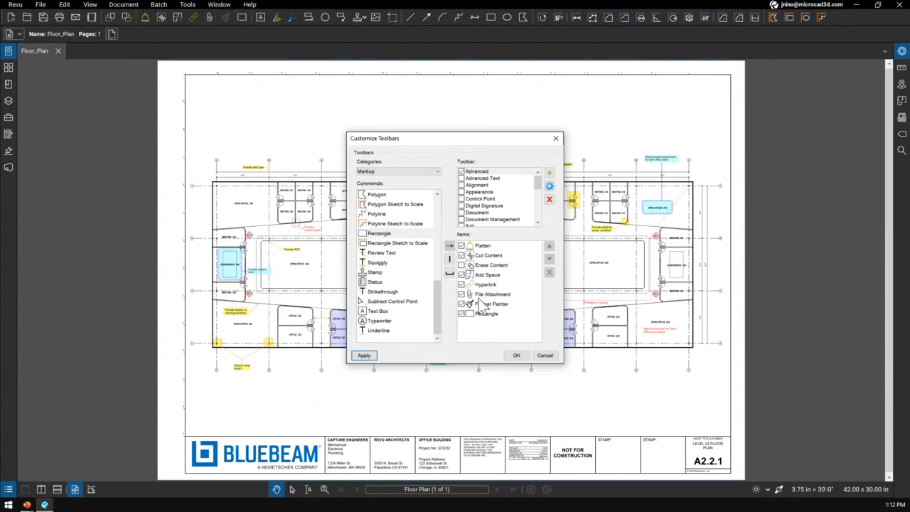
left_click(517, 355)
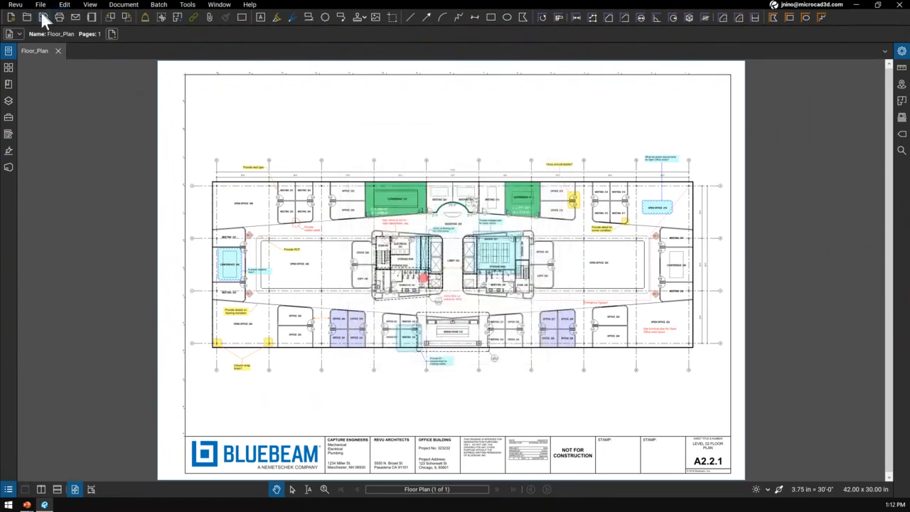
- Switch the interface back to the Revu profile and collapse the Tool Chest
left_click(15, 5)
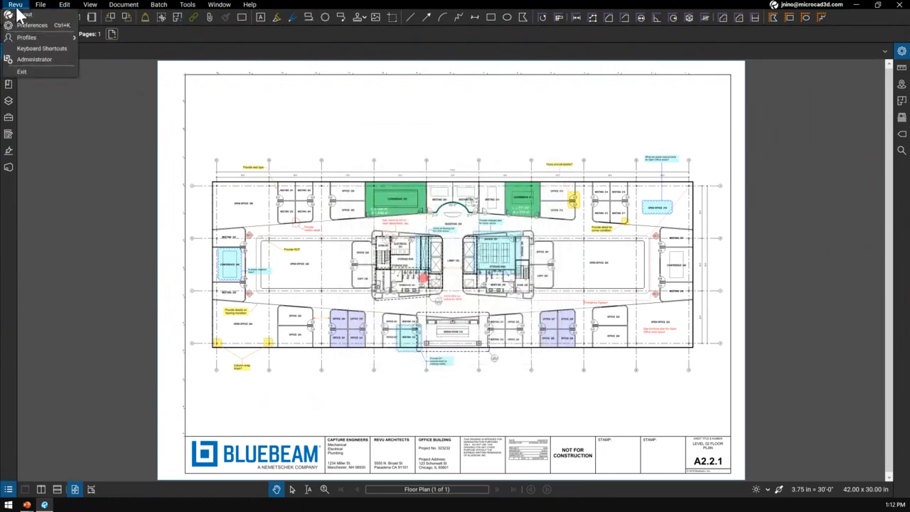
mouse_move(52, 39)
left_click(98, 36)
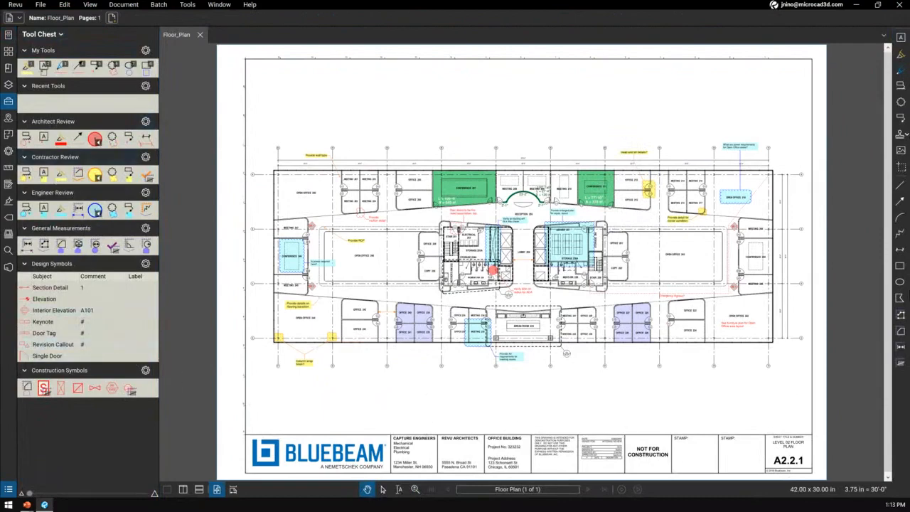
left_click(160, 207)
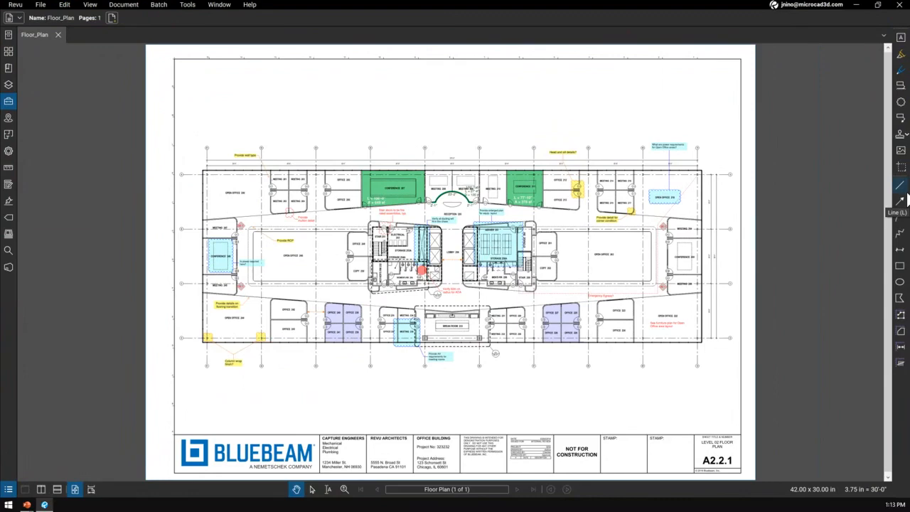
- Draw an irregular cloud markup with one curved side in the blank area above the plan's upper edge
left_click(901, 102)
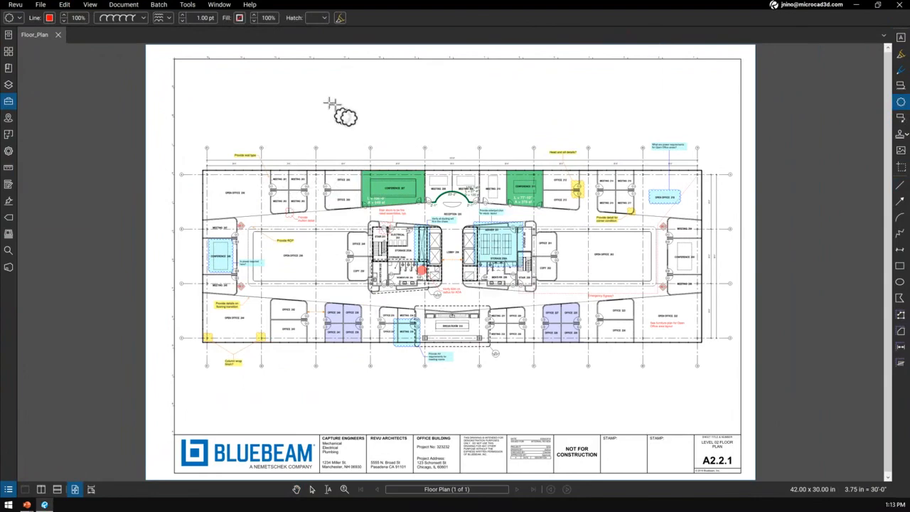
scroll(334, 105, "up", 1)
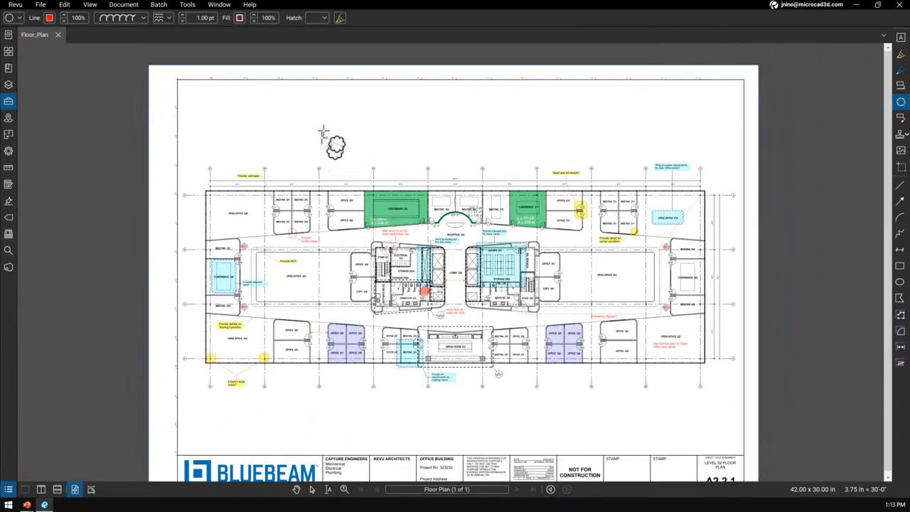
left_click(320, 131)
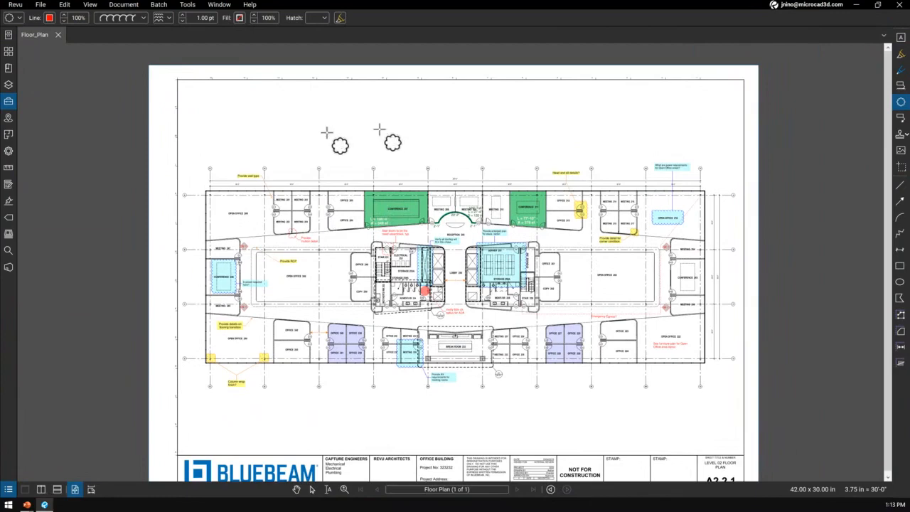
left_click_drag(403, 130, 357, 166)
left_click(313, 163)
left_click(300, 146)
left_click(321, 128)
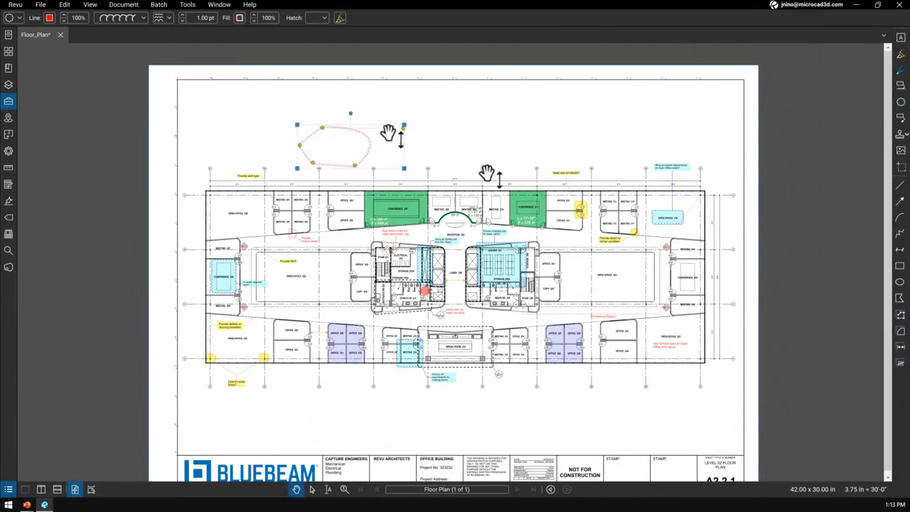
left_click(477, 143)
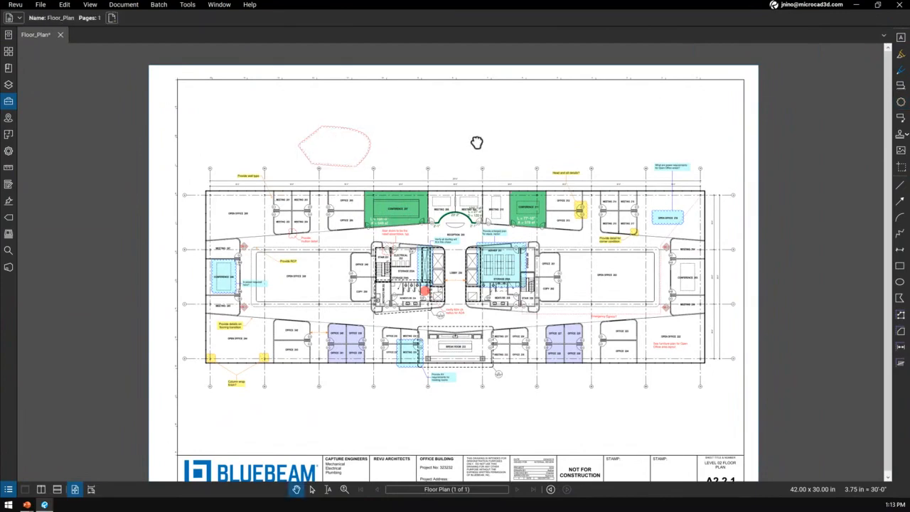
- Draw a rectangular cloud markup above the reception area, beside the first cloud
left_click(900, 103)
left_click(419, 124)
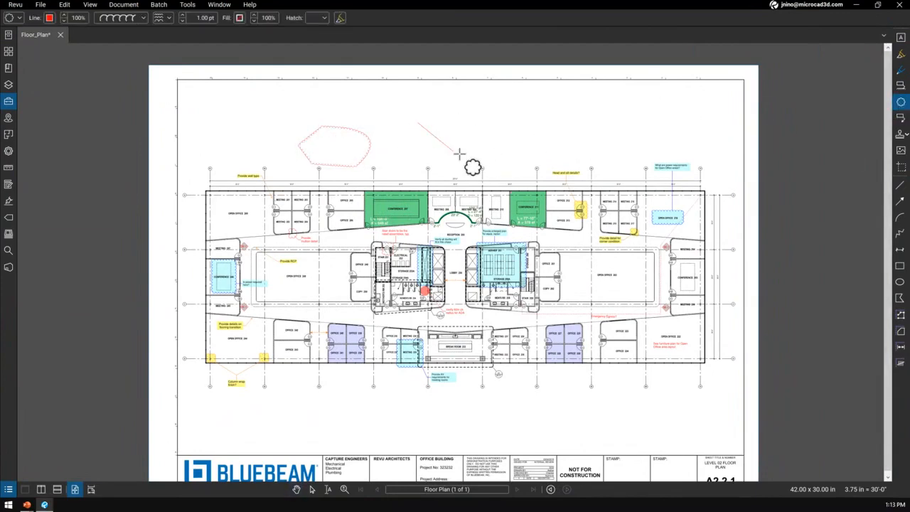
left_click(480, 123)
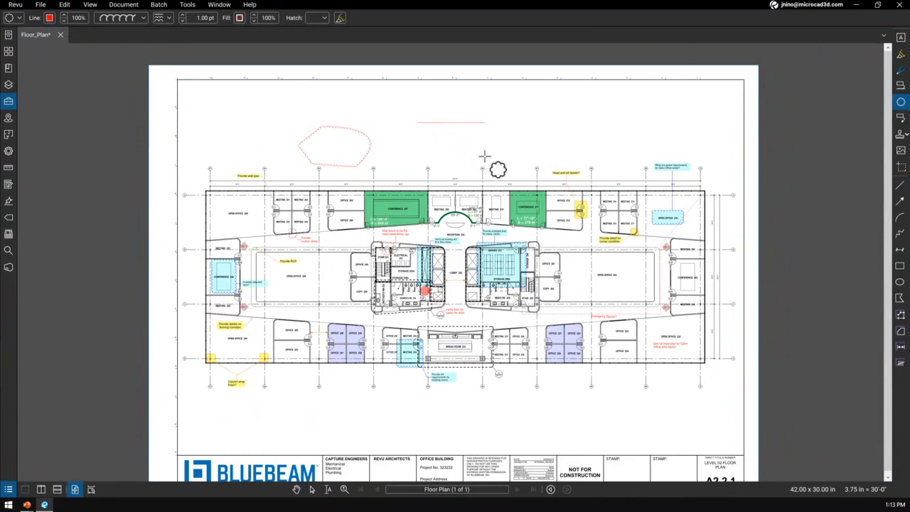
left_click(481, 155)
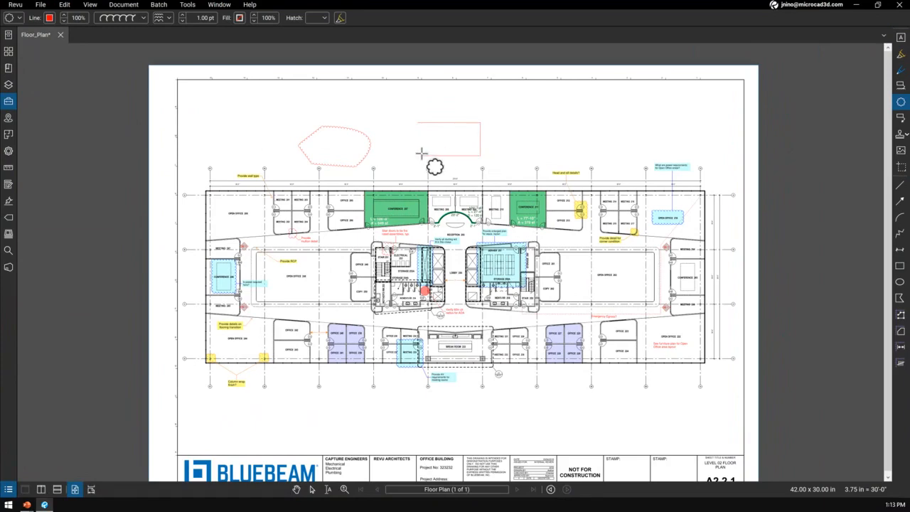
left_click(418, 154)
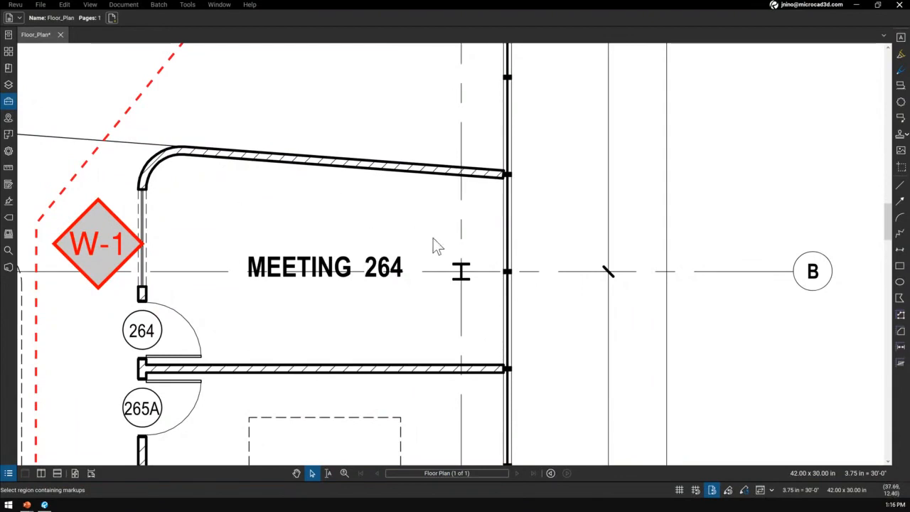
- Sketch three roughly horizontal freehand pen strokes across the outer wall beside Meeting 264
left_click(902, 70)
left_click_drag(414, 223, 669, 221)
left_click_drag(427, 307, 658, 319)
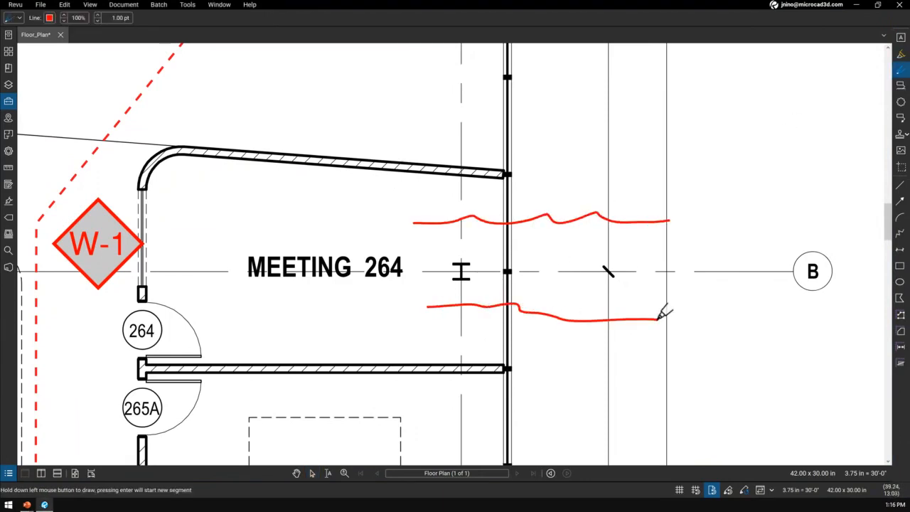
left_click_drag(426, 339, 631, 355)
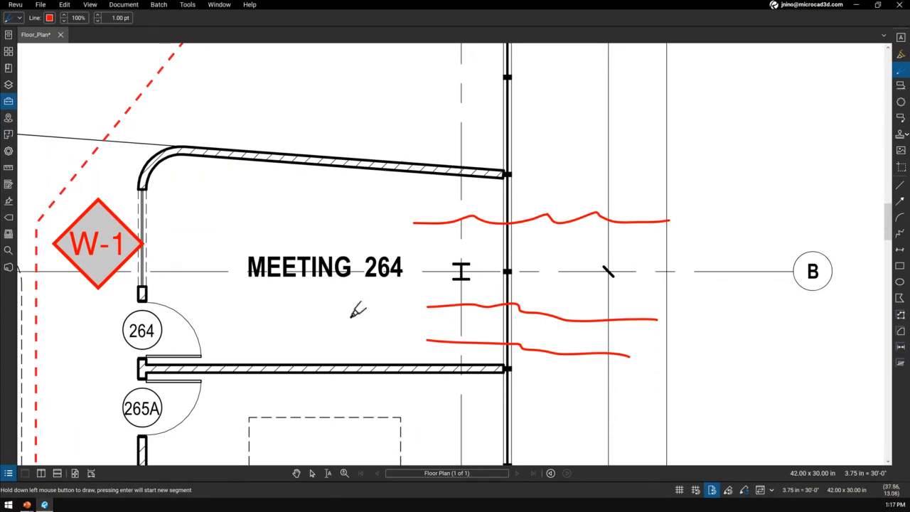
- Delete the three freehand pen strokes beside Meeting 264
key("Escape")
left_click(416, 229)
key("Delete")
left_click(463, 286)
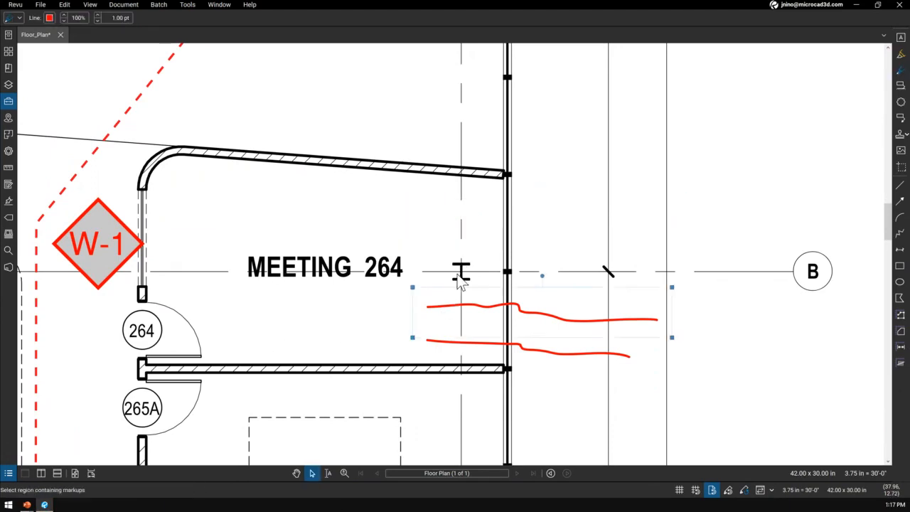
key("Delete")
left_click(459, 341)
key("Delete")
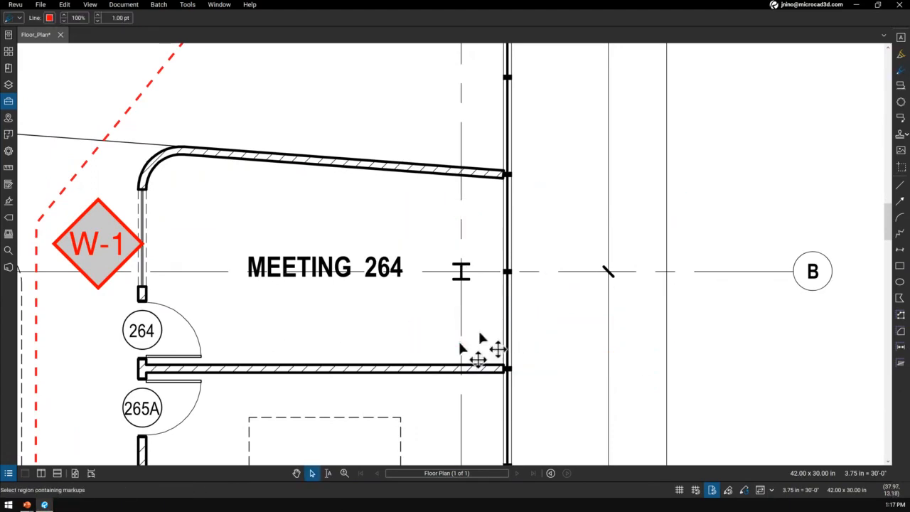
- Draw a four-cornered cloud markup outside Meeting 264, just above grid line B
left_click(901, 102)
left_click(551, 127)
left_click(550, 231)
left_click(792, 232)
left_click(788, 127)
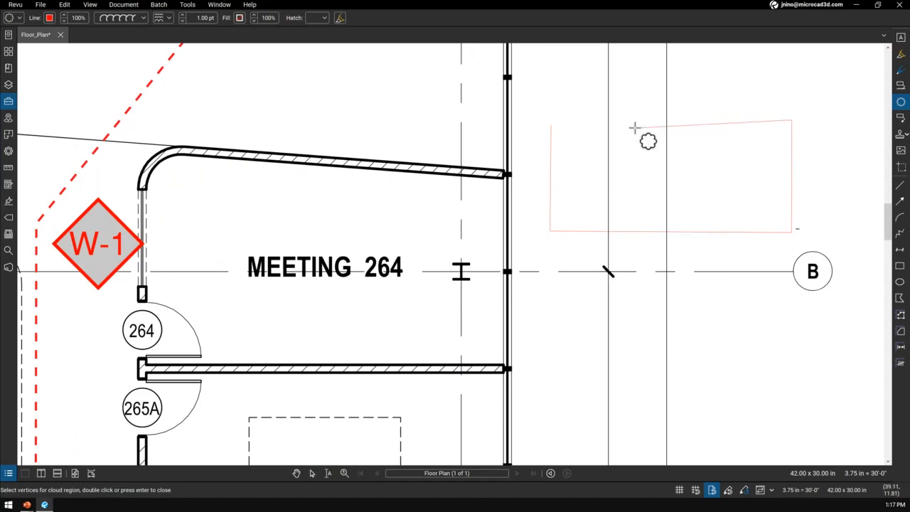
left_click(550, 126)
key("Escape")
- Examine which control point options are offered for the cloud markup above grid line B
left_click(561, 133)
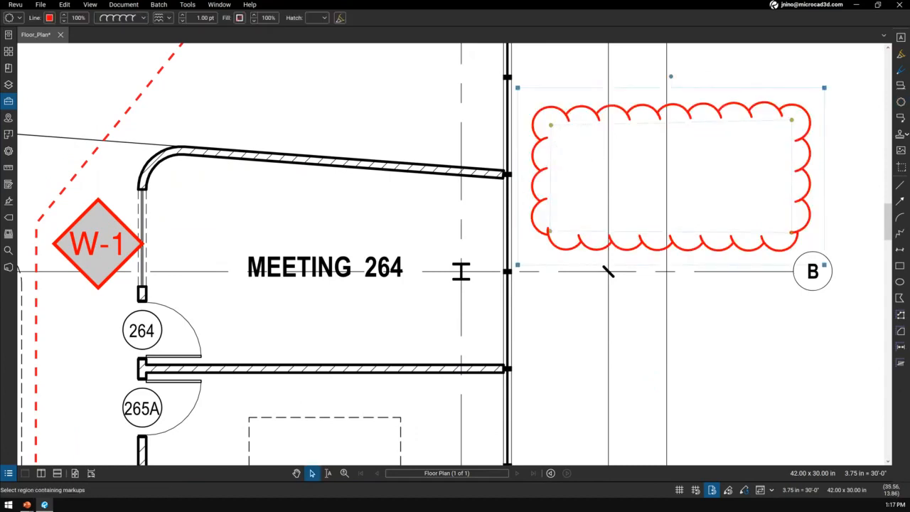
key("ctrl")
key("ctrl")
key("ctrl")
key("ctrl")
right_click(664, 237)
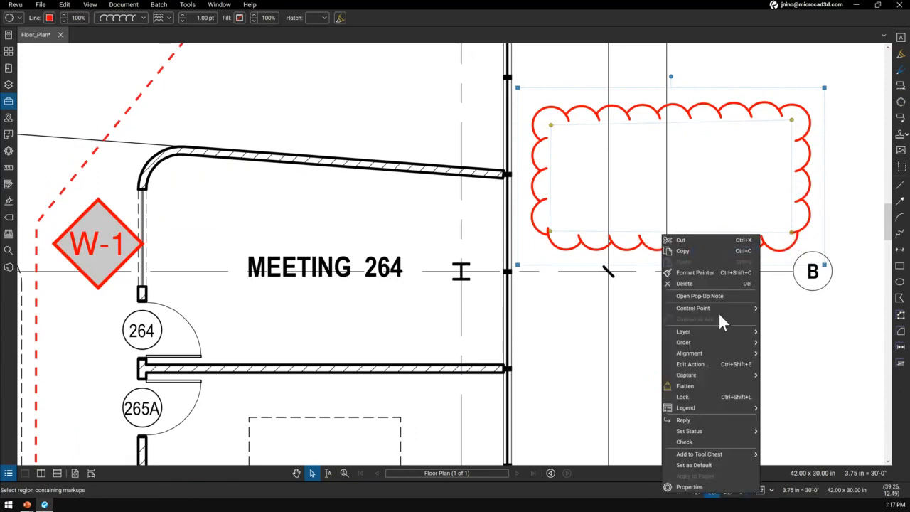
mouse_move(731, 308)
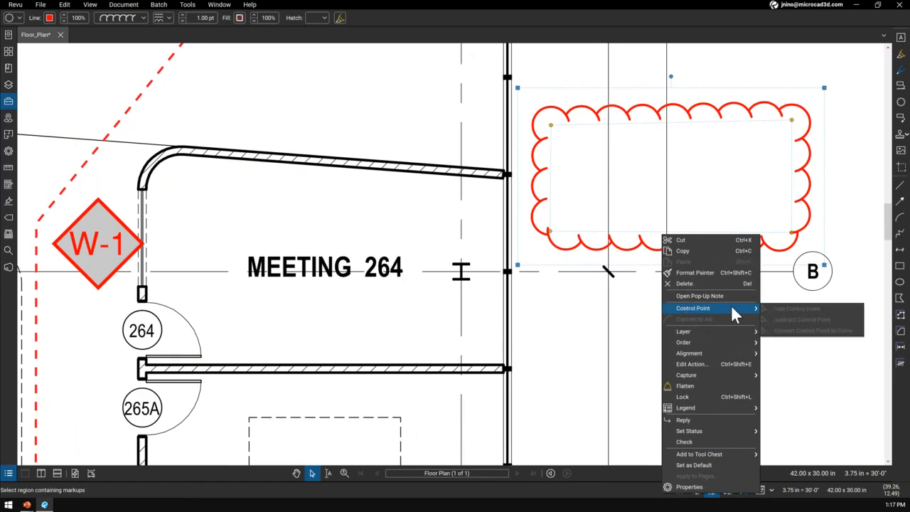
left_click(702, 300)
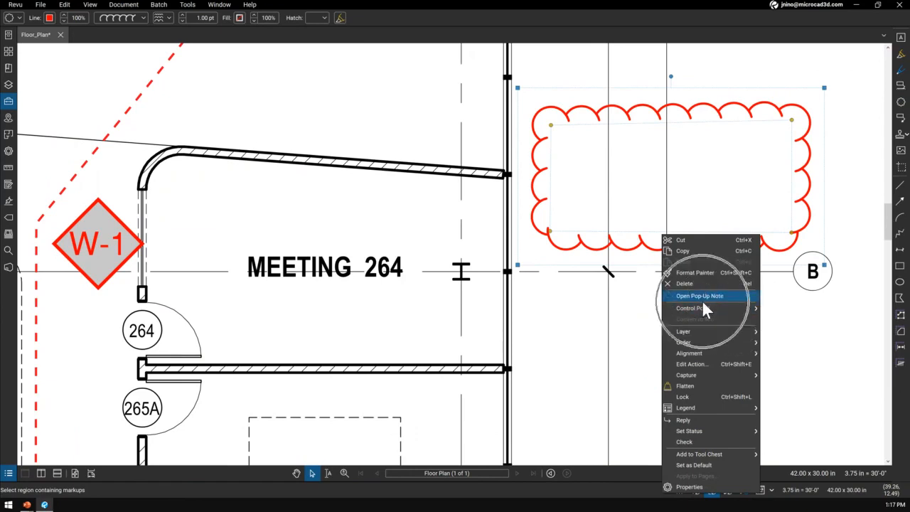
mouse_move(704, 312)
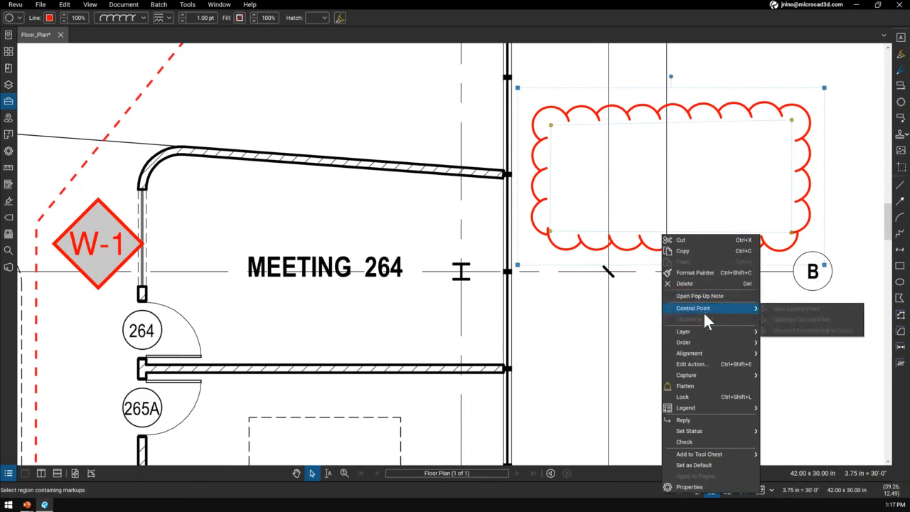
left_click(900, 267)
left_click(552, 125)
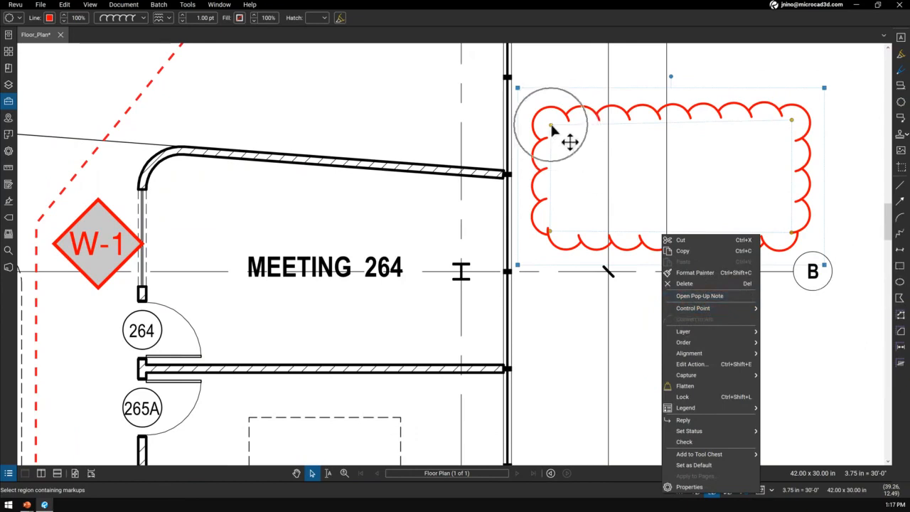
key("ctrl")
key("ctrl")
key("ctrl")
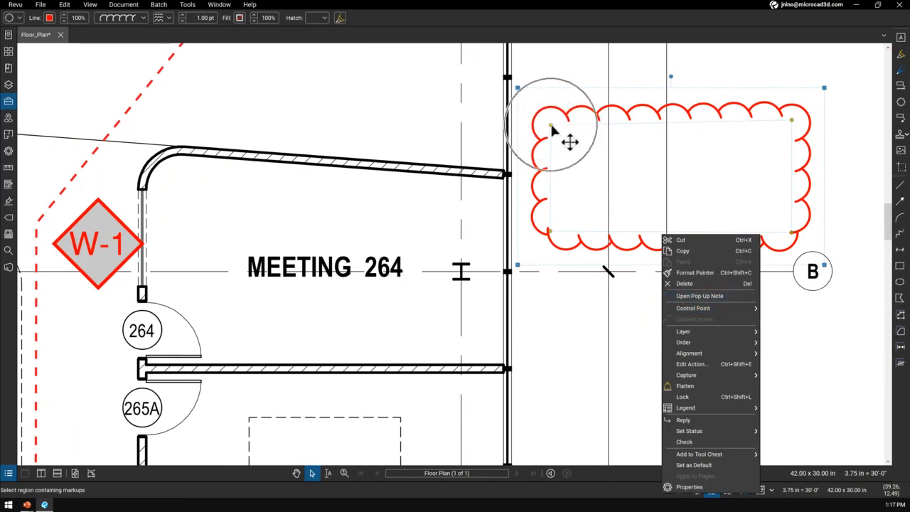
key("ctrl")
key("Escape")
- Draw a closed six-sided polygon markup below grid line B, under the cloud
left_click(900, 298)
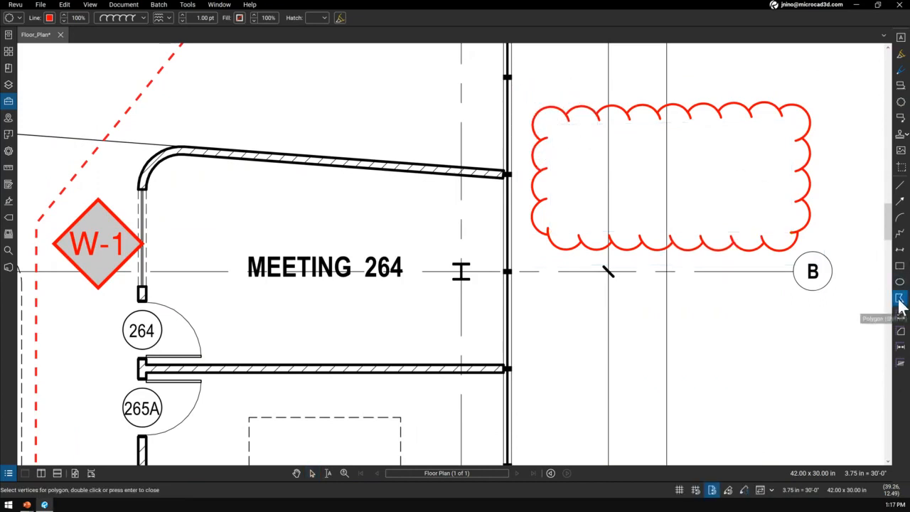
left_click(569, 309)
left_click(570, 402)
left_click(825, 382)
left_click(825, 320)
left_click(746, 312)
left_click(569, 310)
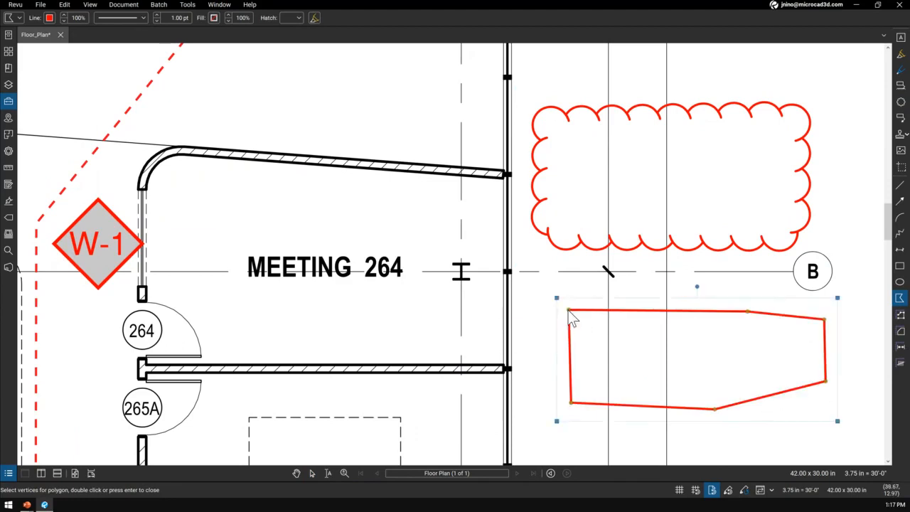
key("Escape")
- Add a control point on the polygon's upper edge
right_click(629, 322)
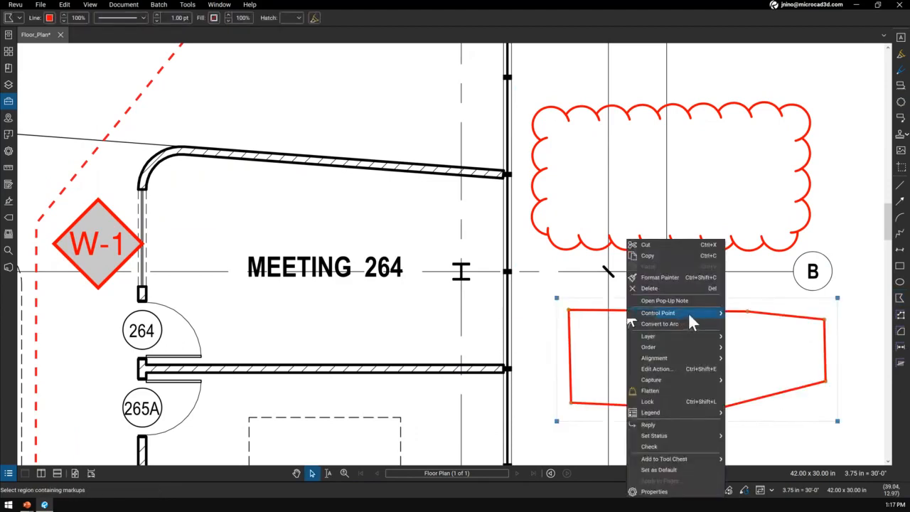
mouse_move(716, 313)
key("ctrl")
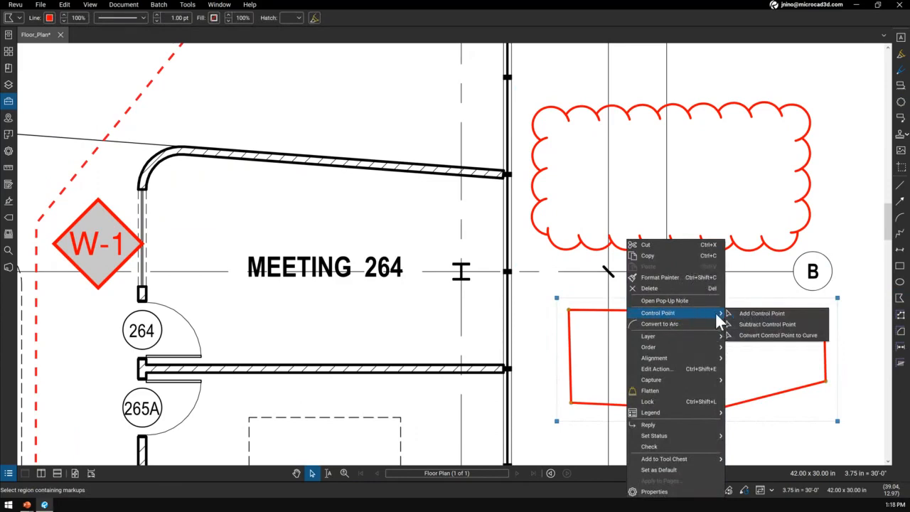
left_click(756, 313)
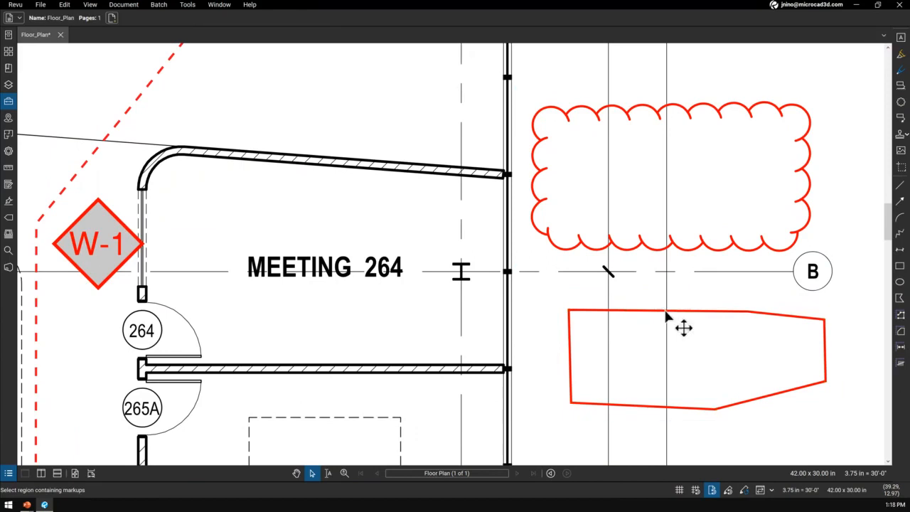
- Move the polygon into Meeting 264 and fit its vertices to the room's corners and the ends of the curved wall
left_click_drag(662, 312, 254, 183)
left_click_drag(418, 191, 504, 174)
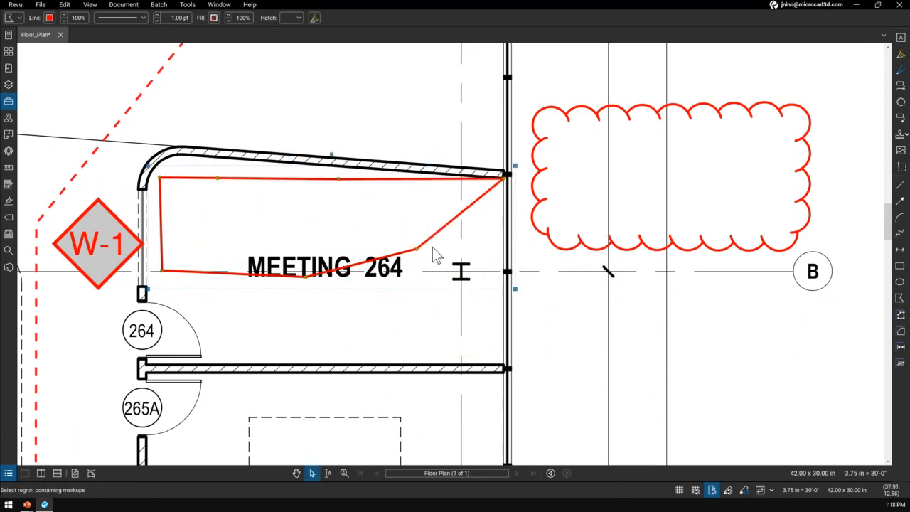
left_click_drag(418, 250, 505, 366)
left_click_drag(151, 369, 145, 365)
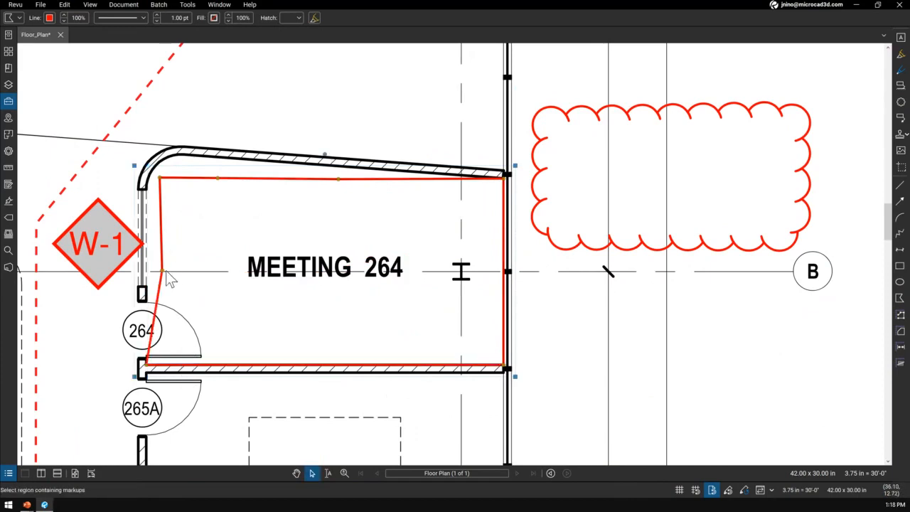
left_click_drag(163, 271, 181, 154)
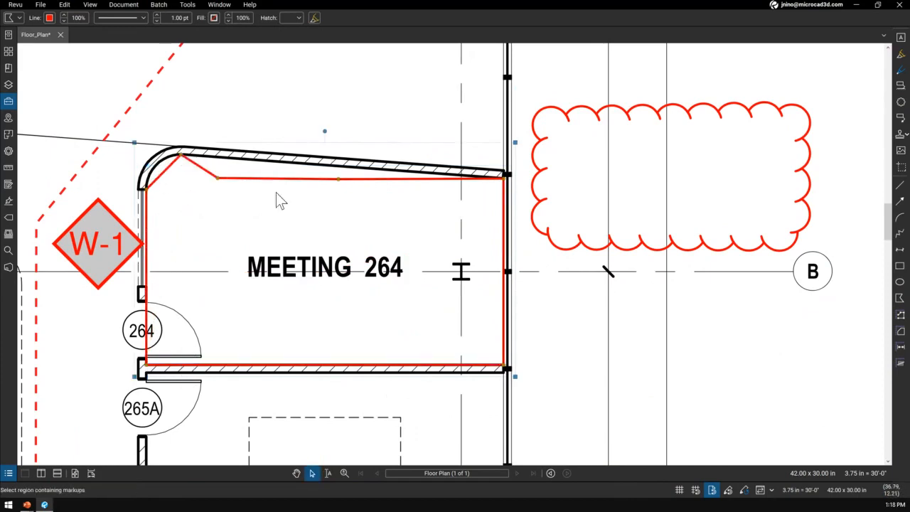
- Subtract the two surplus control points along the polygon's upper edge so it follows the sloped wall
right_click(218, 179)
mouse_move(281, 252)
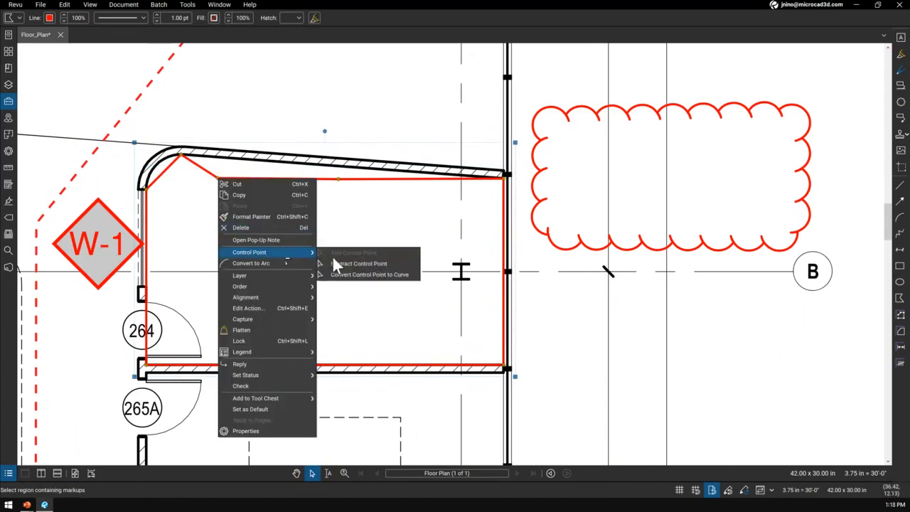
left_click(377, 264)
right_click(340, 178)
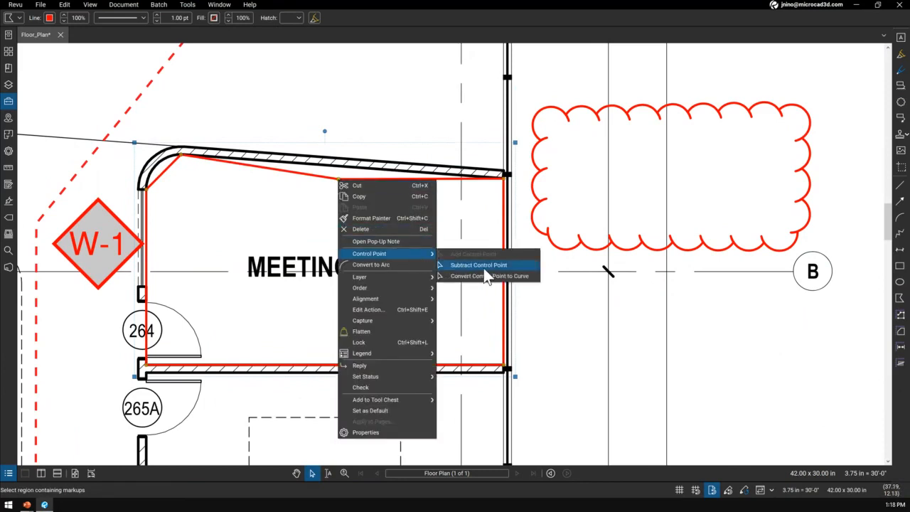
left_click(486, 266)
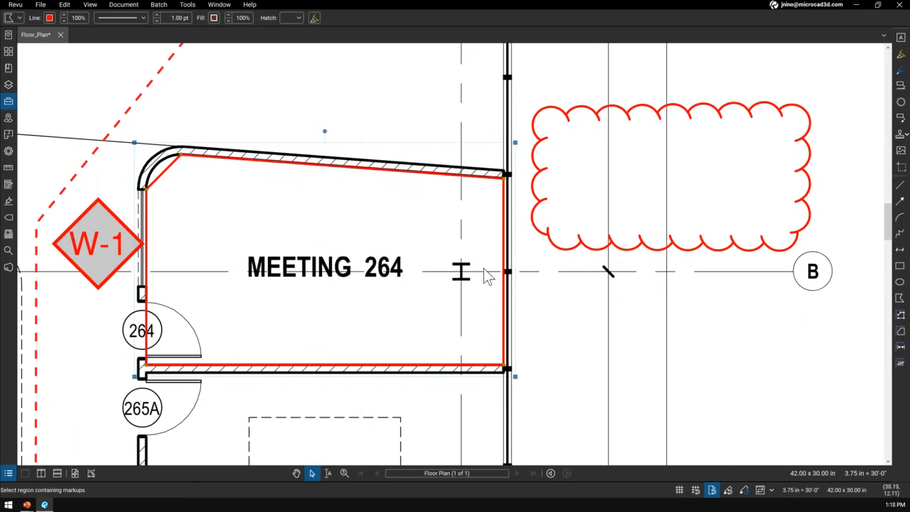
- Convert the polygon's diagonal segment at the room's curved corner to an arc that follows the wall
right_click(164, 172)
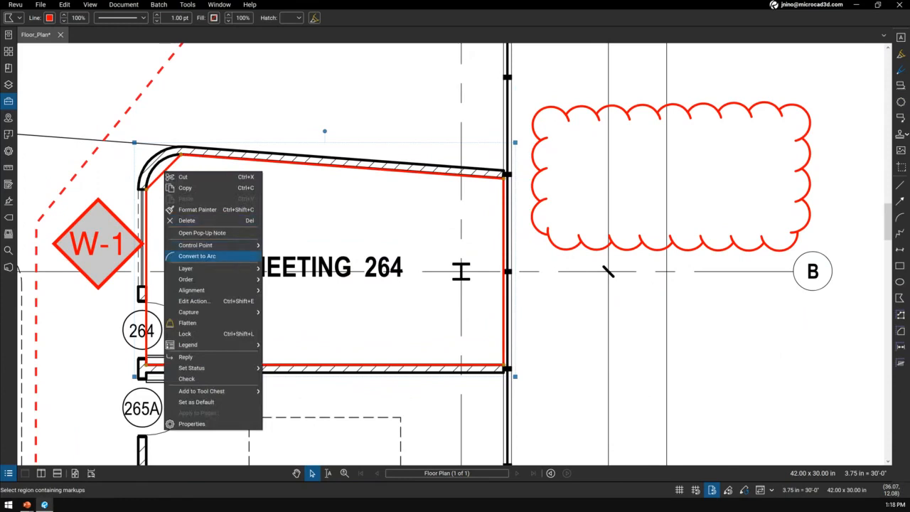
left_click(238, 256)
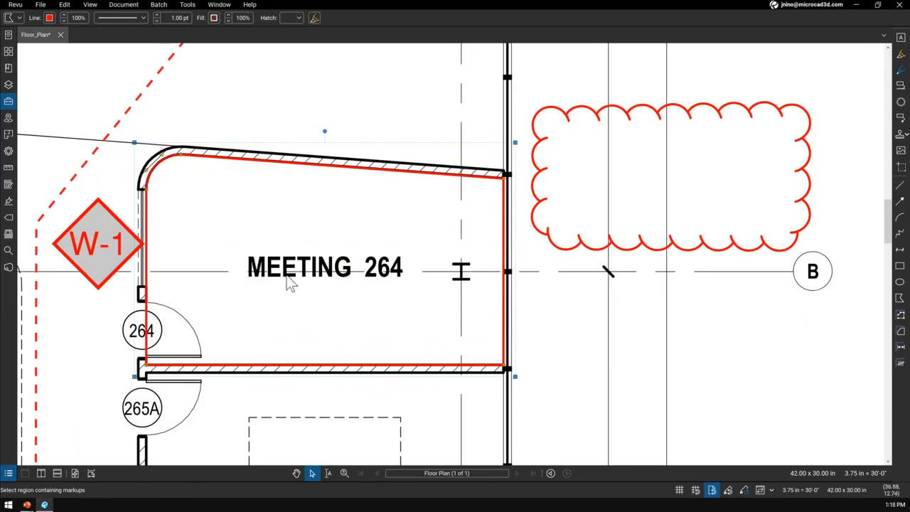
scroll(289, 267, "down", 2)
scroll(218, 258, "up", 2)
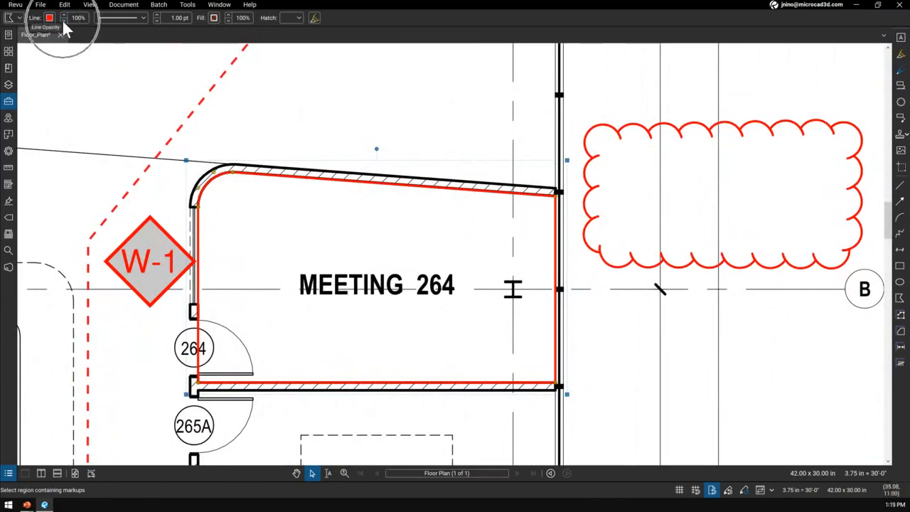
- Fill the Meeting 264 polygon with red and set its fill opacity to 50%
left_click(80, 19)
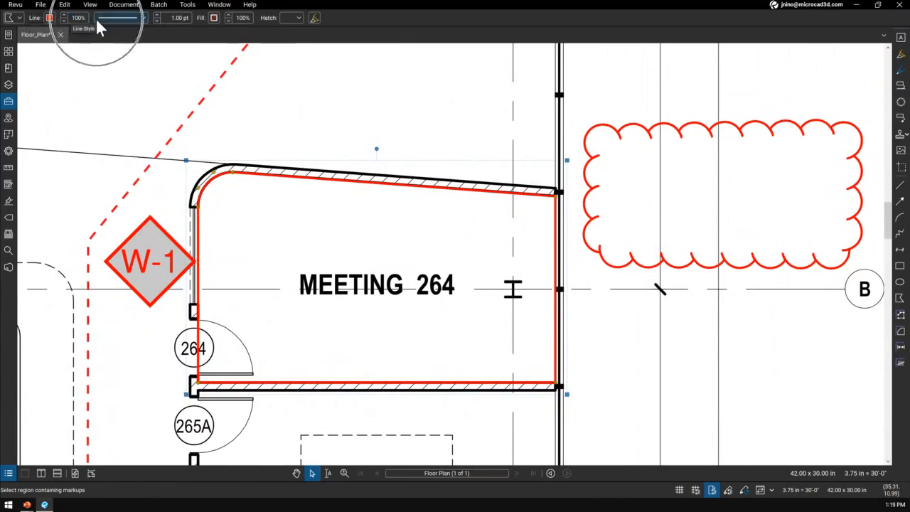
left_click(213, 17)
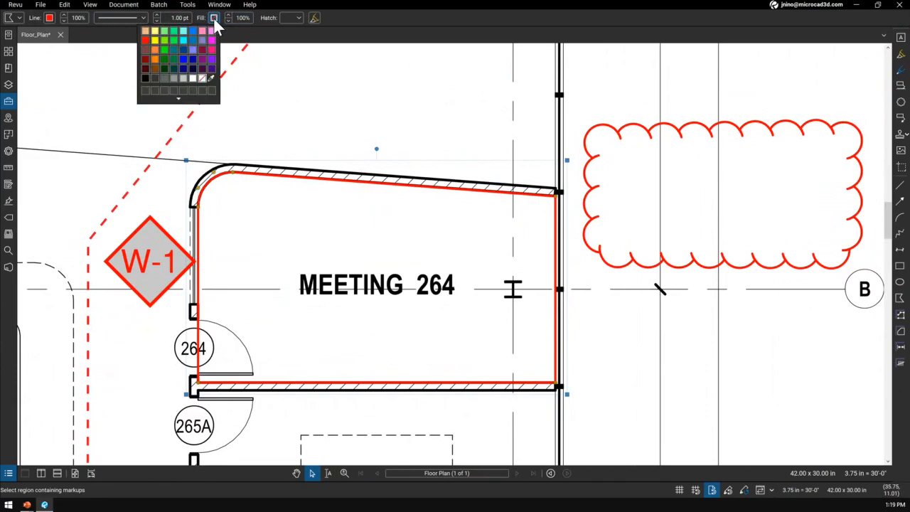
left_click(145, 41)
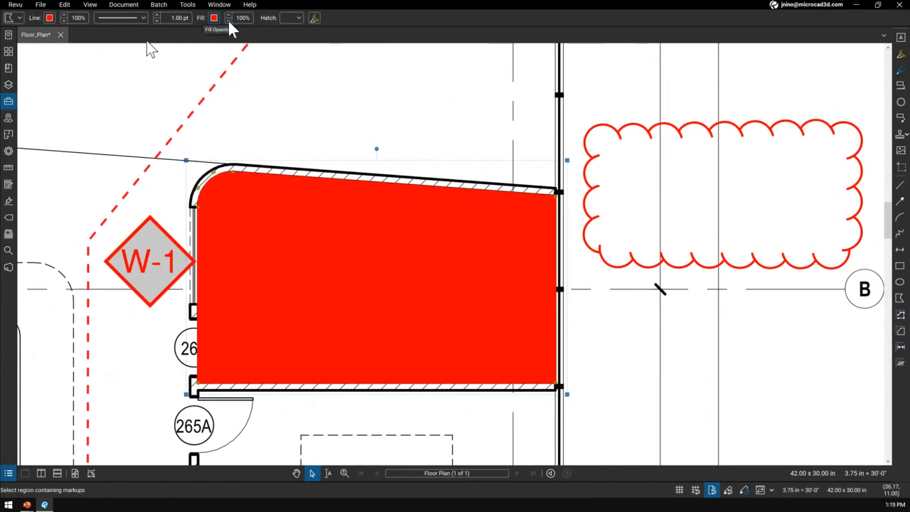
left_click(242, 18)
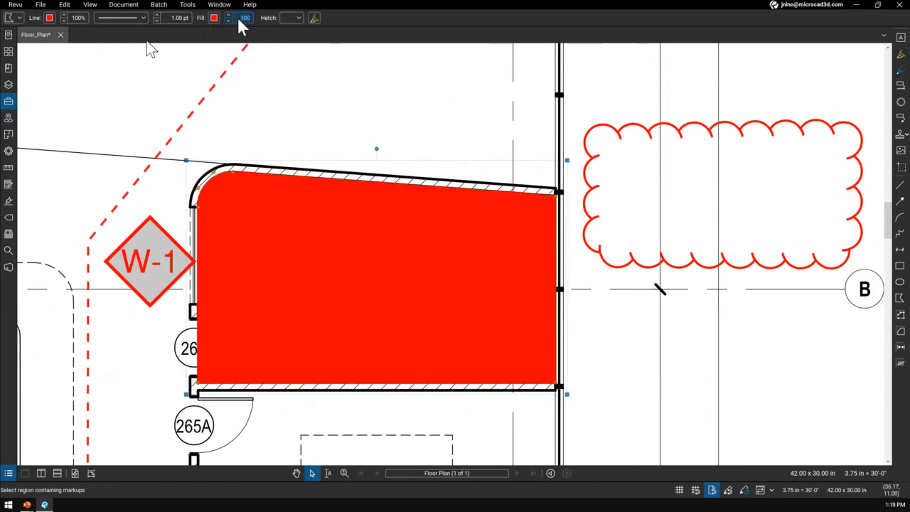
type("50")
left_click(241, 20)
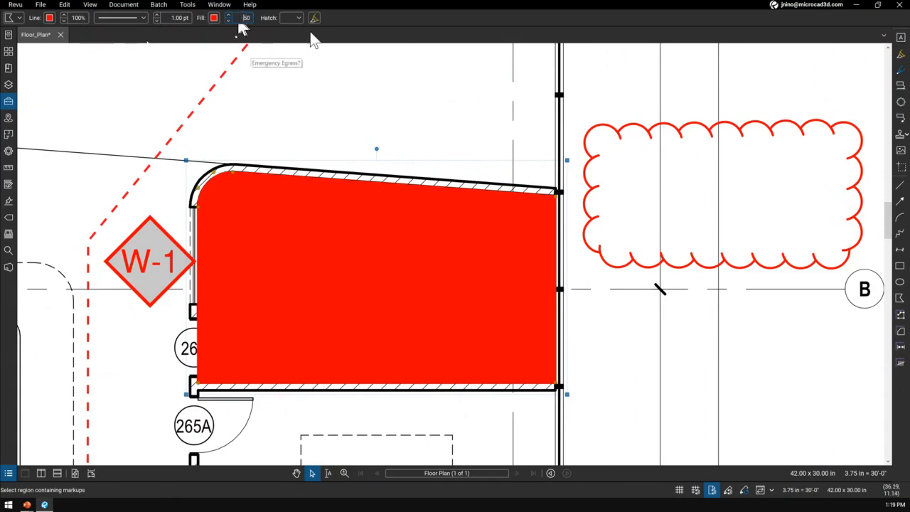
key("Return")
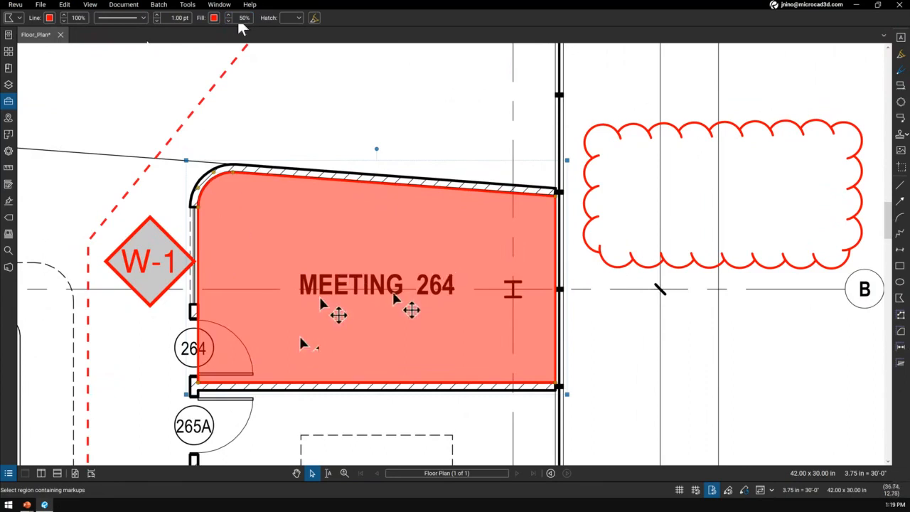
- Examine the filled Meeting 264 polygon and the plan area down to Conference 265
scroll(320, 297, "down", 3)
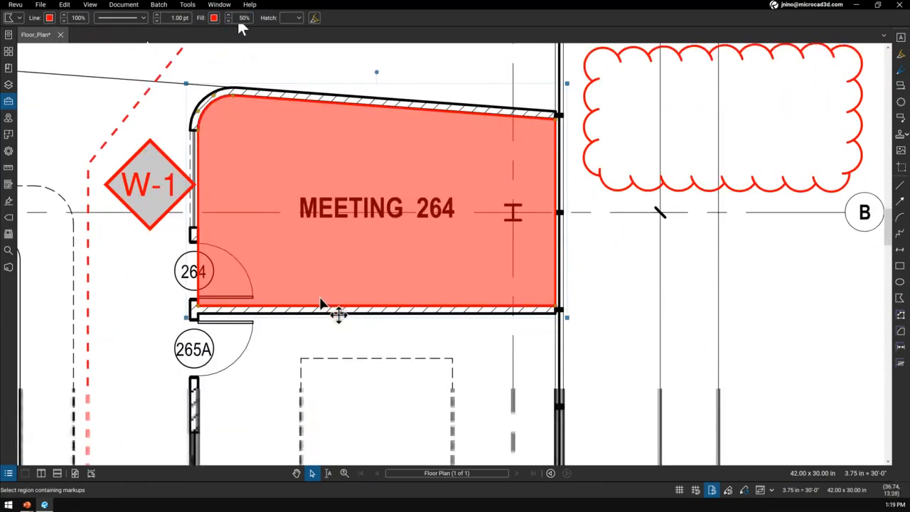
scroll(312, 262, "up", 4)
scroll(312, 262, "down", 2)
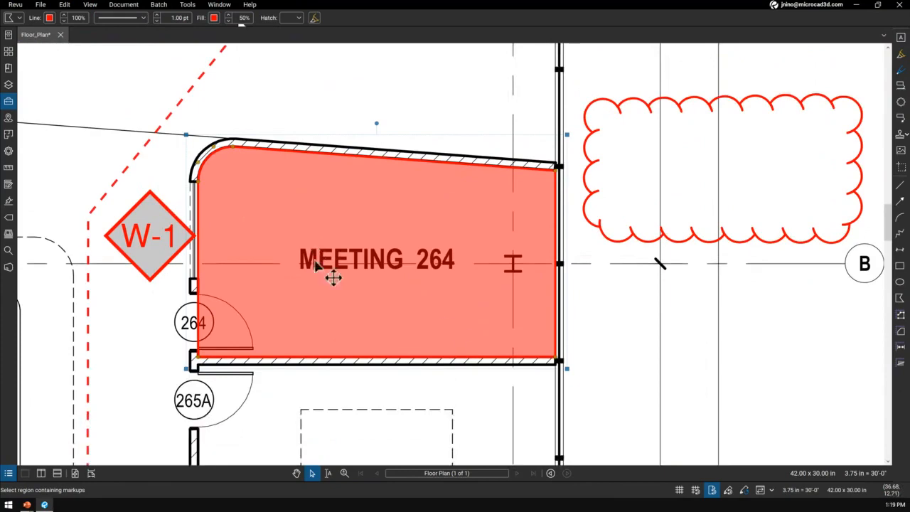
scroll(358, 411, "down", 3)
scroll(355, 399, "down", 1)
scroll(360, 402, "up", 4)
scroll(359, 402, "down", 2)
left_click(378, 381)
scroll(378, 381, "down", 4)
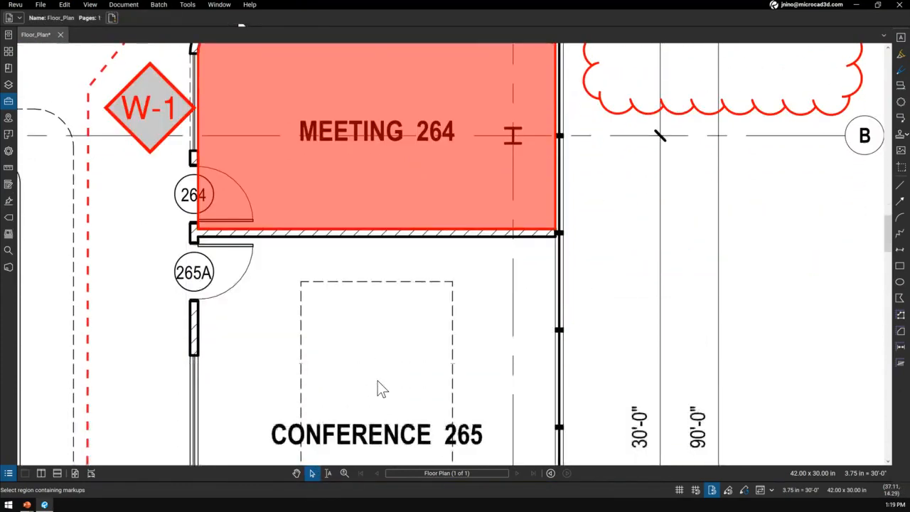
scroll(377, 380, "up", 5)
- Try panning the plan with the Select Text tool active, and zoom out around Meeting 264 with the Zoom tool
left_click(328, 473)
scroll(392, 301, "down", 6)
scroll(435, 305, "up", 6)
mouse_move(412, 407)
left_mouse_down()
mouse_move(436, 456)
mouse_move(382, 437)
left_mouse_up()
scroll(387, 427, "down", 3)
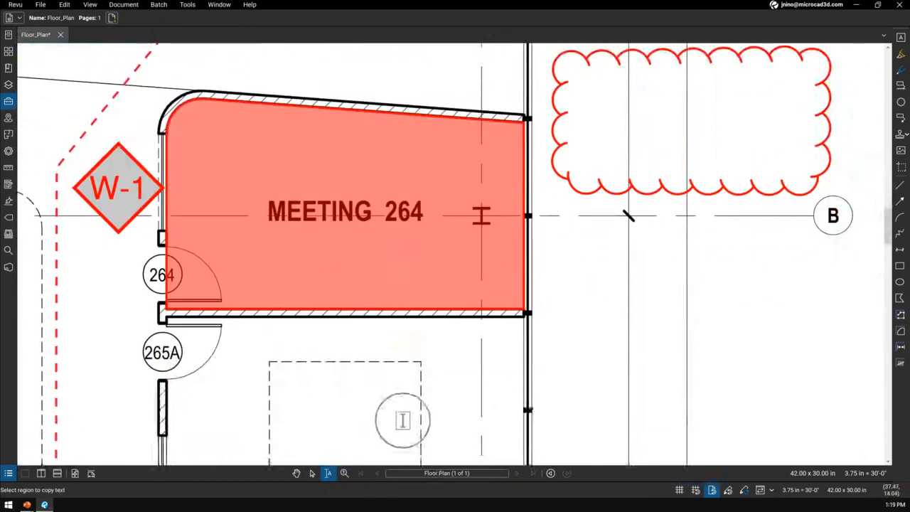
left_click(344, 473)
left_click(391, 368, "ctrl")
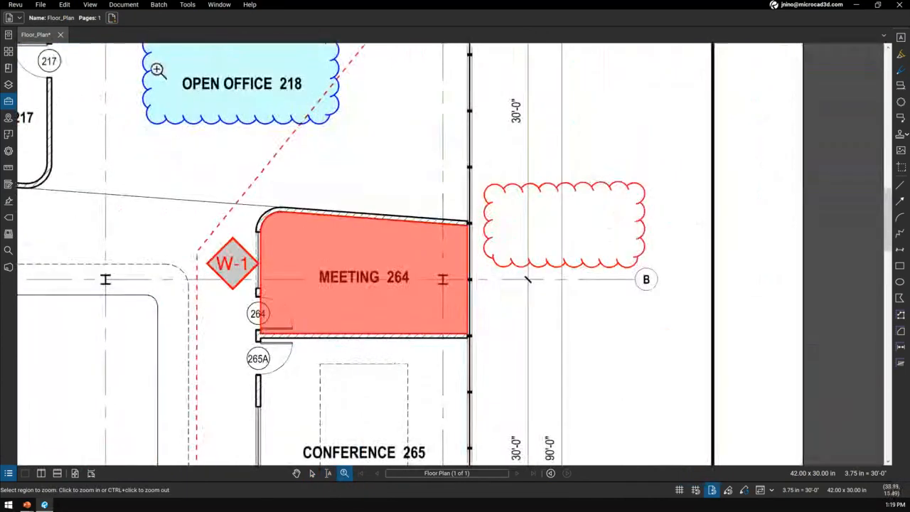
- Return to the Select tool, change the Meeting 264 polygon's subject to "Issue", and check the entry
key("v")
left_click(359, 297)
key("ctrl")
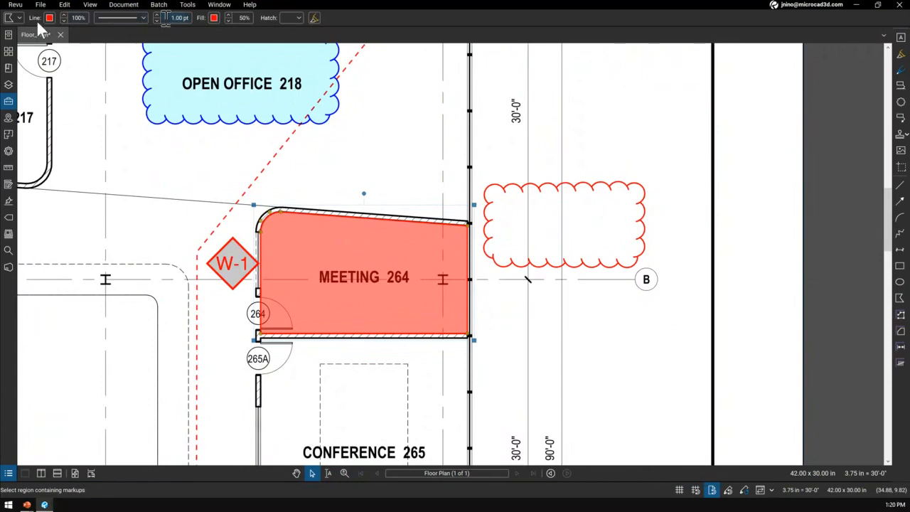
key("ctrl")
key("ctrl")
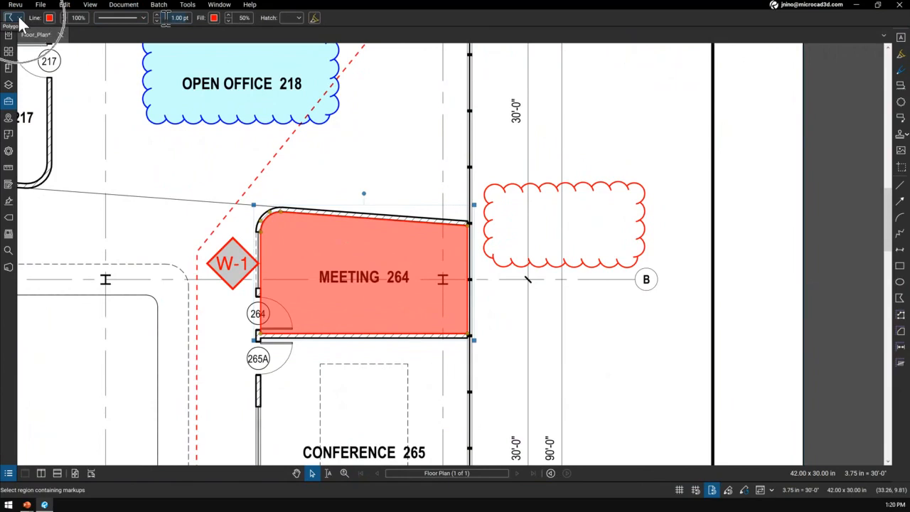
left_click(19, 19)
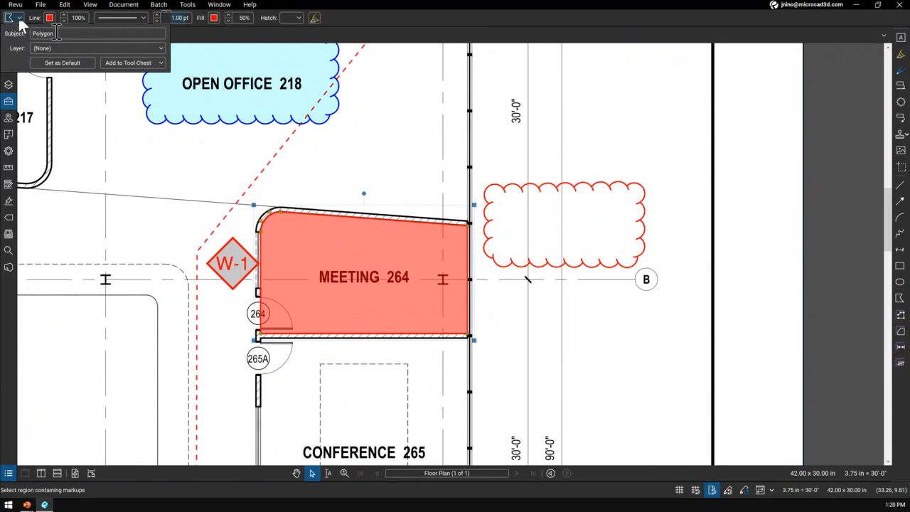
double_click(32, 33)
key("Caps_Lock")
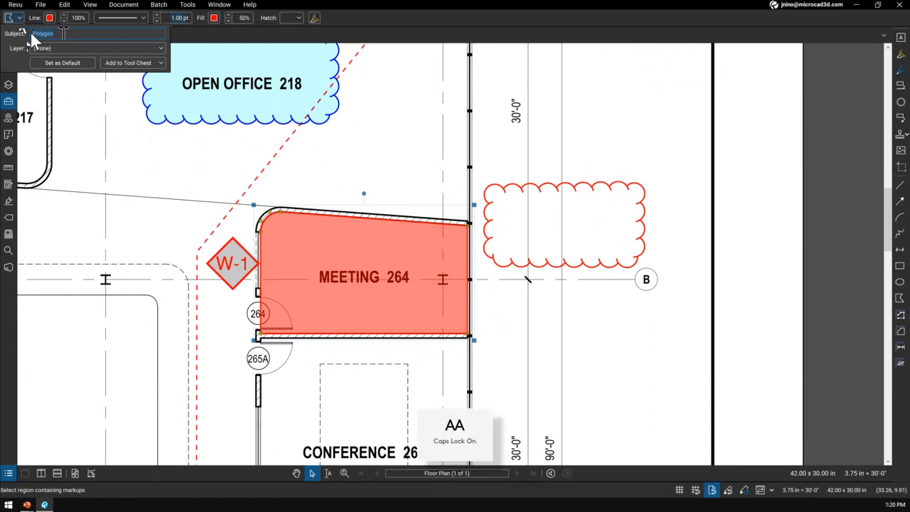
type("I")
key("Caps_Lock")
type("ssue")
left_click(179, 181)
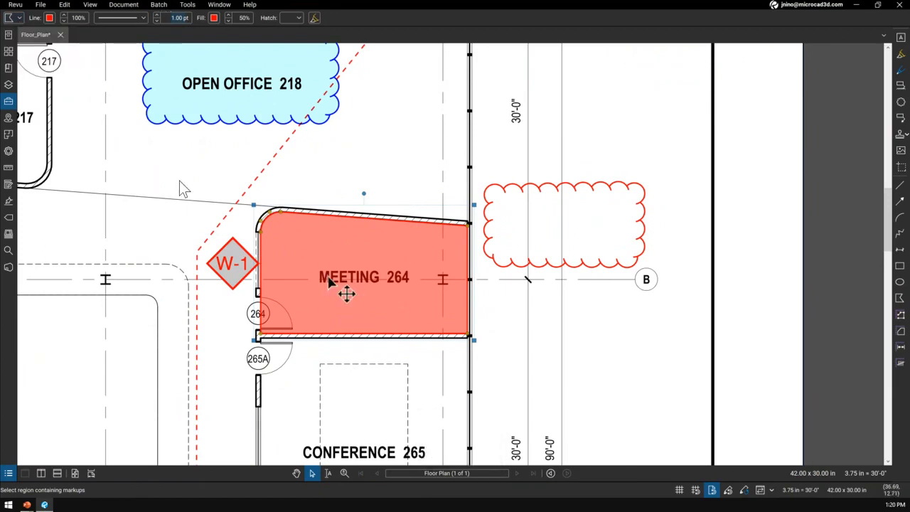
left_click(19, 18)
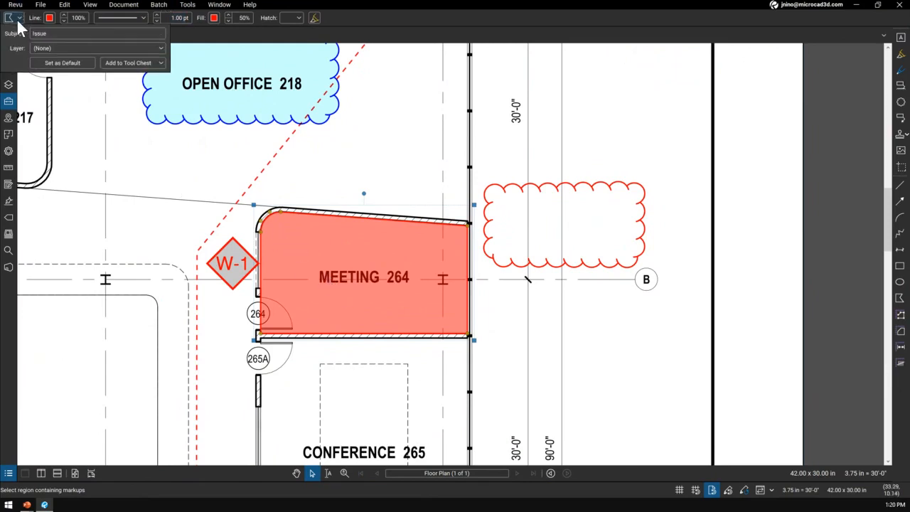
left_click(375, 161)
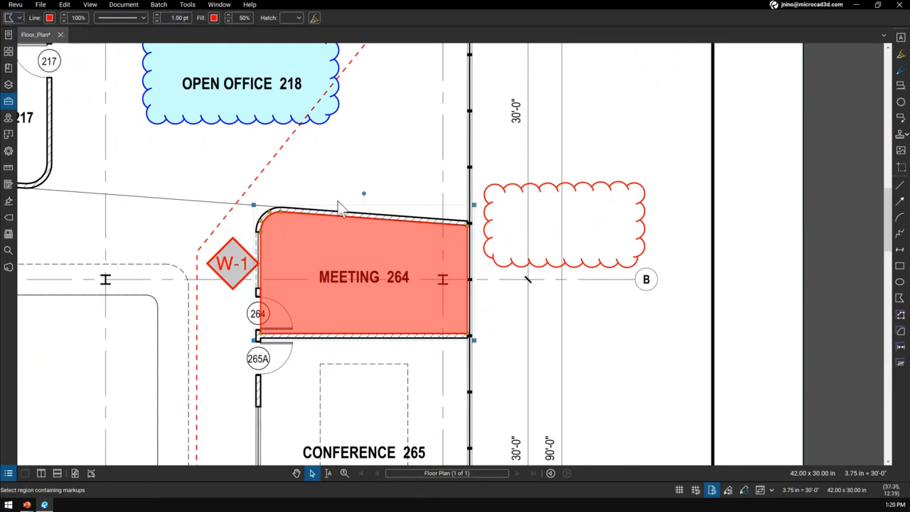
- Delete the red cloud markup outside the exterior wall beside Meeting 264
left_click(556, 205)
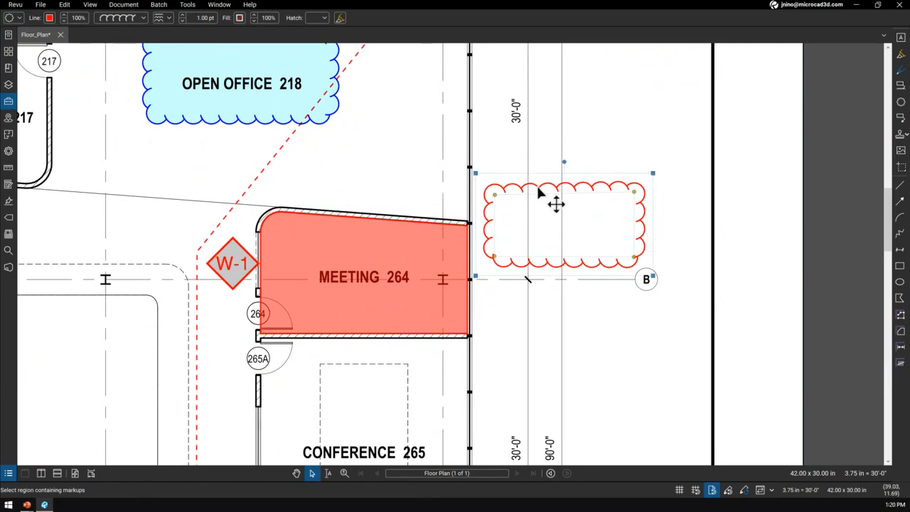
key("Delete")
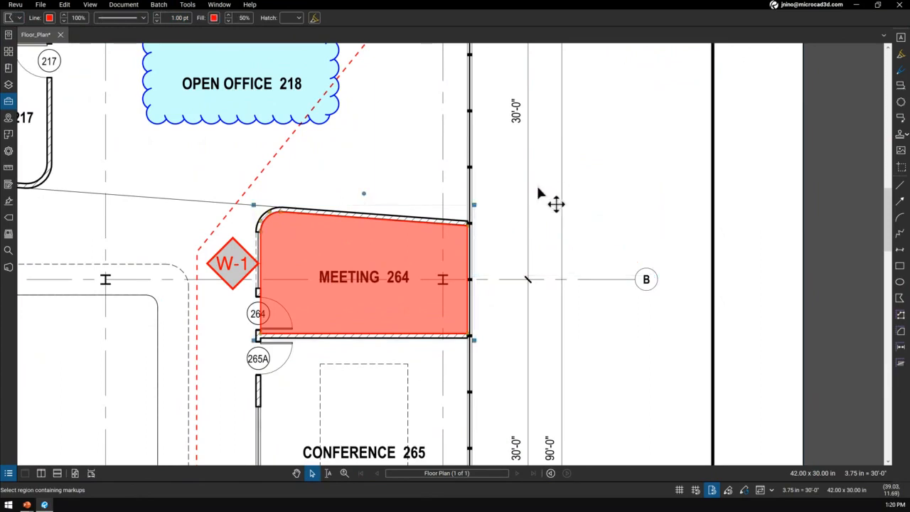
- Activate the Line tool near Conference 265, and toggle the status bar with the snap options off and back on
scroll(278, 170, "down", 5)
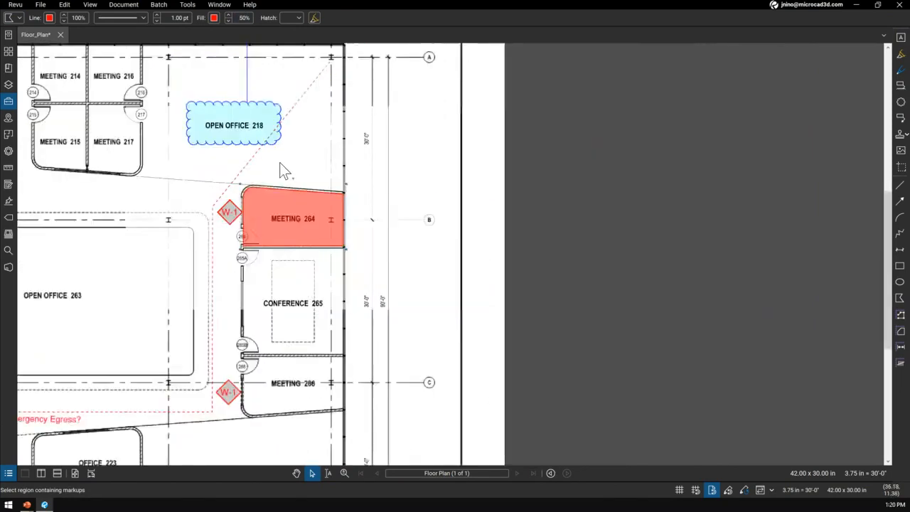
scroll(270, 263, "up", 5)
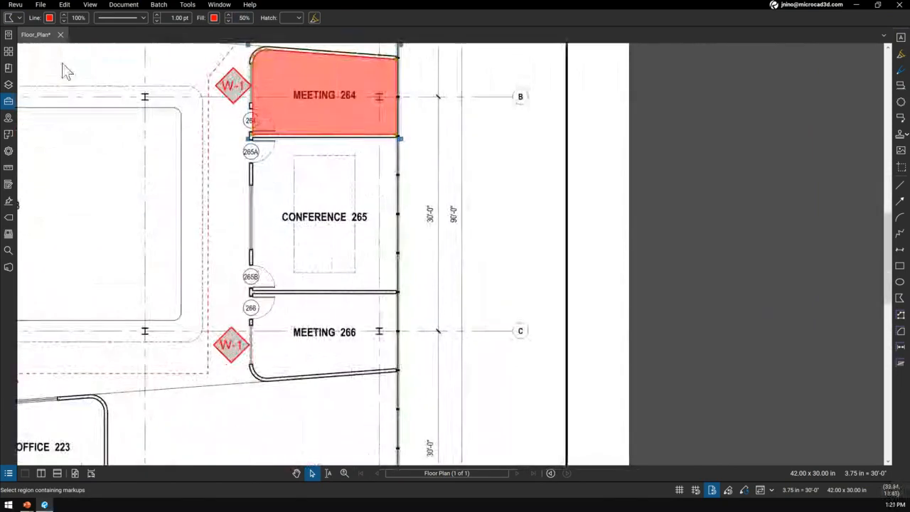
left_click(900, 185)
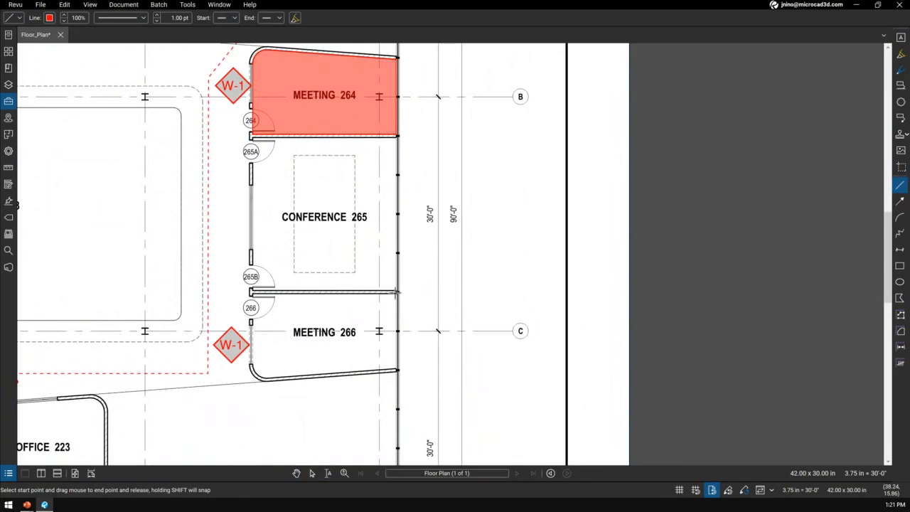
key("F8")
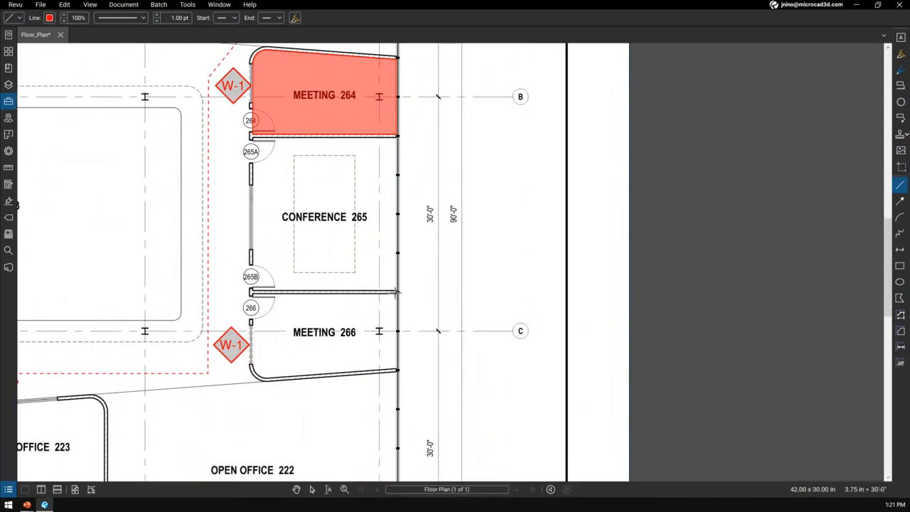
key("F8")
key("F8")
key("F8")
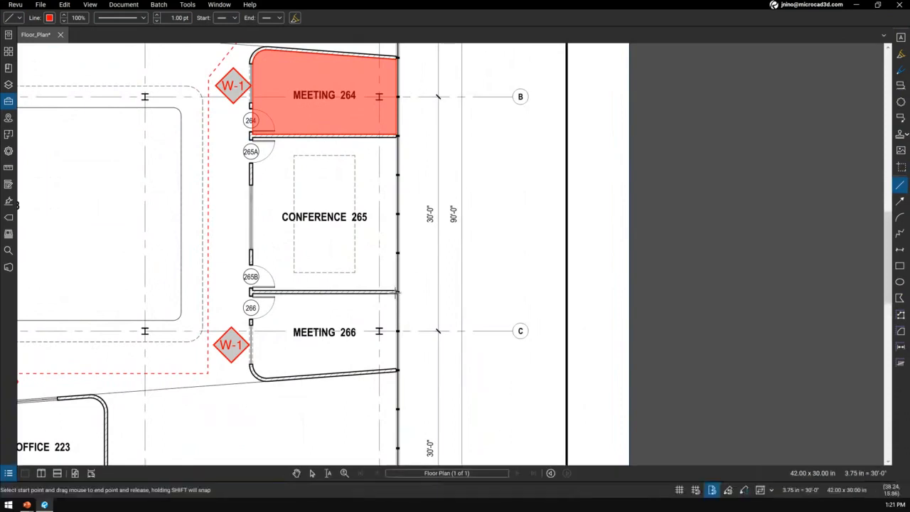
key("F8")
key("F8")
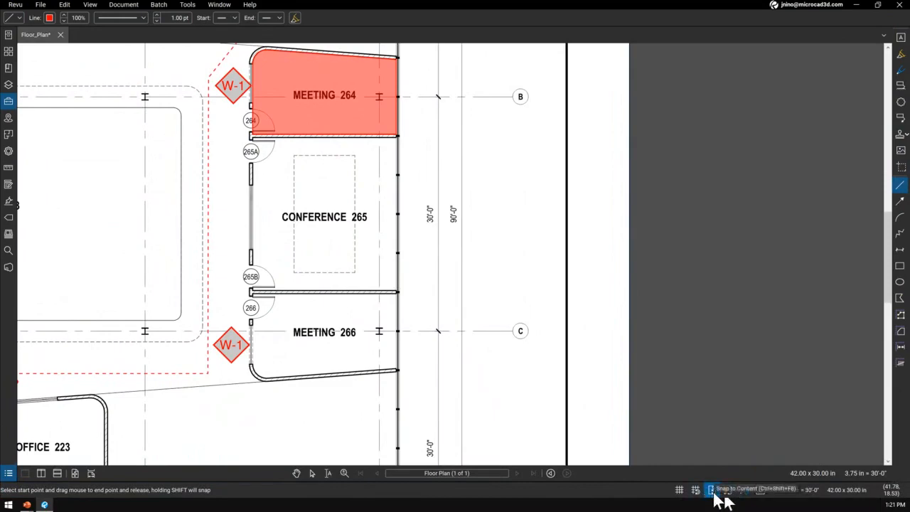
- Draw a red line along the wall between Conference 265 and Meeting 266, from the exterior wall to the end by the doors
scroll(398, 290, "up", 10)
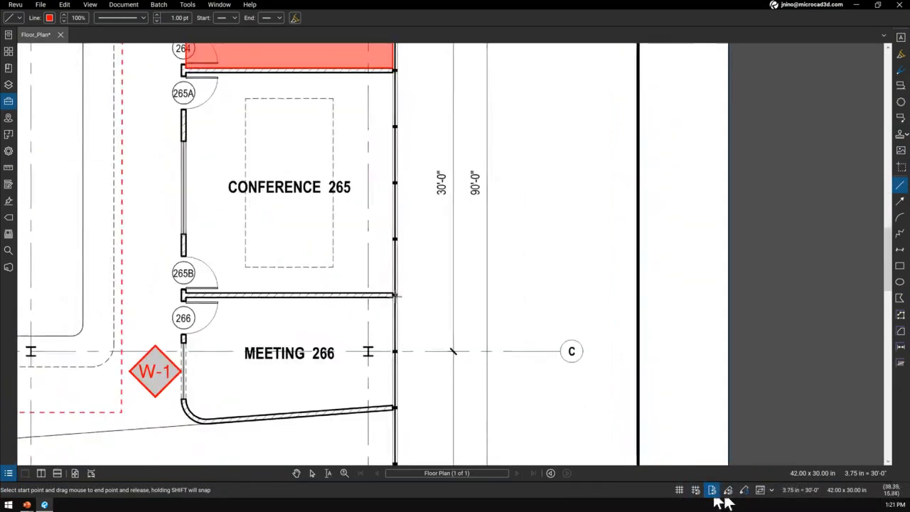
scroll(399, 271, "down", 5)
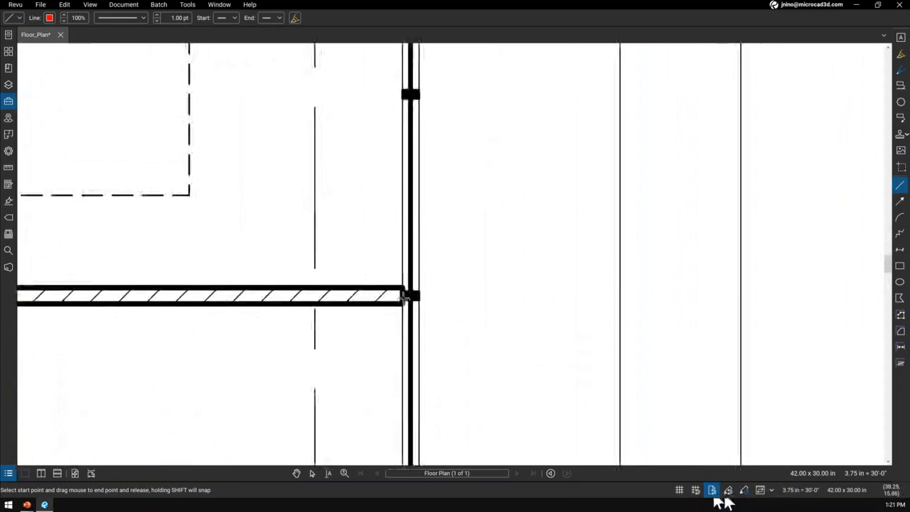
scroll(435, 293, "down", 2)
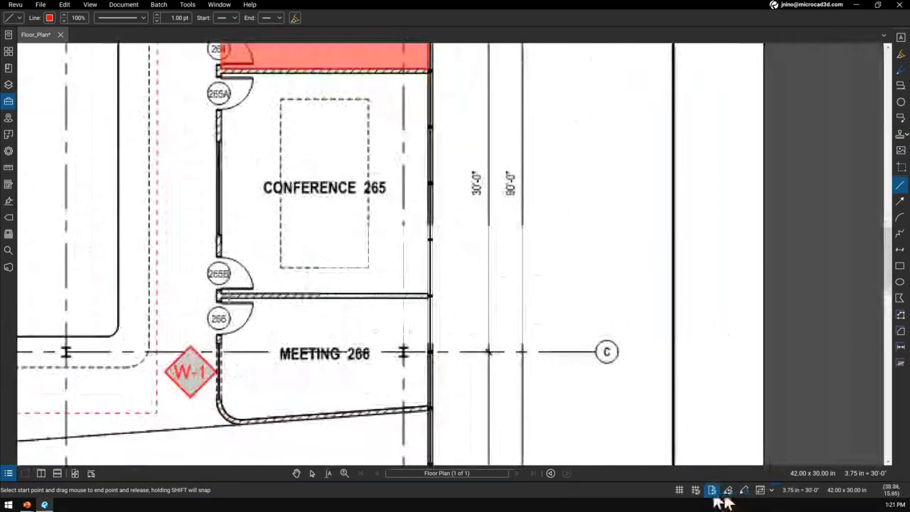
scroll(217, 297, "up", 8)
scroll(209, 305, "up", 2)
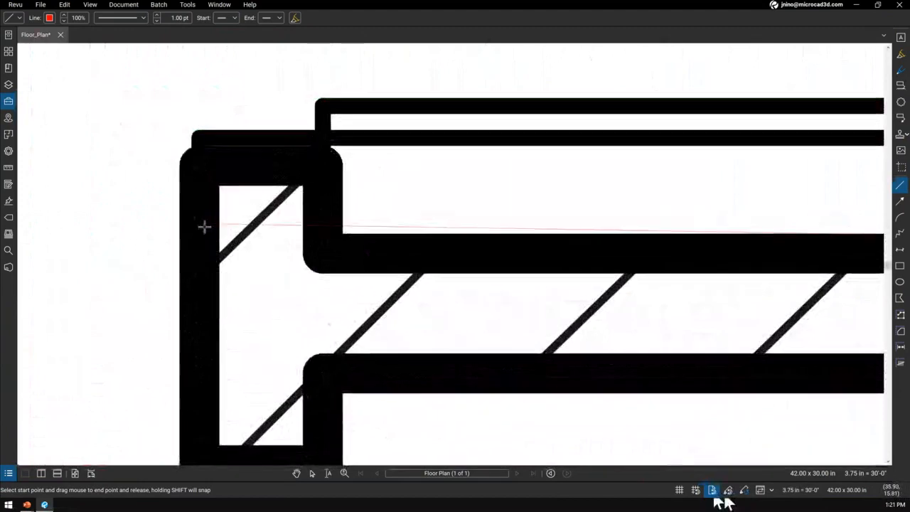
scroll(203, 225, "down", 1)
scroll(204, 300, "down", 3)
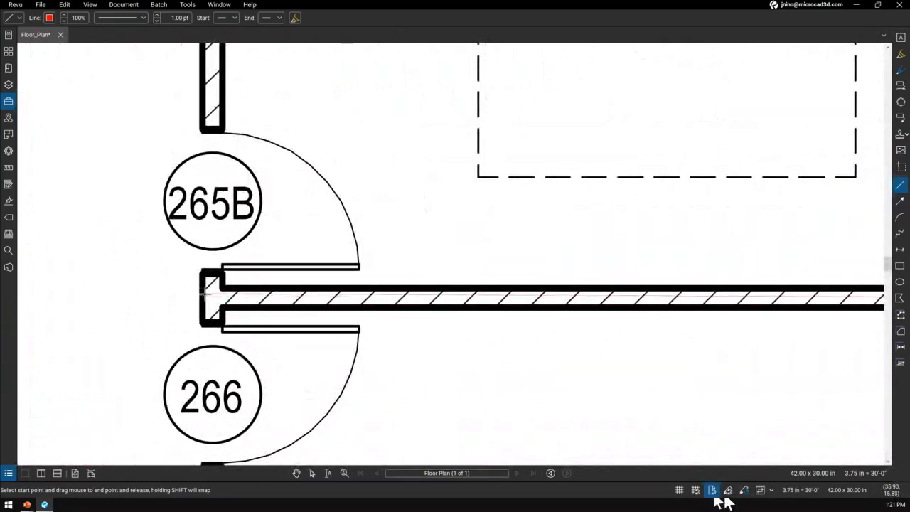
left_click(207, 294)
scroll(205, 294, "down", 4)
scroll(299, 292, "up", 2)
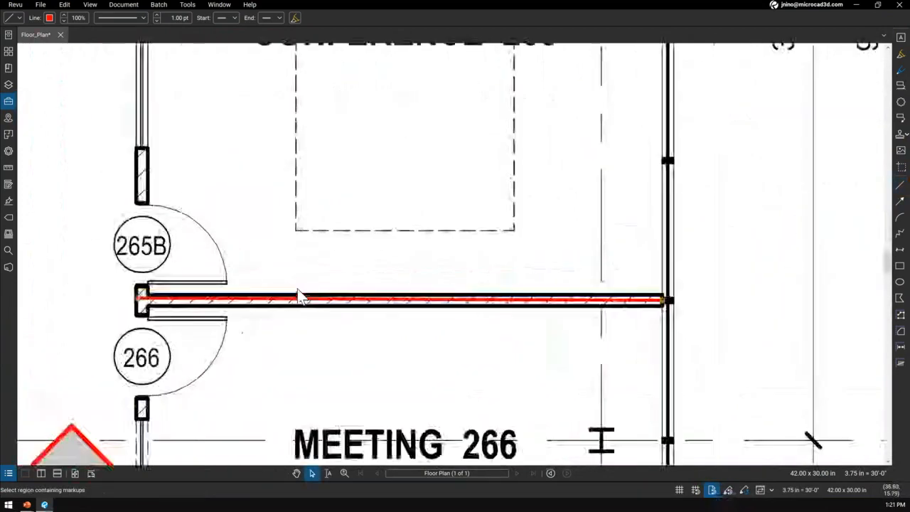
- Straighten the red line between Conference 265 and Meeting 266 by moving its end near the doors to the wall's centre
left_click_drag(353, 241, 379, 274)
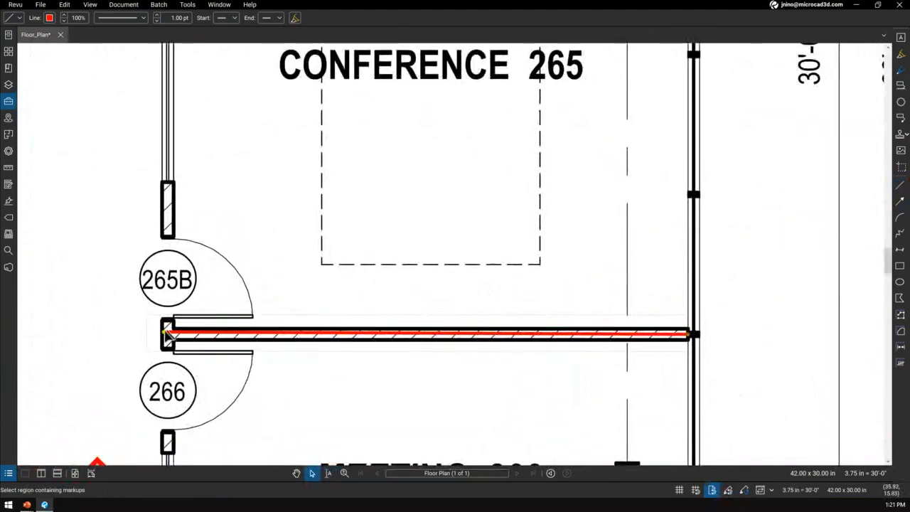
left_click(296, 17)
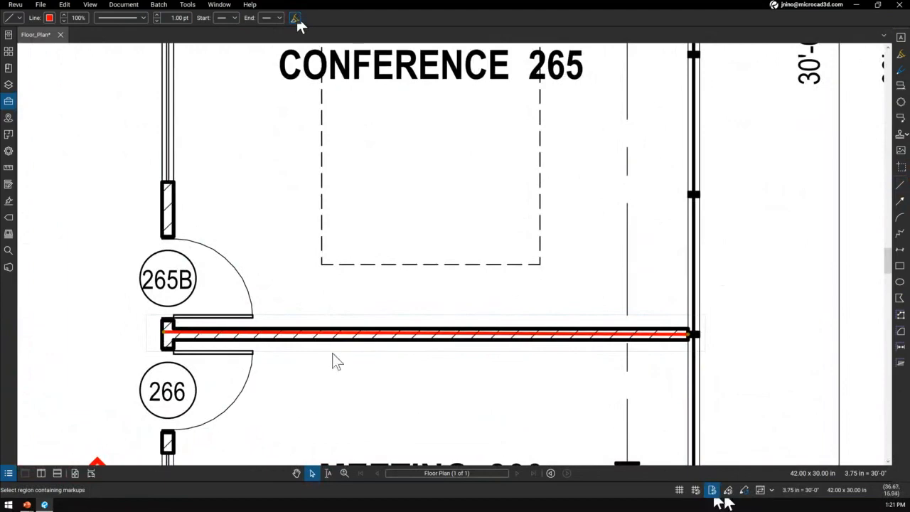
scroll(300, 311, "up", 3)
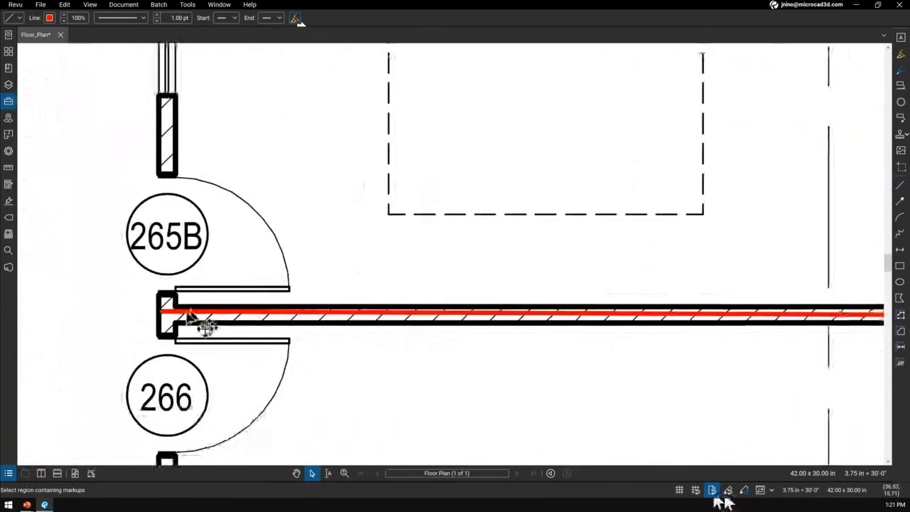
scroll(163, 317, "down", 1)
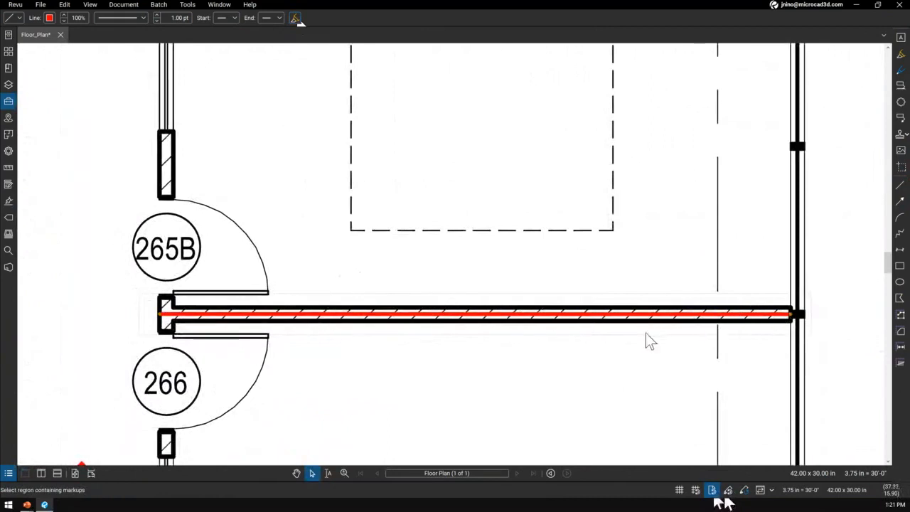
scroll(654, 340, "up", 1)
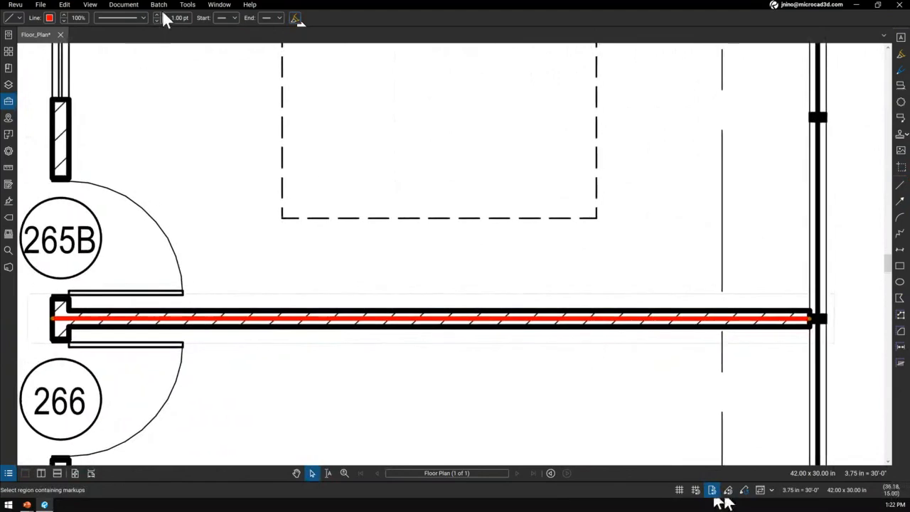
- Thicken the red wall line to 7 pt, check it against the wall, and reduce its width to 6 pt
left_click(157, 14)
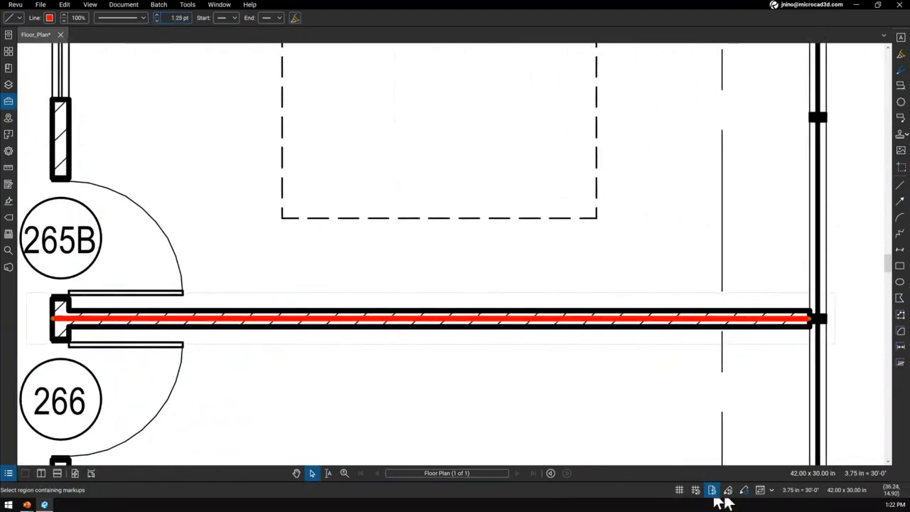
left_click(158, 13)
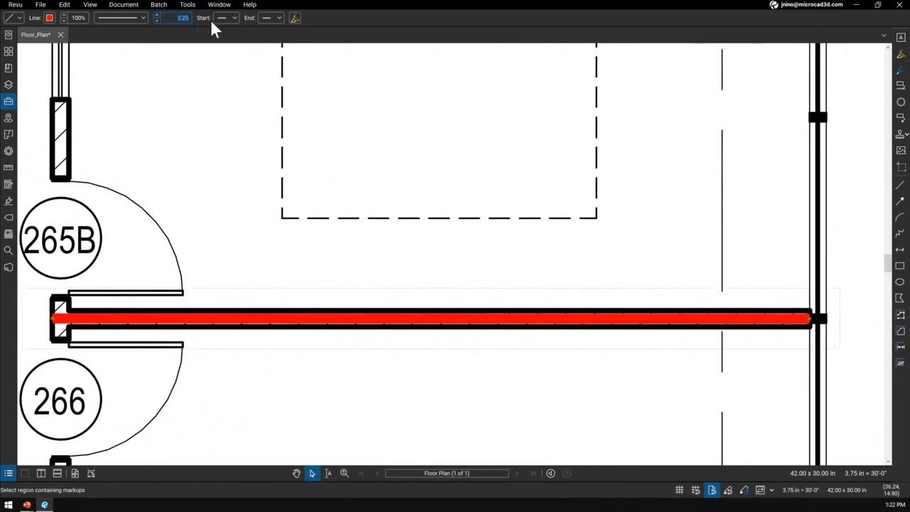
key("ctrl")
left_click(248, 201)
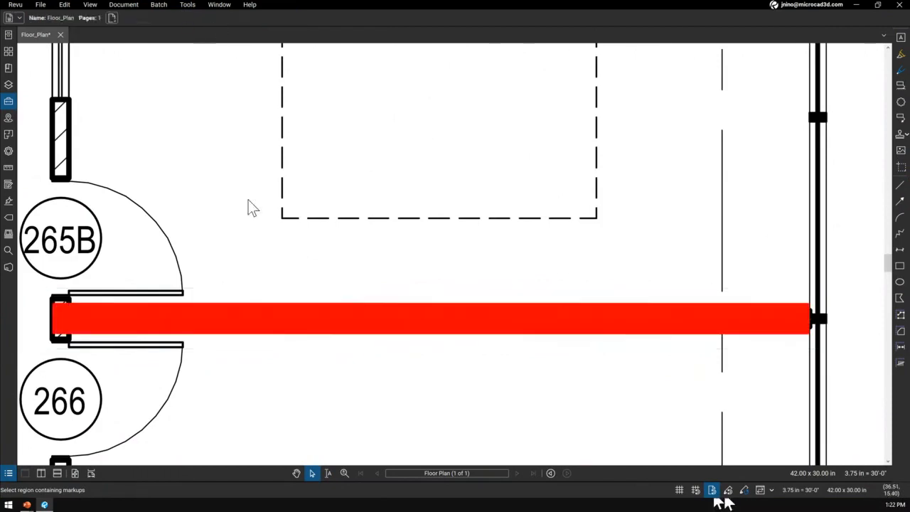
left_click(288, 325)
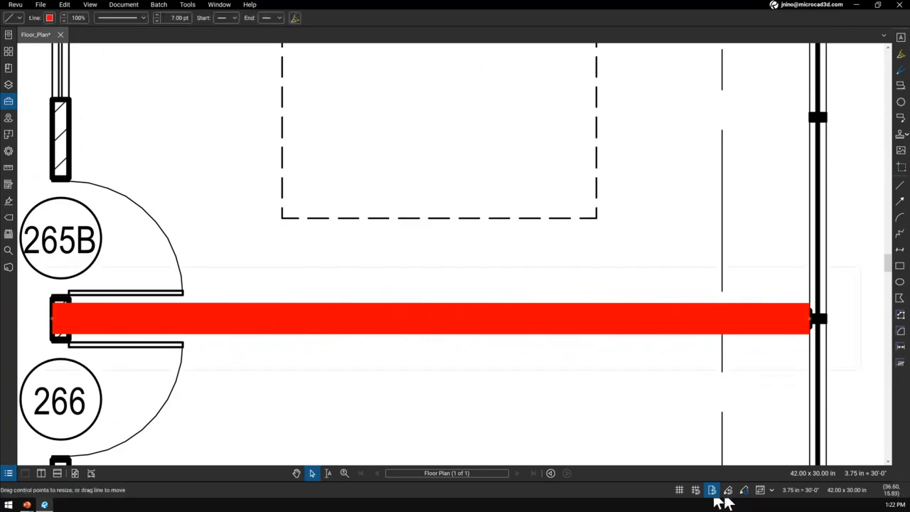
left_click(175, 17)
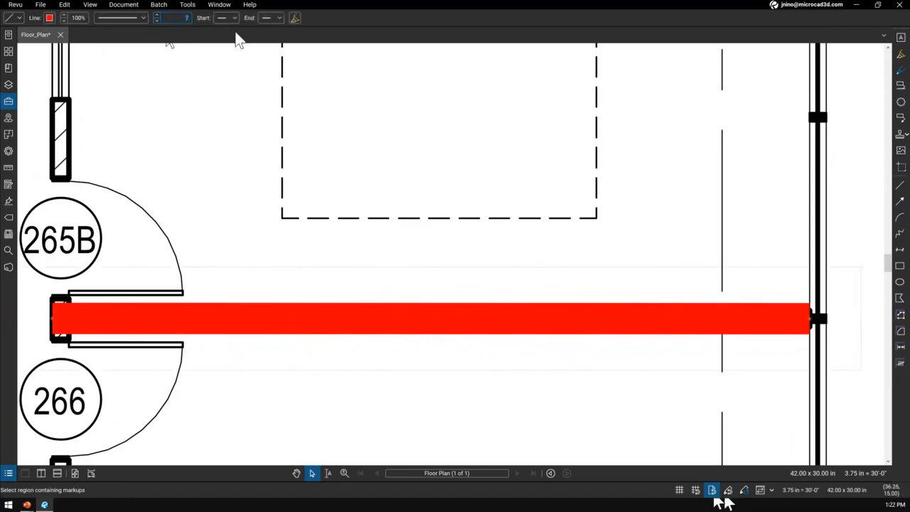
left_click(213, 103)
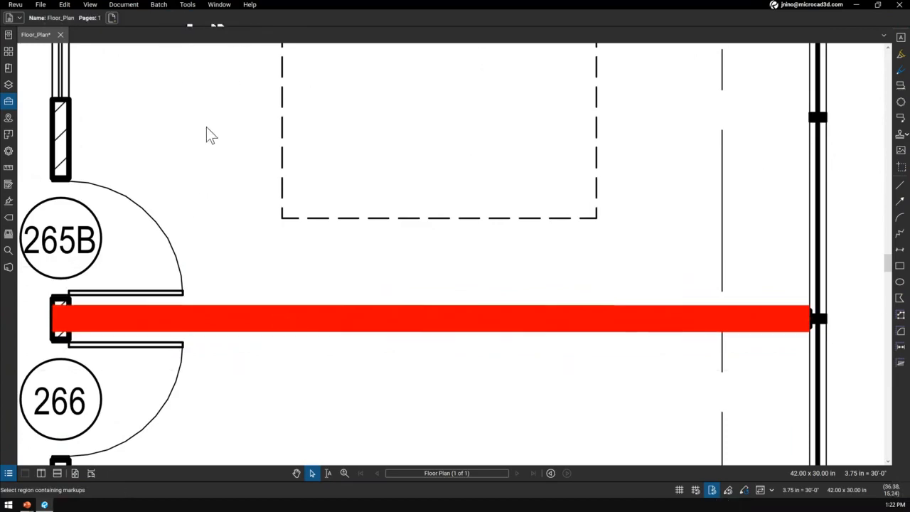
- Recolor the wall line between Conference 265 and Meeting 266 cyan and turn on its highlight effect
left_click(214, 317)
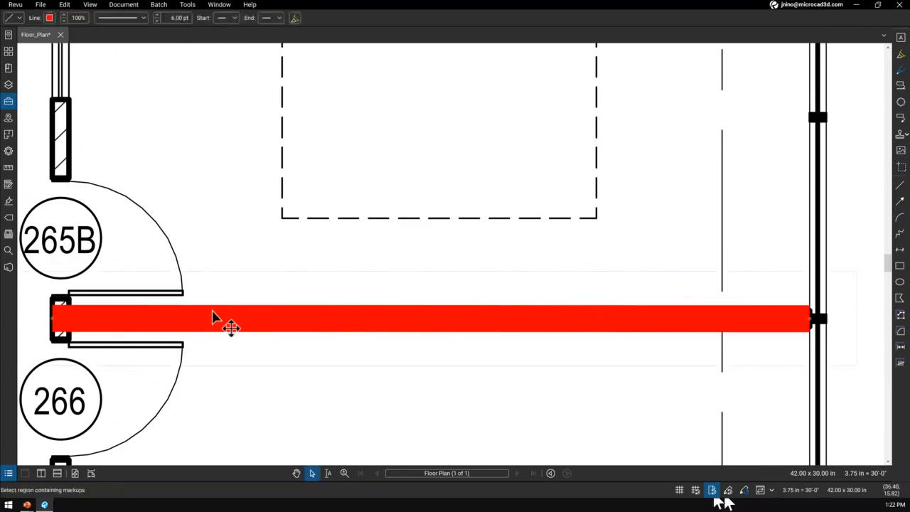
left_click(49, 18)
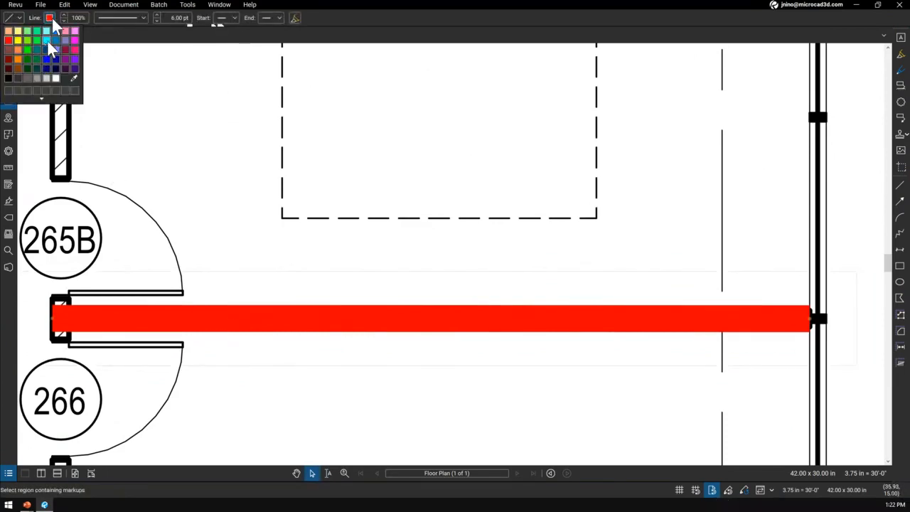
left_click(49, 46)
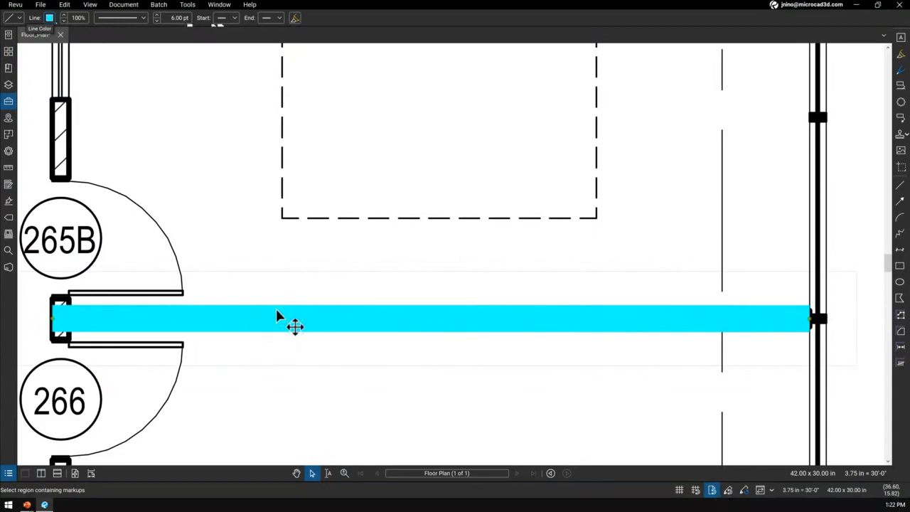
left_click(296, 18)
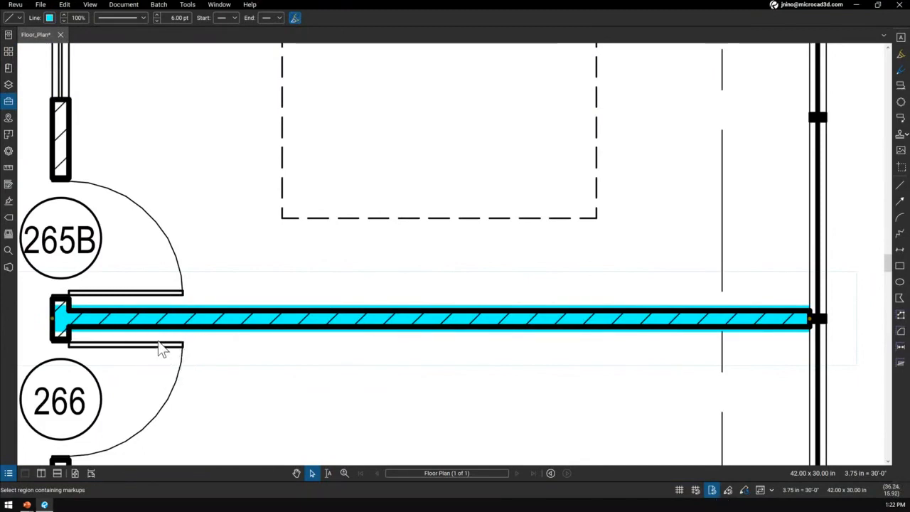
scroll(160, 345, "down", 3)
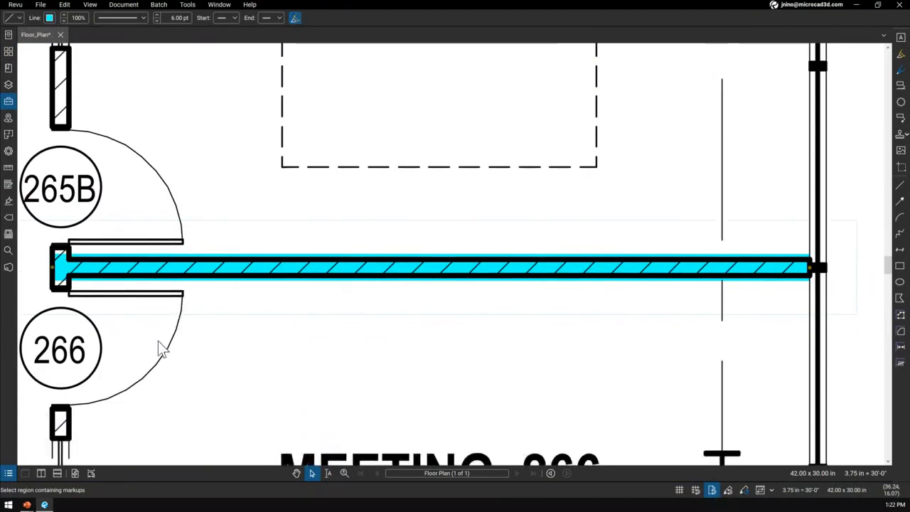
left_click_drag(241, 299, 241, 366)
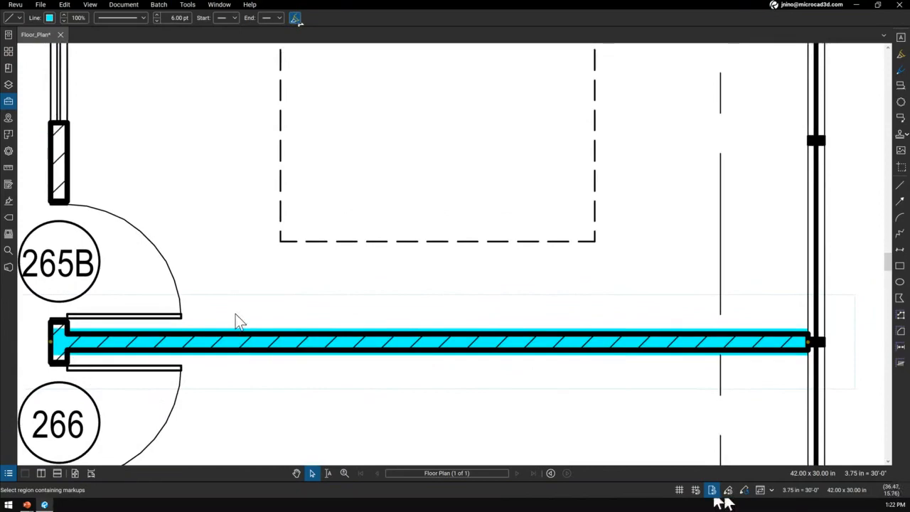
scroll(235, 317, "down", 3)
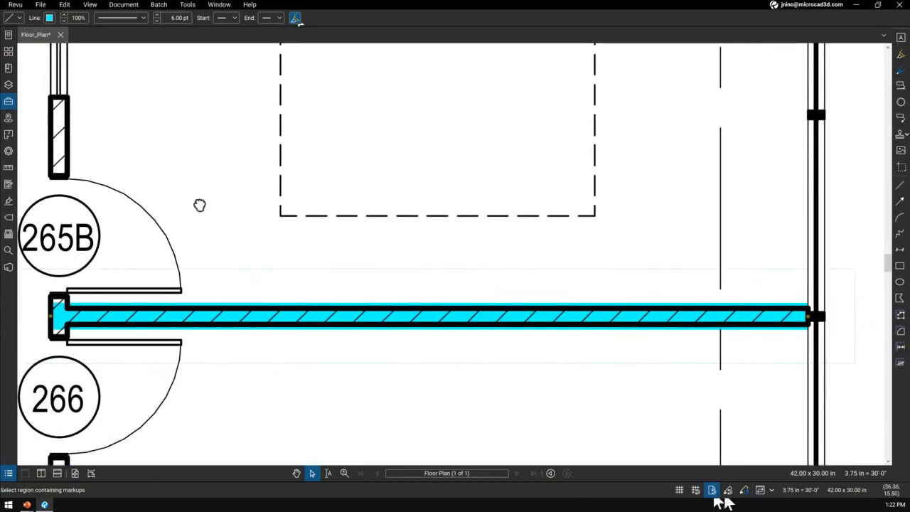
- Set the Highlight tool to green and highlight the Conference 265 wall beside door 265B and below door 265A
left_click_drag(204, 209, 247, 268)
scroll(250, 268, "down", 3)
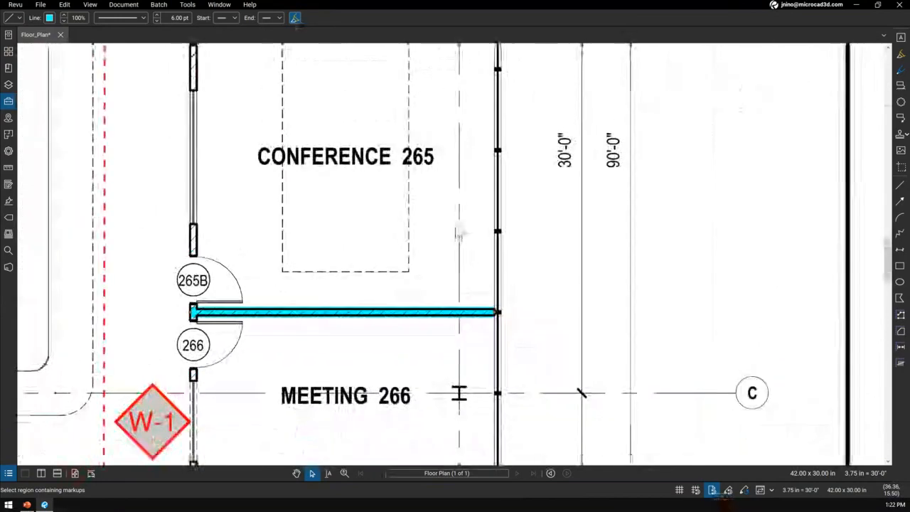
left_click(901, 55)
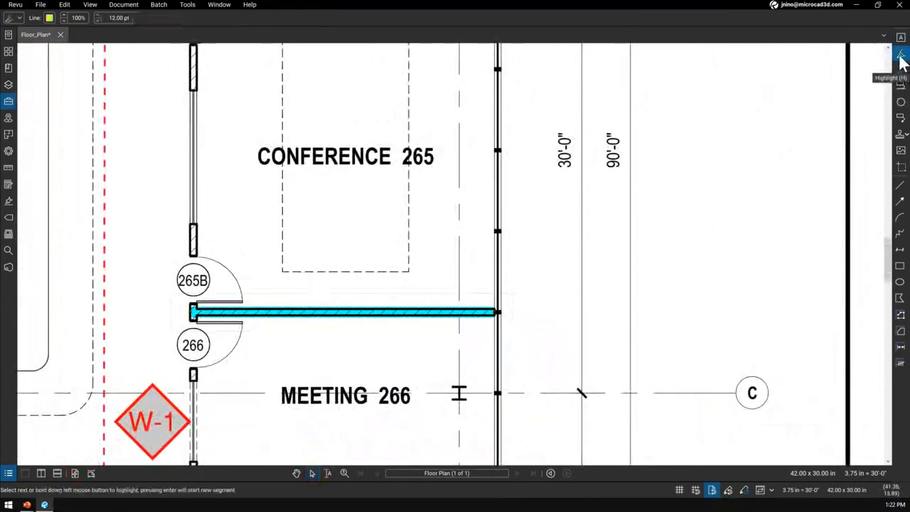
left_click(49, 17)
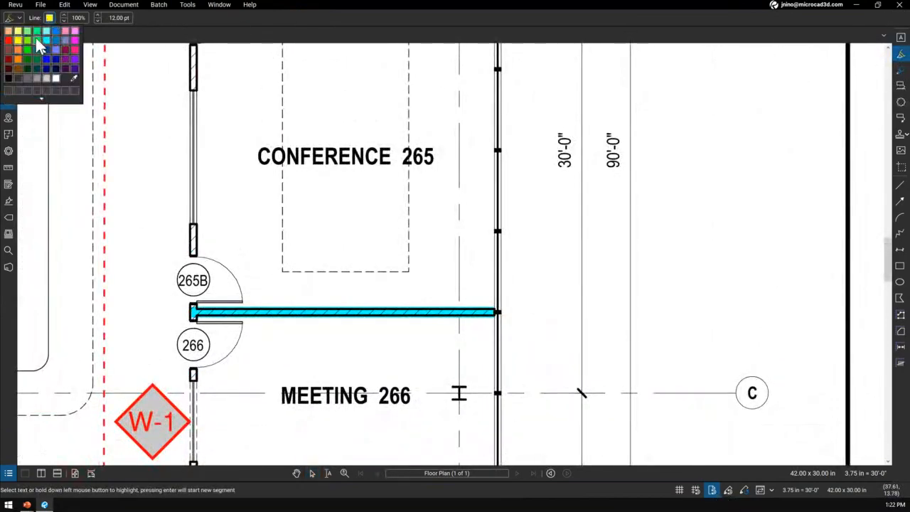
left_click(39, 42)
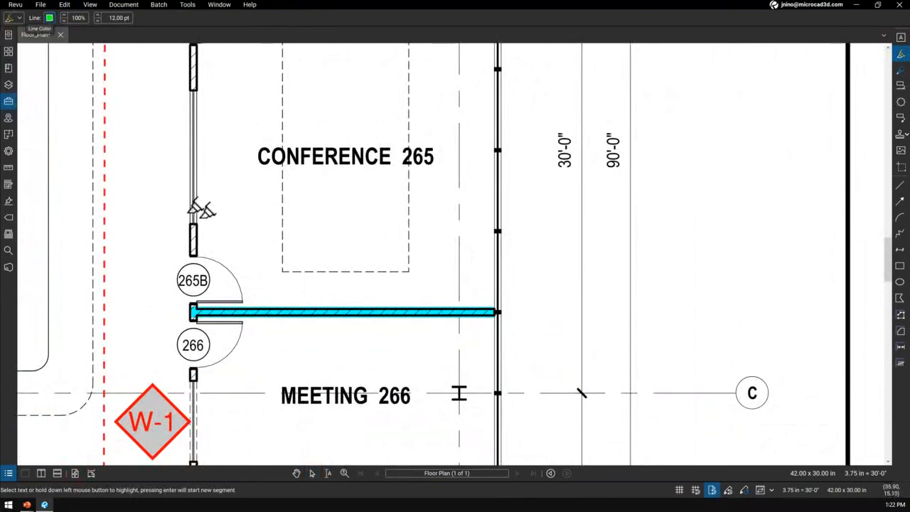
left_click_drag(193, 217, 202, 286)
left_click_drag(233, 188, 257, 246)
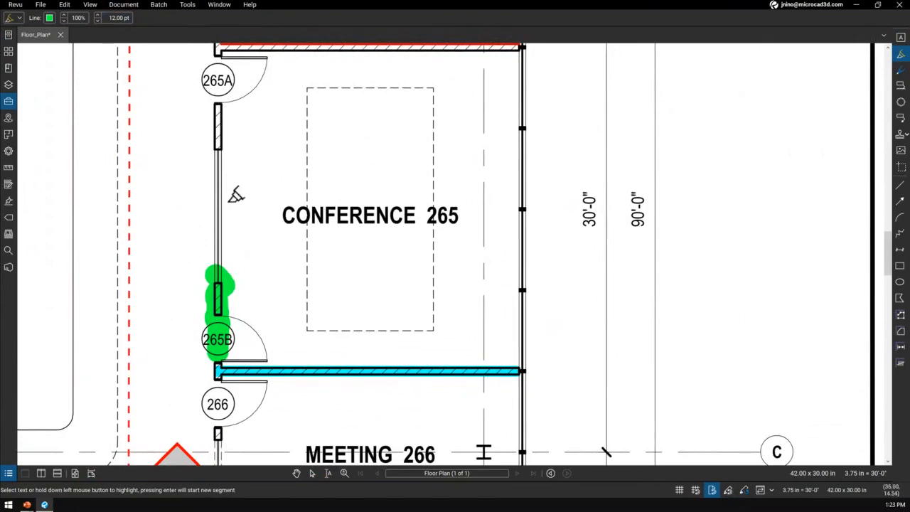
left_click_drag(219, 221, 224, 101)
- Set the highlighter width to 7 pt and highlight a stretch of Conference 265's exterior wall
left_click(109, 20)
type("7")
left_click(522, 151)
mouse_move(528, 139)
left_mouse_down()
mouse_move(532, 242)
mouse_move(523, 269)
left_mouse_up()
key("Escape")
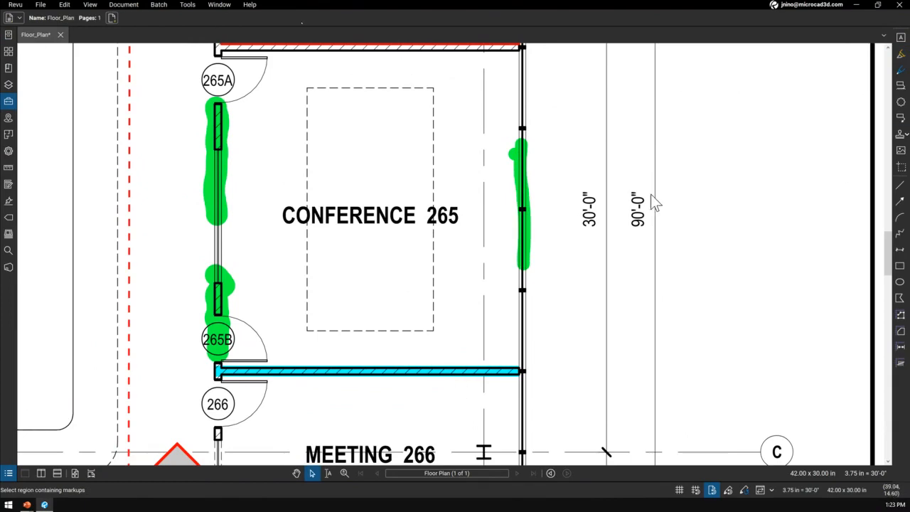
left_click(900, 186)
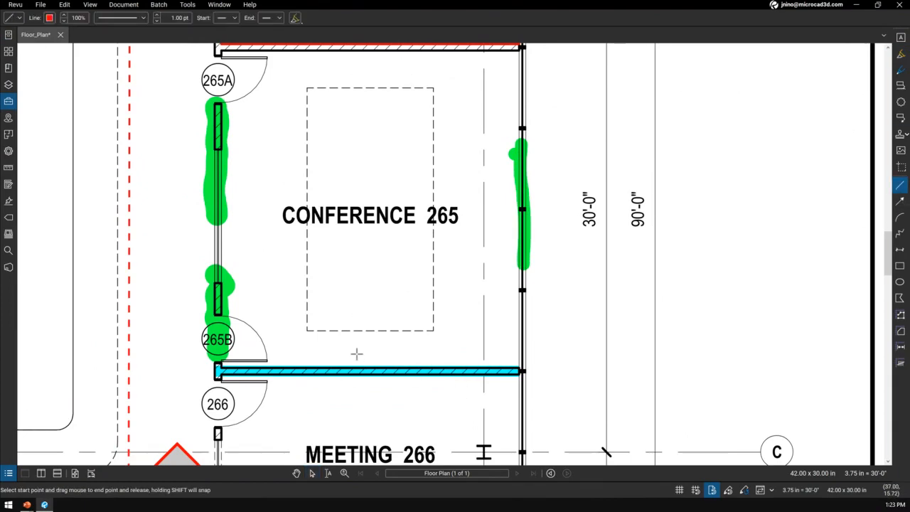
left_click(292, 23)
scroll(387, 105, "down", 5)
left_click_drag(347, 162, 506, 324)
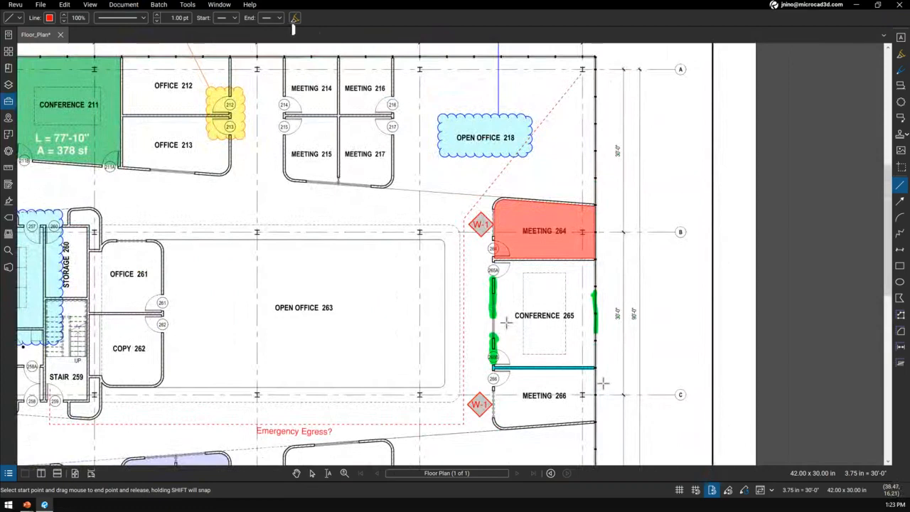
- Place a callout with its arrow at the left sink in Men's RR 258 and its text box in the corridor below
left_click(901, 120)
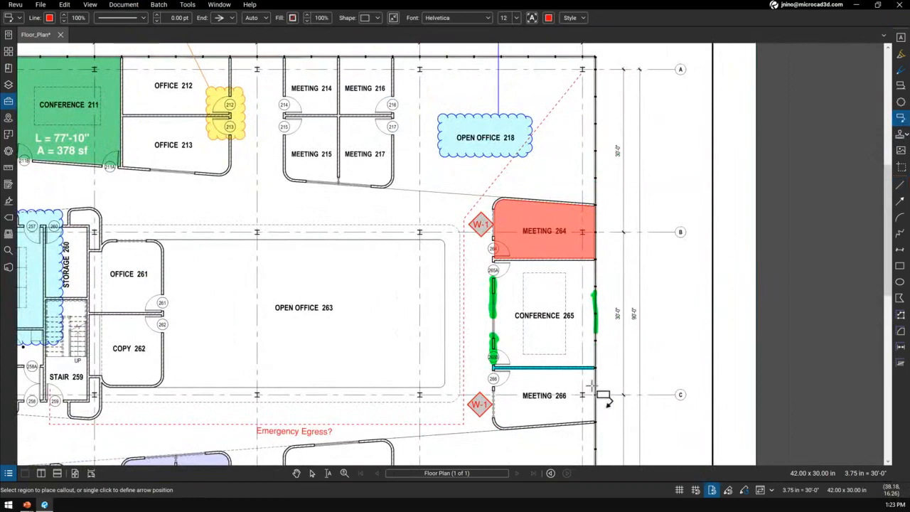
left_click_drag(626, 362, 481, 332)
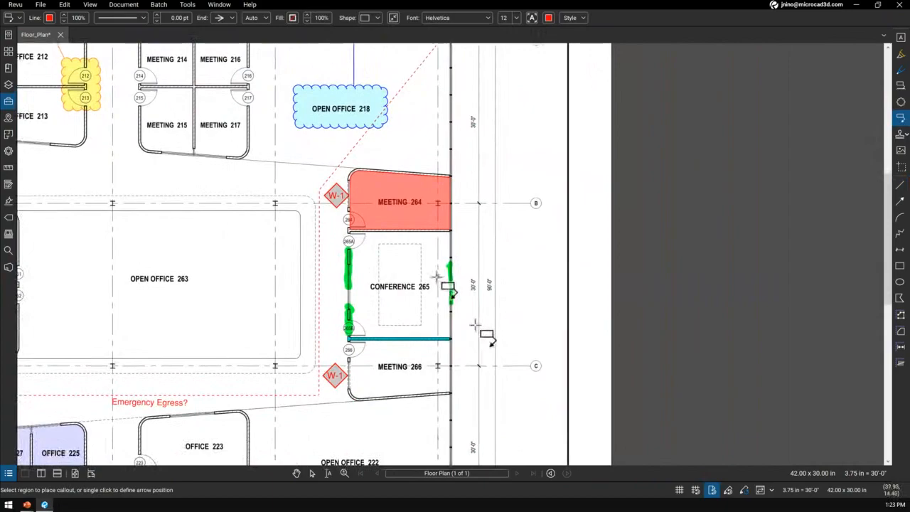
scroll(441, 264, "down", 9)
scroll(432, 264, "up", 1)
scroll(230, 303, "up", 1)
scroll(242, 311, "up", 2)
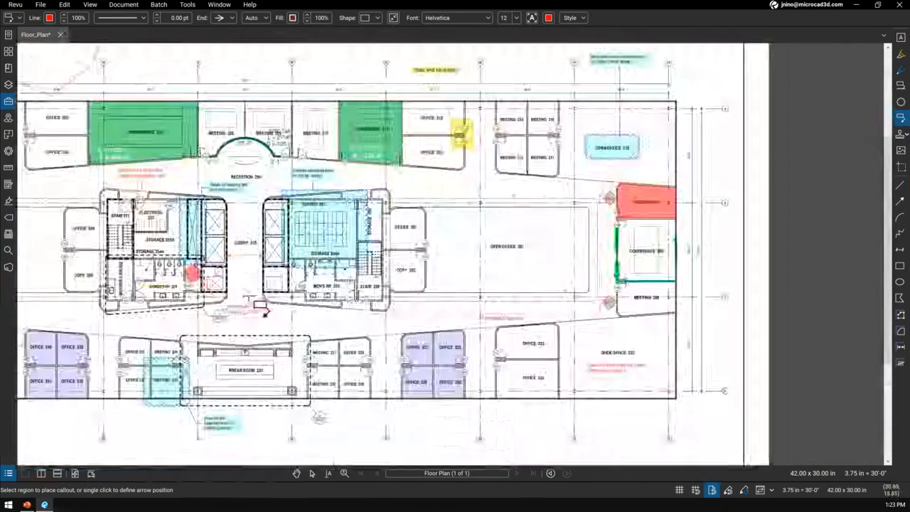
scroll(330, 313, "up", 4)
scroll(274, 303, "down", 1)
scroll(275, 303, "up", 1)
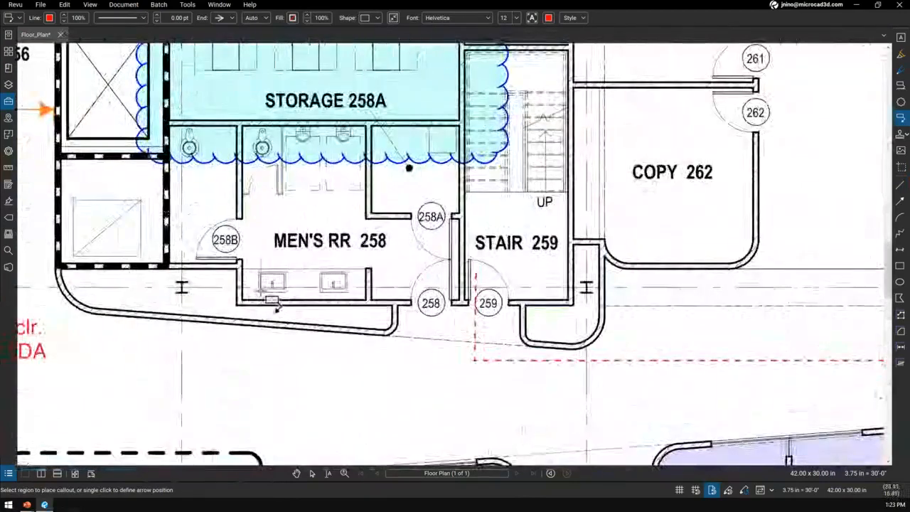
left_click(269, 302)
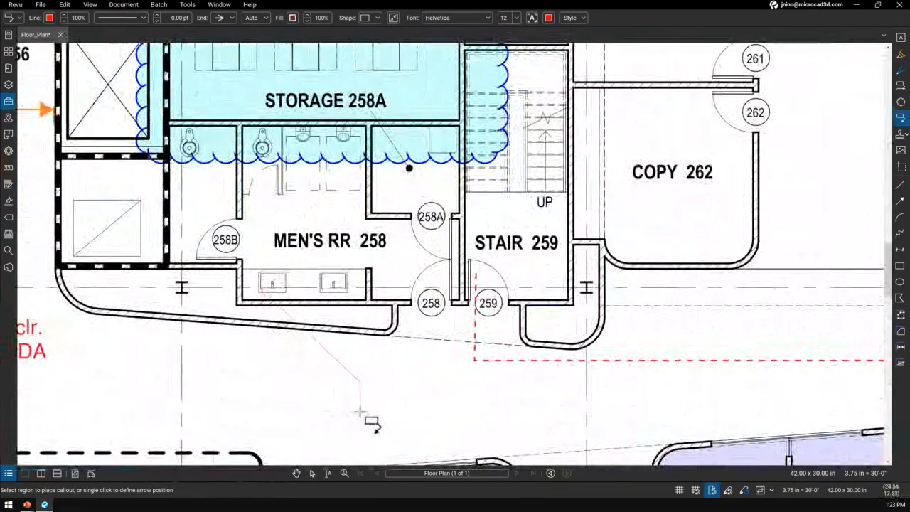
left_click(435, 419)
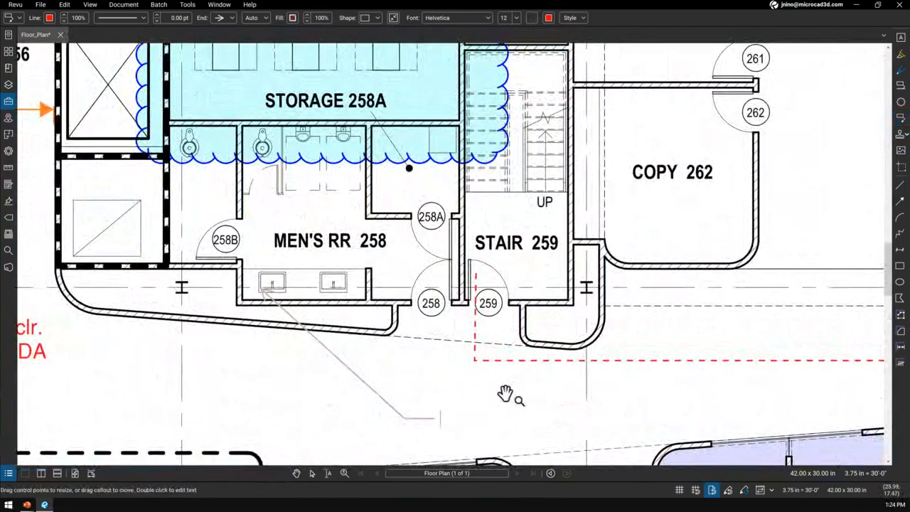
- Enter "Label" as the text of the Men's RR 258 callout and finish editing it
key("Caps_Lock")
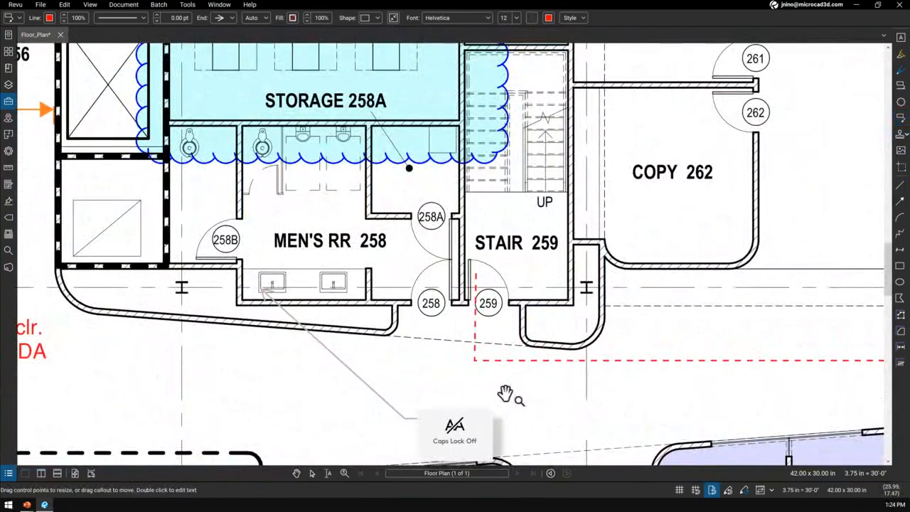
type("Label")
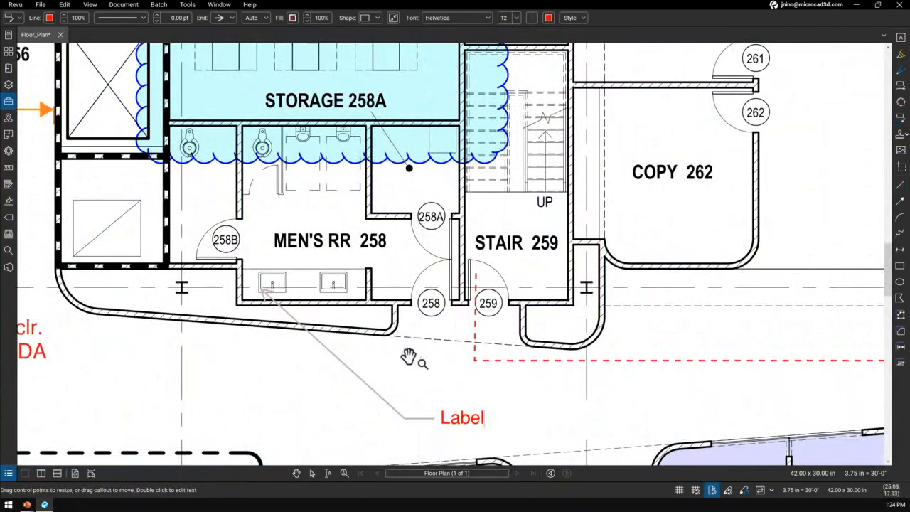
key("Escape")
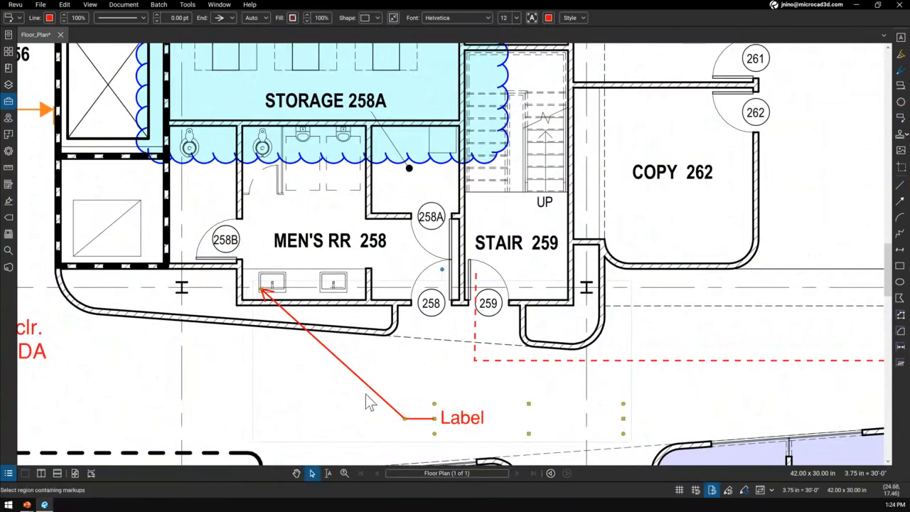
- Set the line width of the Men's RR 258 callout to 1.00 pt
left_click(159, 19)
left_click(160, 19)
left_click(160, 20)
left_click(160, 19)
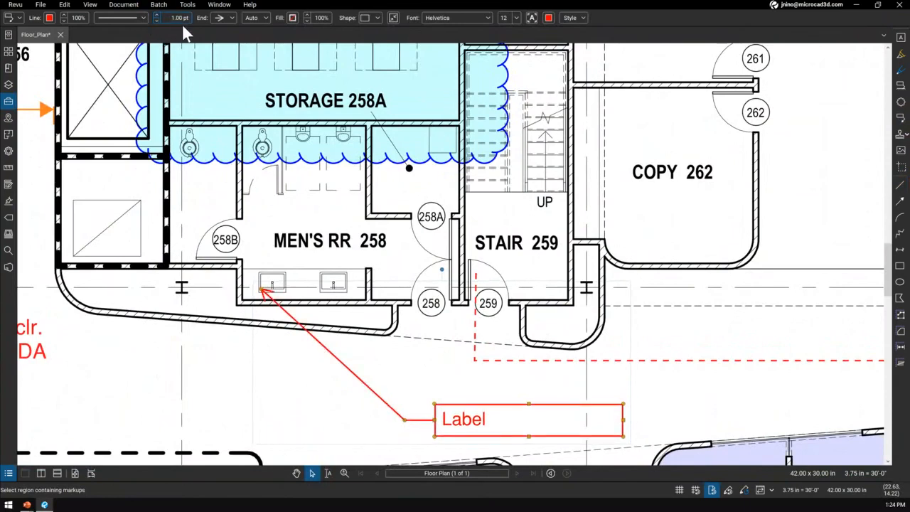
- Change both the line color and the font color of the Men's RR 258 callout to green
left_click(49, 18)
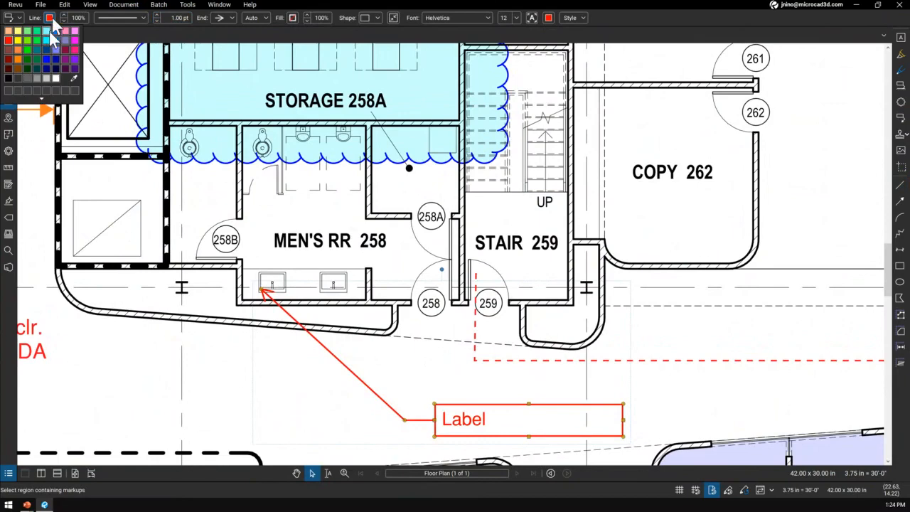
left_click(38, 39)
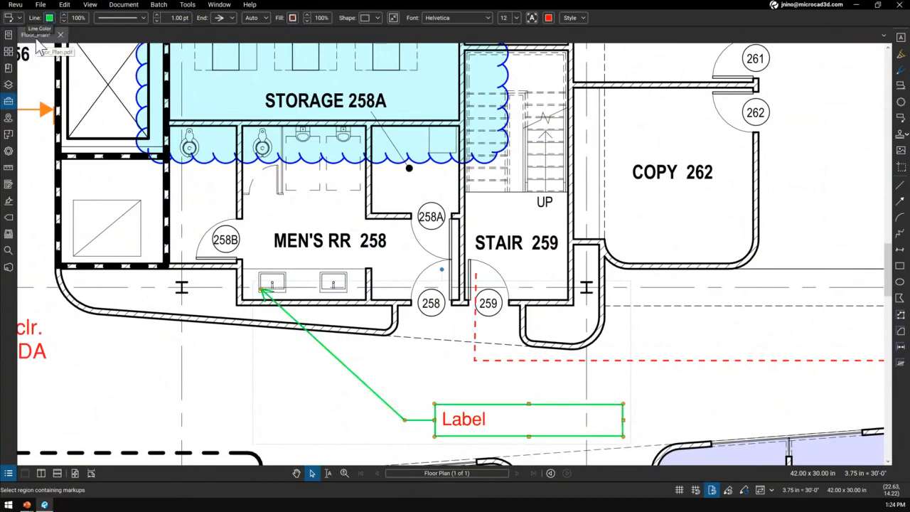
left_click(548, 17)
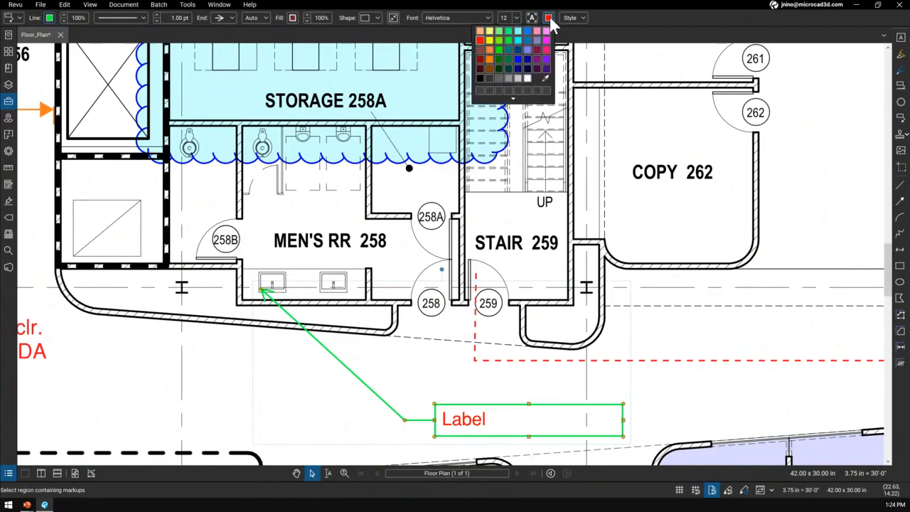
left_click(500, 50)
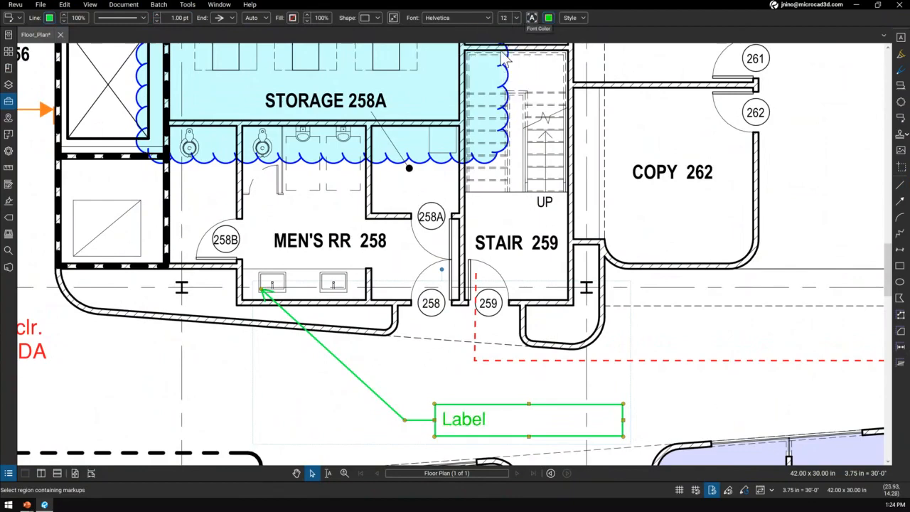
- Fill the callout's text box with dark teal at 80% opacity and deselect the callout
left_click(291, 17)
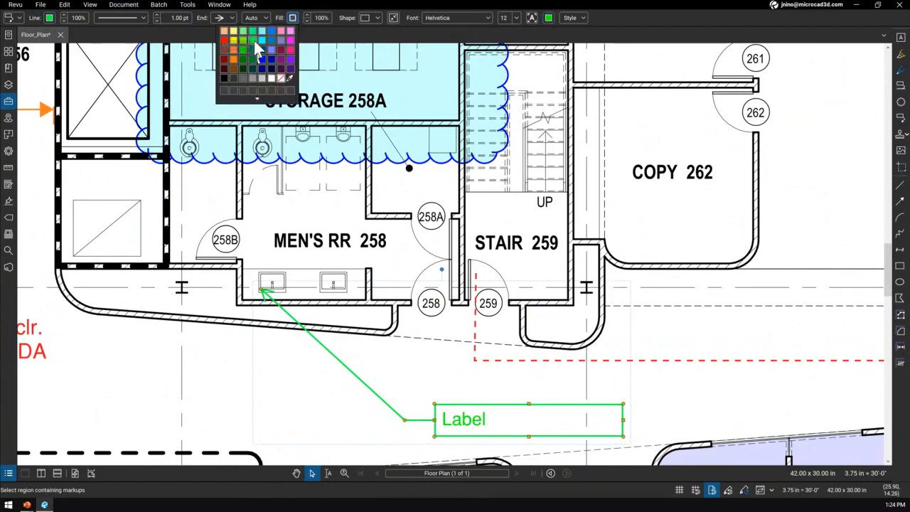
left_click(254, 50)
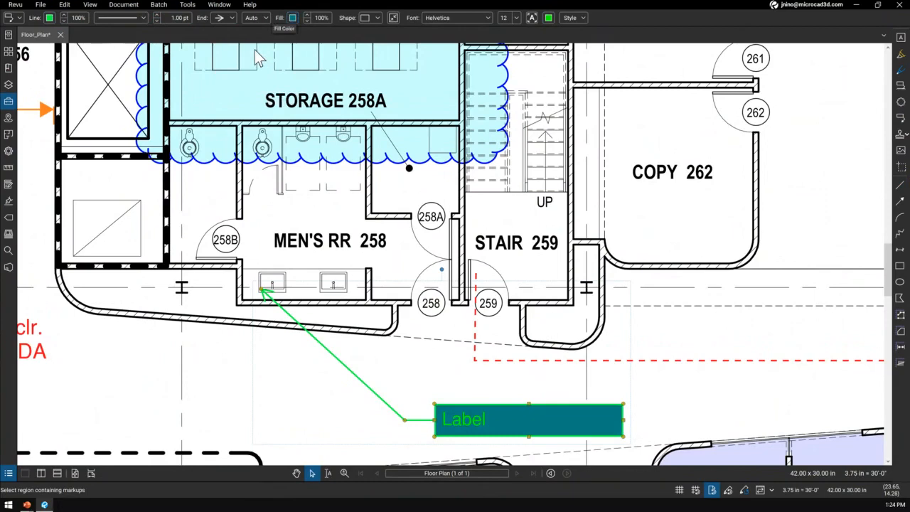
left_click(317, 17)
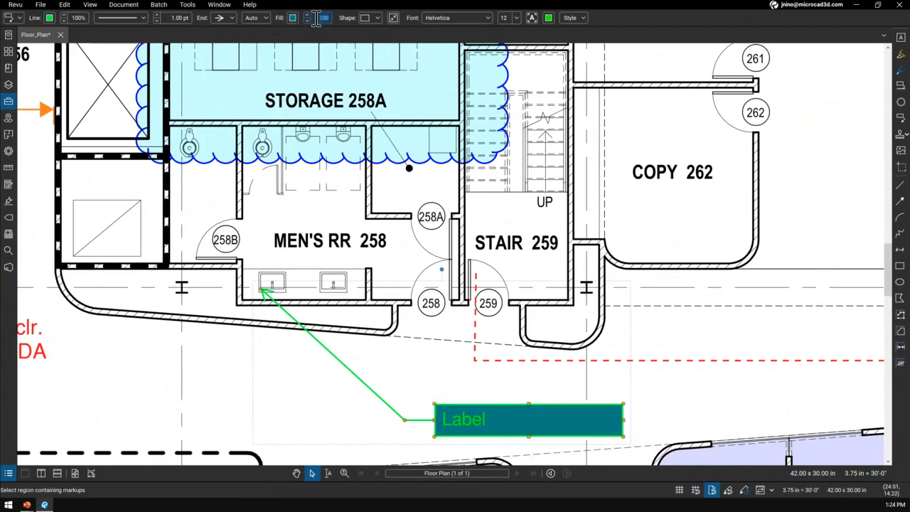
type("80")
key("Return")
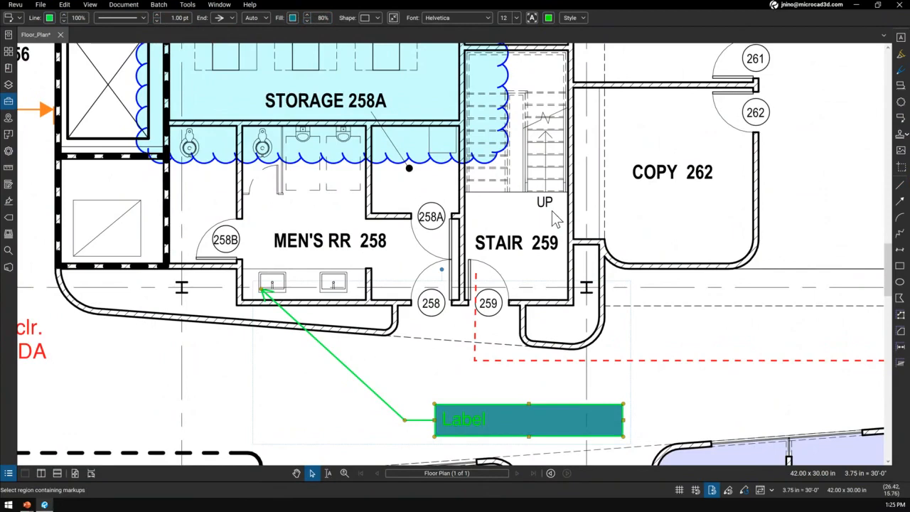
left_click(235, 350)
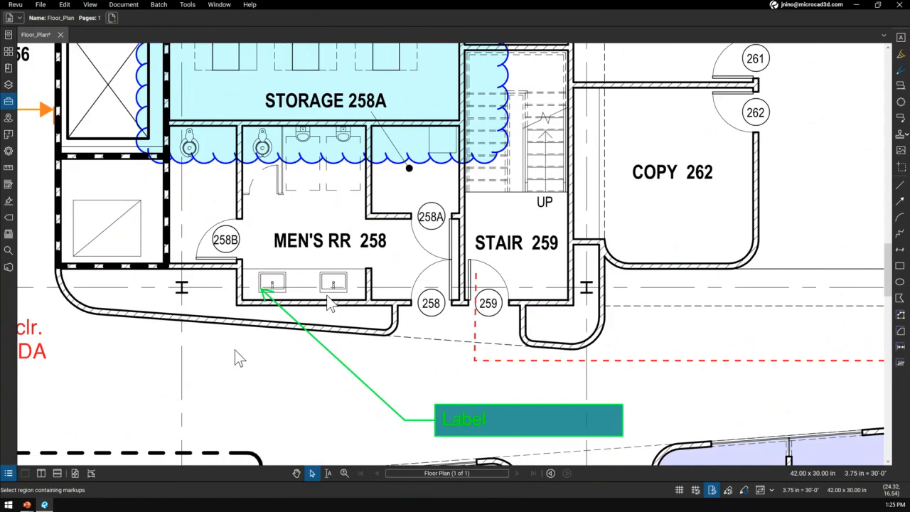
- Draw an arrow from the bend of the callout's leader to the right sink in Men's RR 258, with its head at the sink
left_click(900, 202)
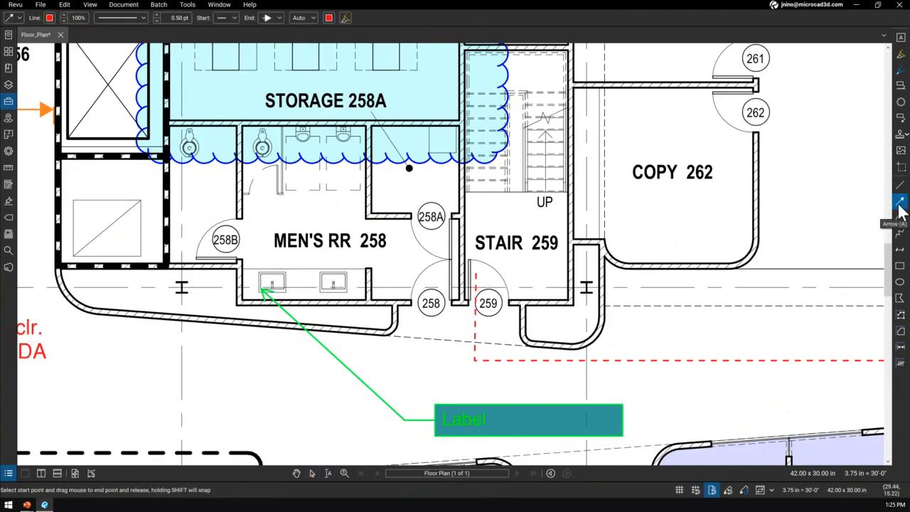
left_click_drag(333, 286, 403, 418)
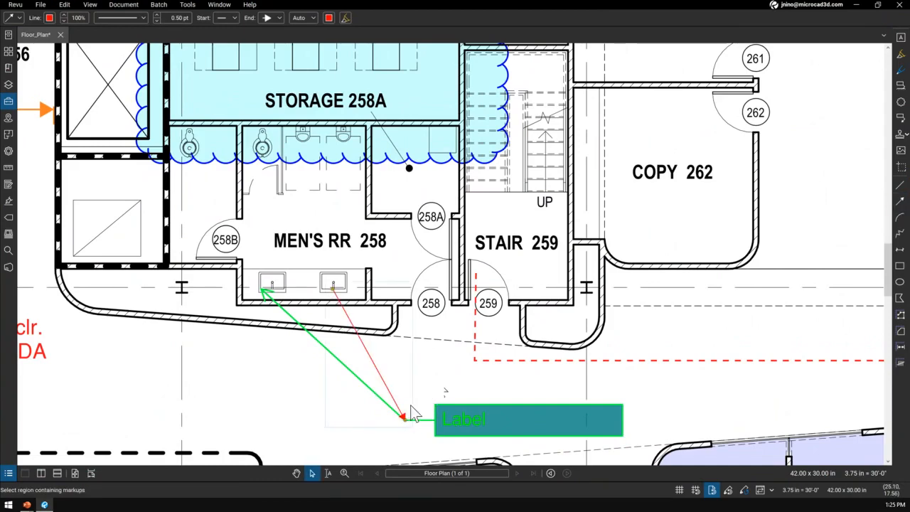
left_click_drag(406, 425, 313, 225)
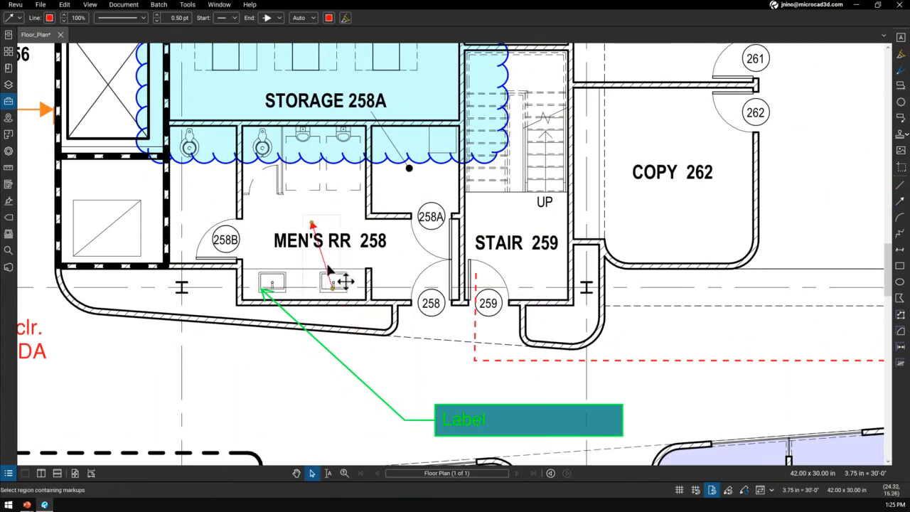
left_click_drag(324, 265, 396, 397)
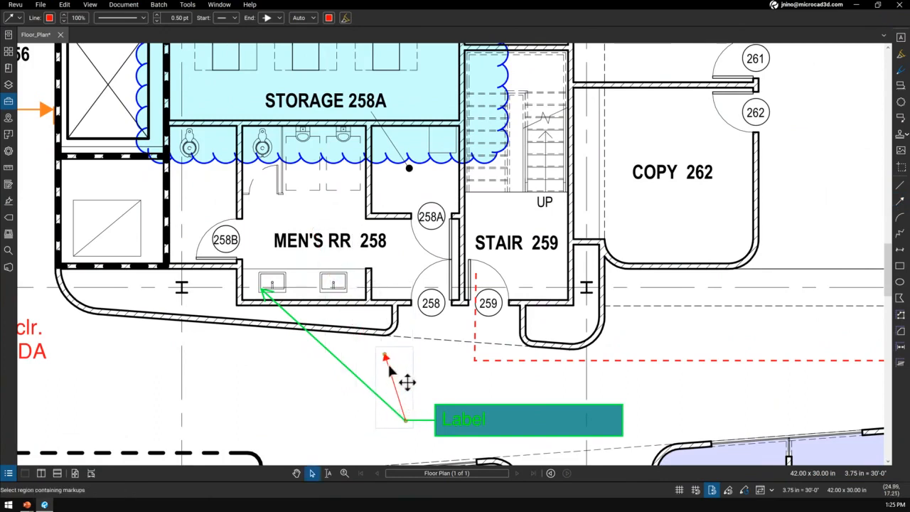
left_click_drag(382, 354, 335, 289)
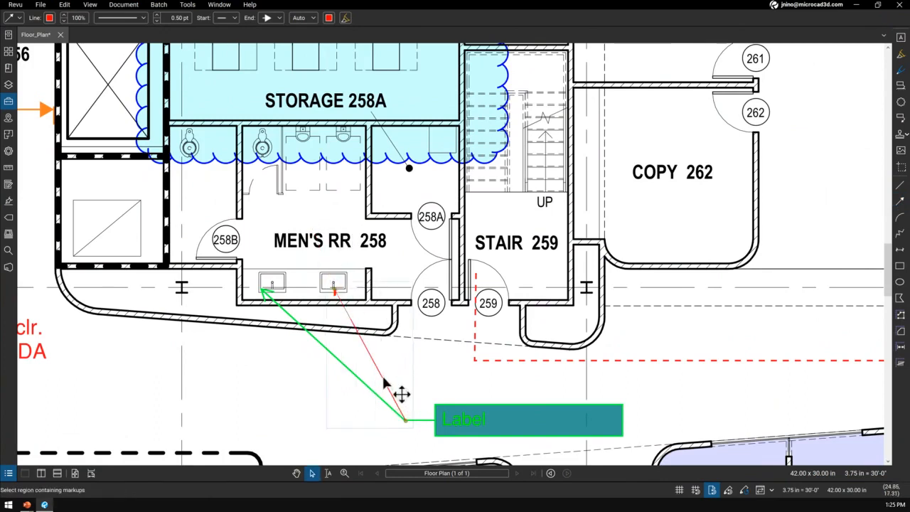
- Change the new arrow's line and arrowhead fill to green and deselect it
left_click(49, 17)
left_click(27, 39)
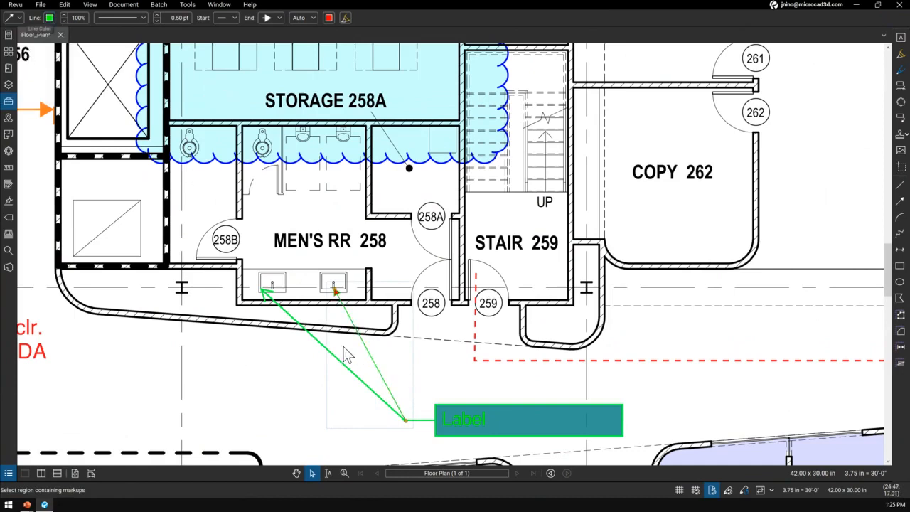
left_click(329, 18)
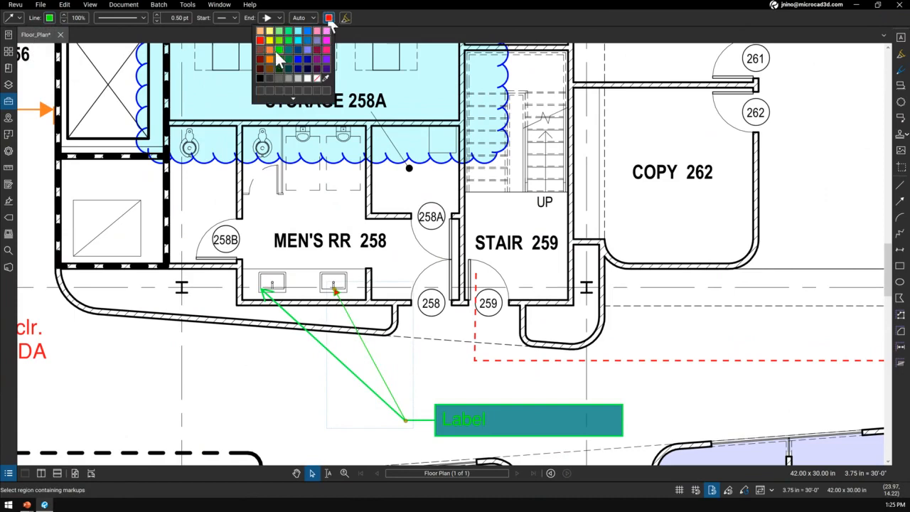
left_click(282, 57)
left_click(263, 366)
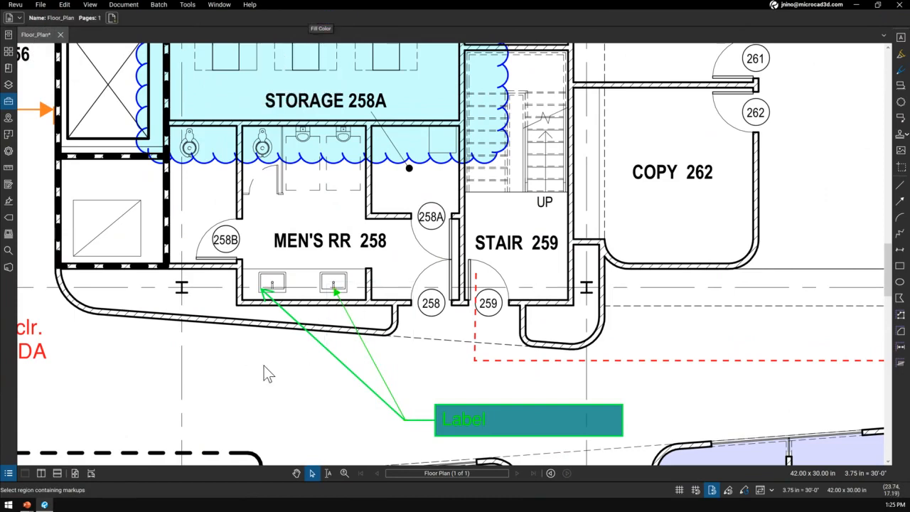
- Move the separate green arrow away from the callout to the lower wall of Copy 262
left_click(331, 355)
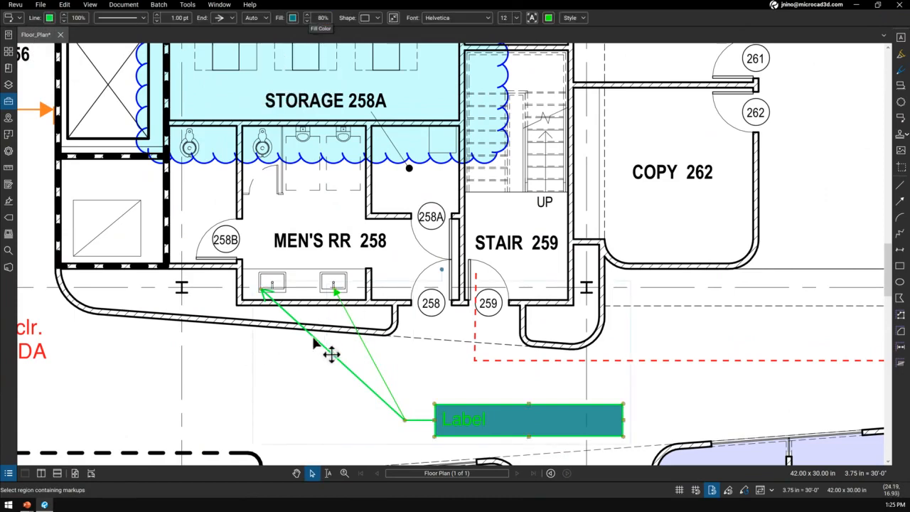
left_click(365, 342)
left_click_drag(366, 341, 704, 297)
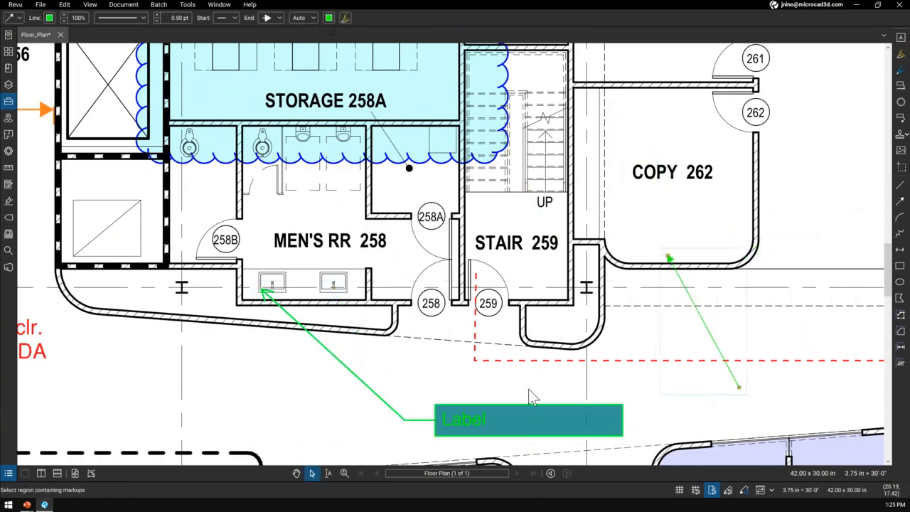
- Add a second leader to the "Label" callout, pointing at the right sink in Men's RR 258
left_click(405, 419)
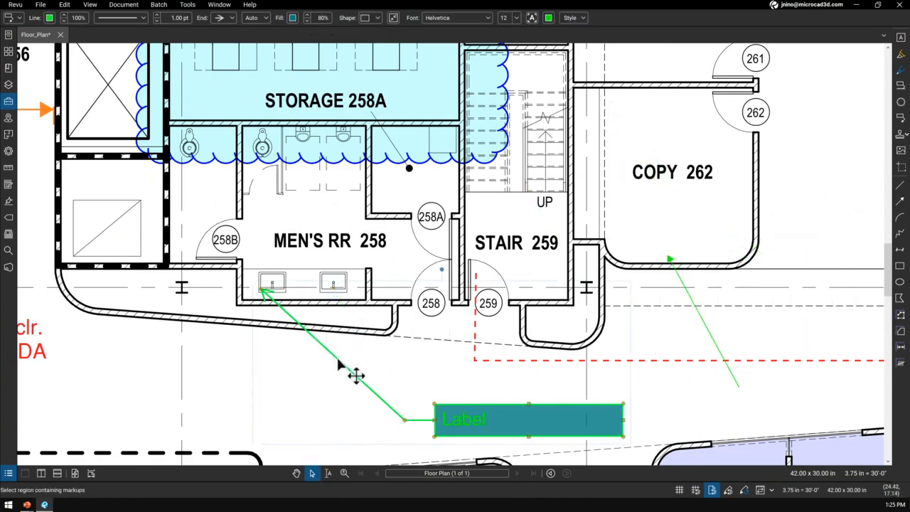
right_click(407, 425)
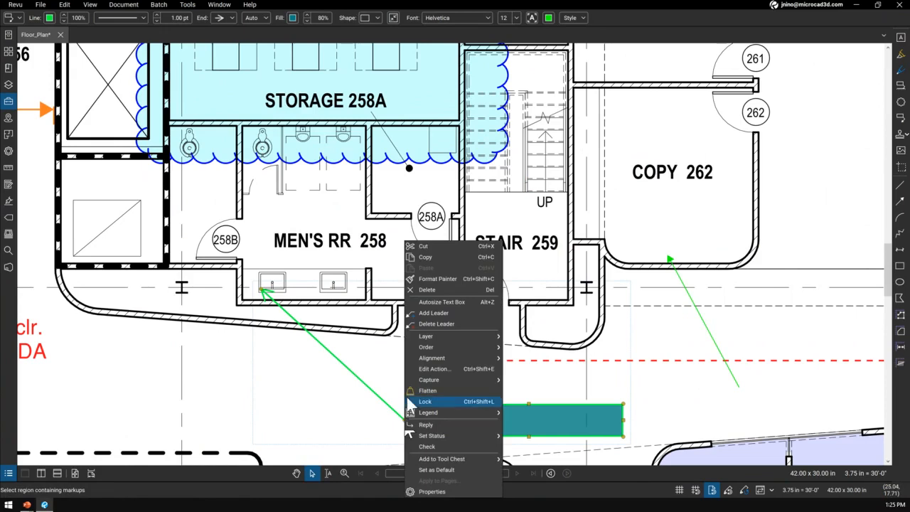
left_click(424, 317)
left_click(334, 289)
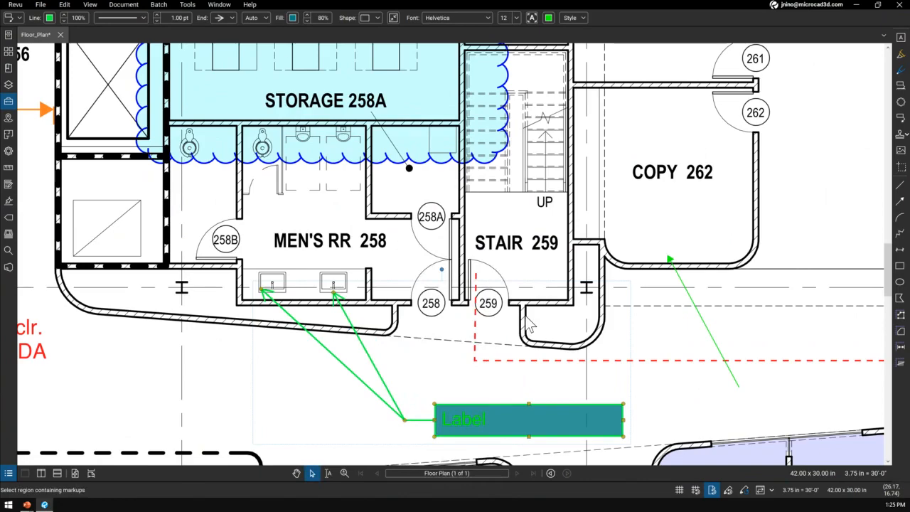
- Add a third leader to the "Label" callout, pointing at the sink in Break Room 233
left_click_drag(490, 302, 463, 283)
scroll(316, 273, "down", 4)
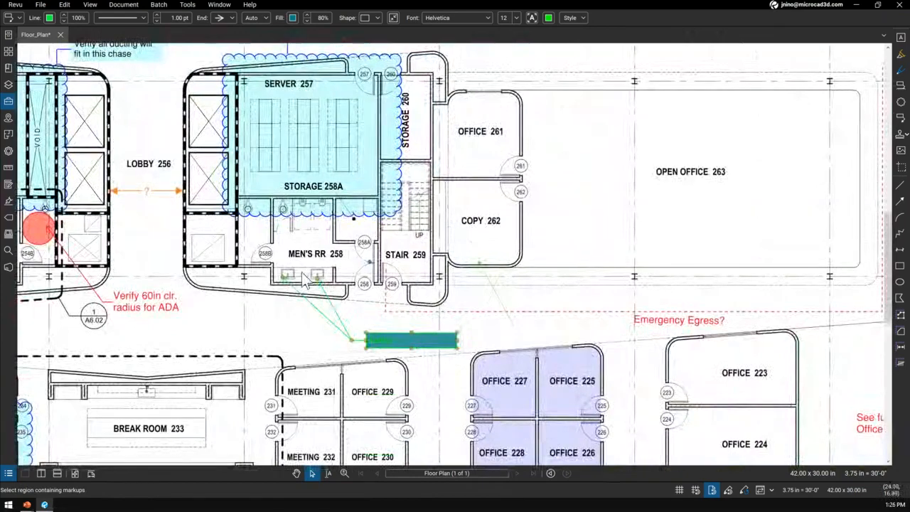
scroll(439, 302, "down", 2)
scroll(351, 405, "up", 5)
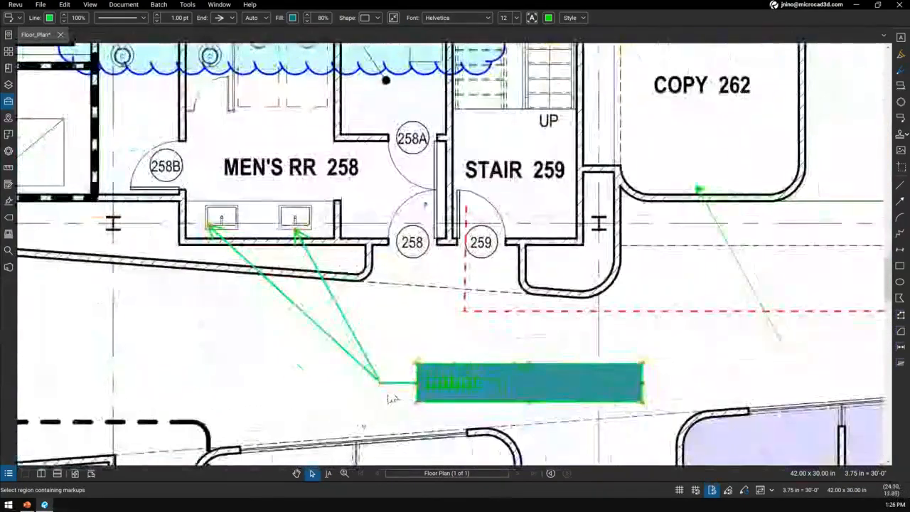
right_click(382, 390)
left_click(409, 315)
scroll(438, 286, "down", 5)
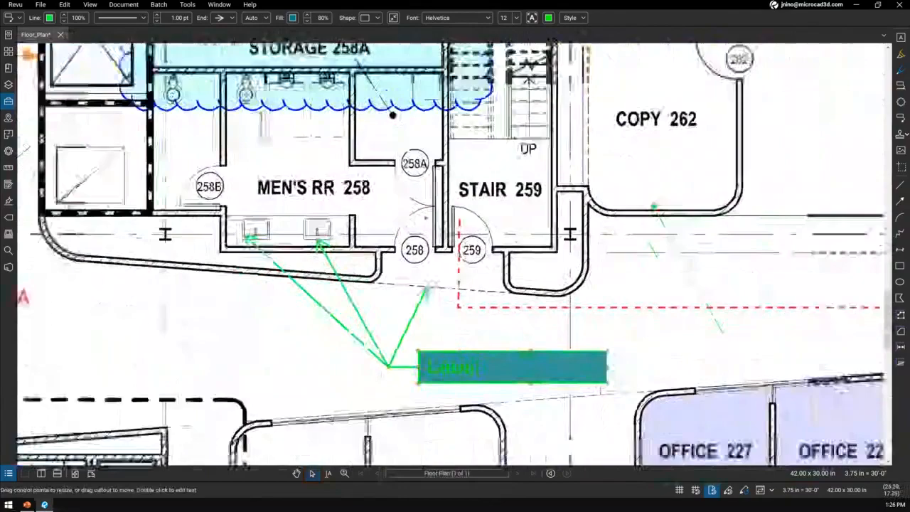
scroll(280, 345, "up", 6)
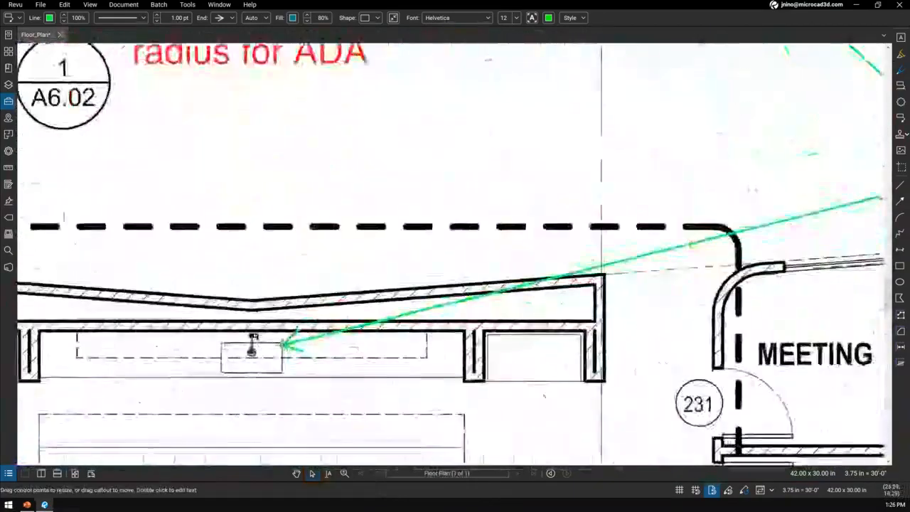
scroll(288, 352, "down", 4)
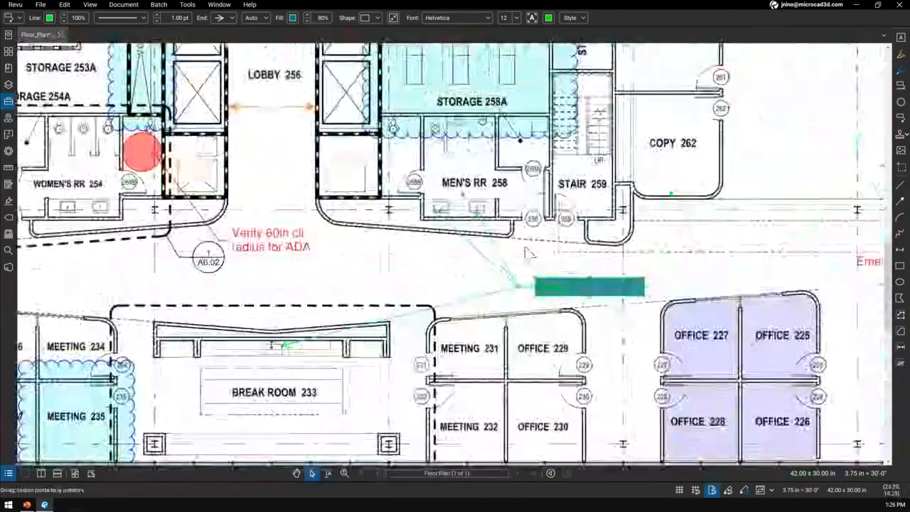
scroll(348, 406, "up", 2)
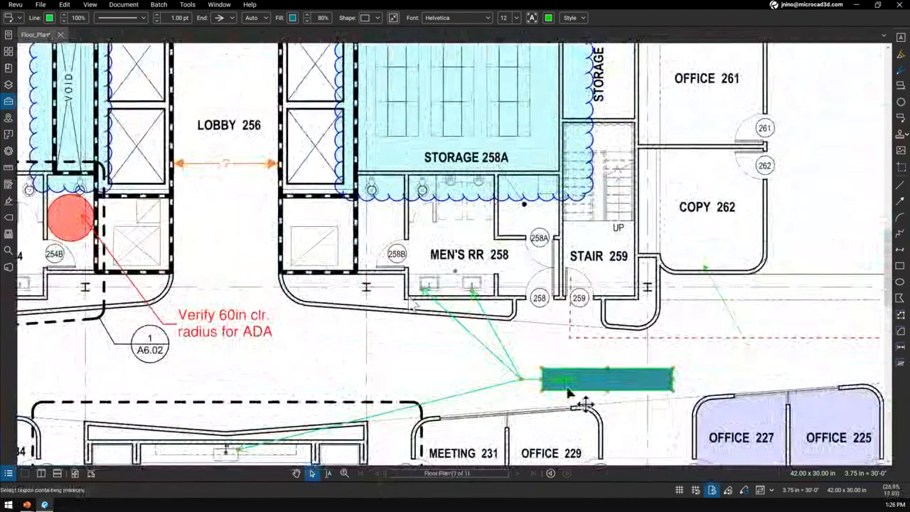
- Draw a red ellipse below the Copy 262 room label, view its available markup options, and delete the ellipse
left_click(900, 282)
mouse_move(701, 224)
left_mouse_down()
mouse_move(786, 259)
mouse_move(782, 251)
left_mouse_up()
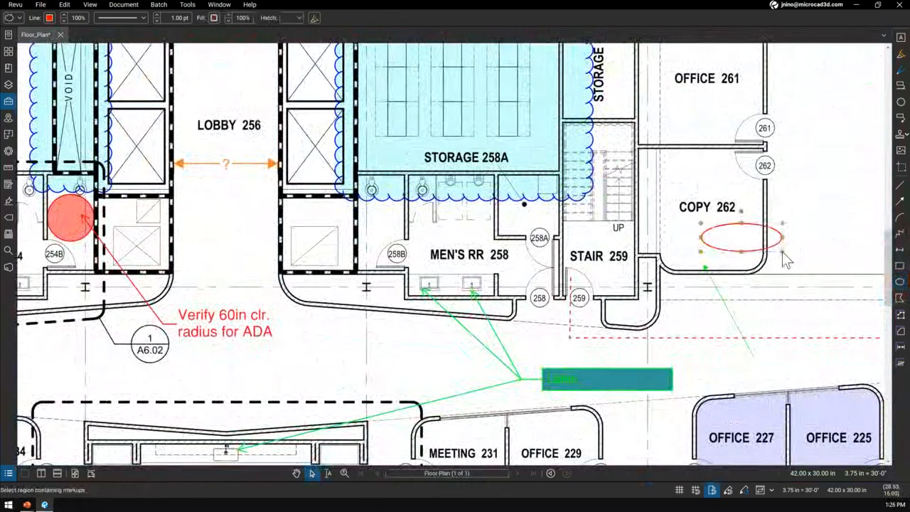
right_click(725, 229)
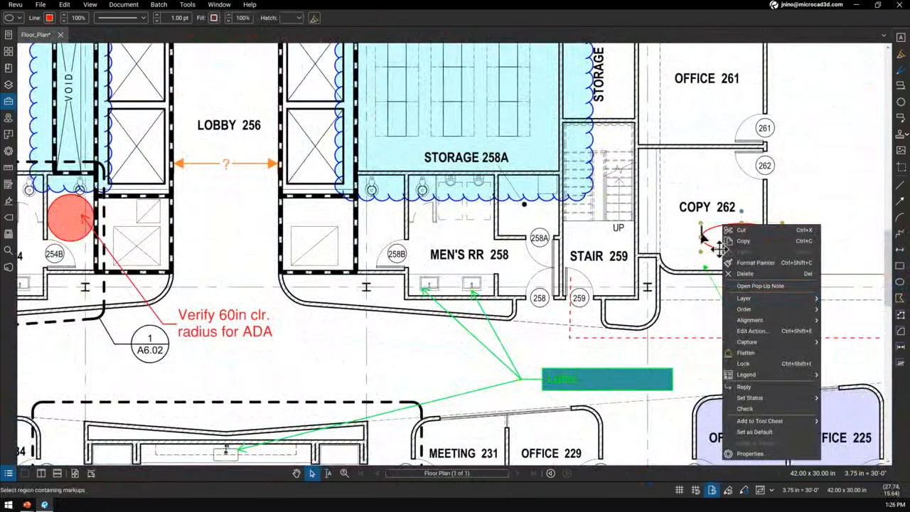
left_click(852, 204)
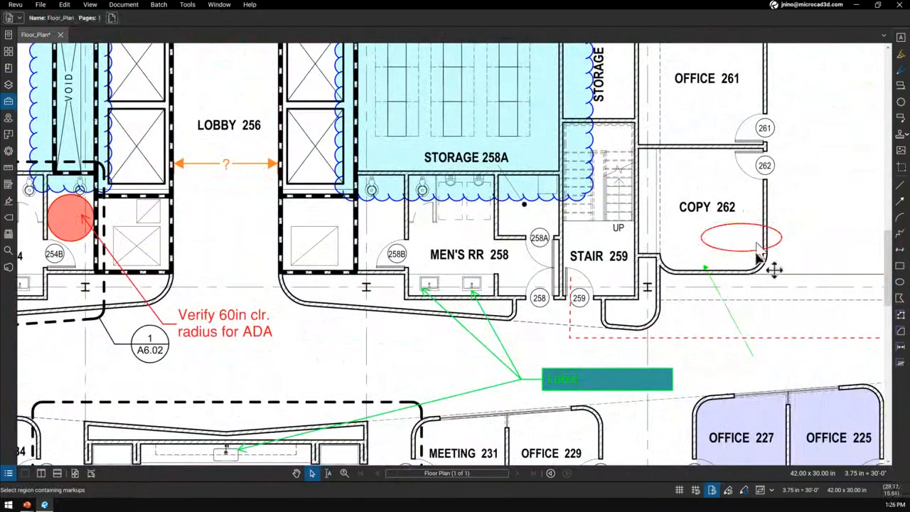
left_click(752, 257)
key("Delete")
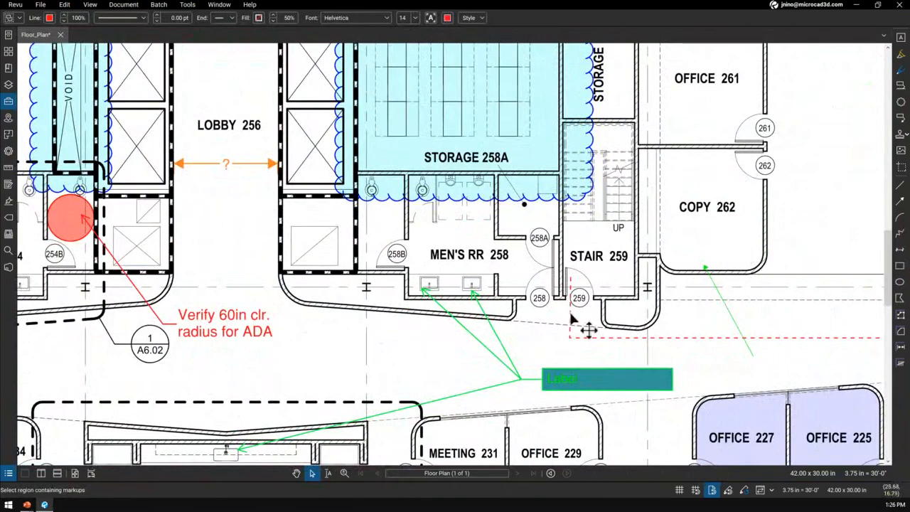
scroll(583, 342, "down", 2)
scroll(592, 353, "up", 4)
left_click(586, 373)
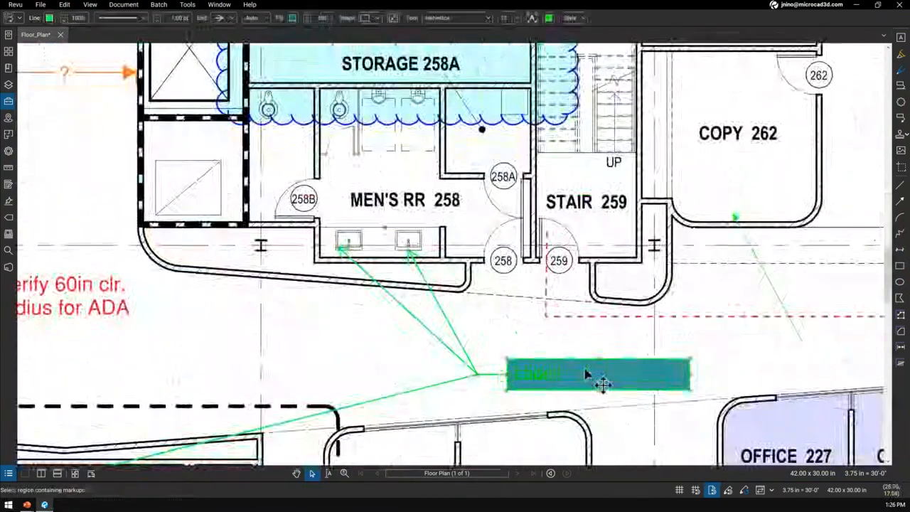
scroll(590, 372, "down", 2)
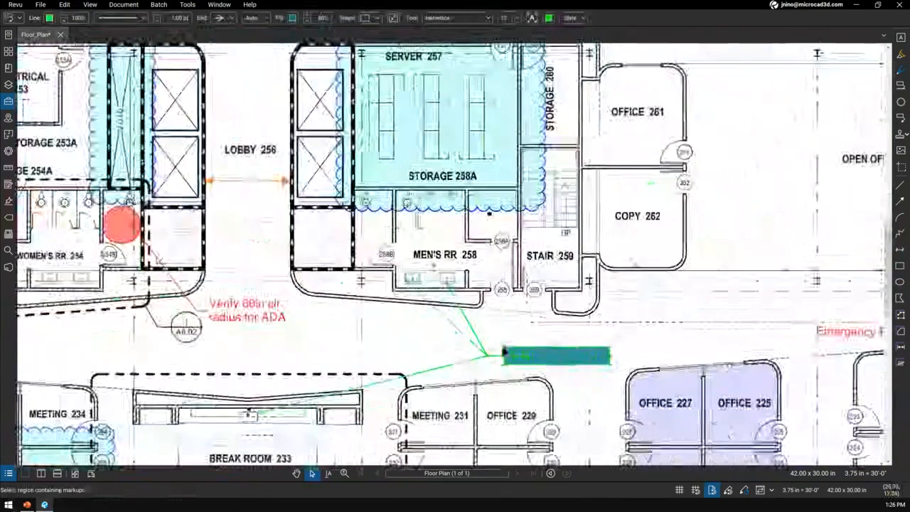
- Set the subject of the green multi-leader "Label" callout to "Labeling"
left_click_drag(554, 257, 407, 263)
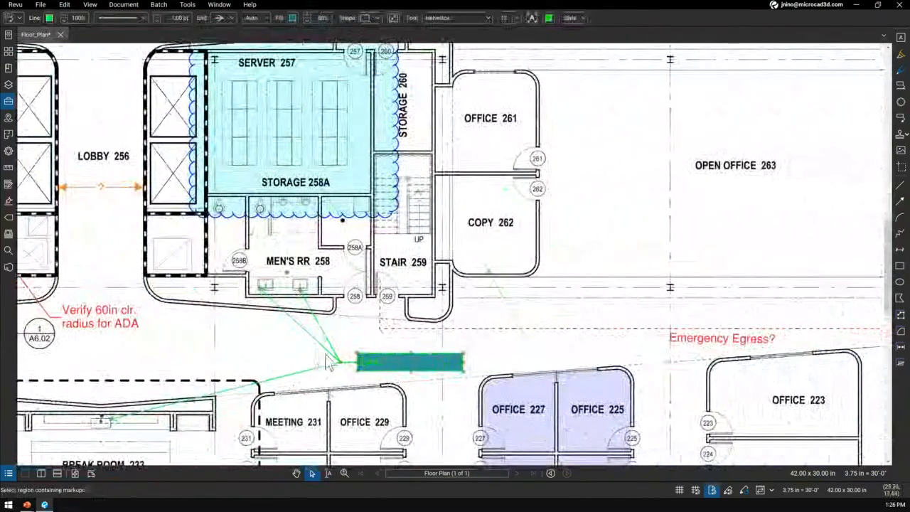
left_click(11, 18)
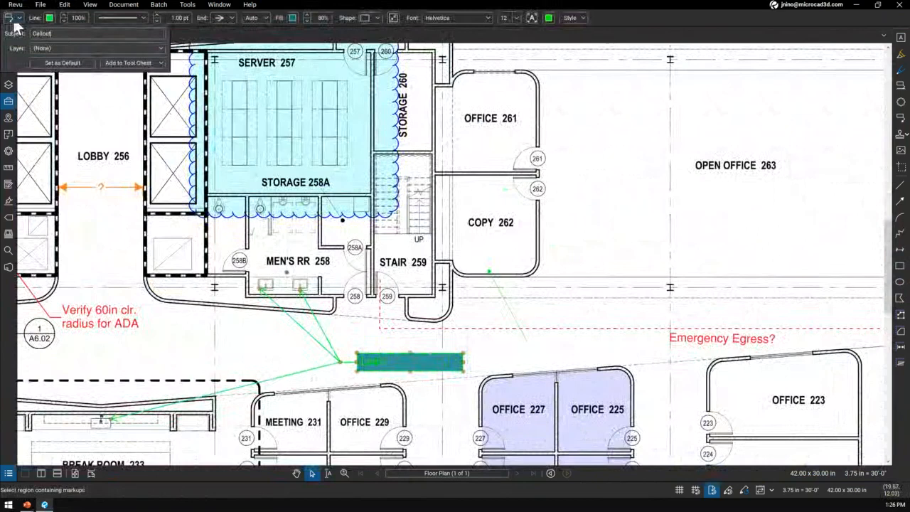
left_click_drag(64, 33, 25, 34)
key("Caps_Lock")
type("Issue")
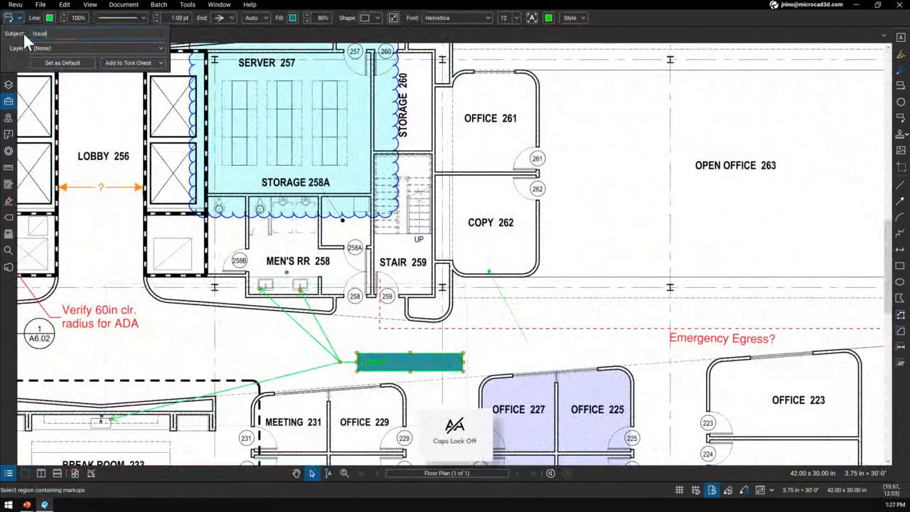
key("BackSpace")
key("BackSpace")
key("BackSpace")
key("BackSpace")
key("BackSpace")
key("Caps_Lock")
type("L")
key("Caps_Lock")
type("abeling")
left_click(229, 331)
- Set the subject of the thick line between Conference 265 and Meeting 266 to "Change"
scroll(337, 362, "down", 3)
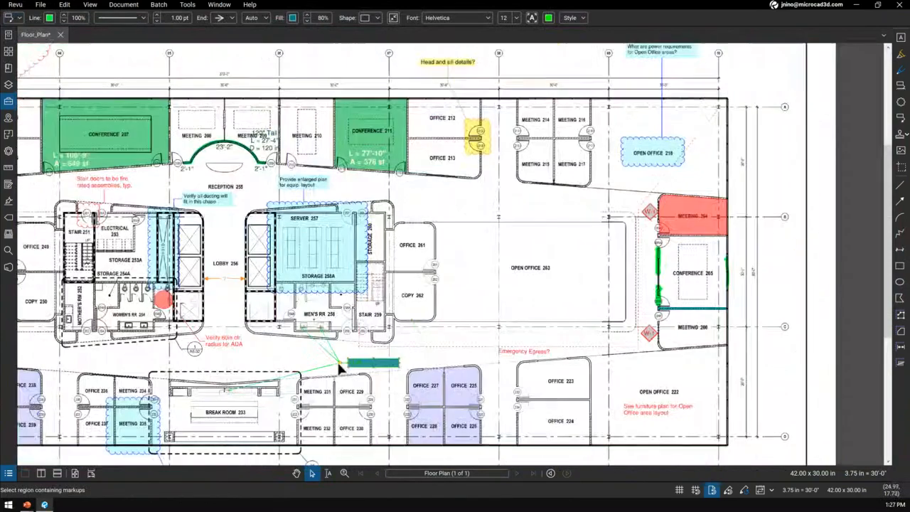
left_click(679, 308)
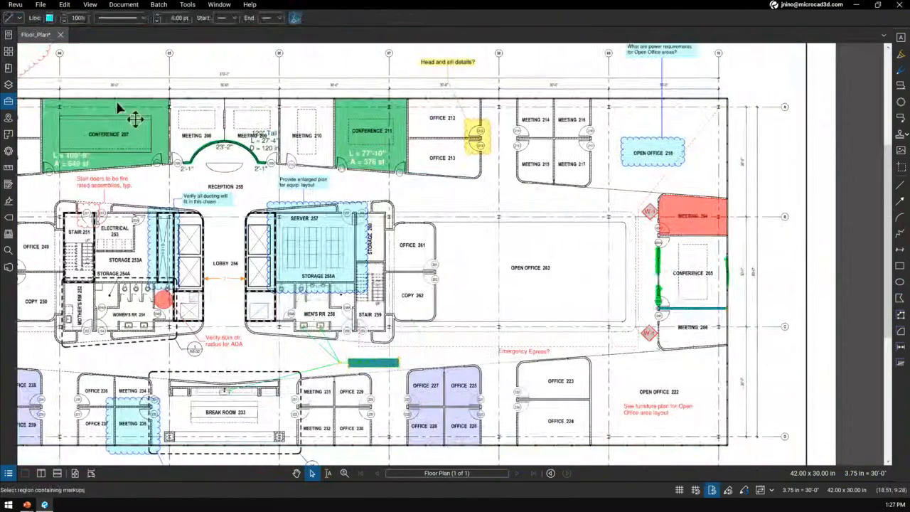
left_click(19, 18)
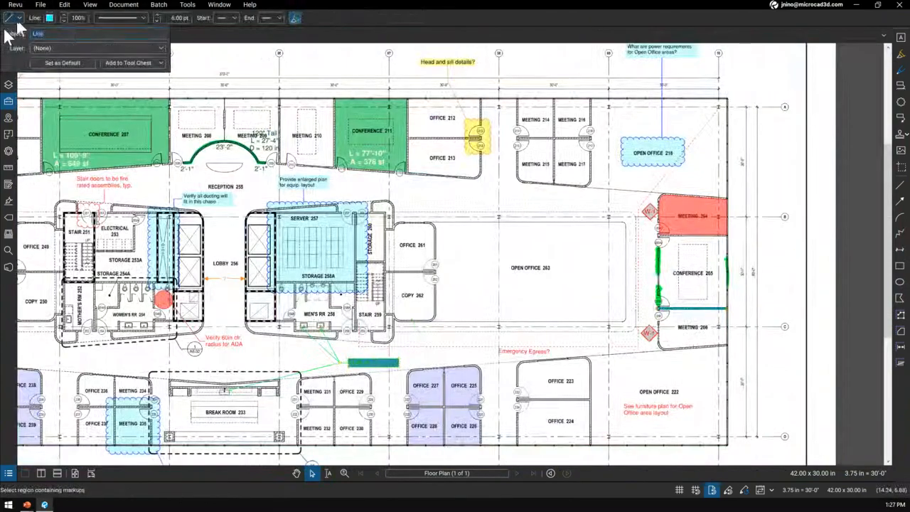
key("Caps_Lock")
type("Cl")
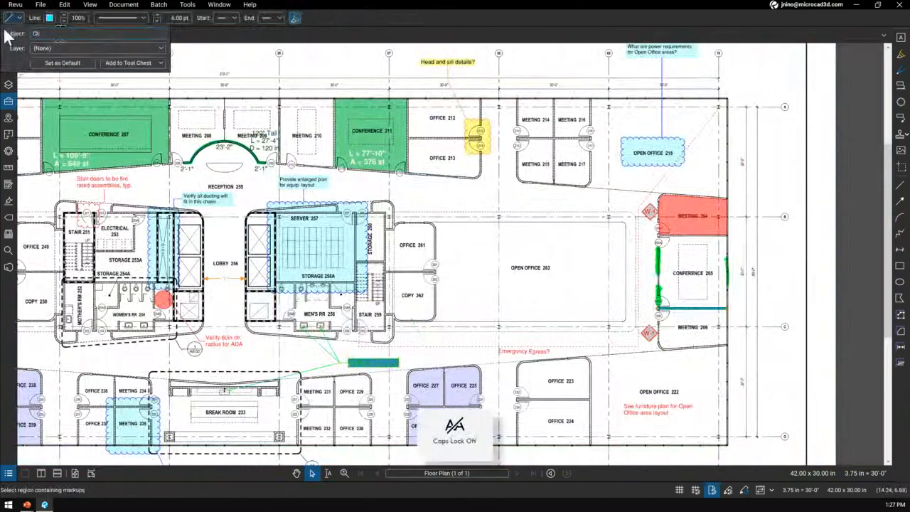
type("ange")
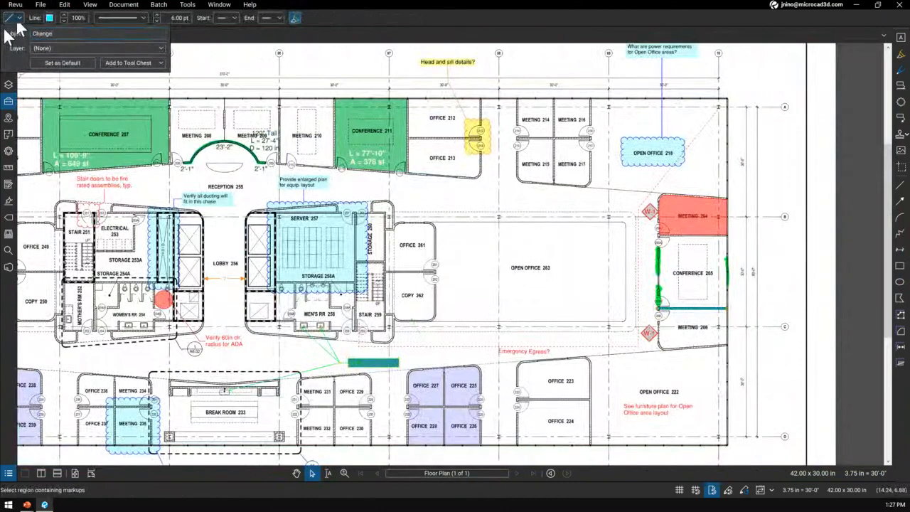
key("Return")
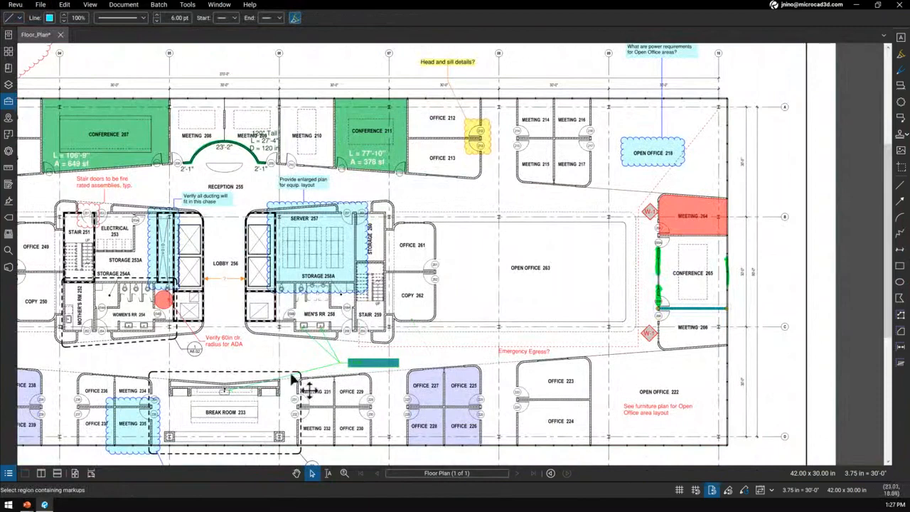
- Open the Tool Chest, look through its tool sets, and view the options of the My Tools set
scroll(303, 378, "up", 3)
scroll(313, 313, "down", 4)
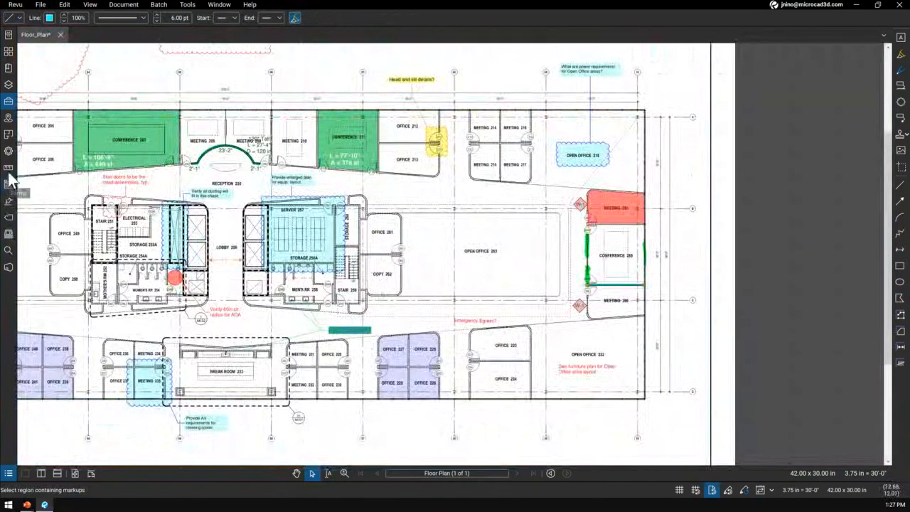
left_click(8, 104)
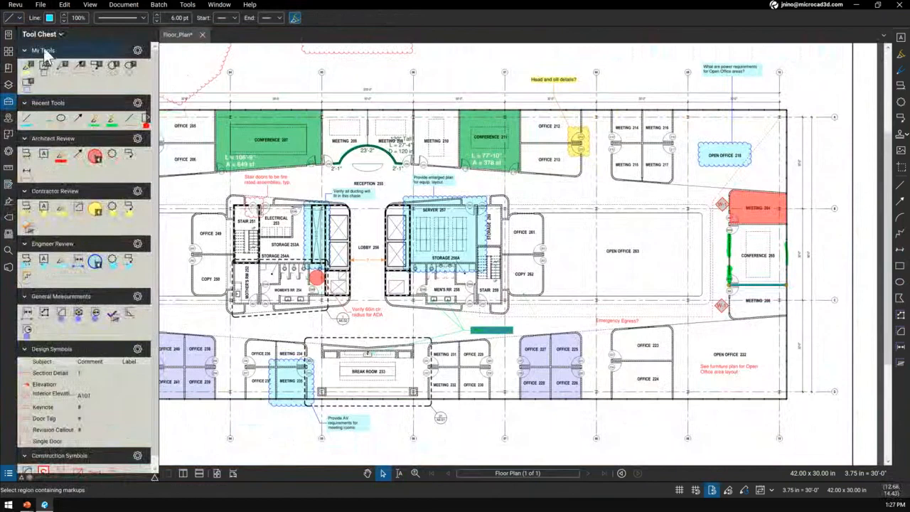
scroll(95, 344, "down", 1)
scroll(95, 344, "up", 1)
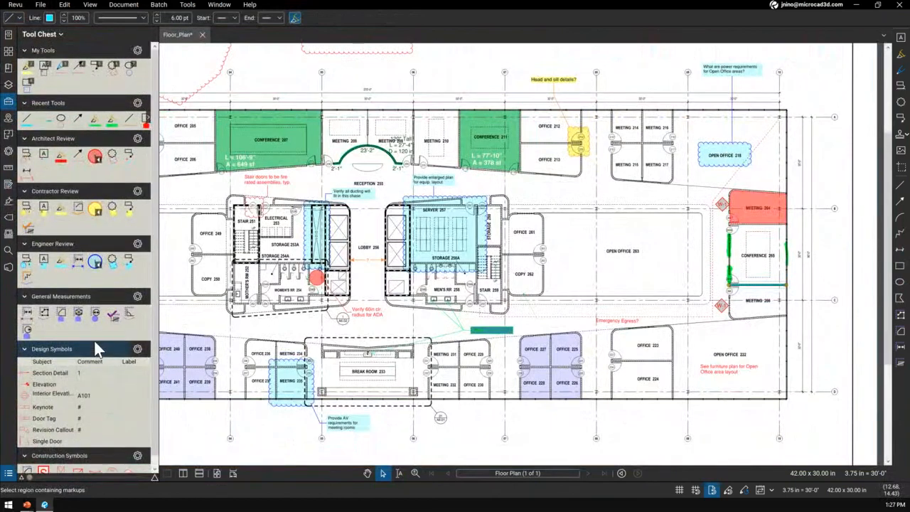
left_click(138, 51)
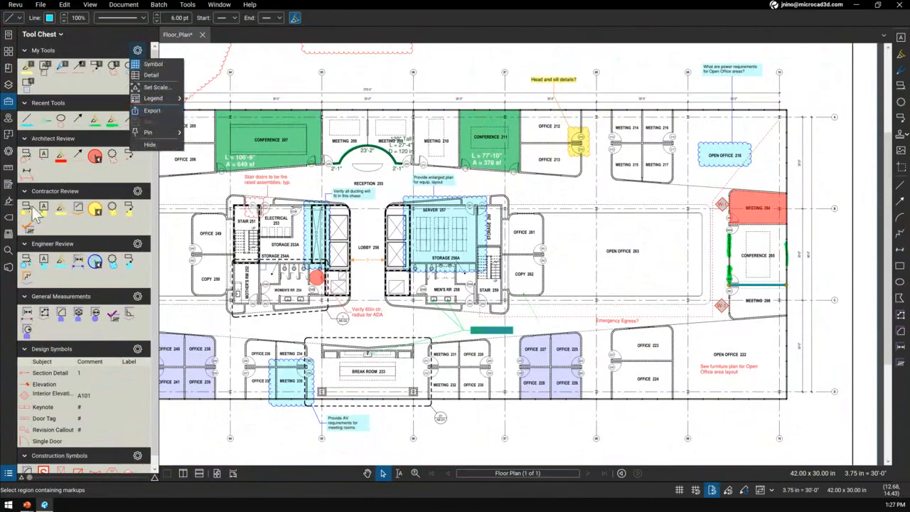
- Show only the My Tools and Recent Tools sets in the Tool Chest
left_click(60, 34)
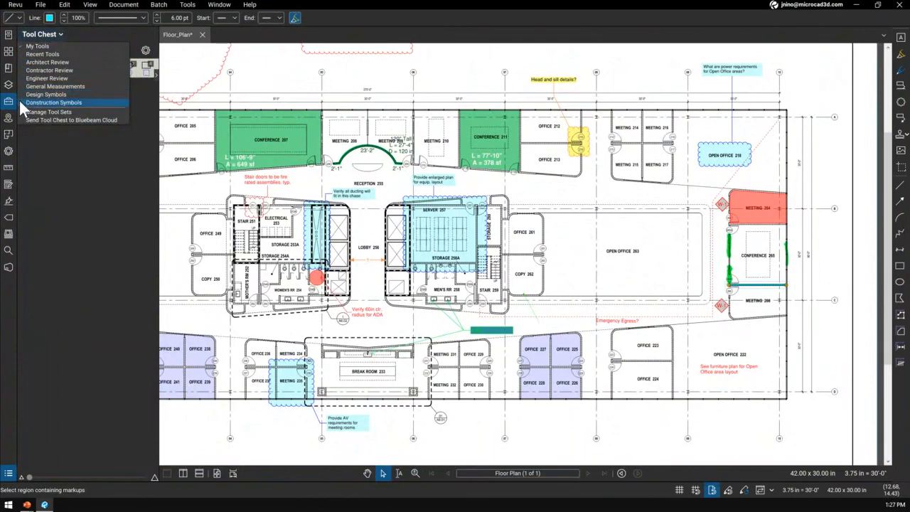
left_click(61, 192)
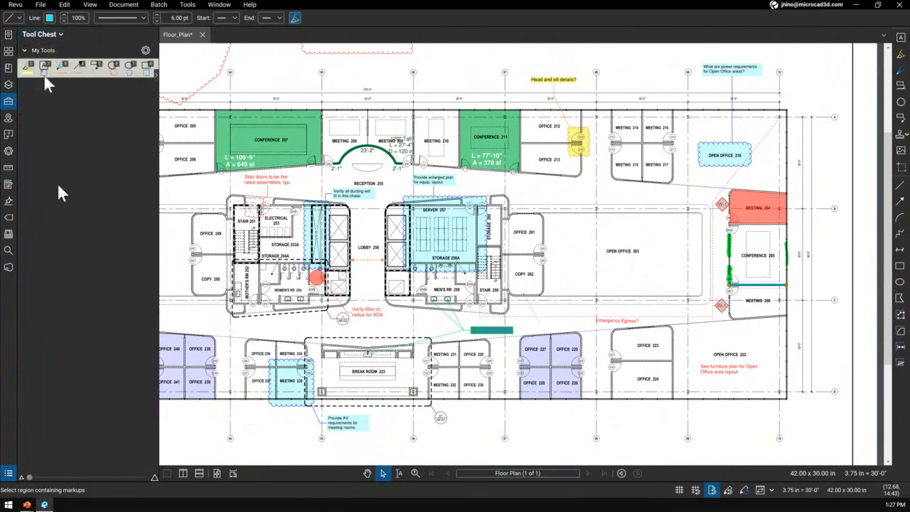
left_click(61, 35)
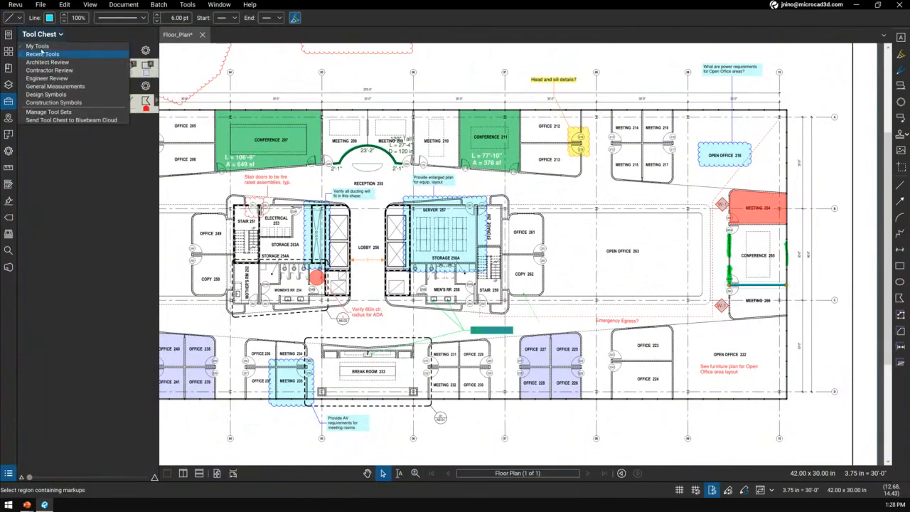
left_click(103, 222)
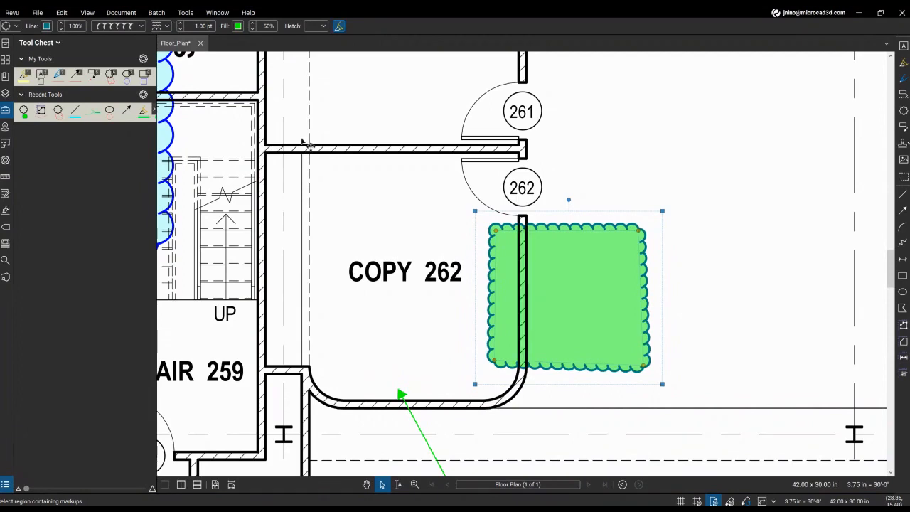
- Set the subject of the green cloud beside Copy 262 to "Cloud" followed by the reviewer's initials, and deselect the cloud
scroll(285, 146, "down", 3)
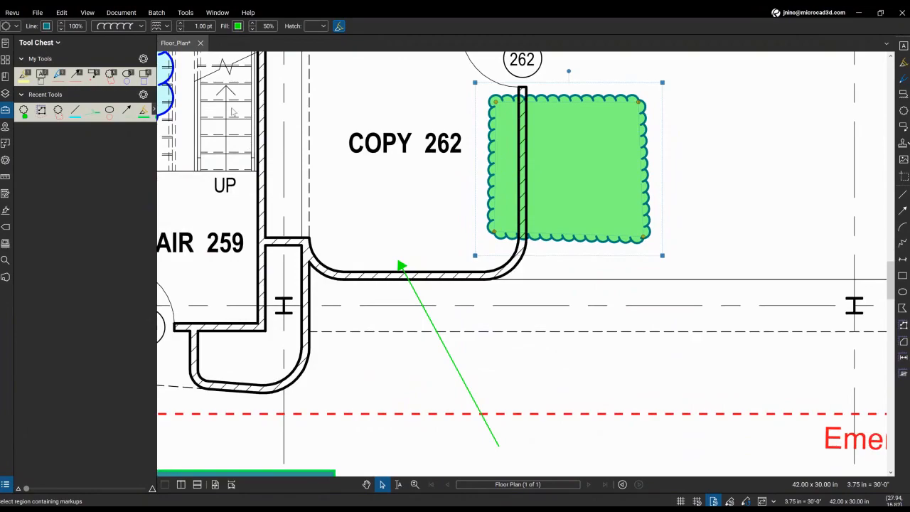
scroll(233, 110, "up", 3)
scroll(490, 252, "down", 6)
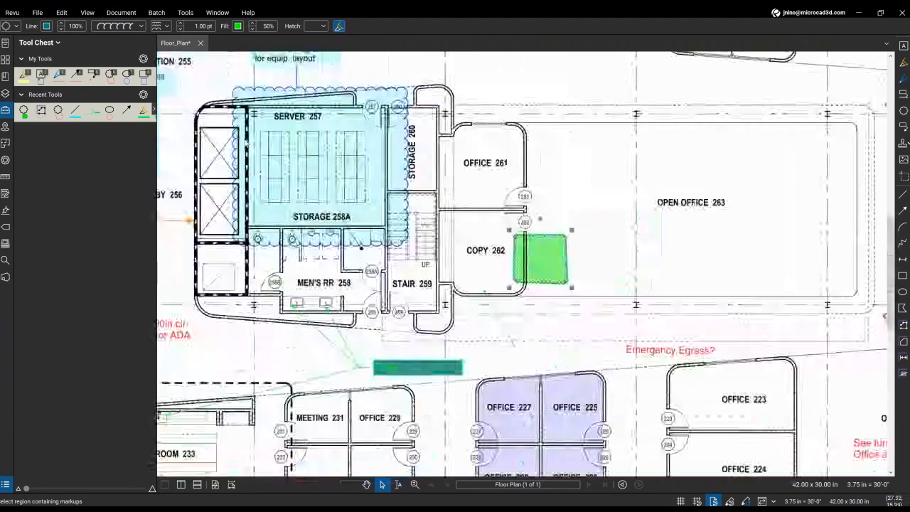
scroll(176, 155, "up", 3)
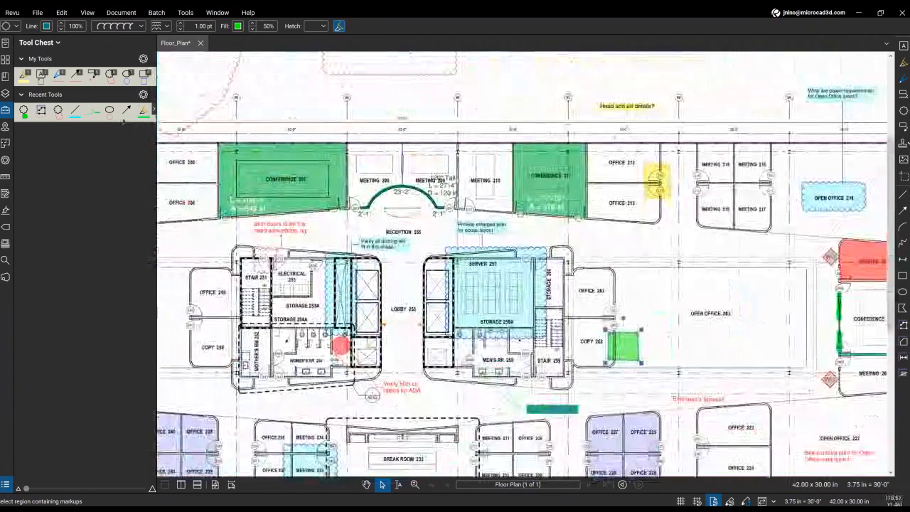
scroll(317, 180, "up", 6)
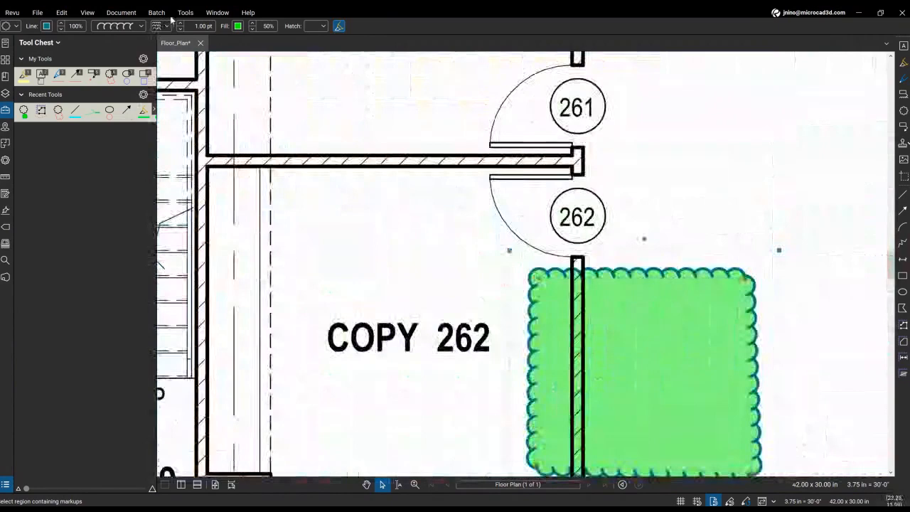
scroll(455, 273, "down", 4)
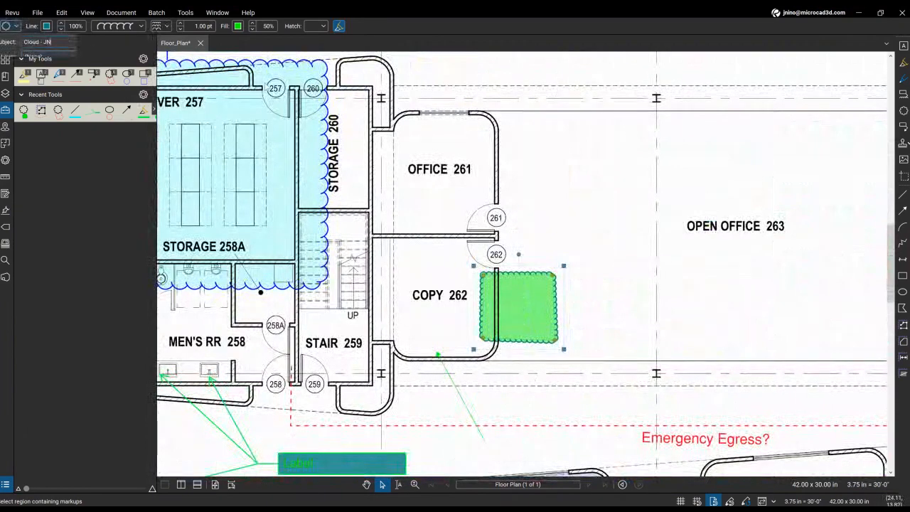
key("Escape")
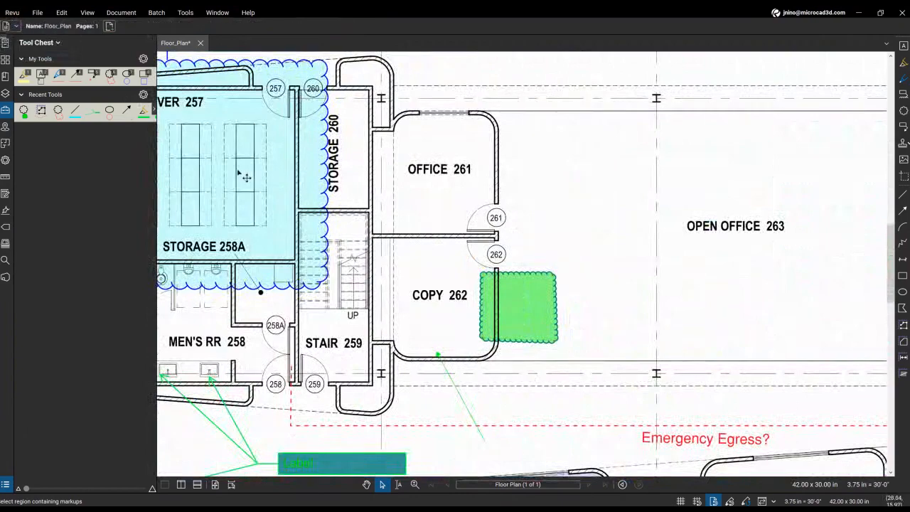
- Add the green cloud beside Copy 262 to the My Tools set of the Tool Chest
scroll(603, 266, "down", 2)
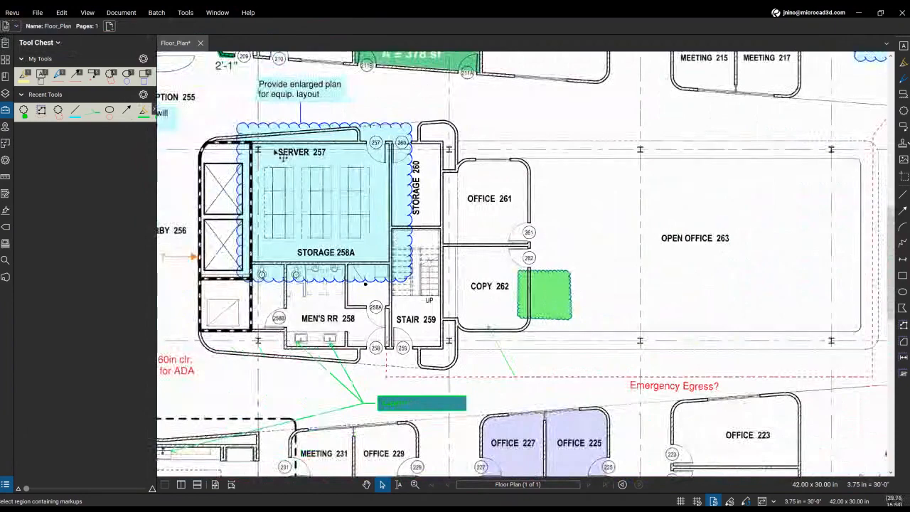
key("Tab")
right_click(546, 291)
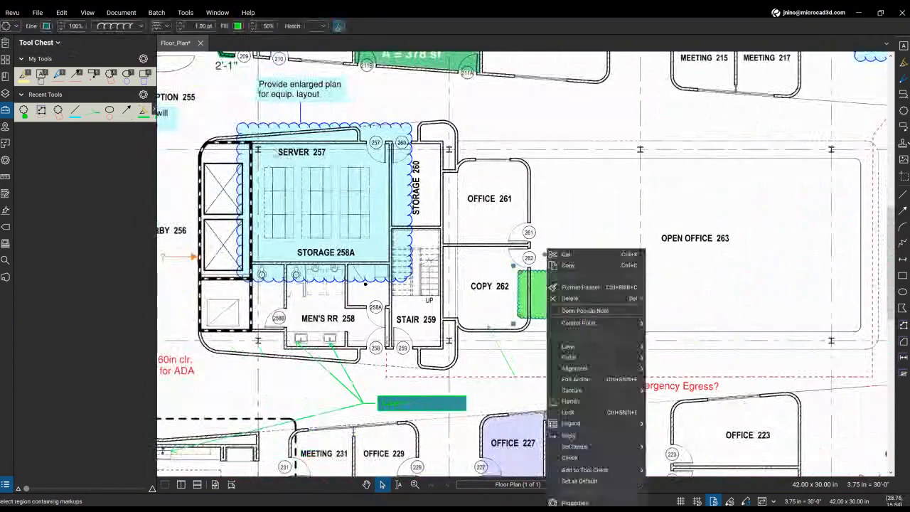
key("Down")
key("Down")
key("Down")
key("Down")
key("Down")
key("Down")
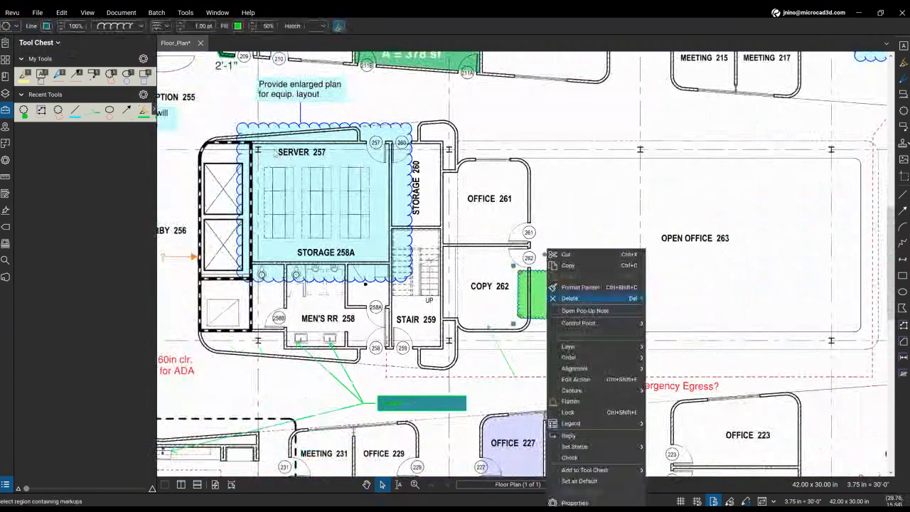
key("Down")
key("Down")
key("Down")
key("Down")
key("Down")
key("Down")
key("Down")
key("Down")
key("Down")
key("Down")
key("Down")
key("Down")
key("Down")
key("Up")
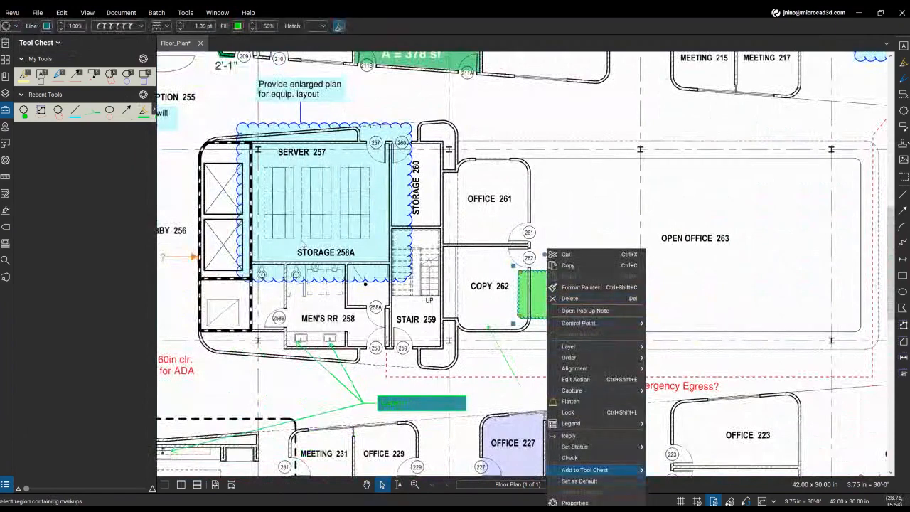
key("Right")
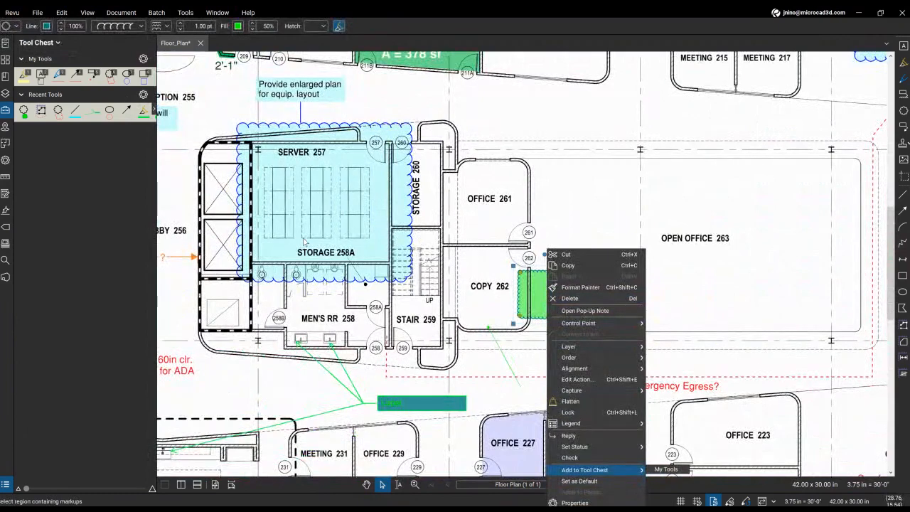
key("Right")
key("Return")
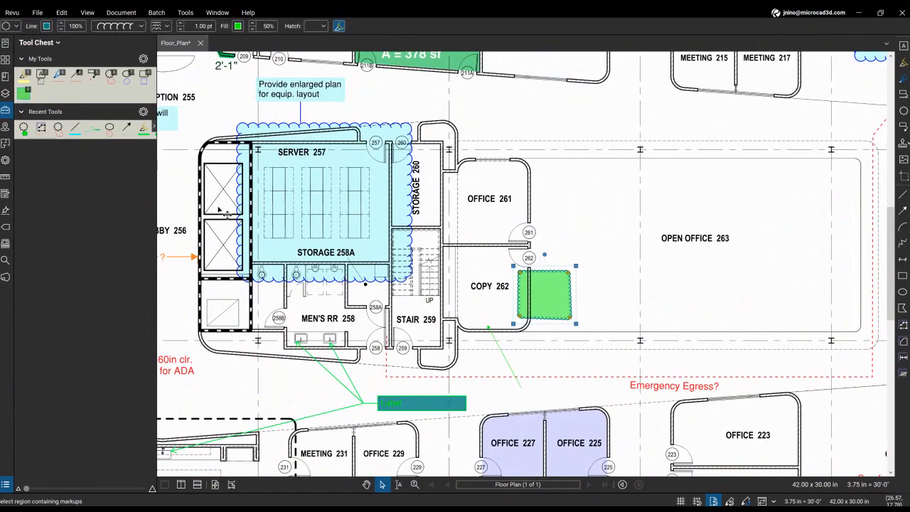
- Add the green multi-leader "Label" callout to the My Tools set of the Tool Chest
key("Tab")
right_click(436, 406)
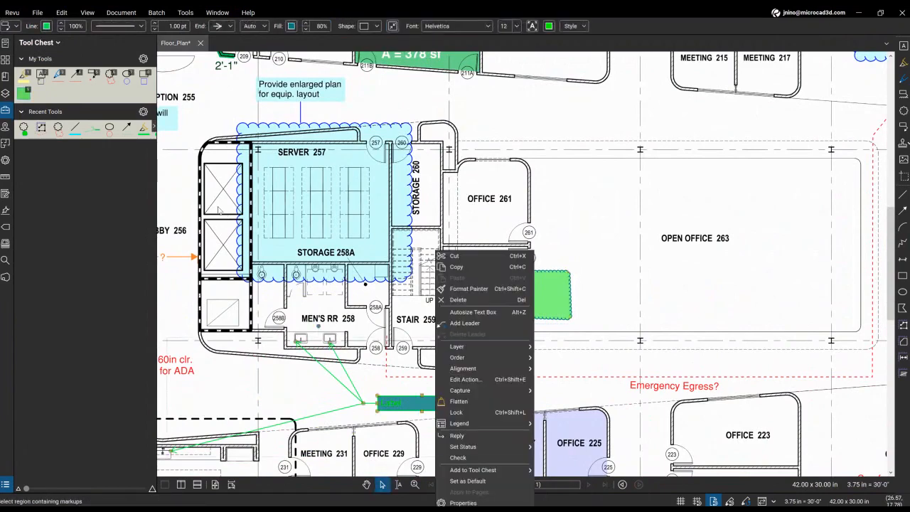
mouse_move(506, 470)
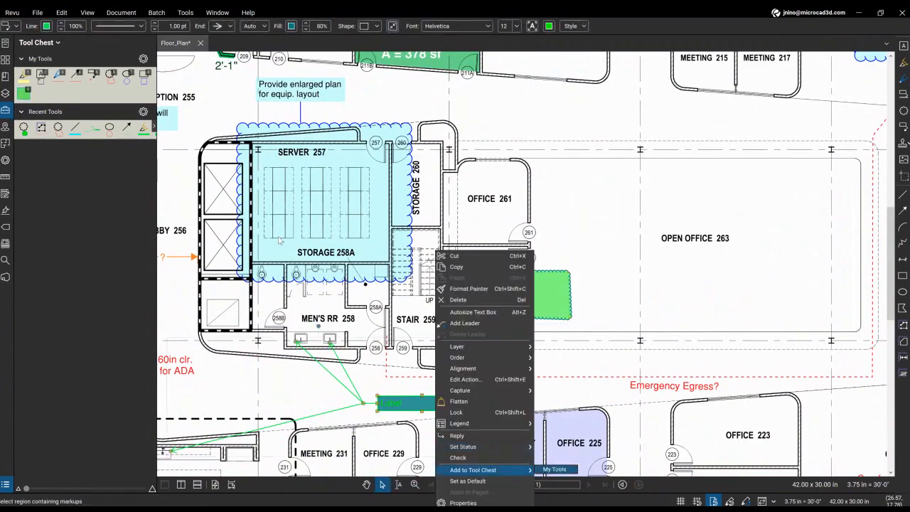
left_click(555, 469)
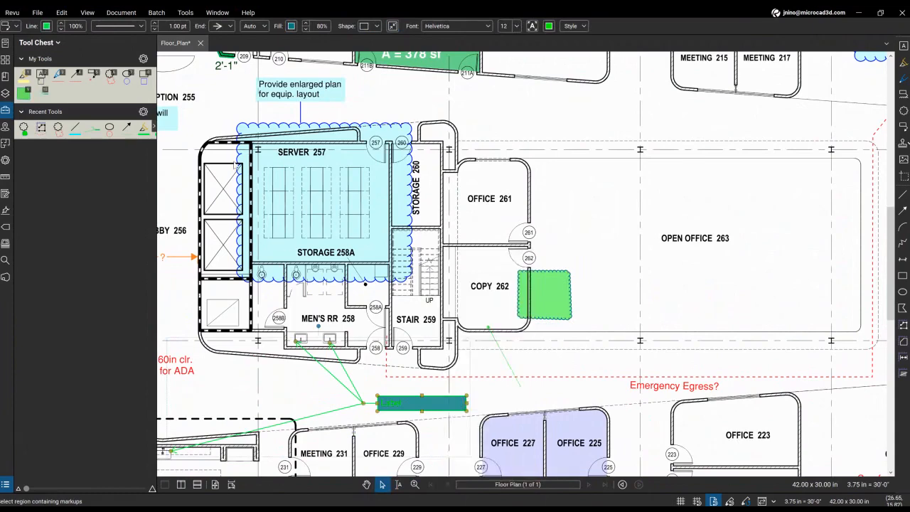
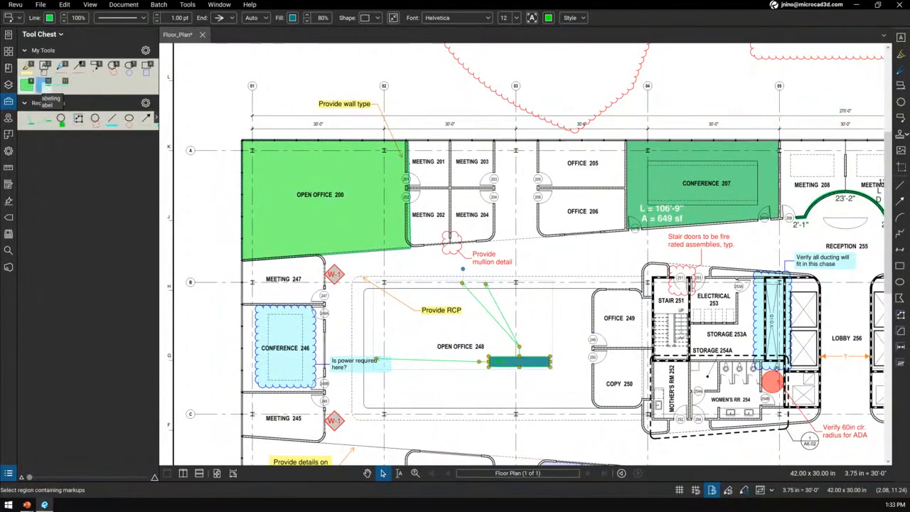
- Place another copy of the saved "Labeling" callout in Open Office 248, with its text box beside Office 249
left_click(392, 325)
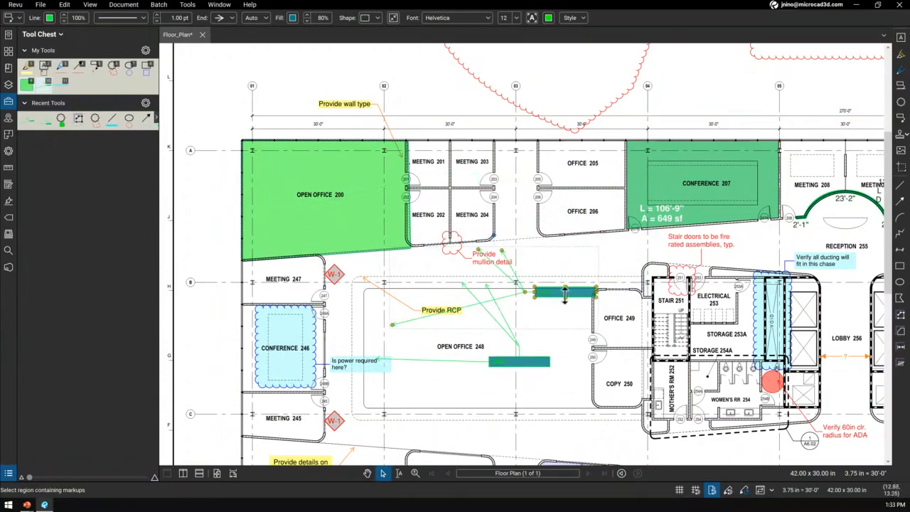
scroll(439, 253, "down", 4)
scroll(578, 312, "up", 4)
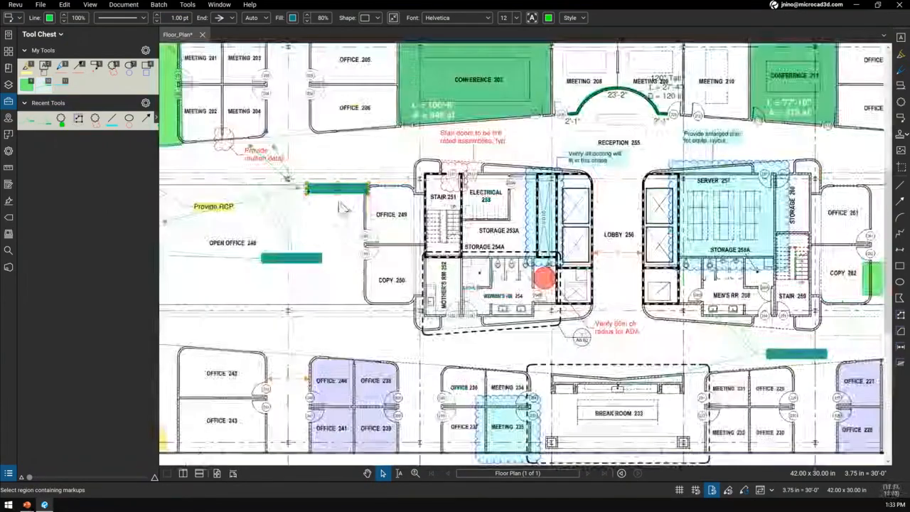
- Place the saved "Labeling" callout pointing at a toilet in Women's RR 254, with its text box below Copy 250 reading "Label"
left_click(46, 85)
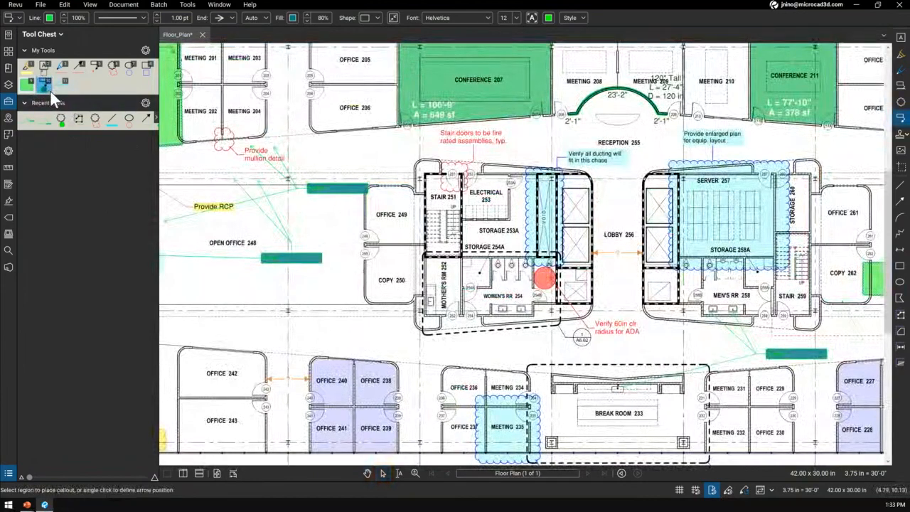
left_click(47, 90)
left_click(47, 91)
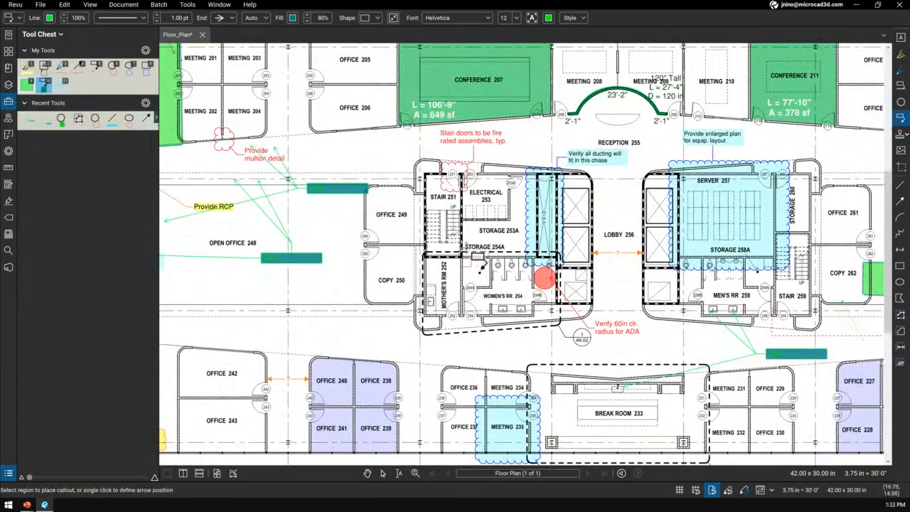
scroll(506, 280, "up", 2)
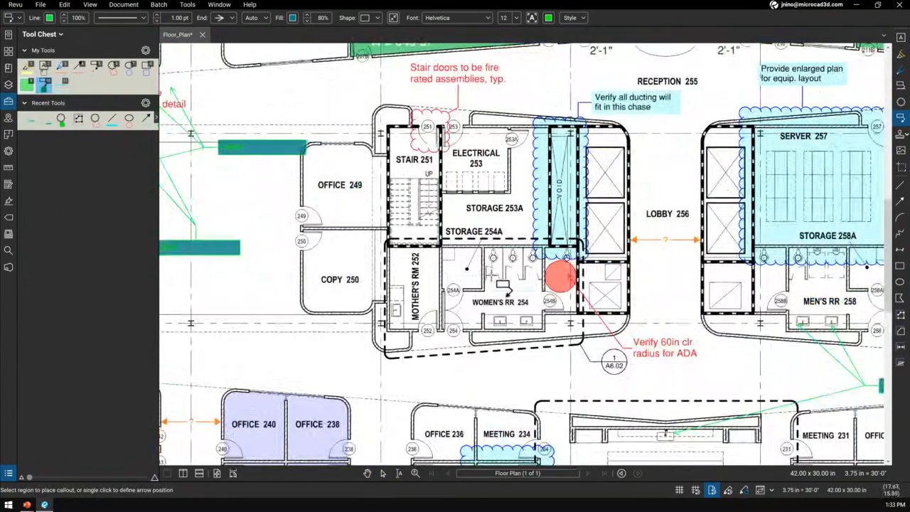
left_click(340, 370)
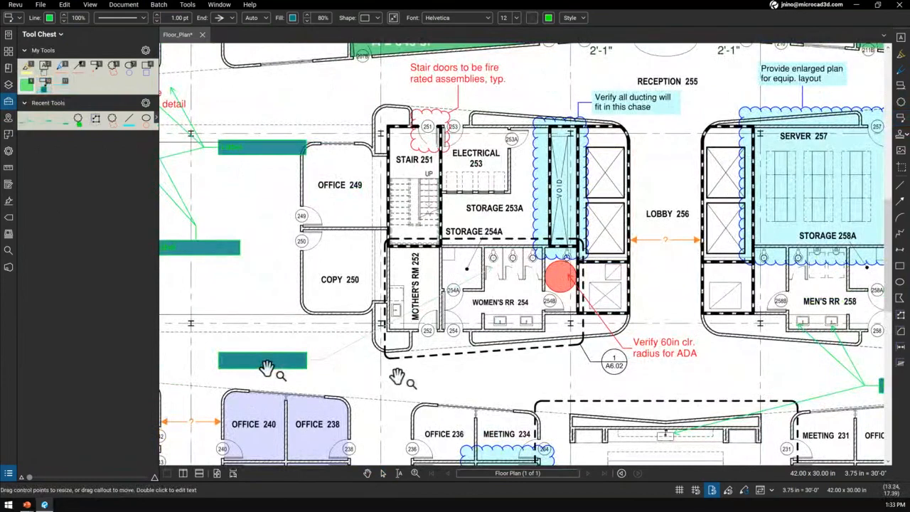
key("Caps_Lock")
key("Caps_Lock")
type("abel")
left_click(262, 312)
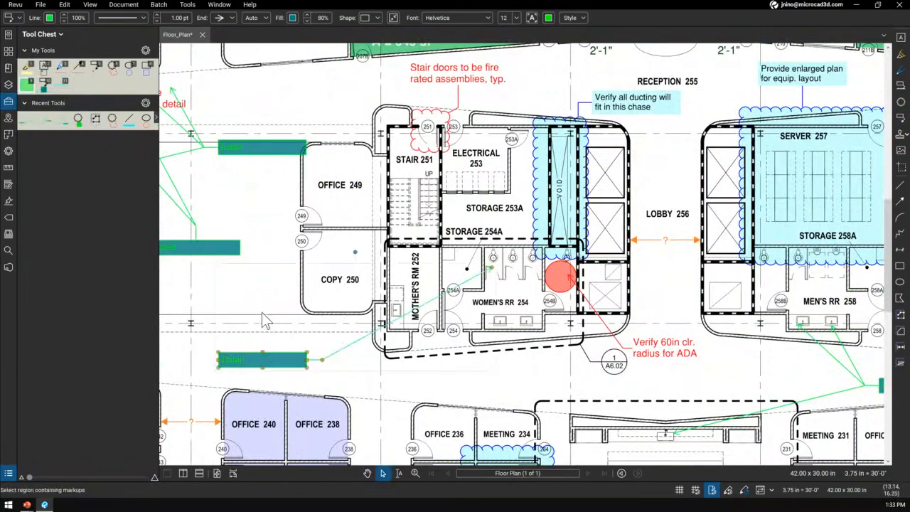
- Add two more leaders to the callout below Copy 250, pointing at the other two toilets in Women's RR 254
right_click(321, 359)
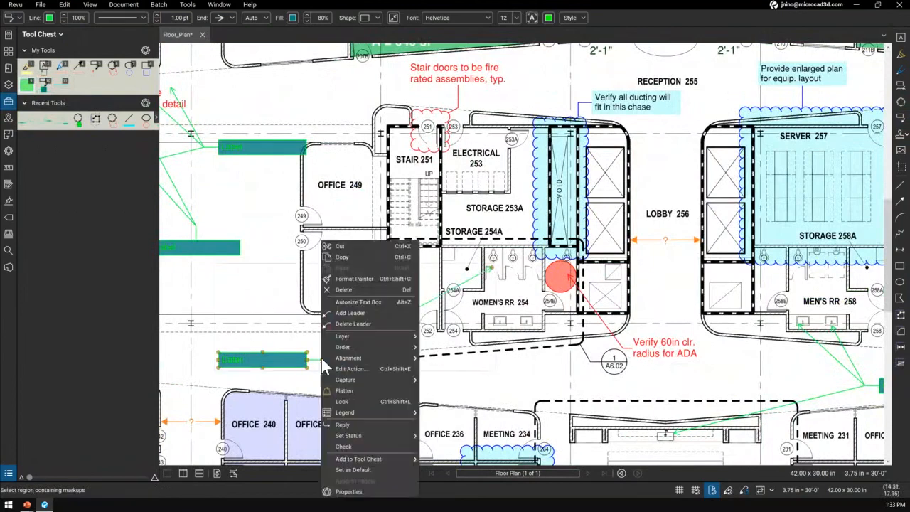
left_click(355, 312)
left_click(509, 268)
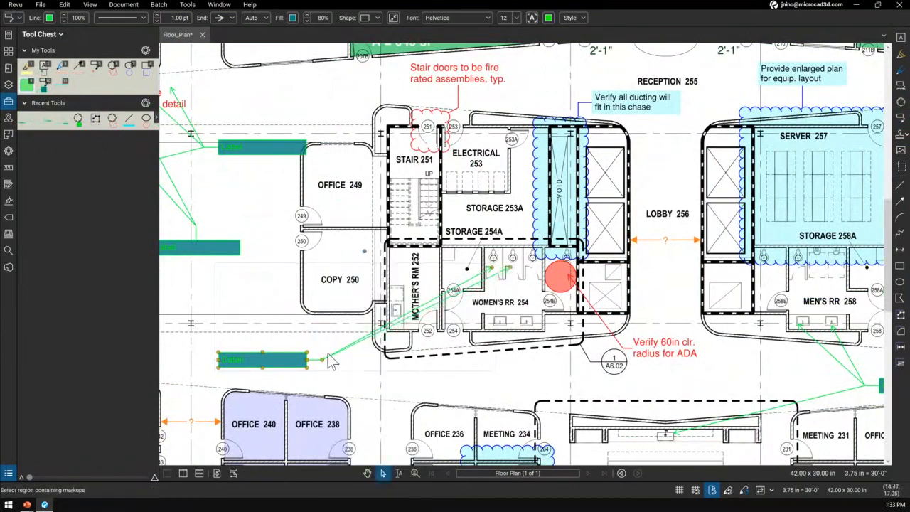
right_click(321, 357)
mouse_move(399, 336)
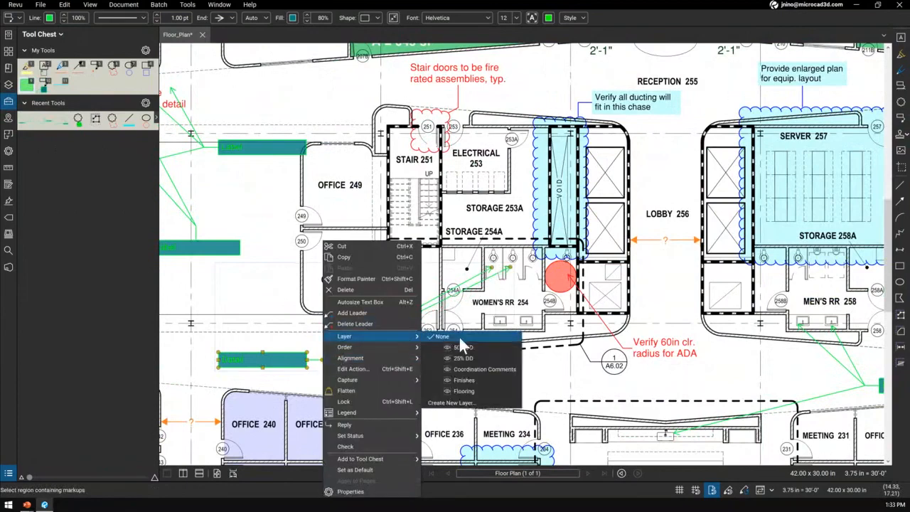
left_click(378, 314)
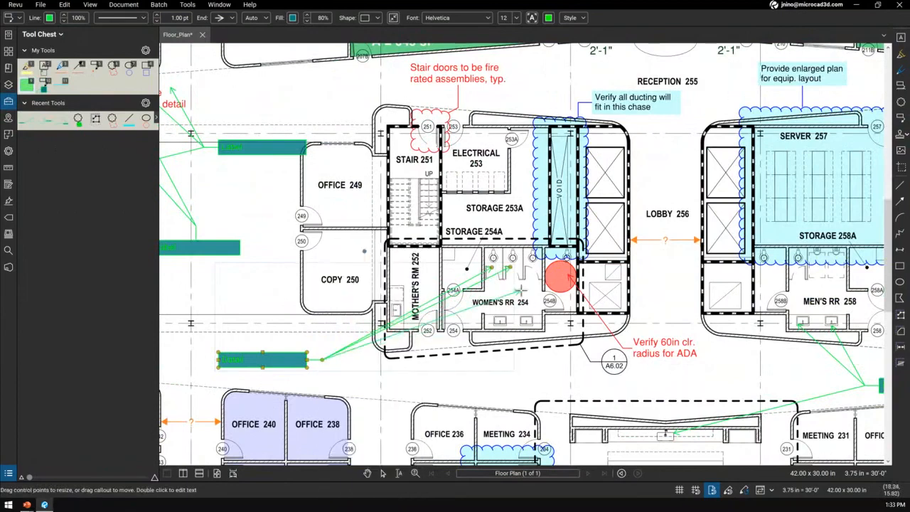
left_click(536, 268)
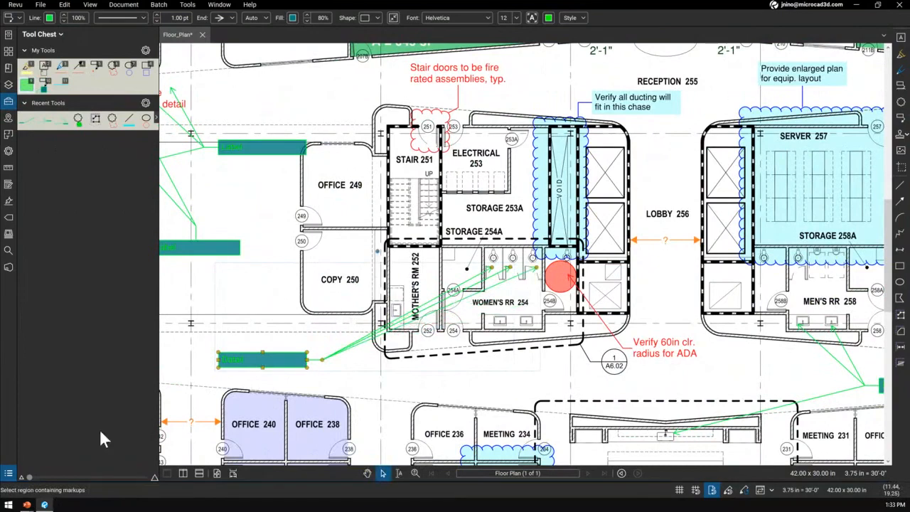
- Draw the saved cyan line along the wall between Office 249 and Copy 250, and adjust both endpoints to the wall's ends
left_click(57, 86)
left_click(408, 227)
left_click(287, 229)
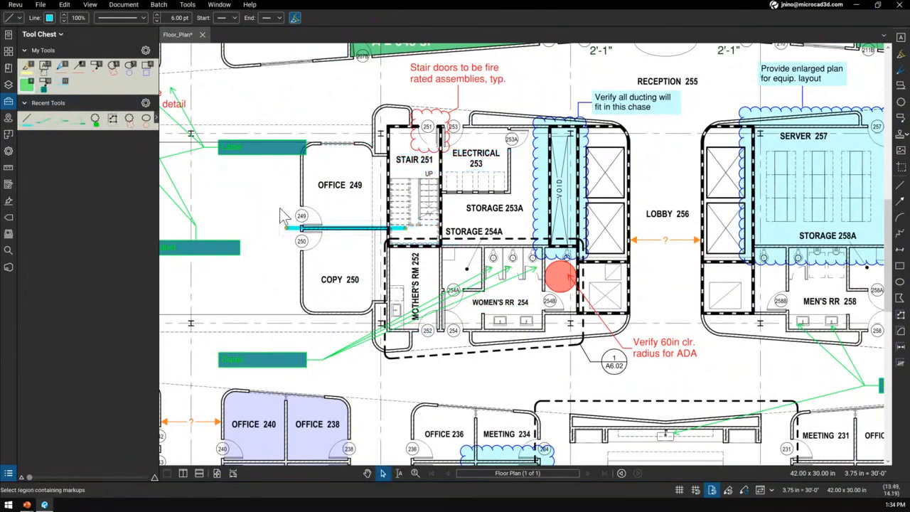
left_click_drag(286, 228, 301, 228)
left_click_drag(409, 233, 391, 229)
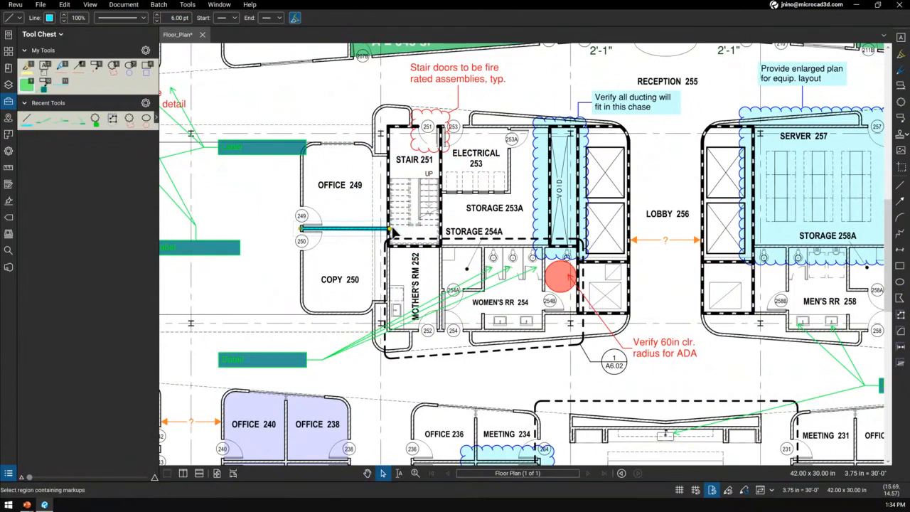
- Draw another saved cyan line along the full wall between Stair 251 and Electrical 253, and deselect it
left_click(60, 86)
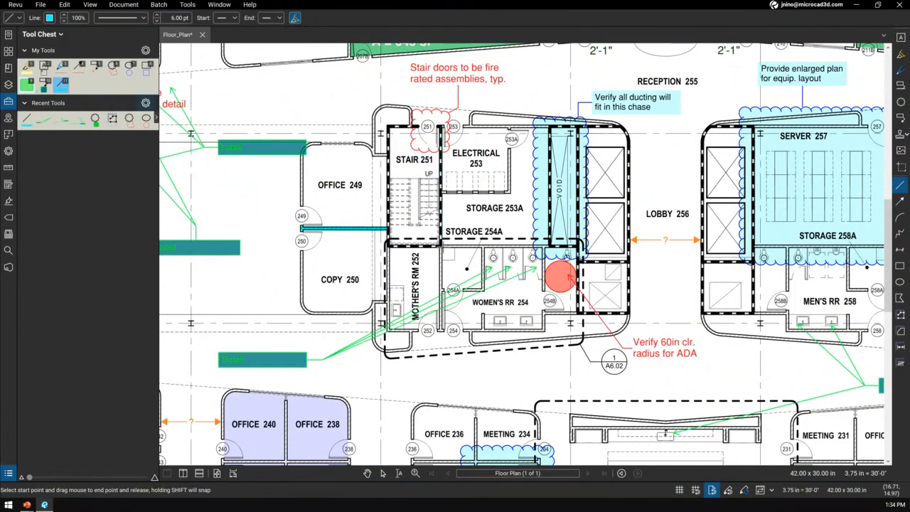
left_click_drag(441, 126, 441, 245)
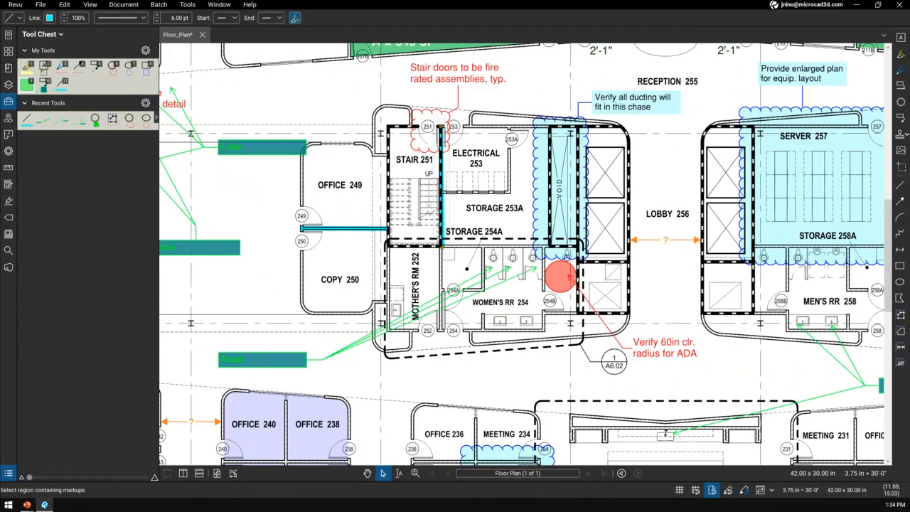
left_click(337, 278)
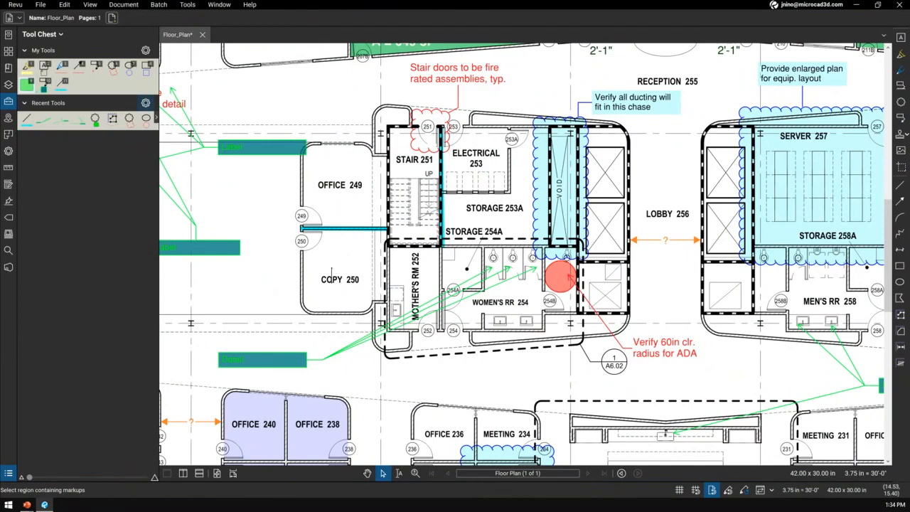
- Check the subject assigned to the green callout below Copy 250
left_click(288, 363)
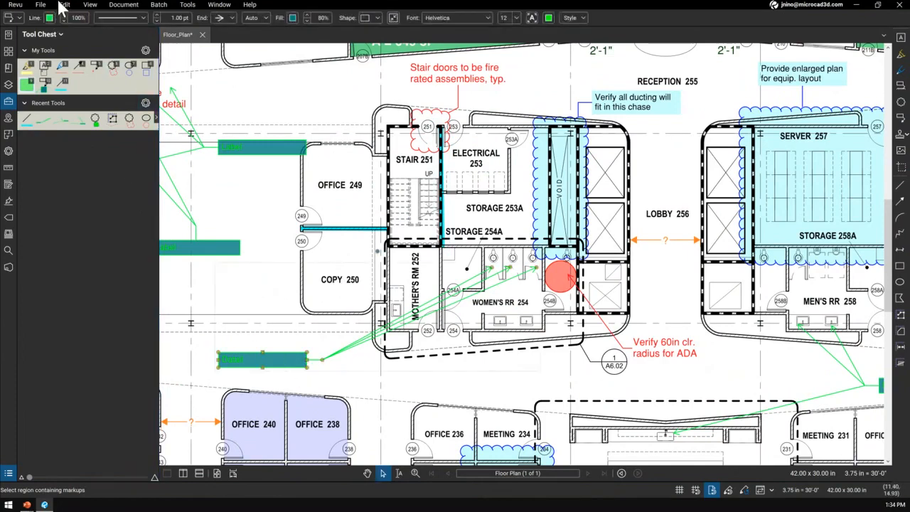
left_click(19, 18)
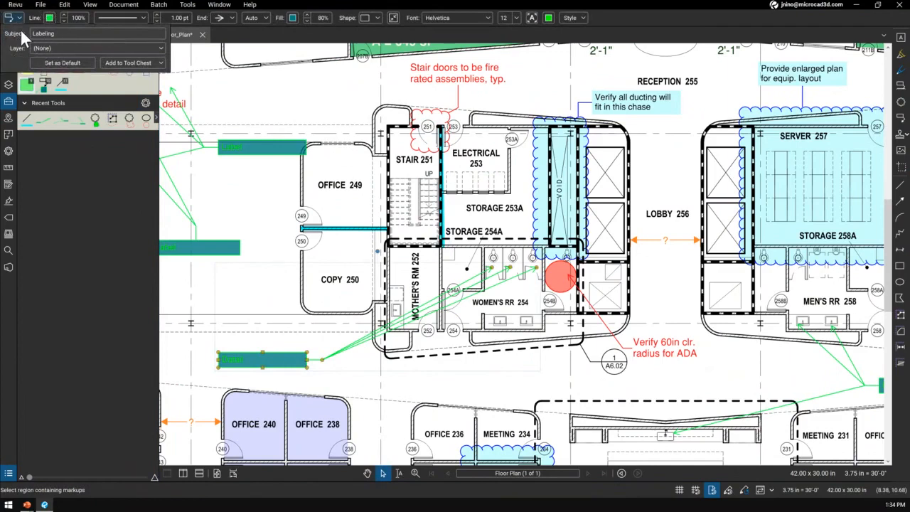
left_click(328, 300)
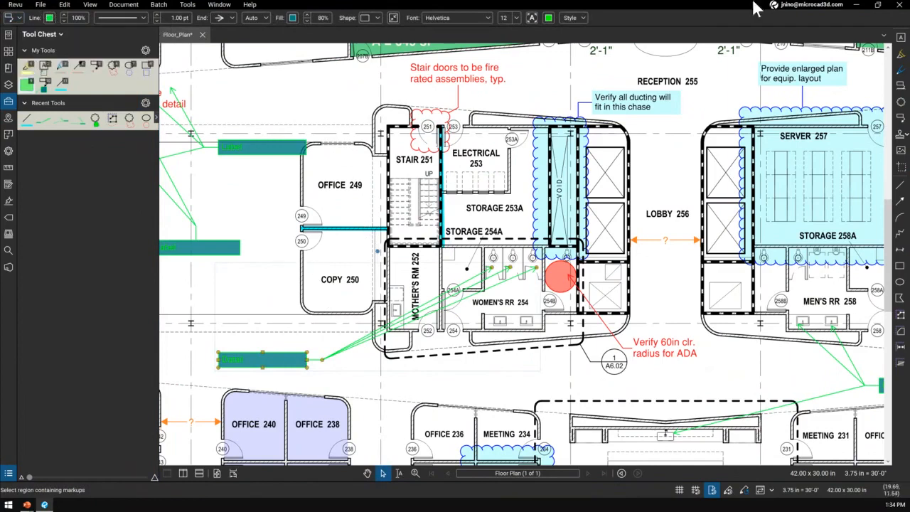
- Draw a red four-point cloud with the default Cloud tool beside Copy 250
left_click(901, 102)
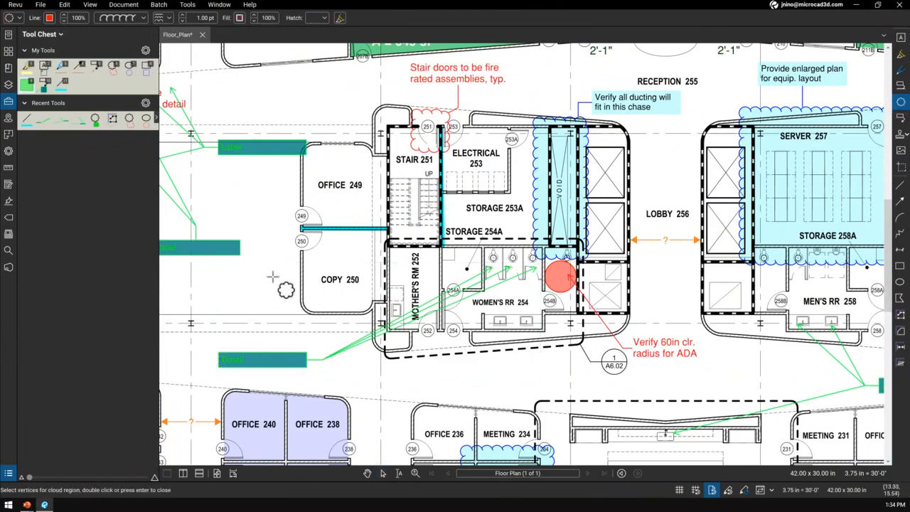
left_click(245, 317)
left_click(245, 293)
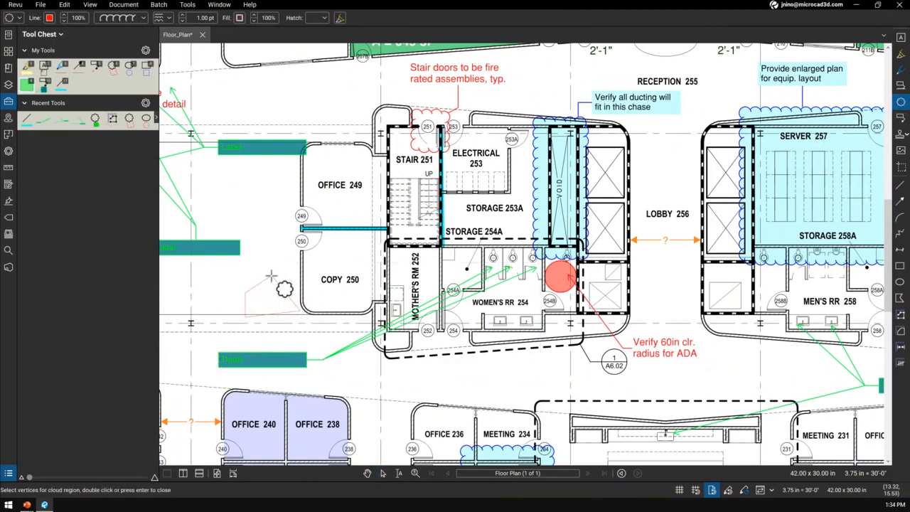
left_click(272, 276)
- Examine the new red cloud's subject, layer and Add to Tool Chest options
left_click(14, 17)
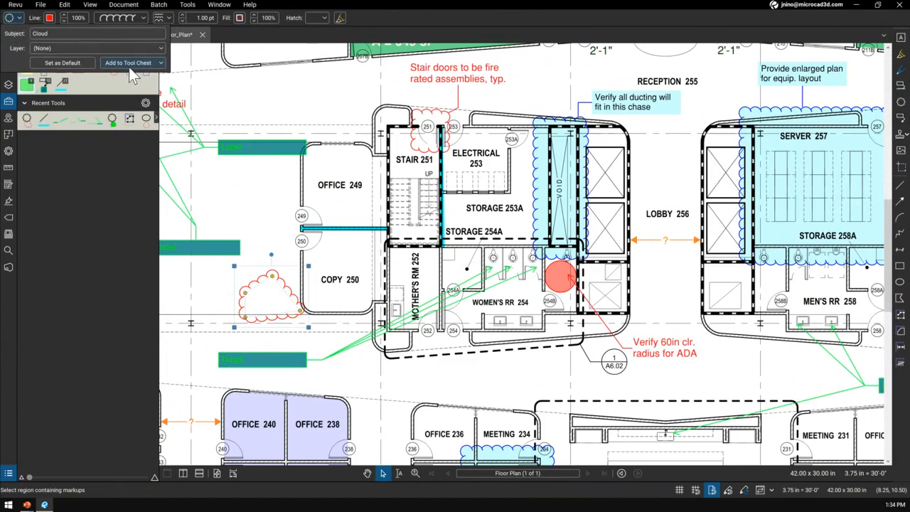
left_click(128, 65)
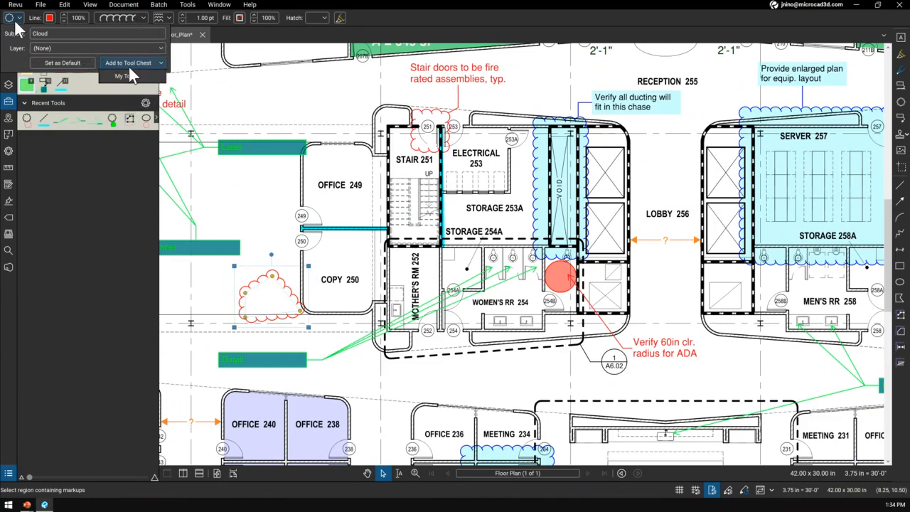
left_click(129, 71)
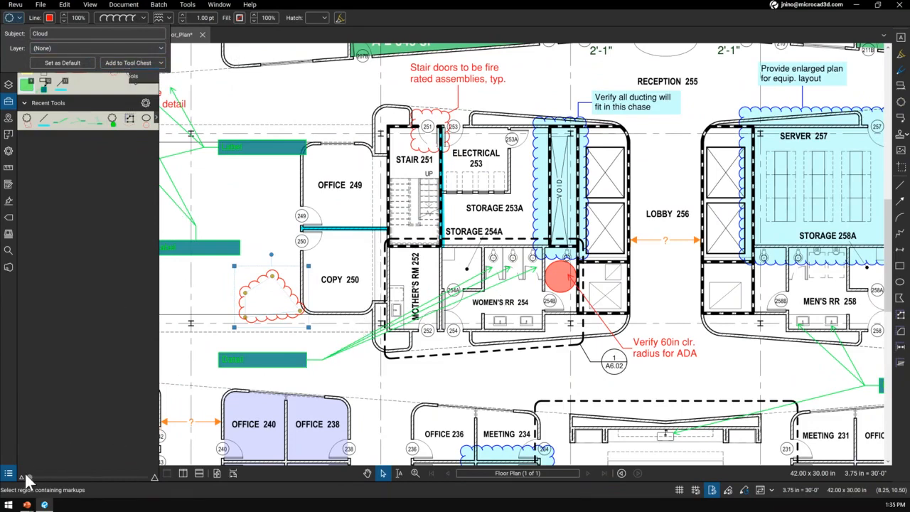
- Open the Markups List and enlarge it to fill nearly half of the window's height
key("ctrl")
key("ctrl")
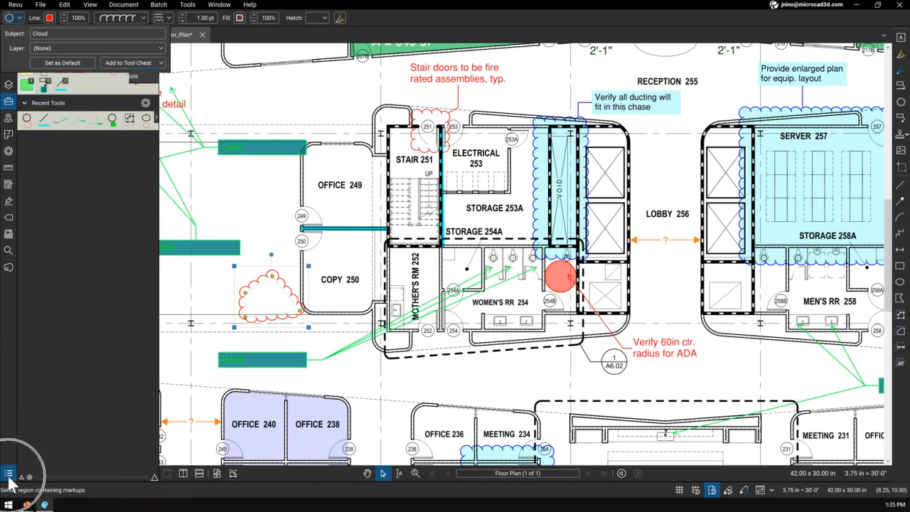
key("ctrl")
key("ctrl")
key("ctrl")
key("ctrl")
left_click(9, 476)
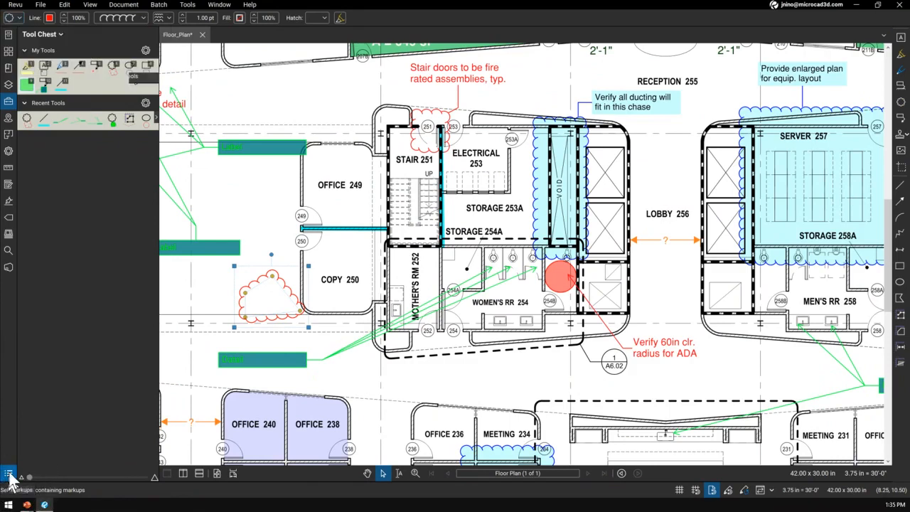
left_click(8, 475)
left_click_drag(463, 442, 470, 294)
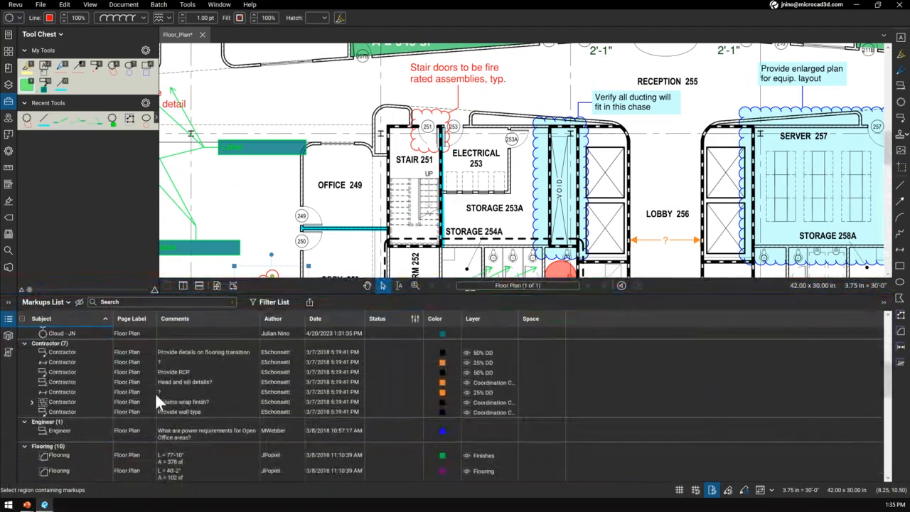
- Browse the Markups List to examine how the markups are grouped by subject and which authors made them
scroll(155, 393, "up", 5)
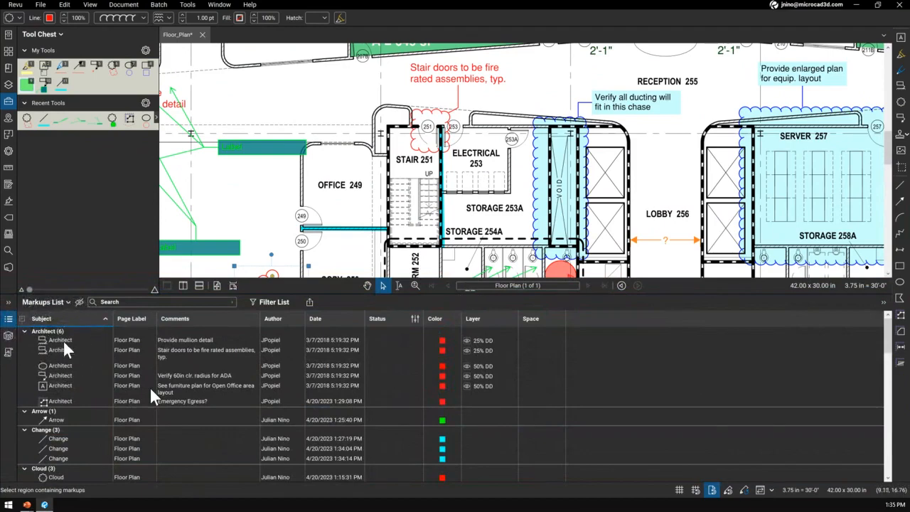
scroll(85, 380, "down", 5)
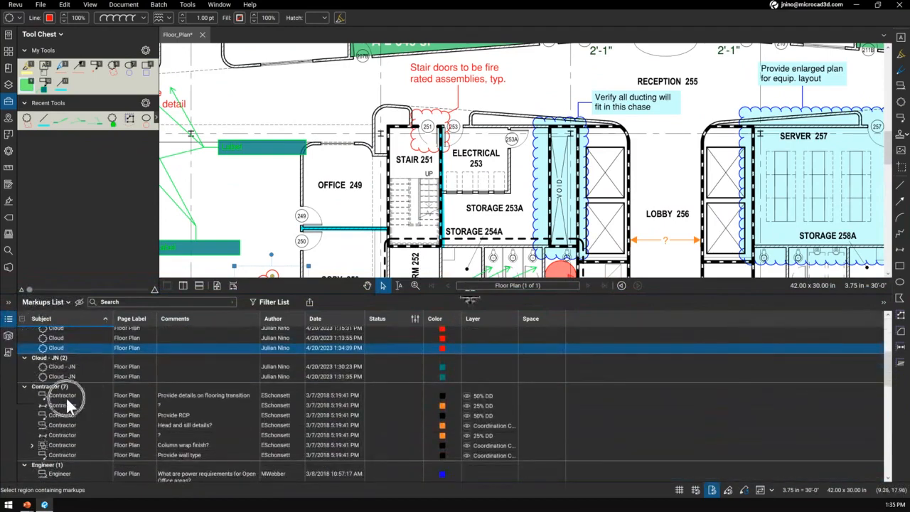
scroll(66, 400, "down", 2)
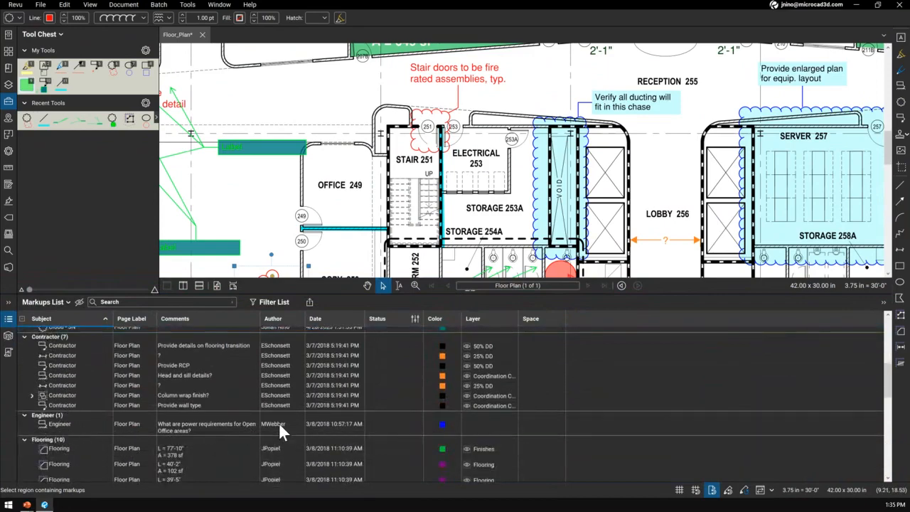
scroll(279, 422, "up", 8)
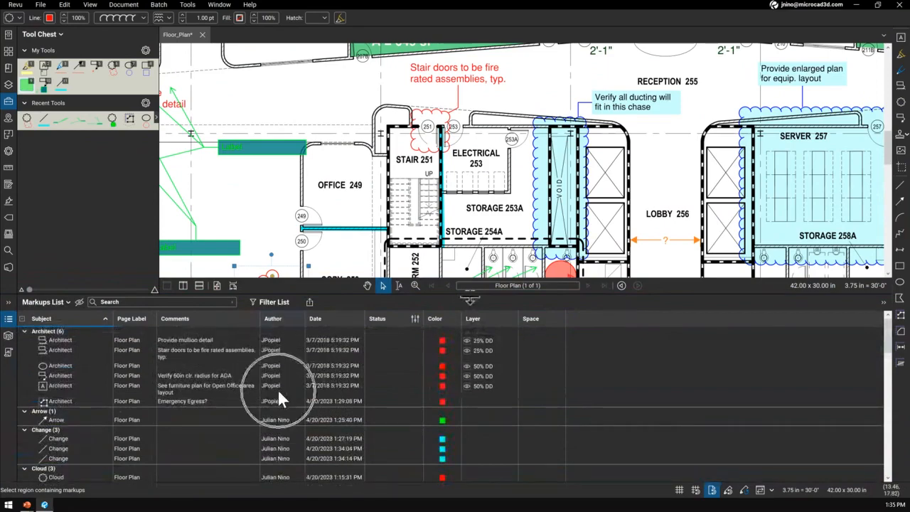
scroll(283, 425, "down", 10)
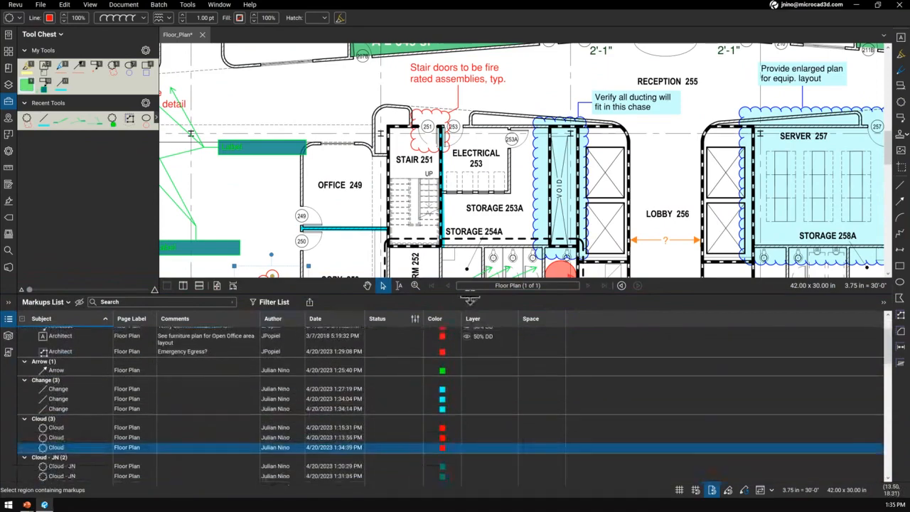
scroll(283, 425, "up", 10)
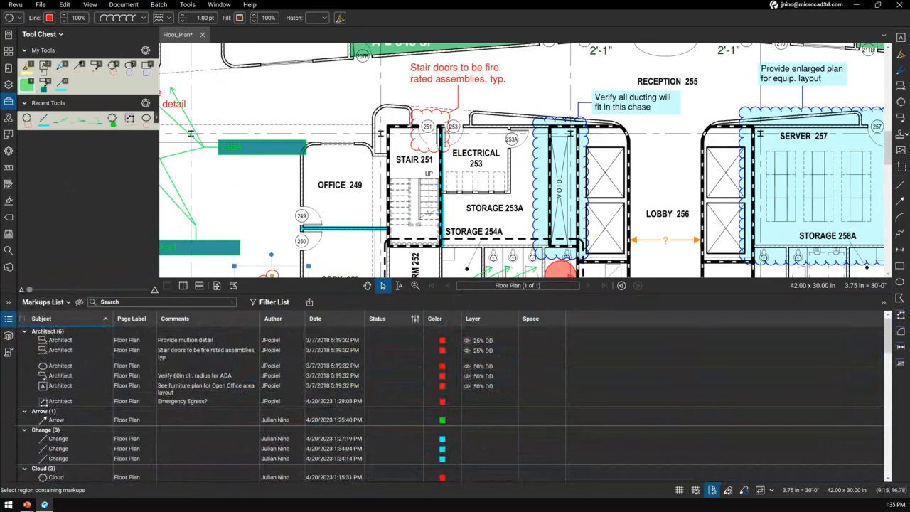
- Locate the Architect markup "Provide mullion detail" on the plan from the Markups List, and review its comment, author and date
left_click(61, 340)
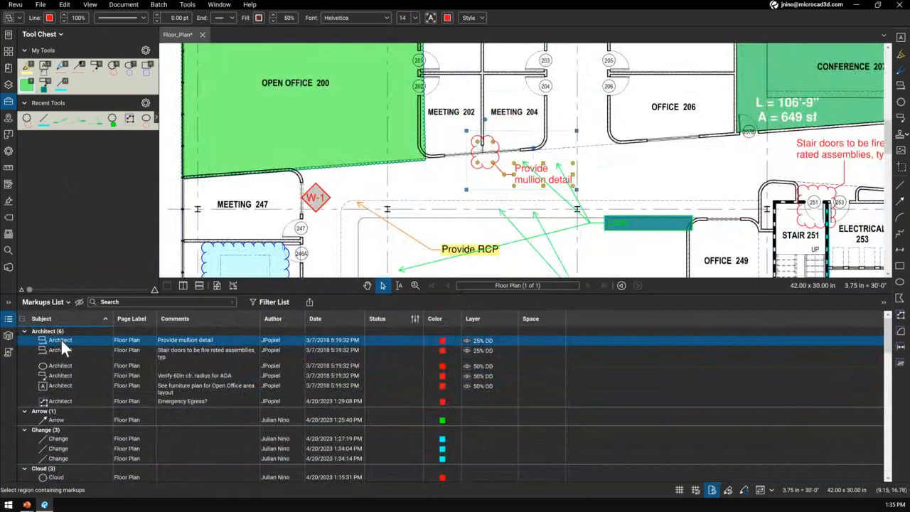
left_click(194, 341)
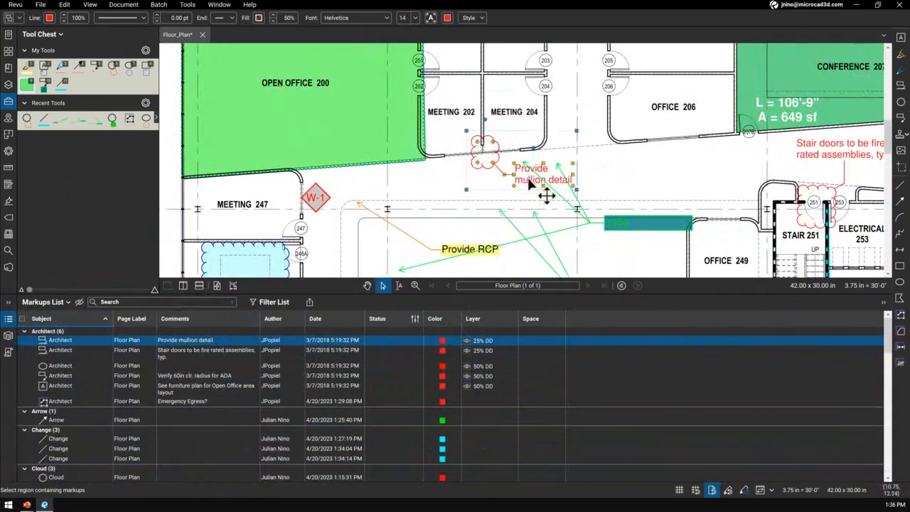
left_click(273, 340)
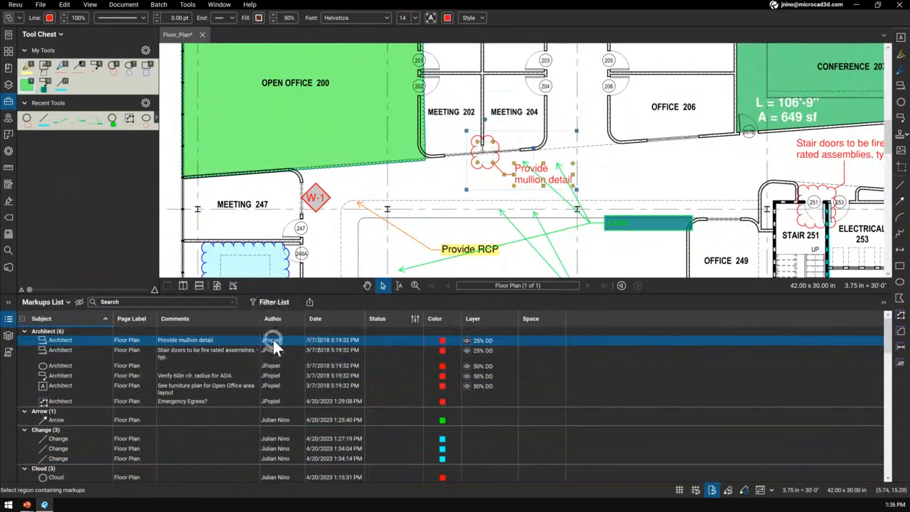
left_click(329, 342)
- Locate the first green cloud on the plan from its initialed Cloud group in the Markups List, and collapse that group
key("ctrl")
key("ctrl")
scroll(61, 407, "down", 3)
scroll(71, 391, "down", 2)
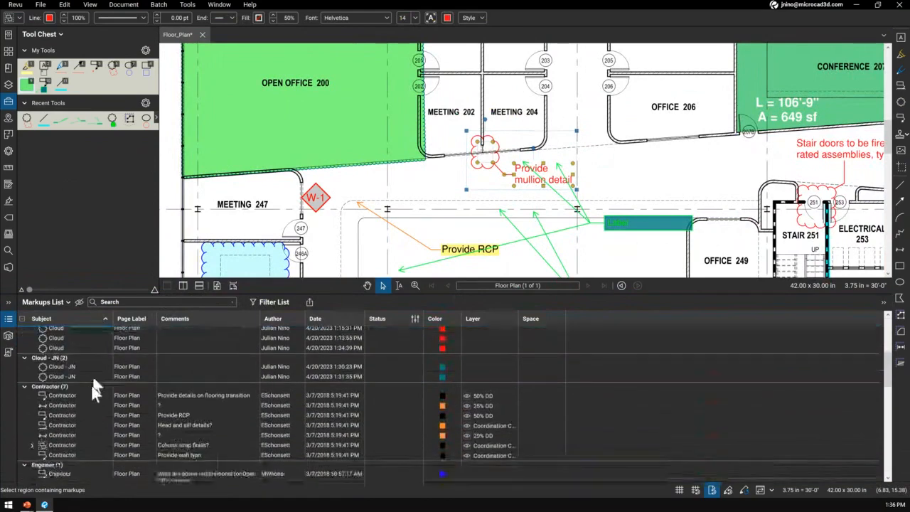
key("ctrl")
left_click(60, 367)
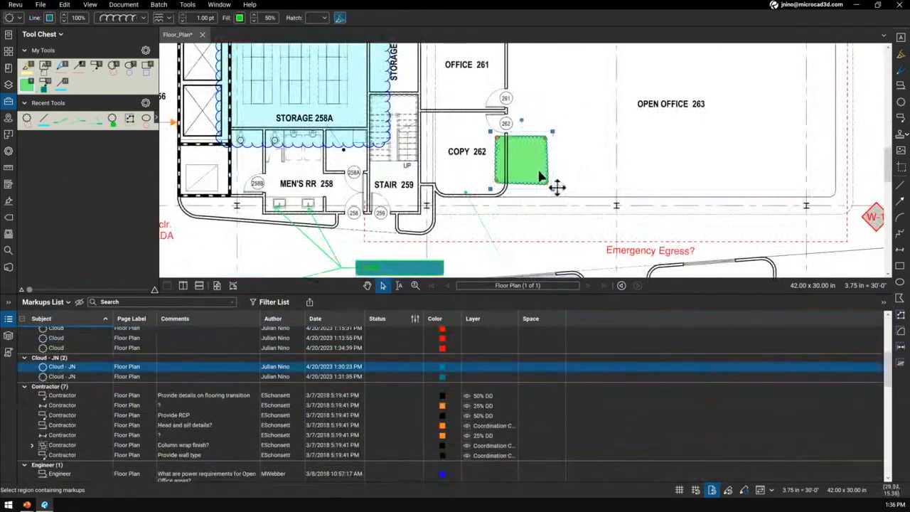
left_click(184, 360)
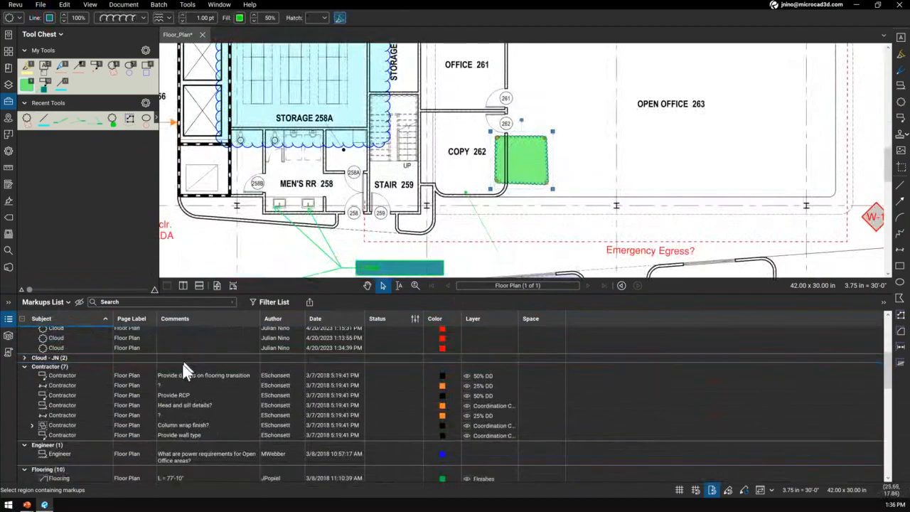
- Expand the Cloud - JN group in the Markups List and add the comment "Hi" to its first markup
left_click(24, 358)
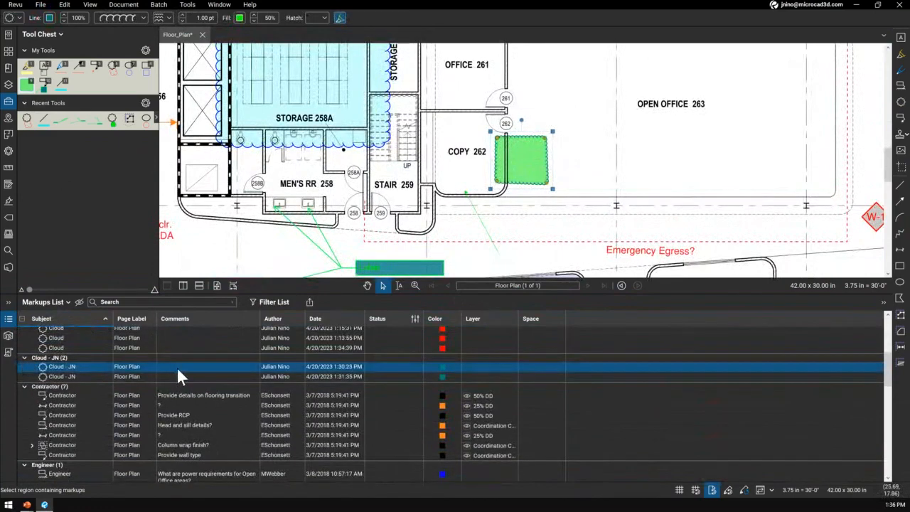
left_click(177, 366)
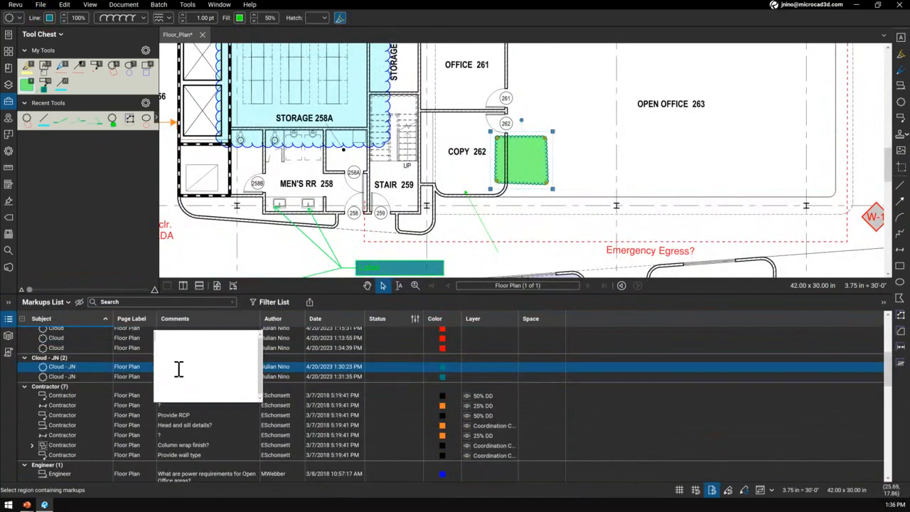
type("H")
key("Caps_Lock")
type("i")
key("Caps_Lock")
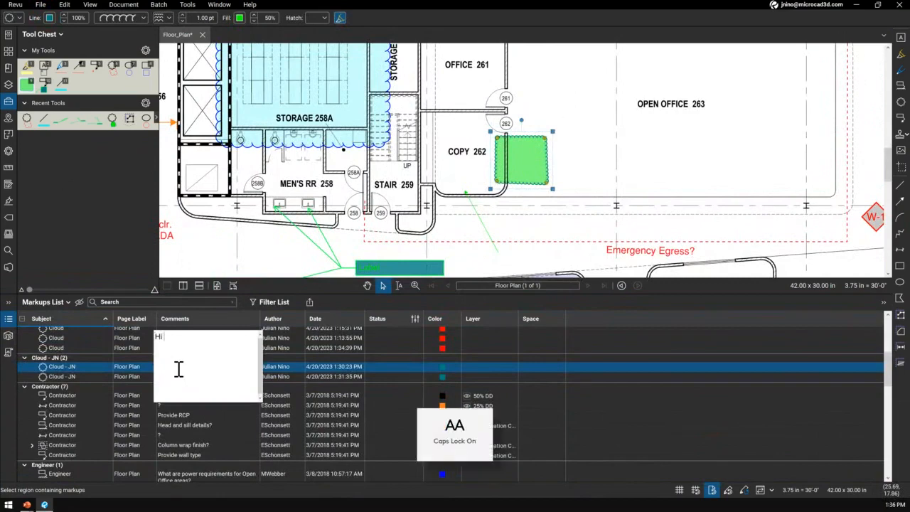
key("Return")
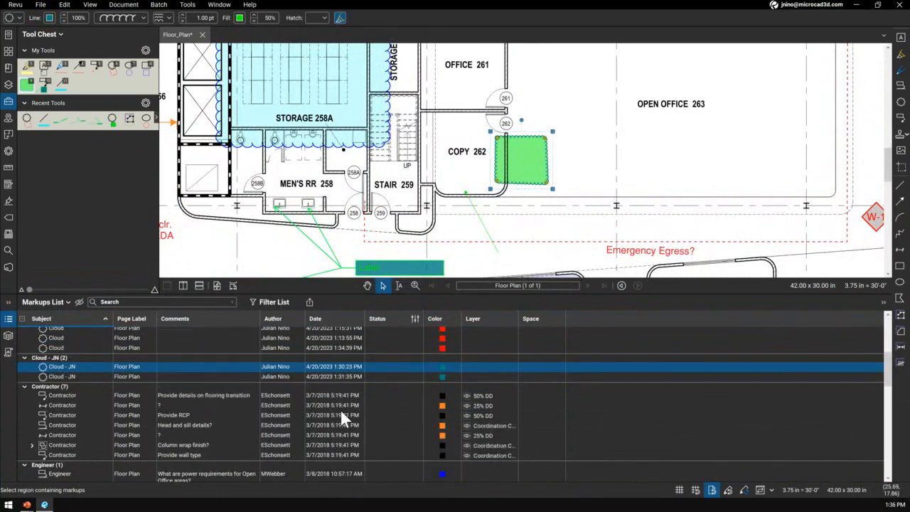
- Locate the first Contractor markup with the "?" comment on the plan and view the surrounding floor plan
left_click(340, 405)
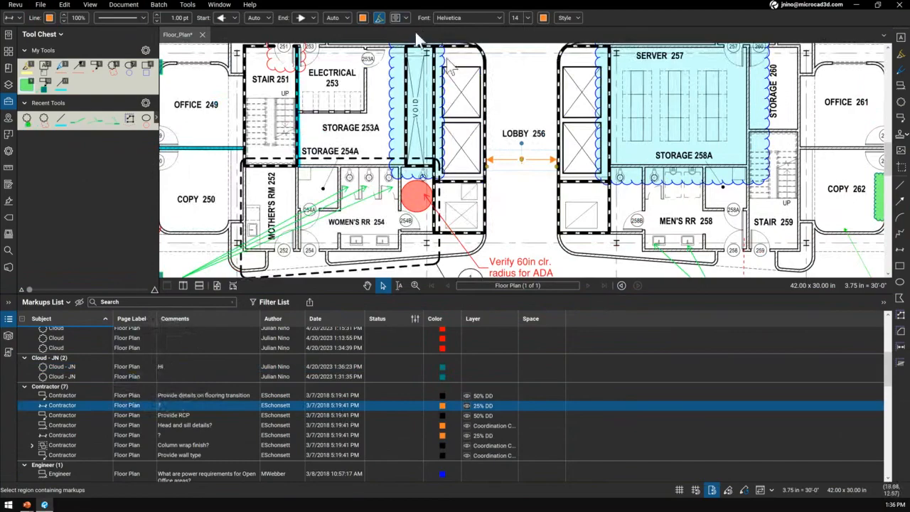
scroll(459, 142, "down", 10)
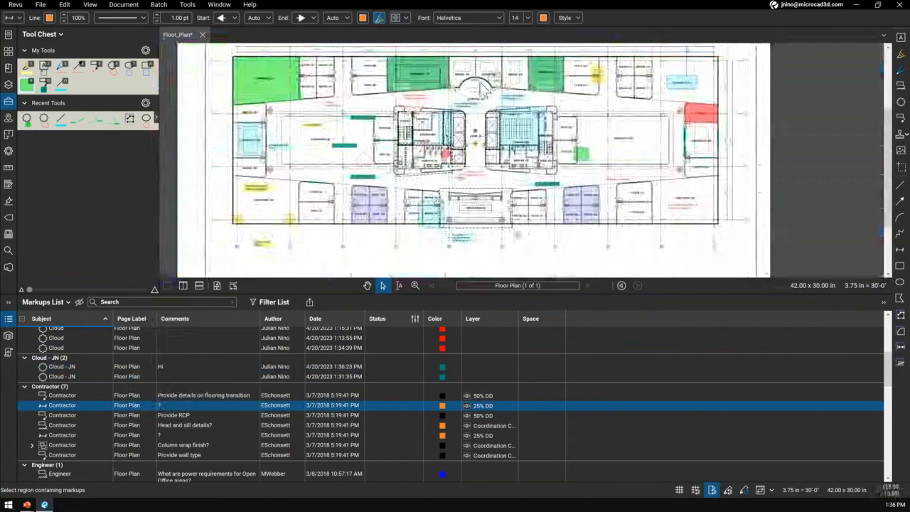
left_click(610, 211)
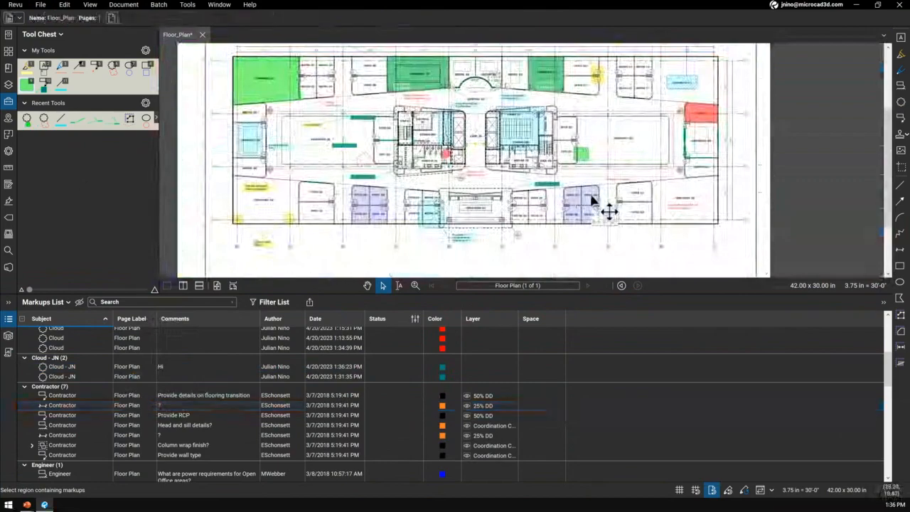
scroll(592, 198, "up", 5)
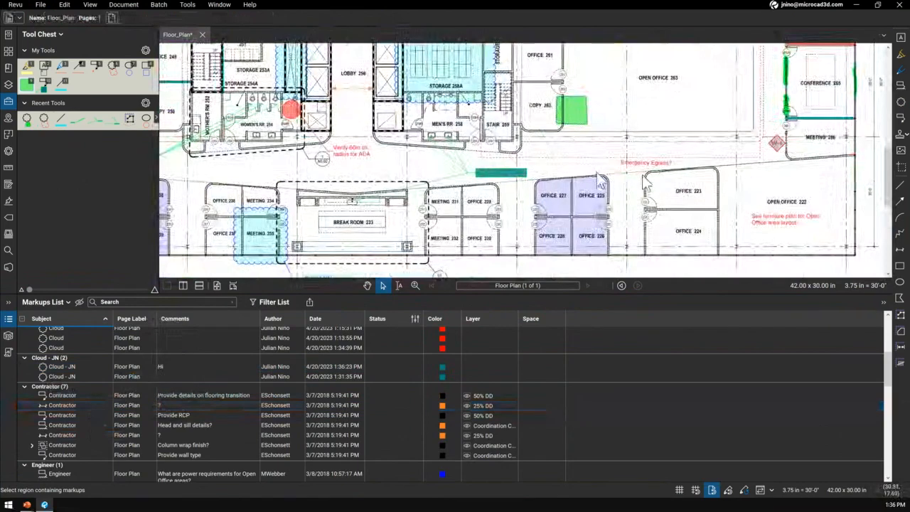
mouse_move(590, 207)
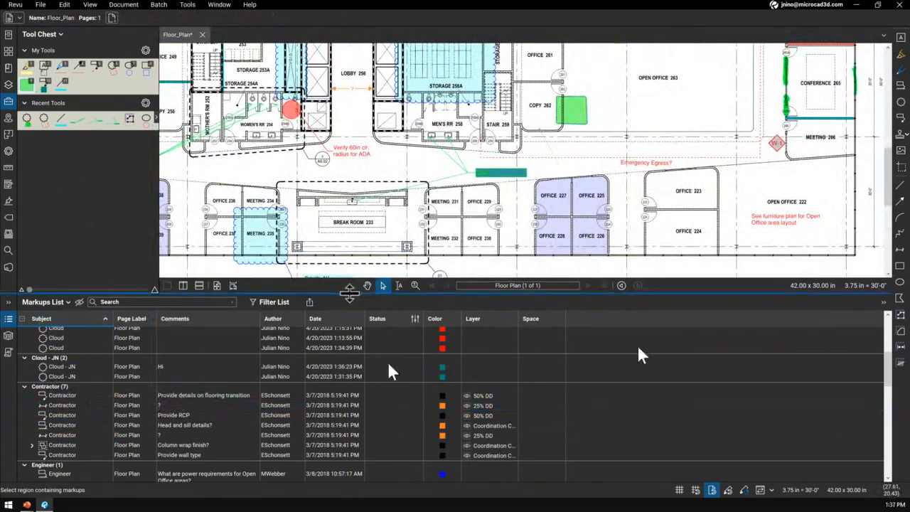
- Hide the Markups List and bring the whole floor plan into view
left_click(10, 321)
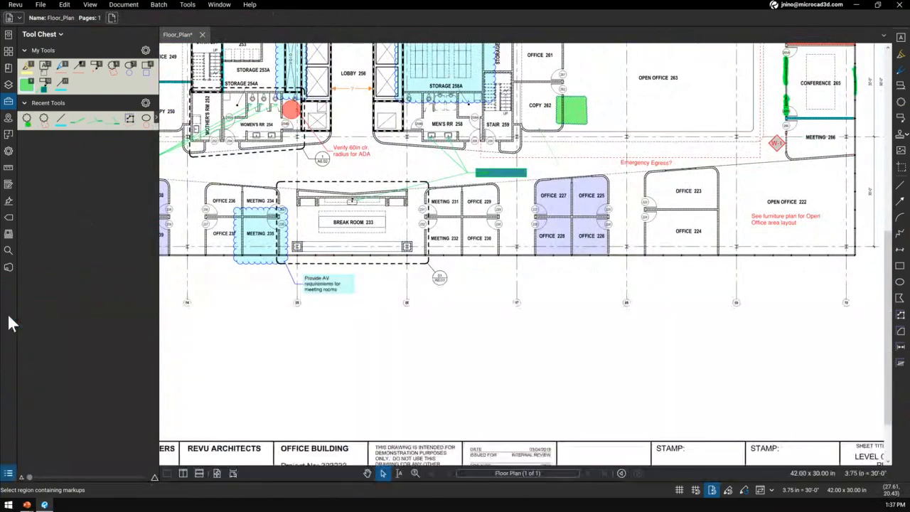
scroll(550, 334, "down", 3)
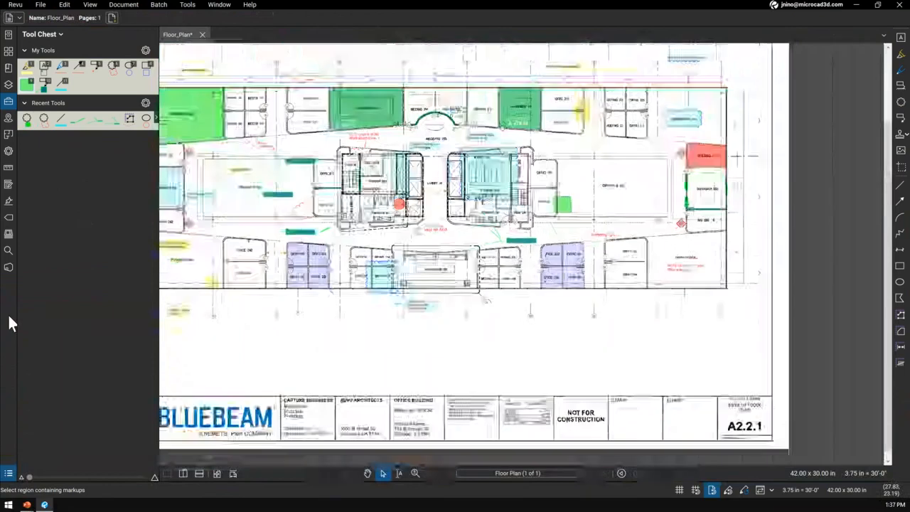
left_click_drag(491, 250, 531, 332)
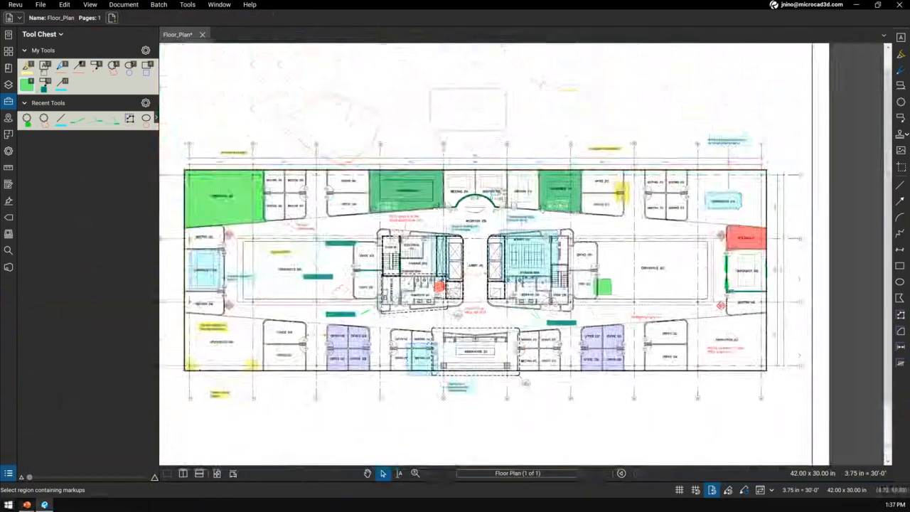
- Show the Favorite AEC tools slide in the PowerPoint slide show, and return to the floor plan's title block in Bluebeam Revu
mouse_move(28, 505)
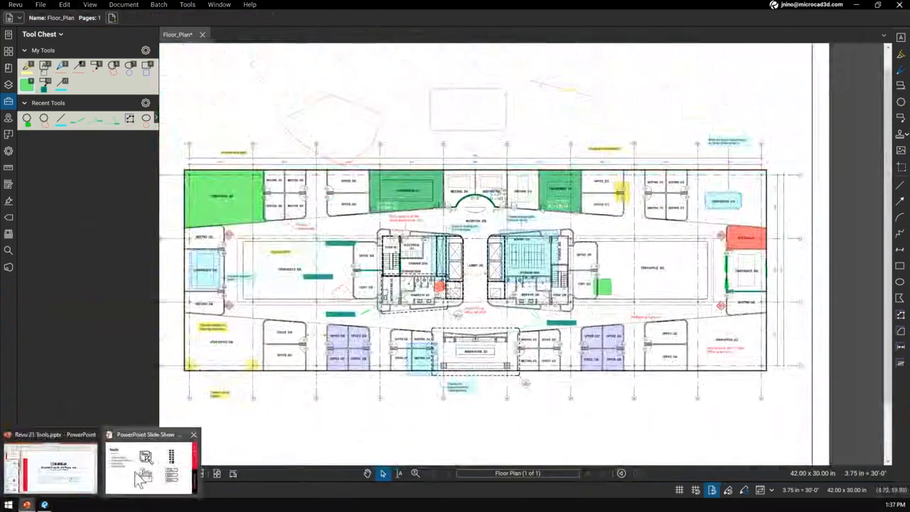
left_click(146, 473)
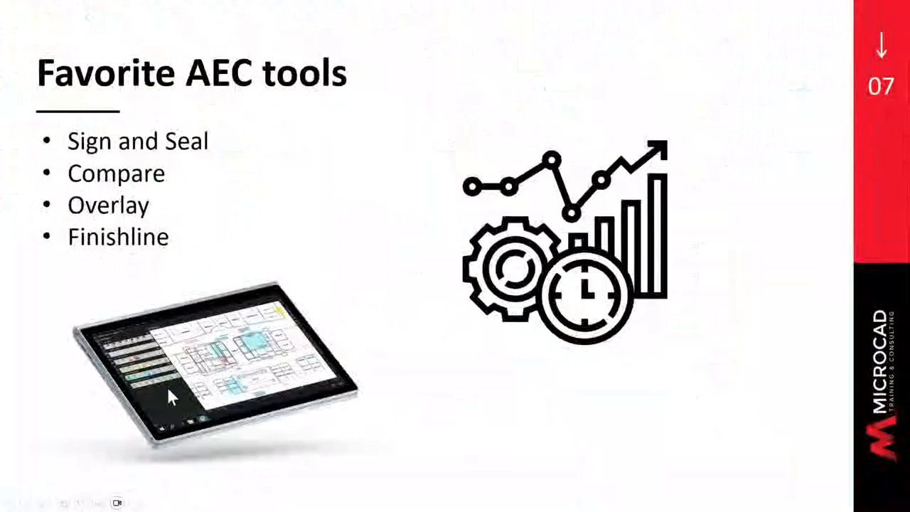
key("alt+Tab")
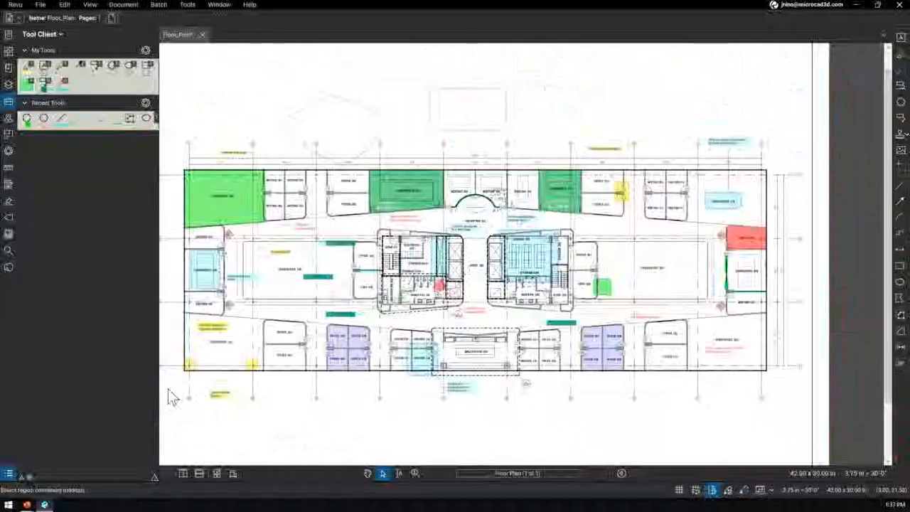
left_click_drag(764, 395, 783, 332)
left_click_drag(611, 383, 620, 310)
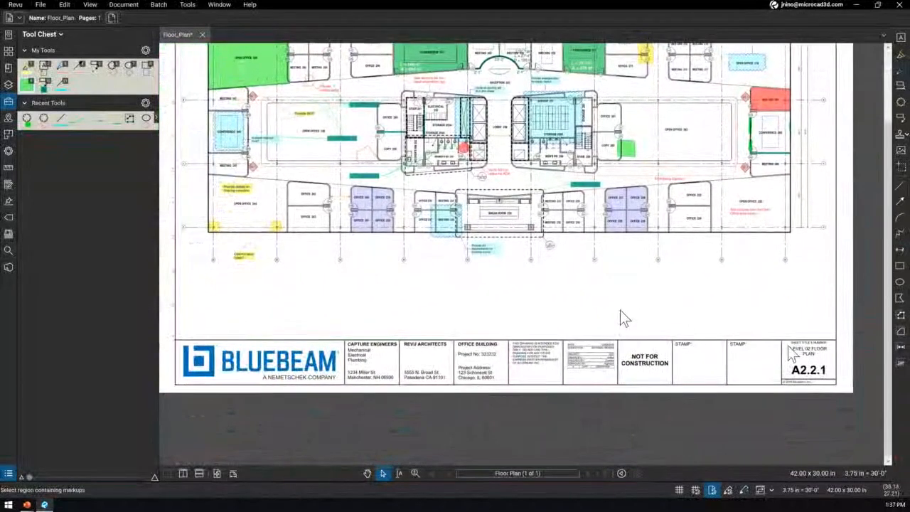
left_click_drag(769, 305, 742, 309)
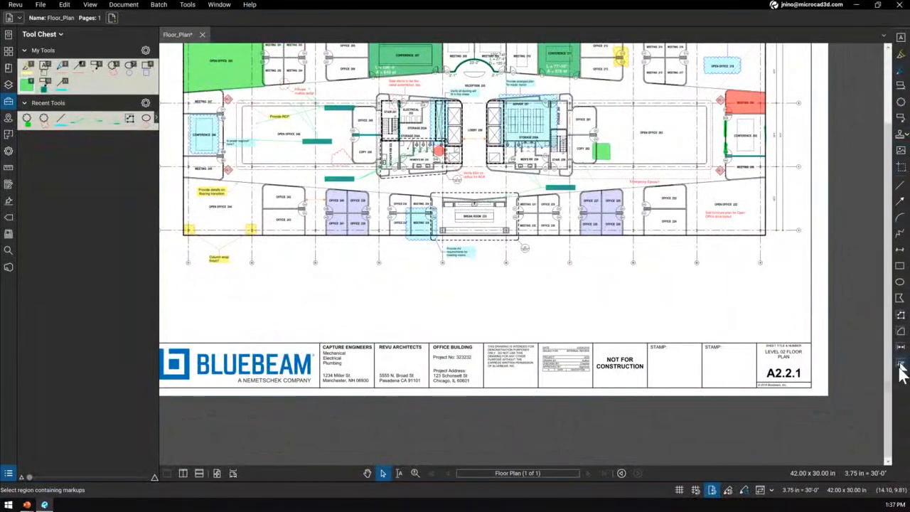
- Search the tools and commands for "PDF" and for "Sign"
left_click(249, 5)
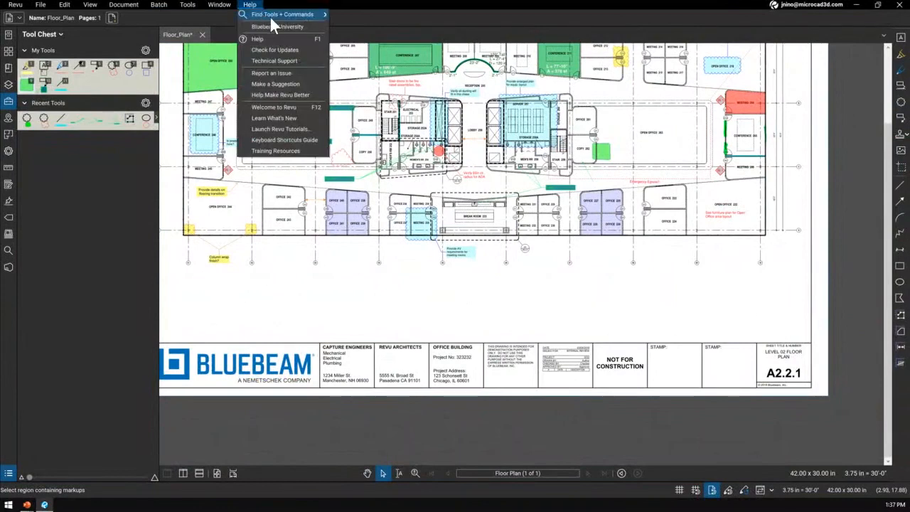
mouse_move(285, 17)
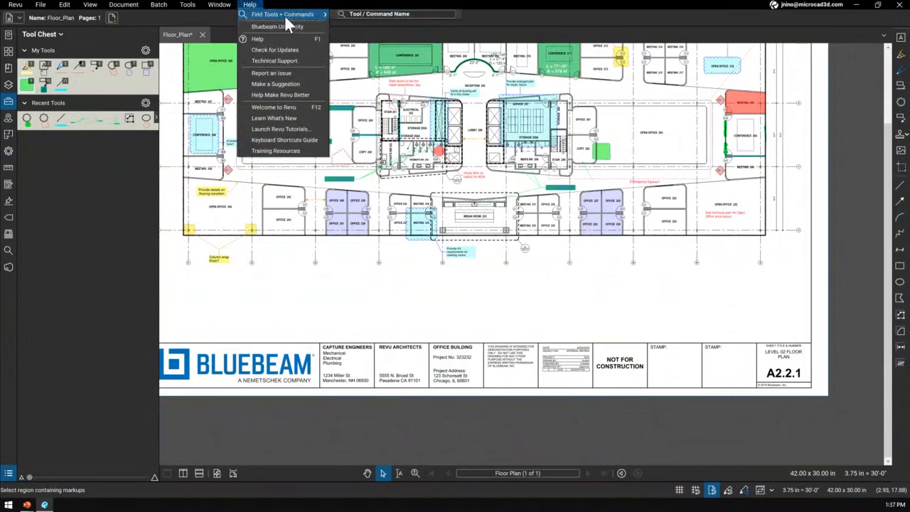
left_click(356, 15)
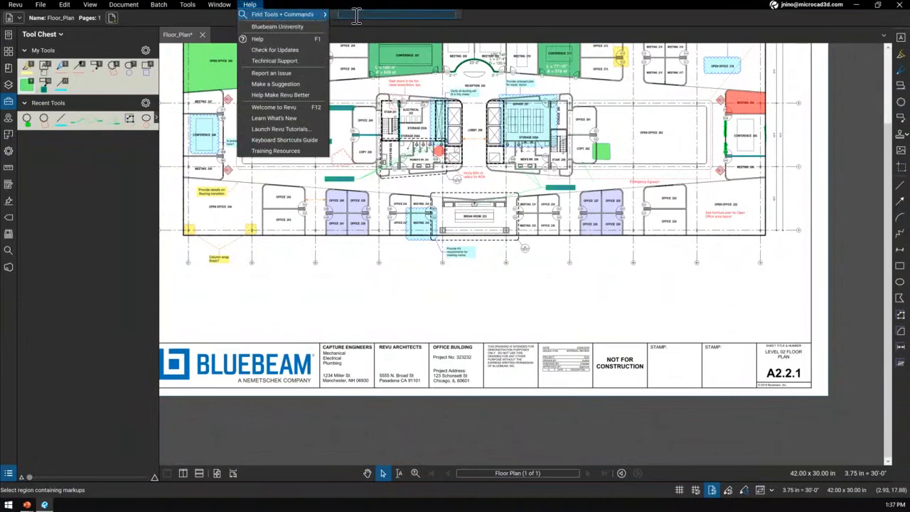
type("PDF")
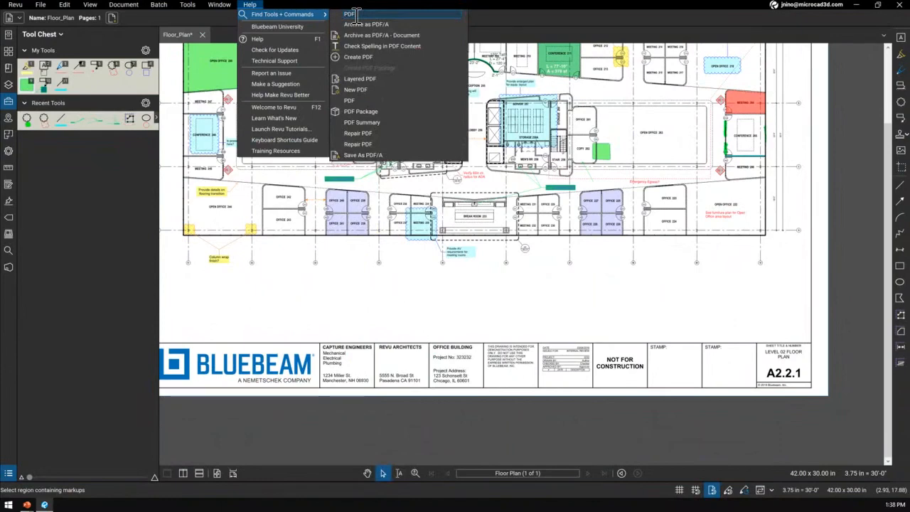
key("BackSpace")
type("Sign")
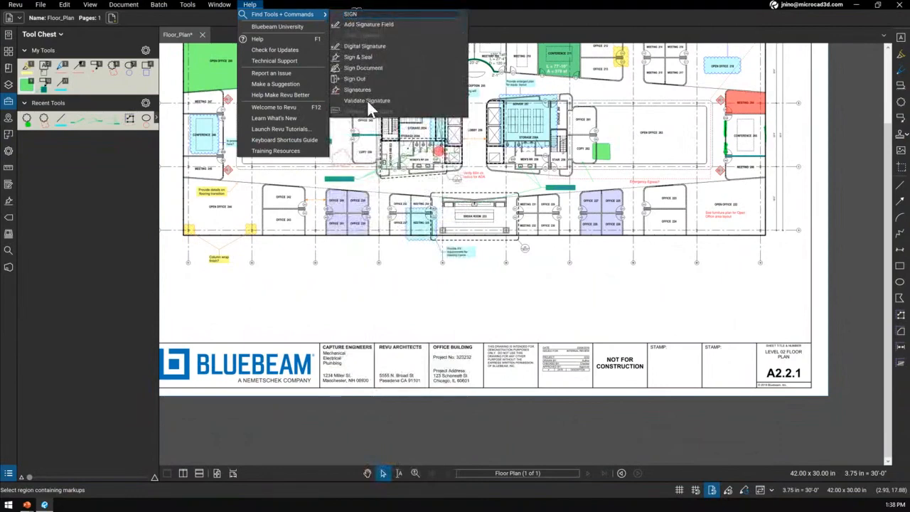
left_click(368, 101)
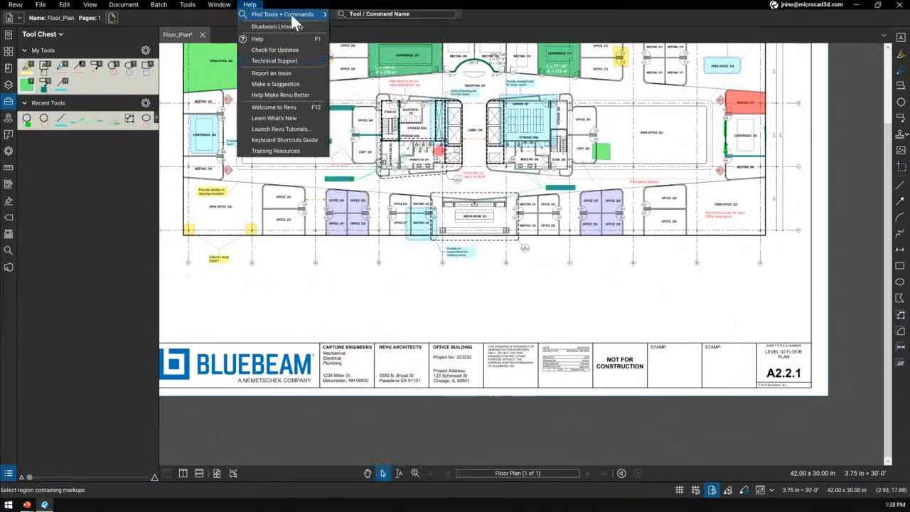
- Find the Sign & Seal command by searching for "SEAL", and start it, agreeing to save the plan's changes
type("SEAL")
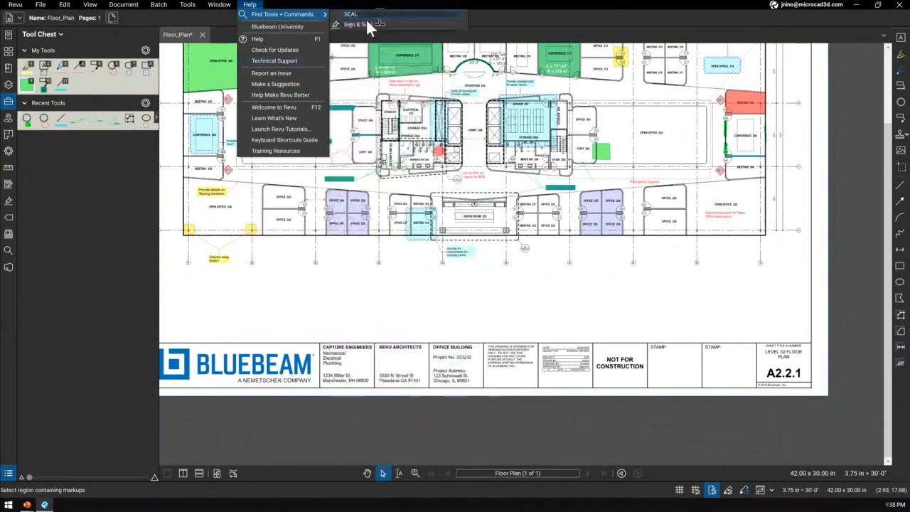
left_click(363, 23)
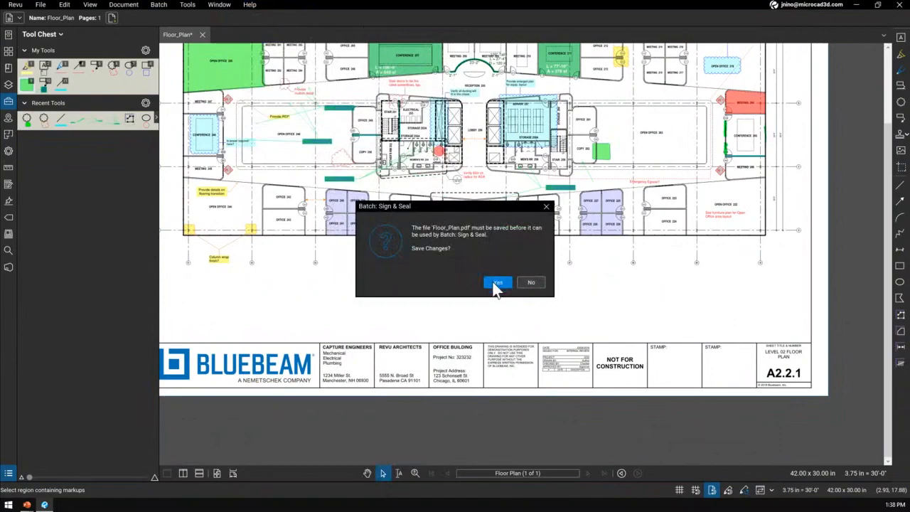
left_click(497, 283)
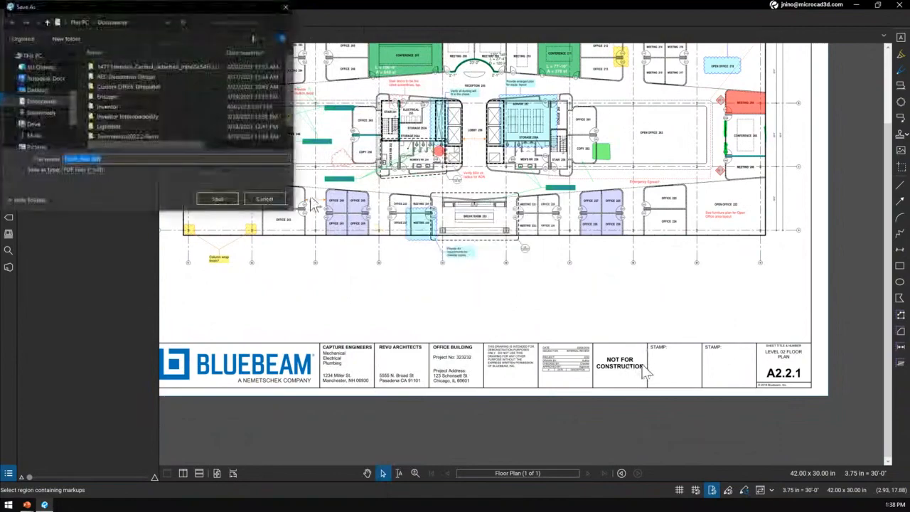
- Save the floor plan as Floor_Plan_1.pdf, choosing the Desktop as the location
left_click_drag(161, 13, 506, 109)
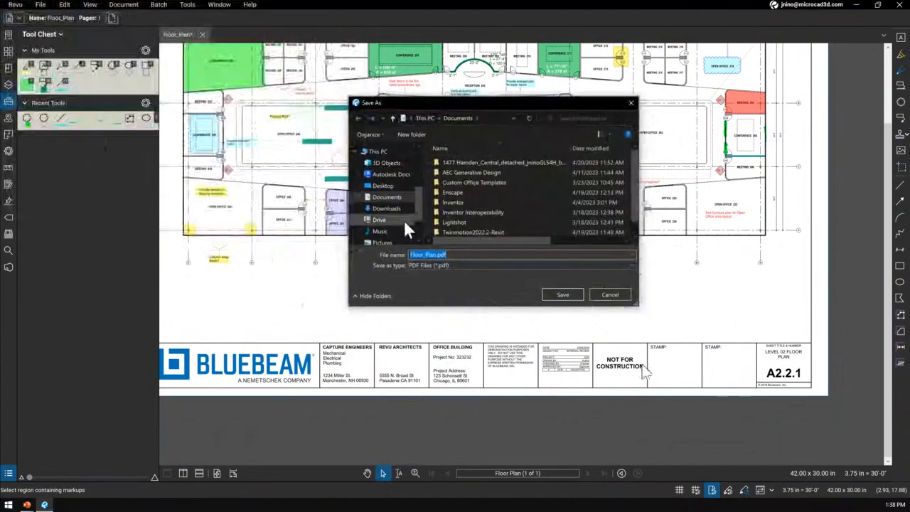
left_click(436, 256)
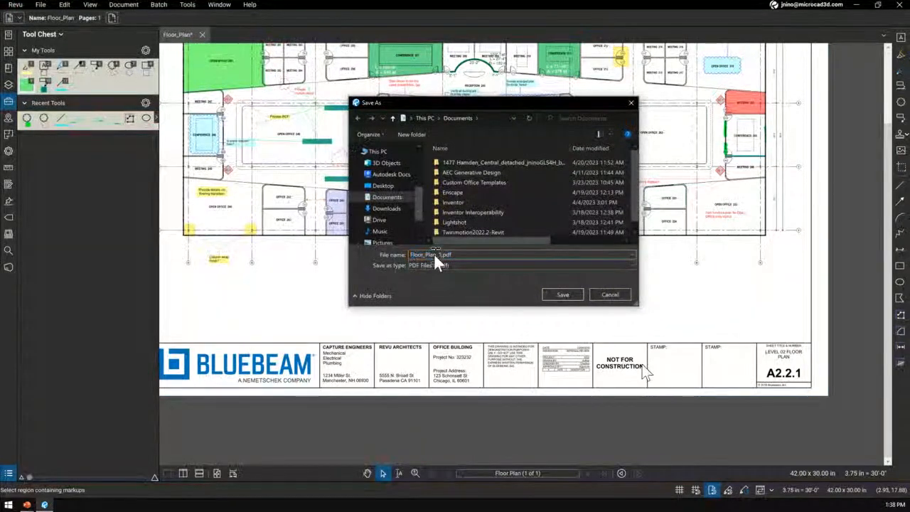
left_click(377, 185)
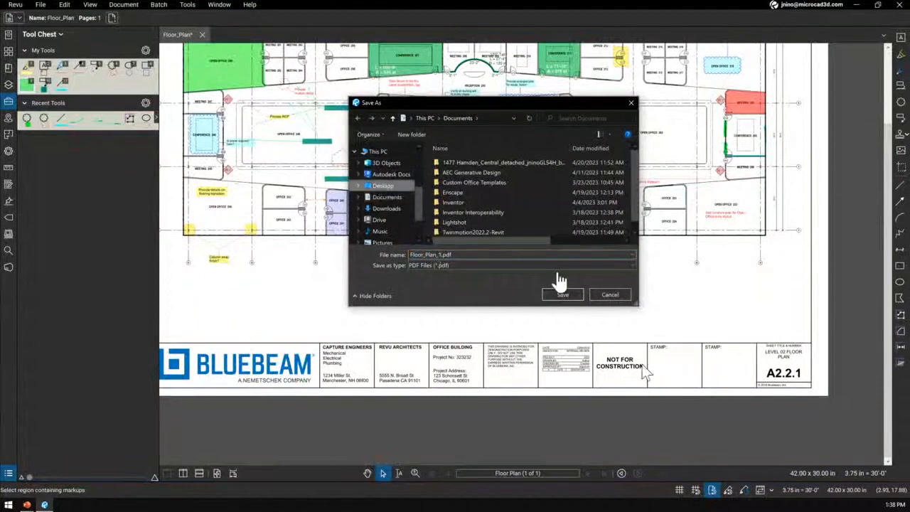
left_click(561, 292)
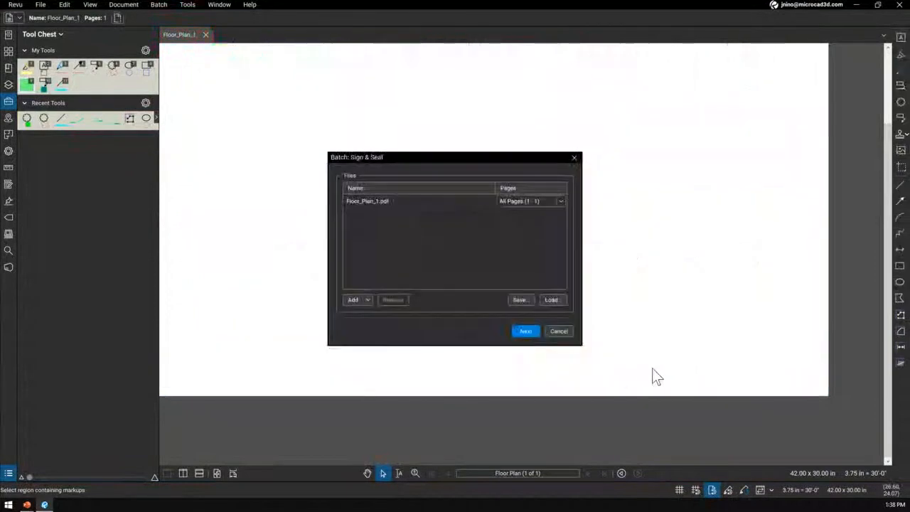
- Continue the Sign & Seal batch with all pages of Floor_Plan_1.pdf, and enable its Digital Signatures and Seal options
left_click(525, 332)
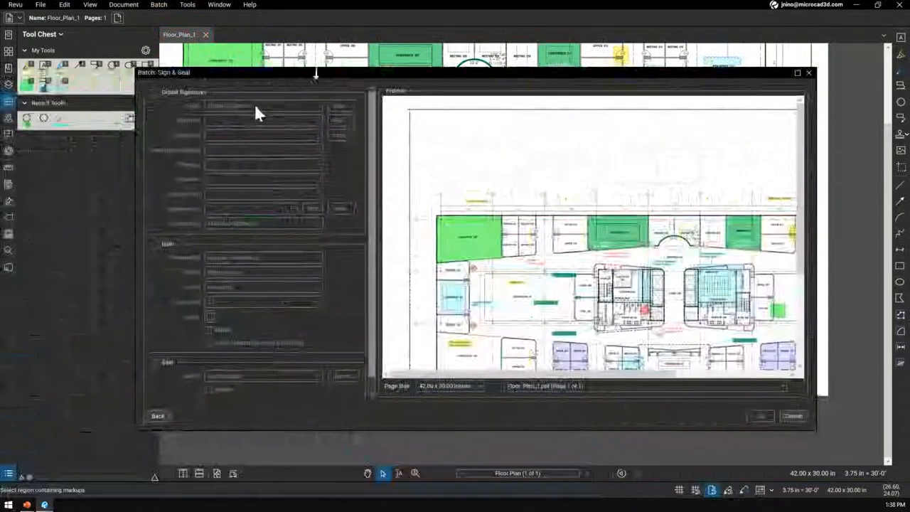
left_click(158, 93)
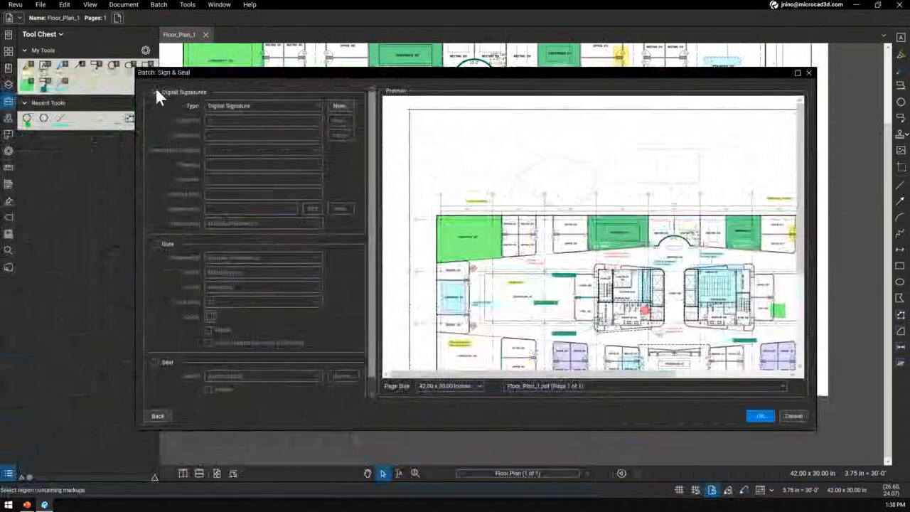
left_click(337, 135)
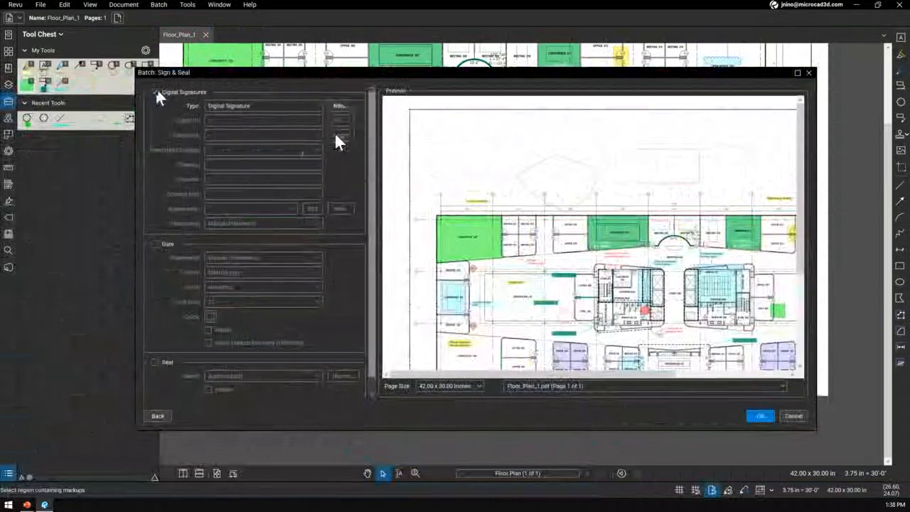
key("ctrl")
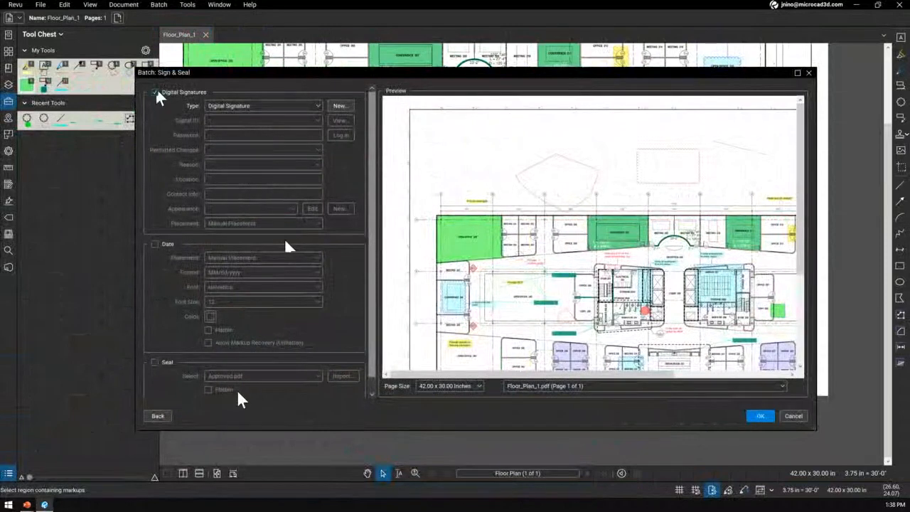
left_click(155, 362)
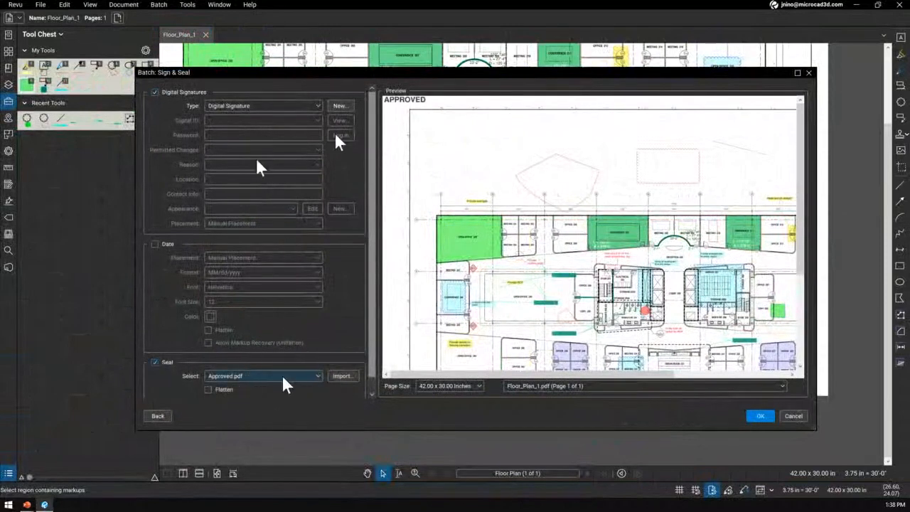
- Cancel the Sign & Seal batch and place the Seal.pdf stamp just above the title block's first STAMP box
left_click(794, 416)
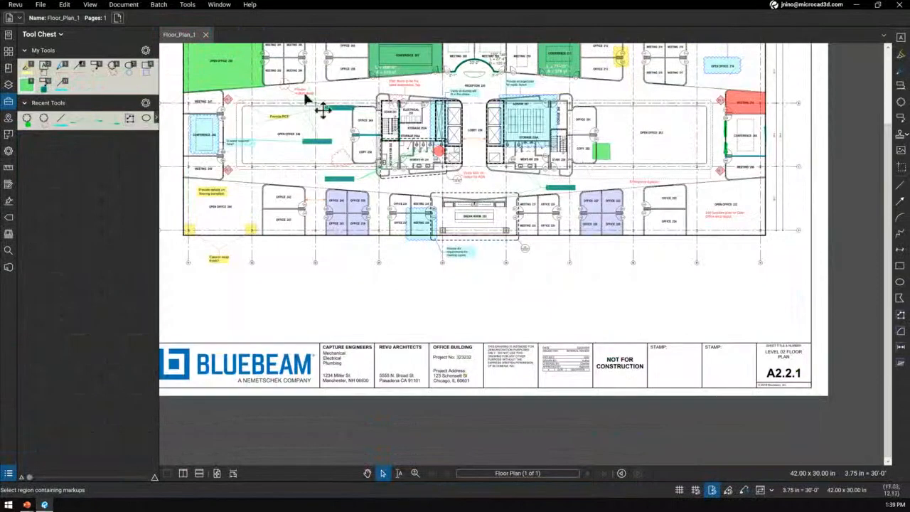
left_click(186, 5)
mouse_move(194, 26)
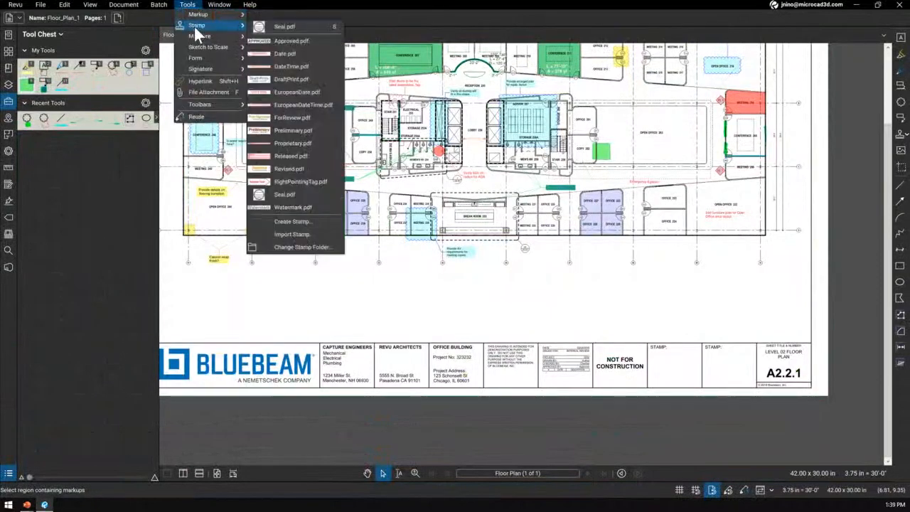
left_click(290, 28)
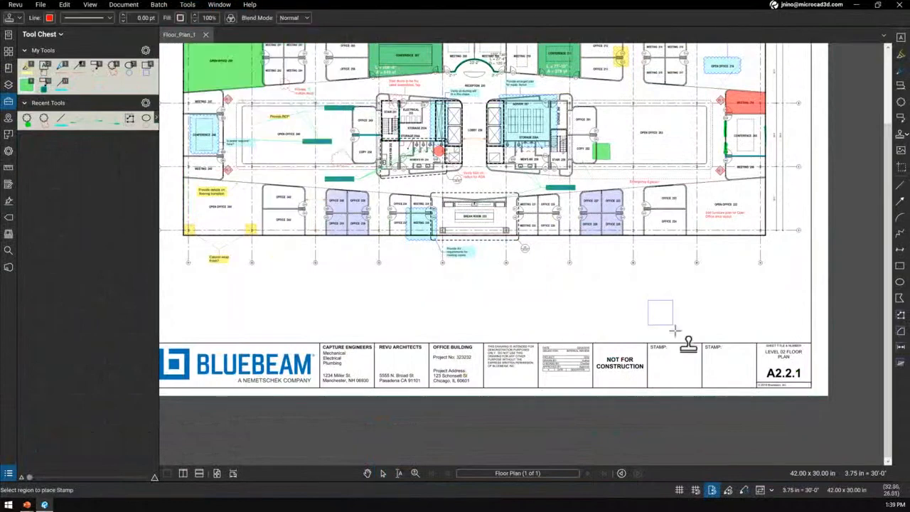
left_click(694, 343)
scroll(708, 334, "up", 2)
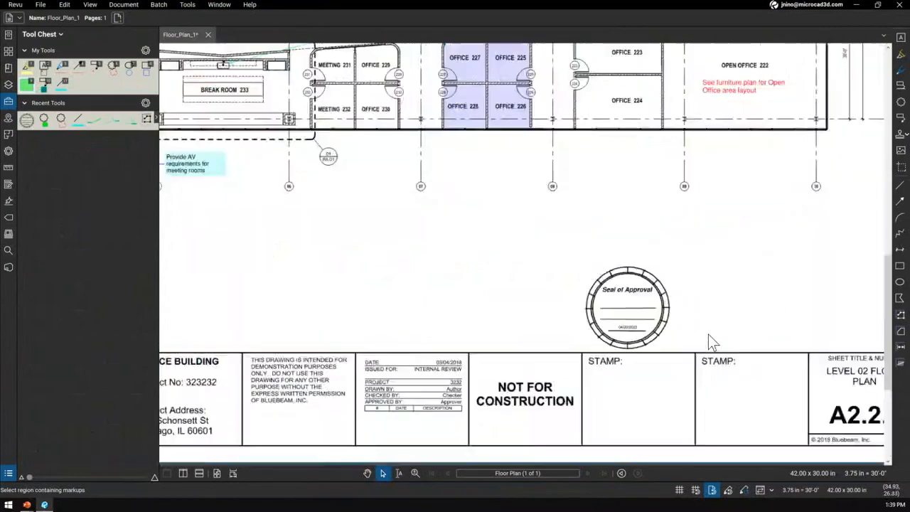
scroll(708, 334, "up", 2)
- Select the placed seal and open its Seal.pdf stamp file for modification from the stamp's properties
left_click(588, 320)
right_click(587, 321)
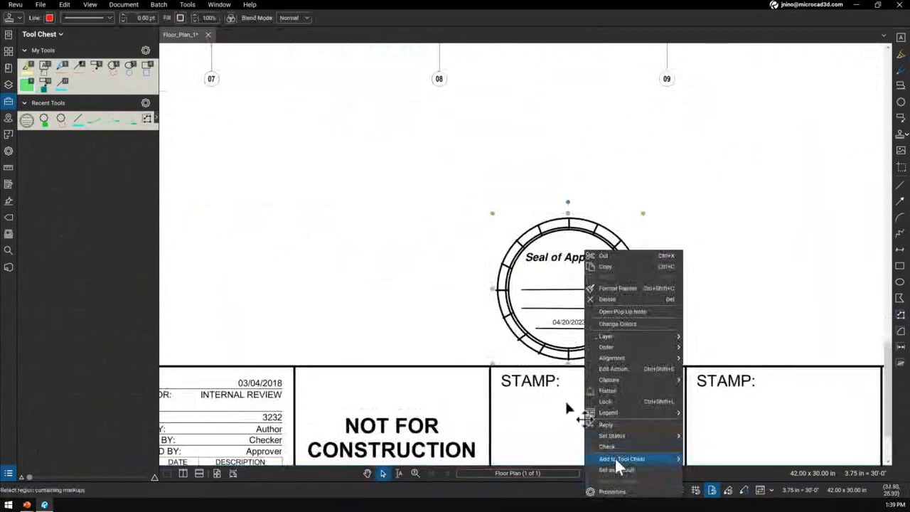
mouse_move(616, 459)
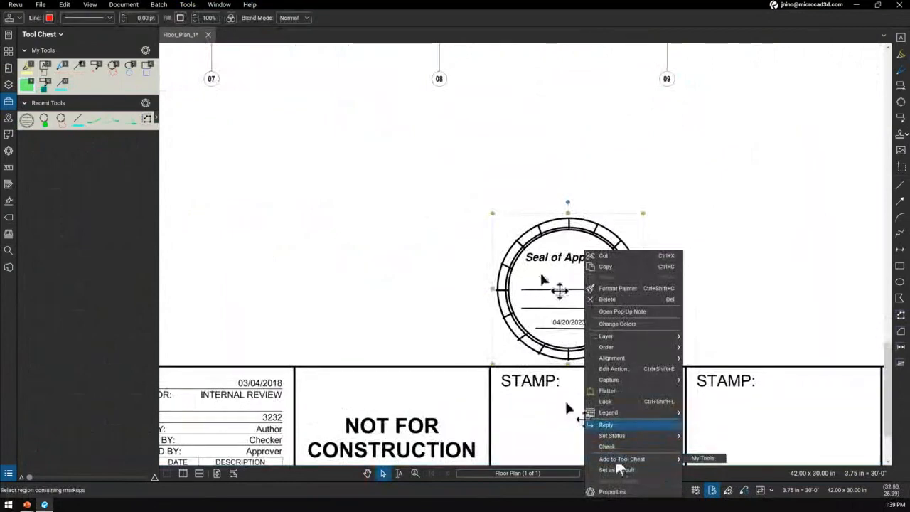
left_click(606, 424)
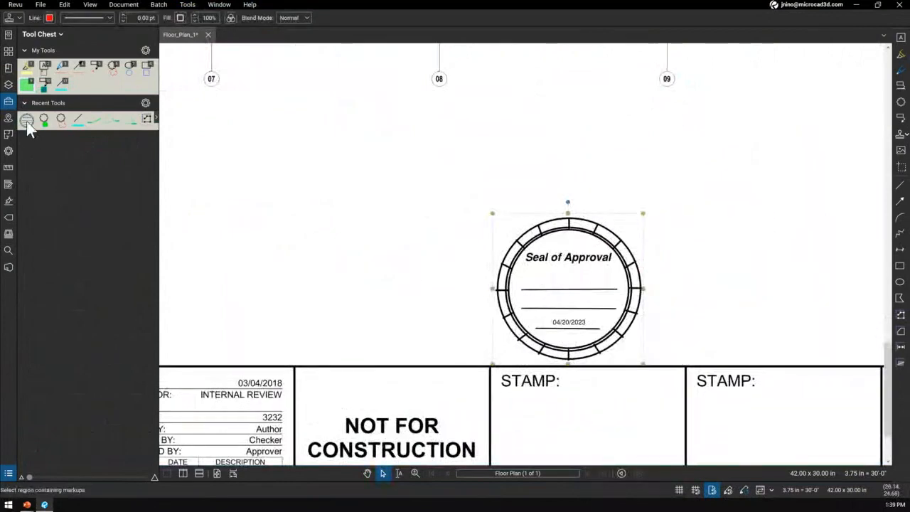
left_click(9, 151)
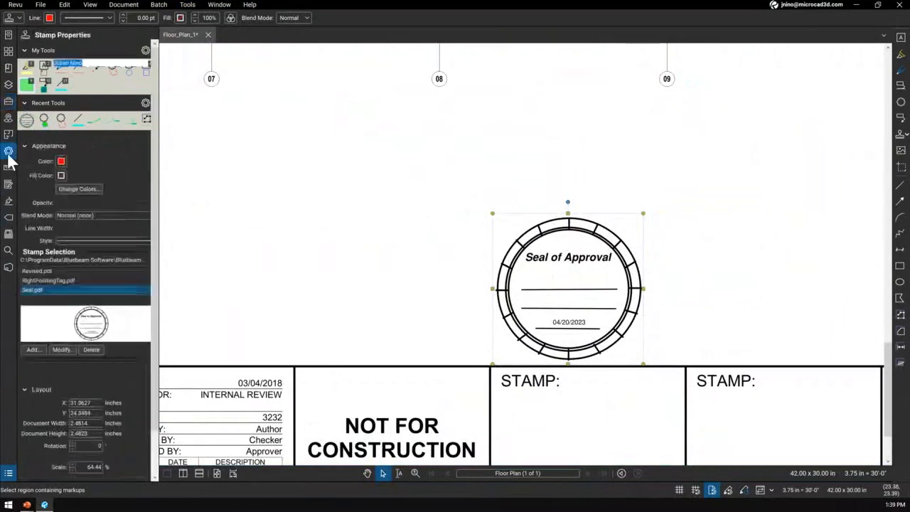
left_click(62, 350)
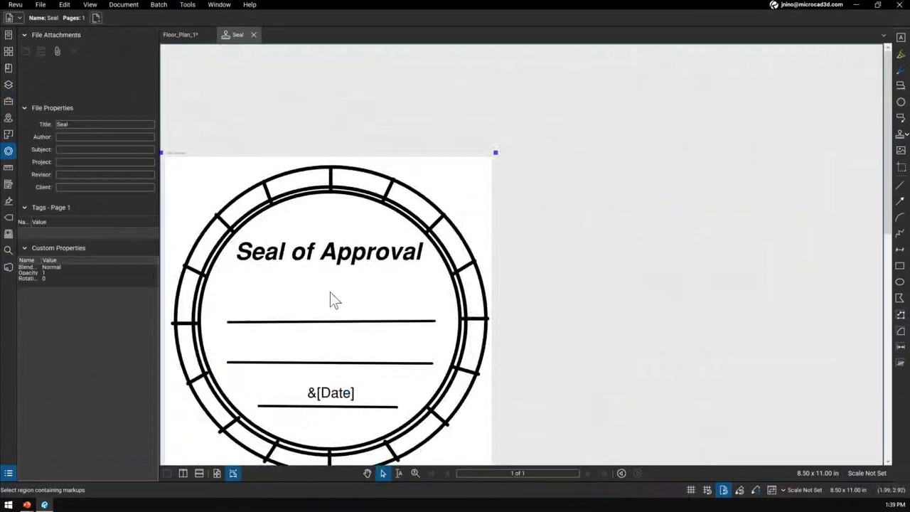
- Add a text box with the signer's first name to the seal and position it just above the upper signature line
left_click(901, 37)
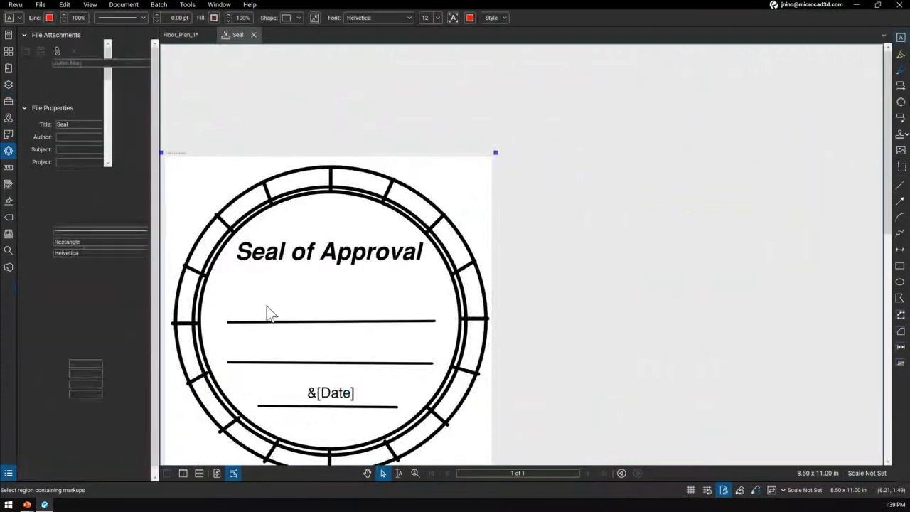
left_click_drag(272, 277, 383, 317)
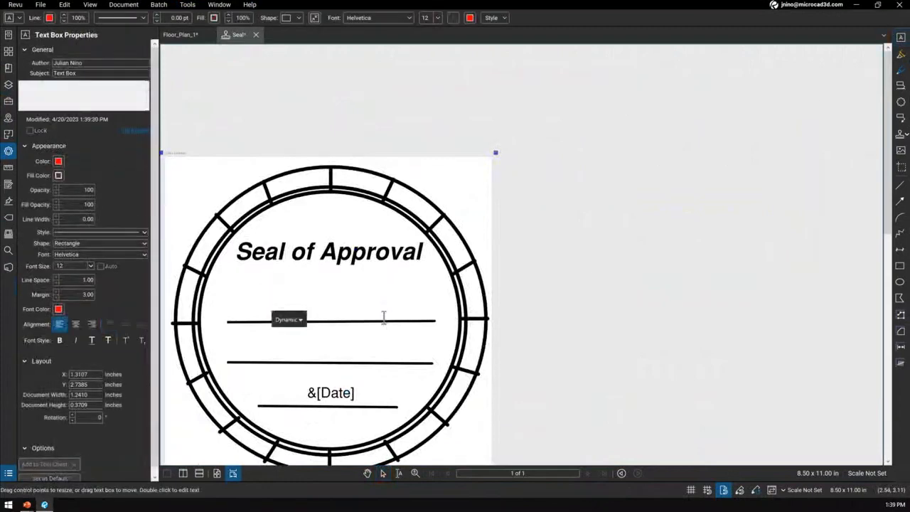
key("Caps_Lock")
type("jULI")
key("BackSpace")
key("BackSpace")
key("BackSpace")
key("BackSpace")
key("Caps_Lock")
type("Julian")
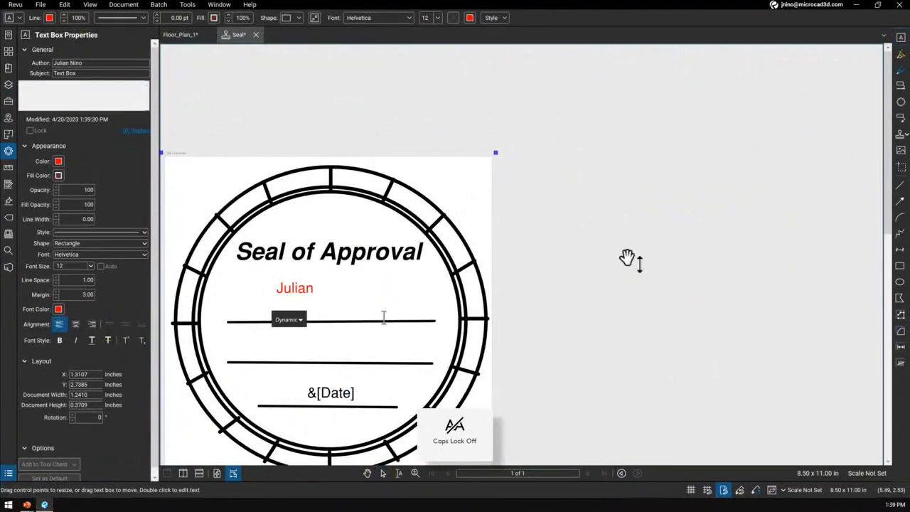
key("Escape")
left_click_drag(287, 317, 333, 312)
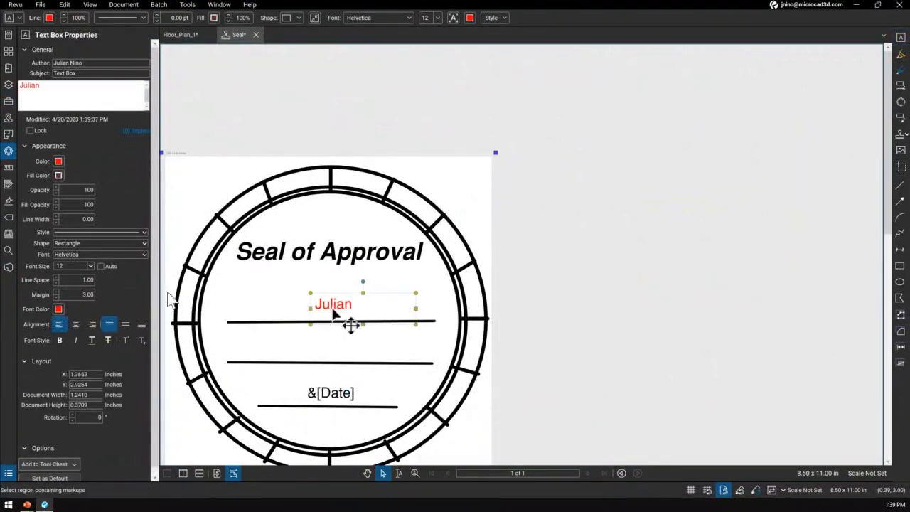
- Add the name text box to the My Tools set, and close Seal.pdf, saving its changes
scroll(36, 467, "down", 1)
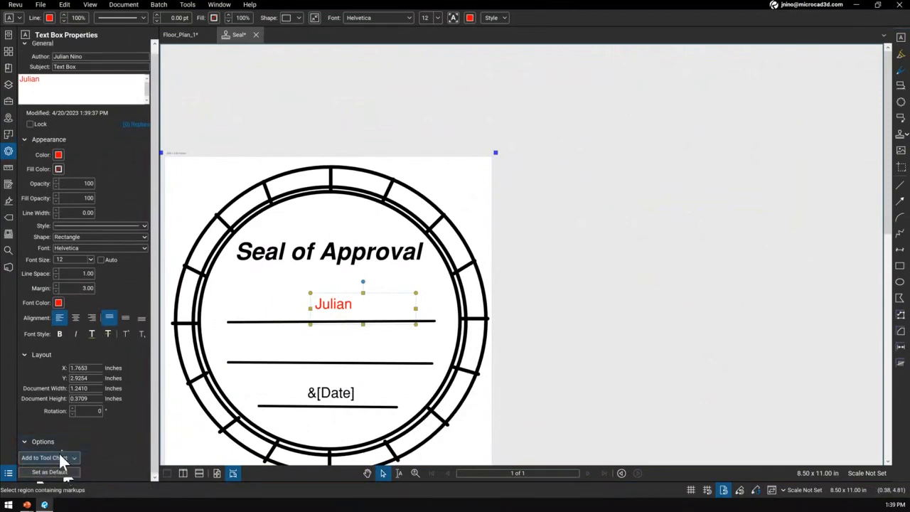
left_click(60, 459)
left_click(40, 470)
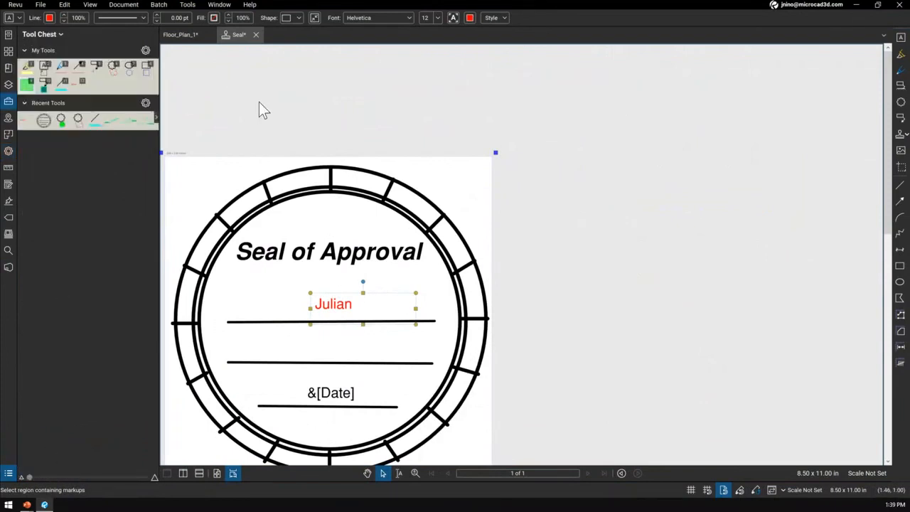
left_click(256, 35)
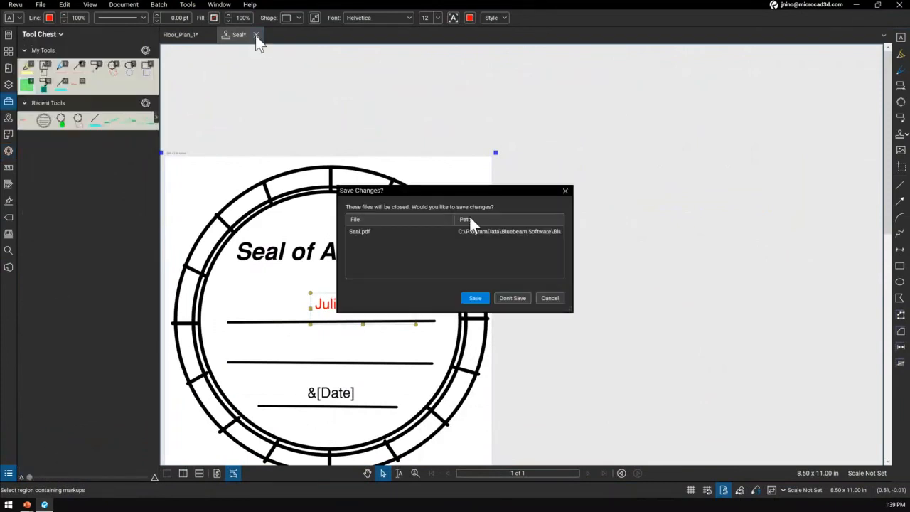
left_click(481, 298)
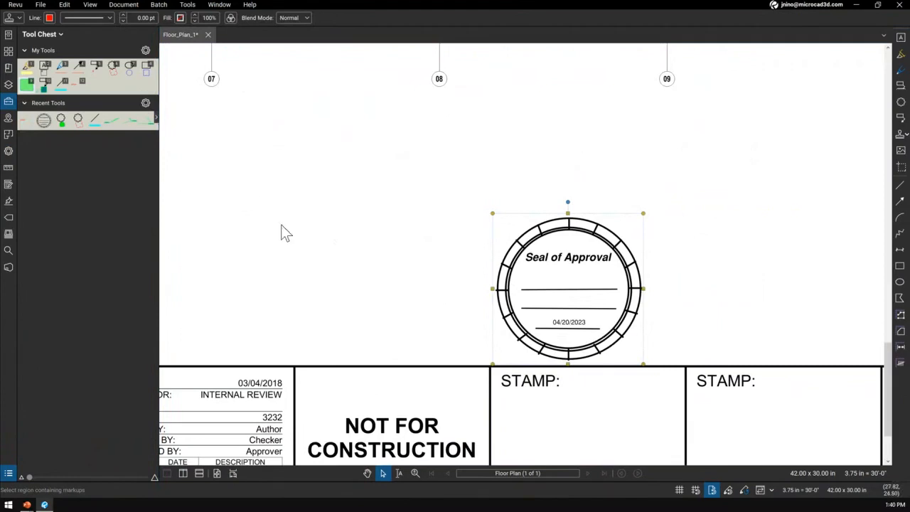
- Deselect the stamp, view more of the floor plan, and show the Markups List to review its entries before hiding it
left_click(291, 208)
scroll(290, 205, "down", 4)
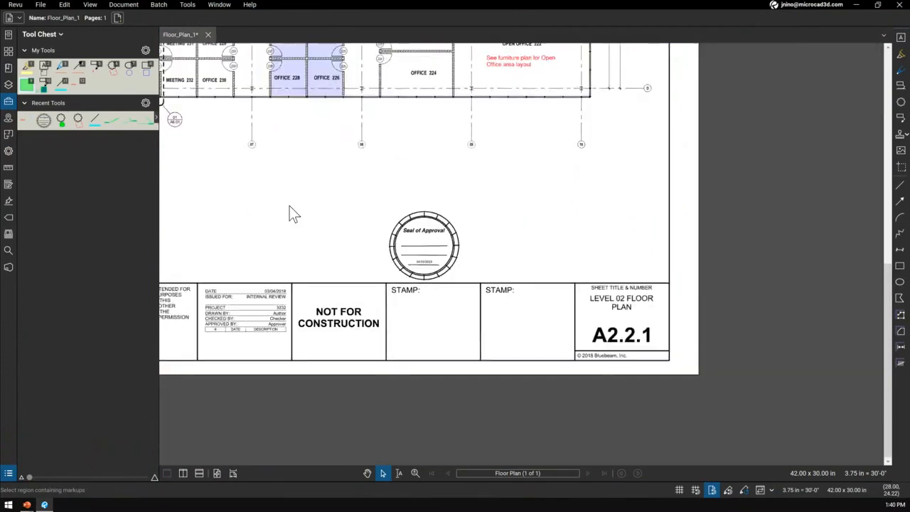
left_click_drag(286, 183, 399, 383)
scroll(386, 346, "down", 5)
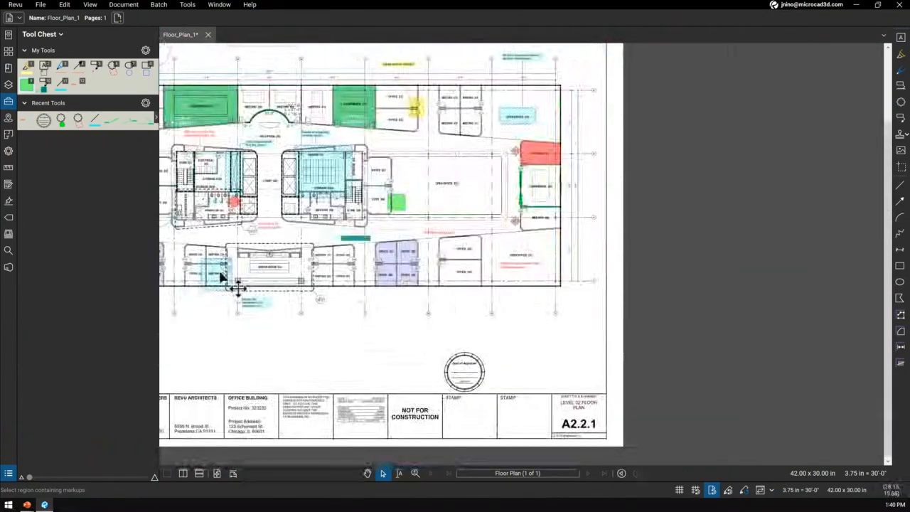
left_click(9, 474)
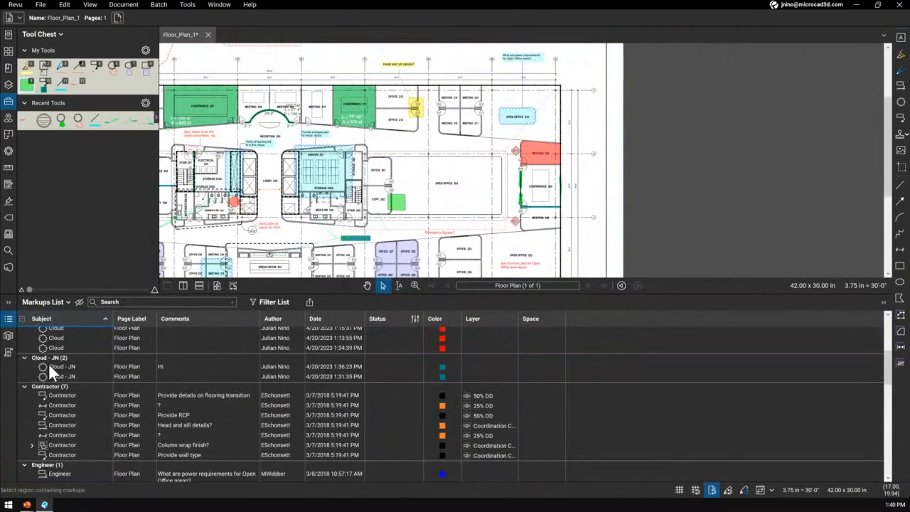
left_click(346, 292)
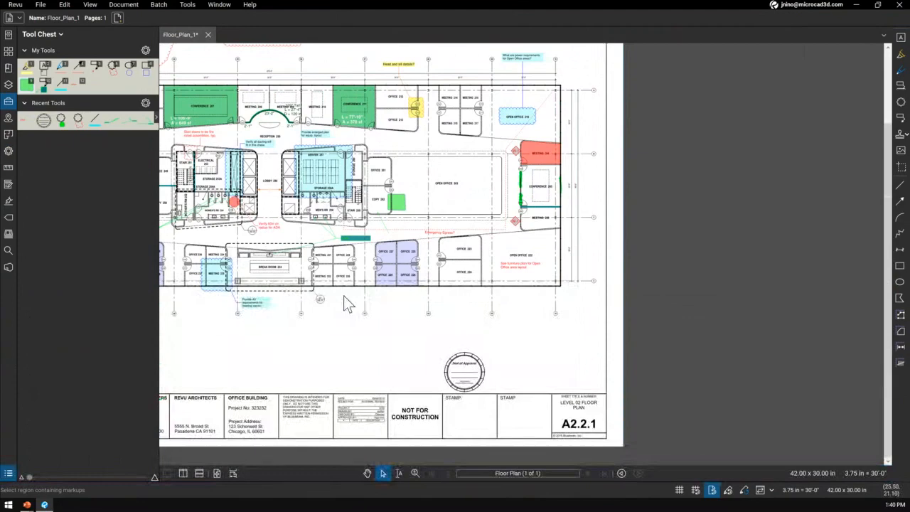
- Open the pop-up notes of the red polygon and of the green cloud beside the copy room, and close both
double_click(549, 159)
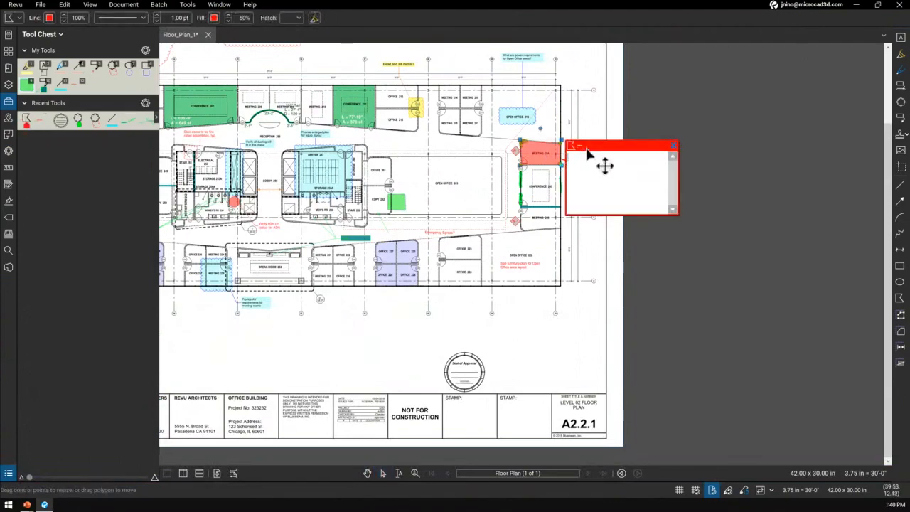
double_click(399, 204)
type("Hi")
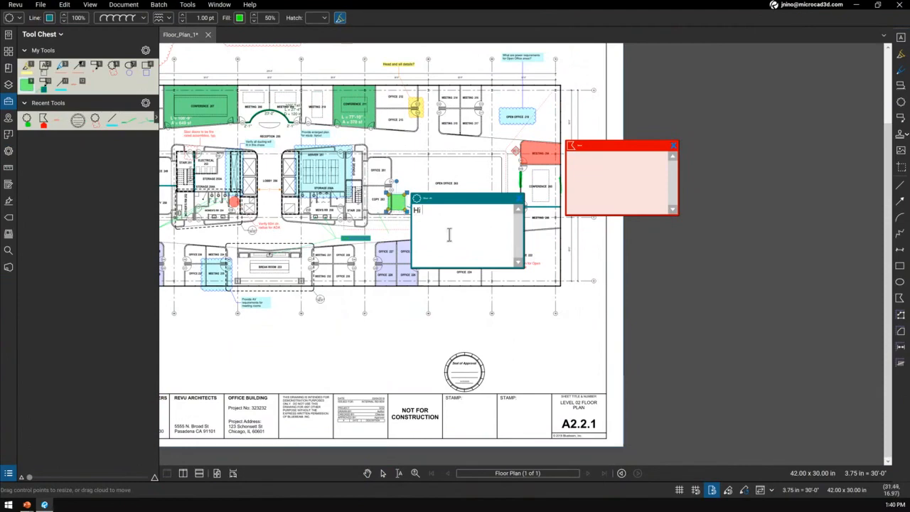
left_click(448, 334)
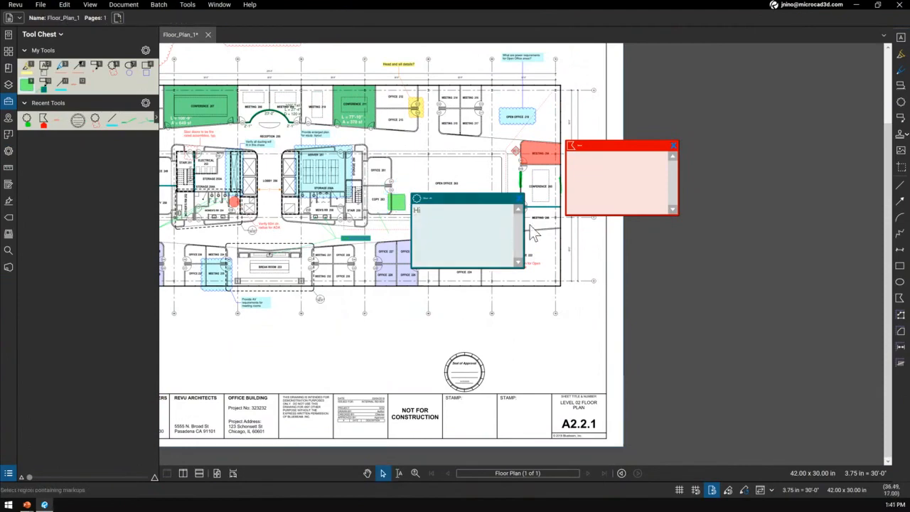
left_click(520, 198)
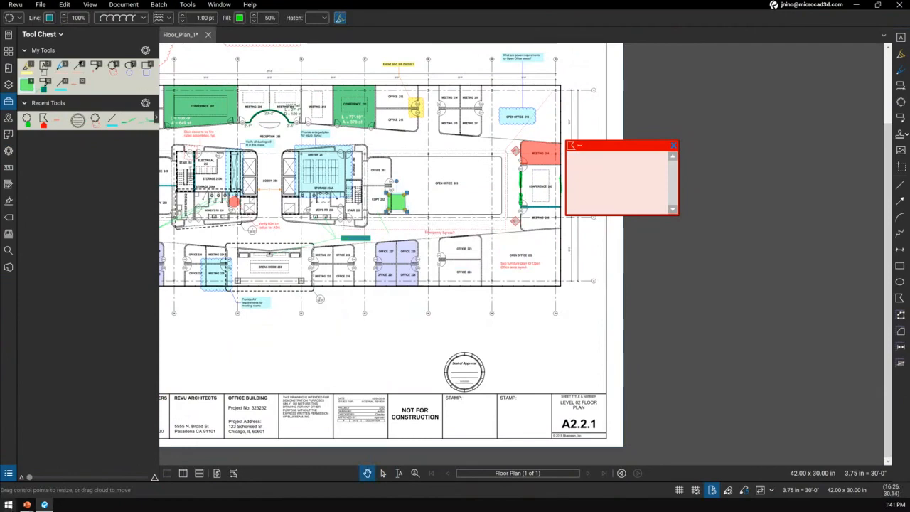
left_click(675, 146)
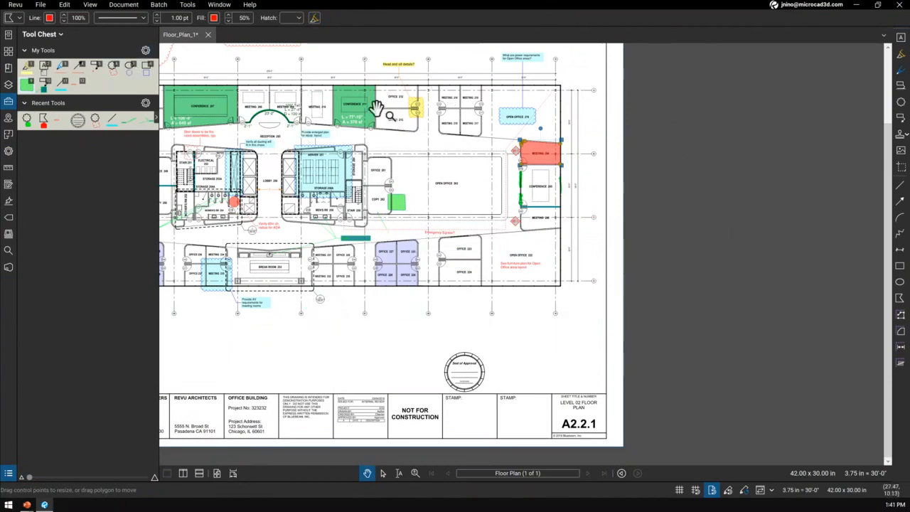
- Move the Seal of Approval stamp down into the title block's first STAMP box
left_click(478, 384)
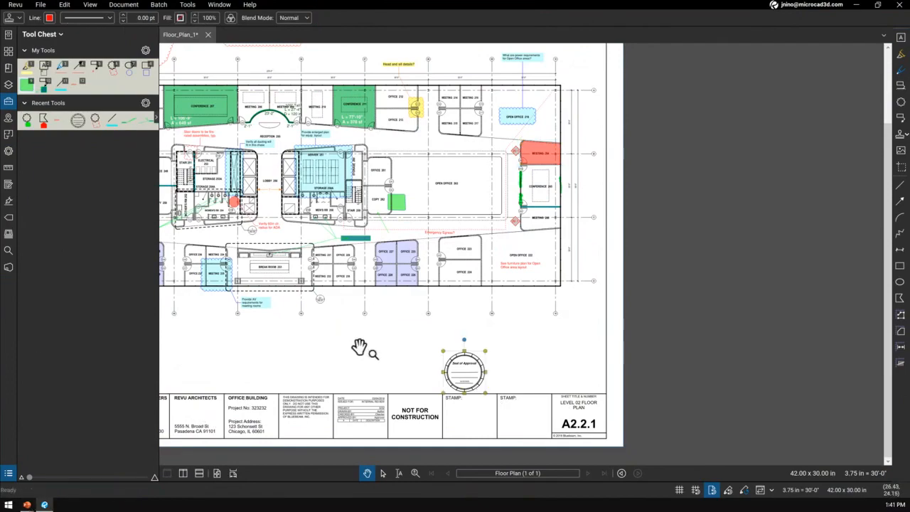
scroll(456, 391, "up", 3)
scroll(473, 352, "down", 3)
scroll(469, 351, "up", 5)
scroll(482, 281, "down", 1)
mouse_move(463, 351)
left_mouse_down()
mouse_move(482, 281)
mouse_move(487, 358)
mouse_move(474, 386)
left_mouse_up()
scroll(480, 280, "down", 3)
scroll(485, 355, "up", 5)
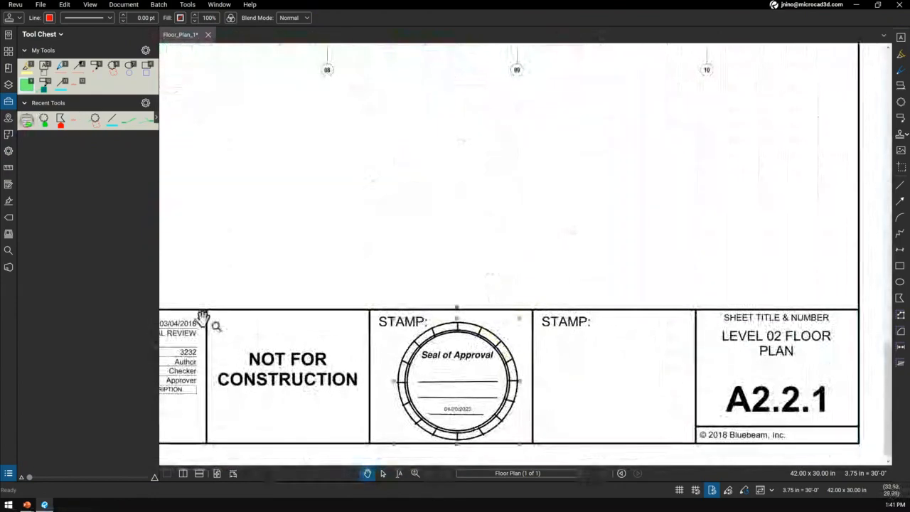
- Reopen the Seal.pdf stamp file from the stamp's properties to check the added name, and close it
left_click(8, 155)
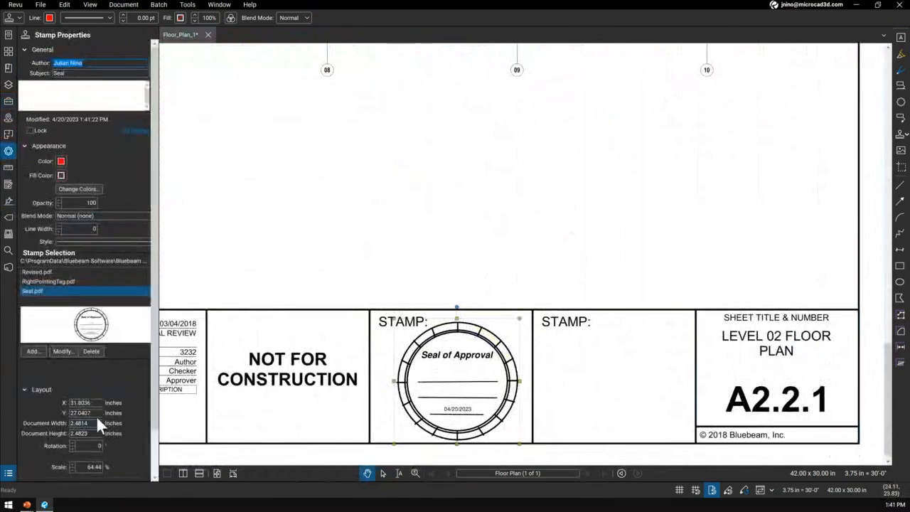
scroll(98, 420, "down", 1)
left_click(62, 301)
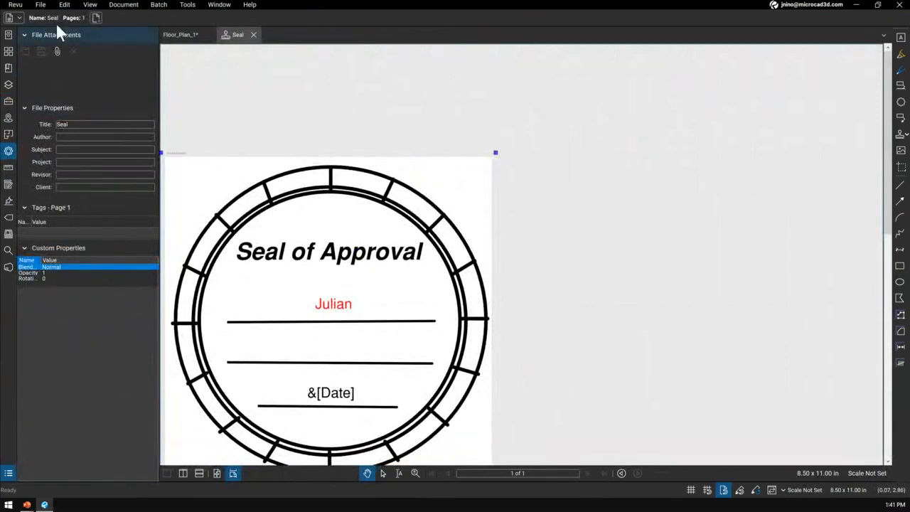
left_click(253, 34)
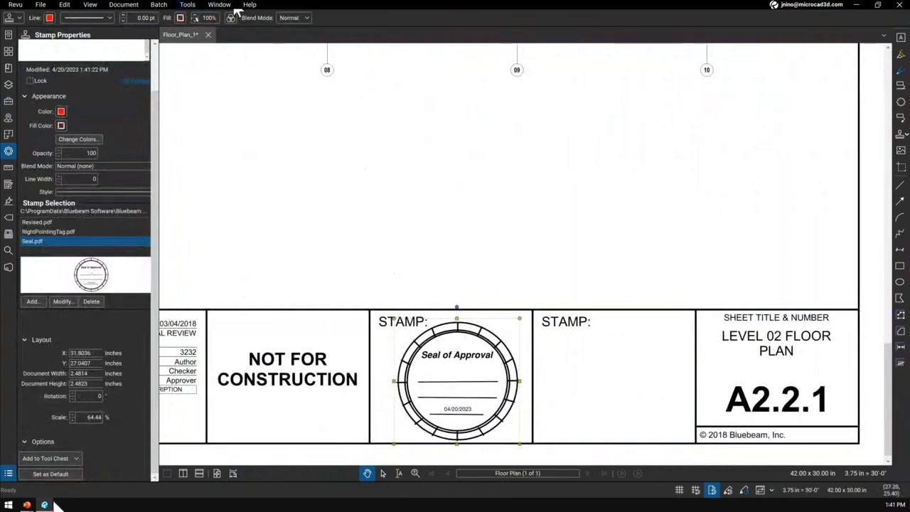
- Switch to PowerPoint, restart the slide show on the Favorite AEC tools slide, and return to the floor plan in Revu
mouse_move(27, 504)
left_click(148, 468)
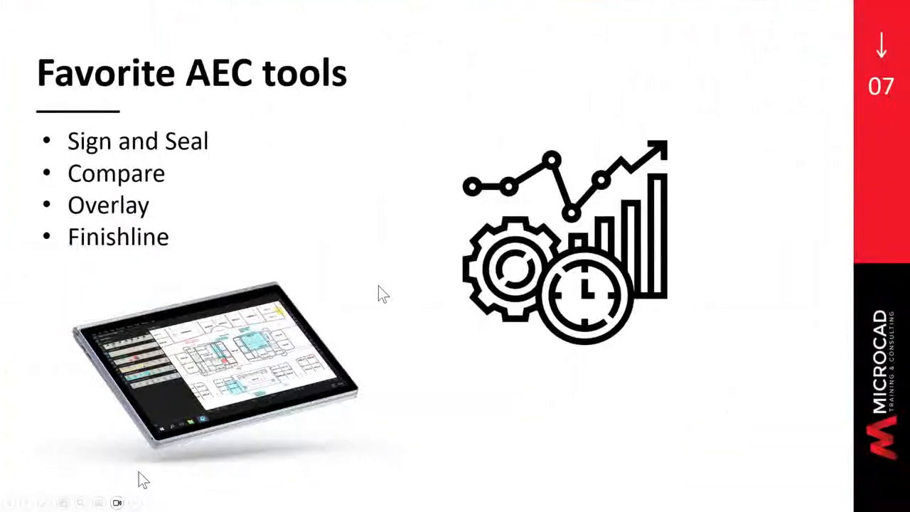
key("Escape")
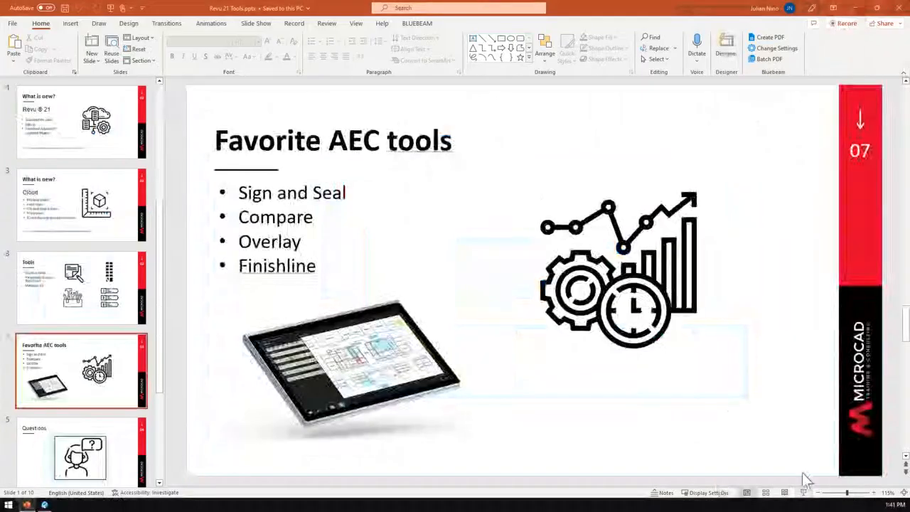
left_click(804, 493)
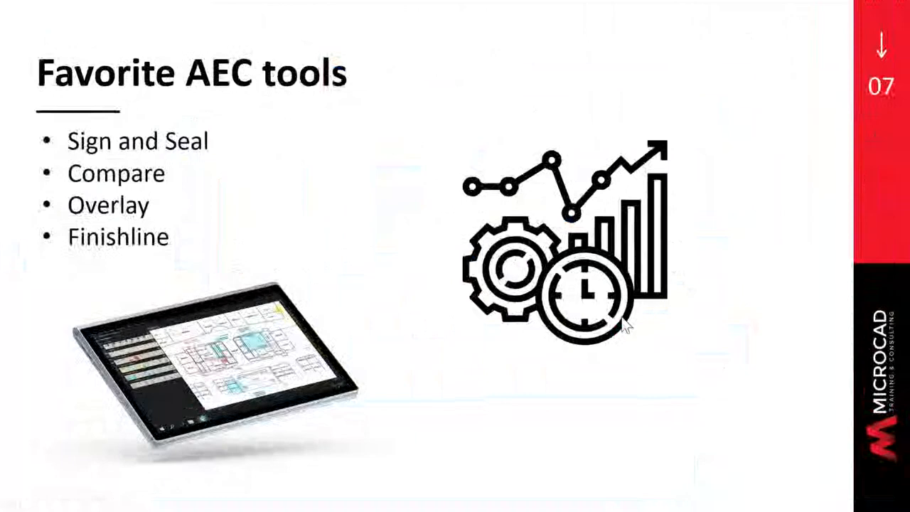
key("alt+Tab")
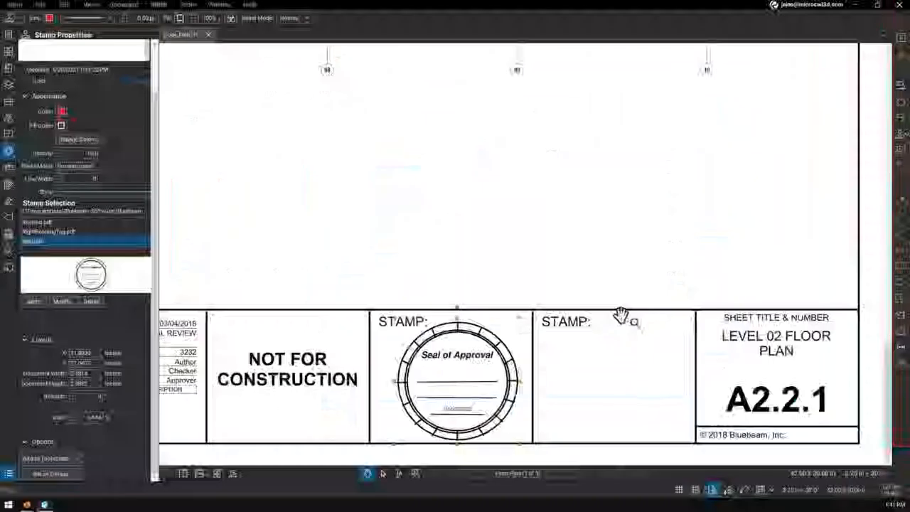
- Check the Favorite AEC tools slide in PowerPoint, return to the floor plan in Revu, and deselect the seal stamp
key("alt+Tab")
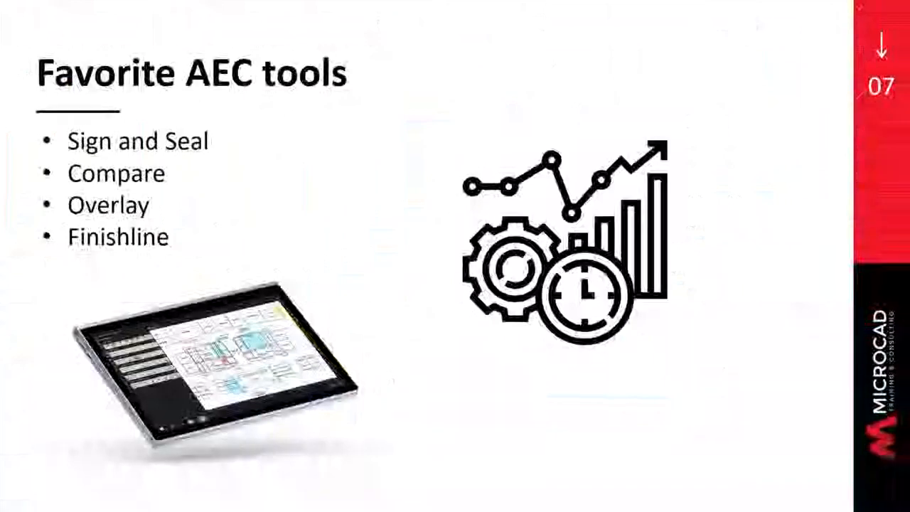
key("alt+Tab")
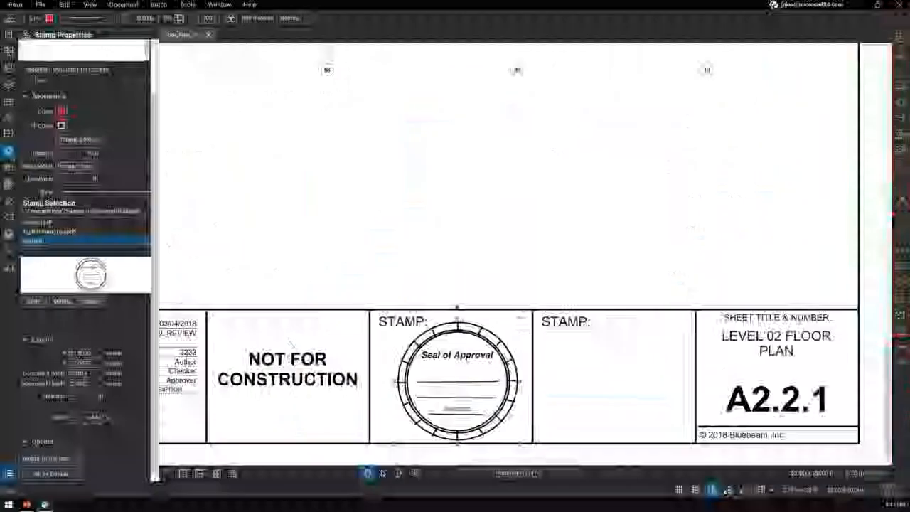
left_click_drag(362, 171, 396, 189)
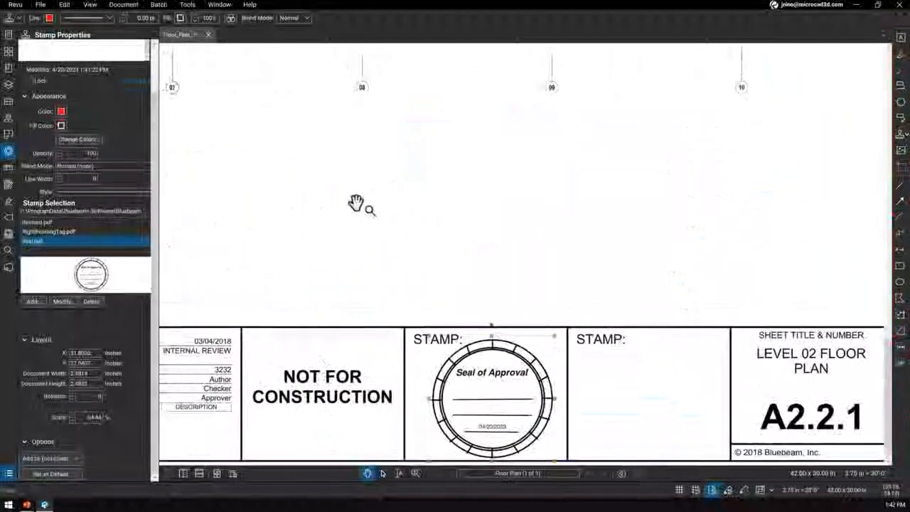
scroll(356, 203, "down", 3)
left_click(332, 178)
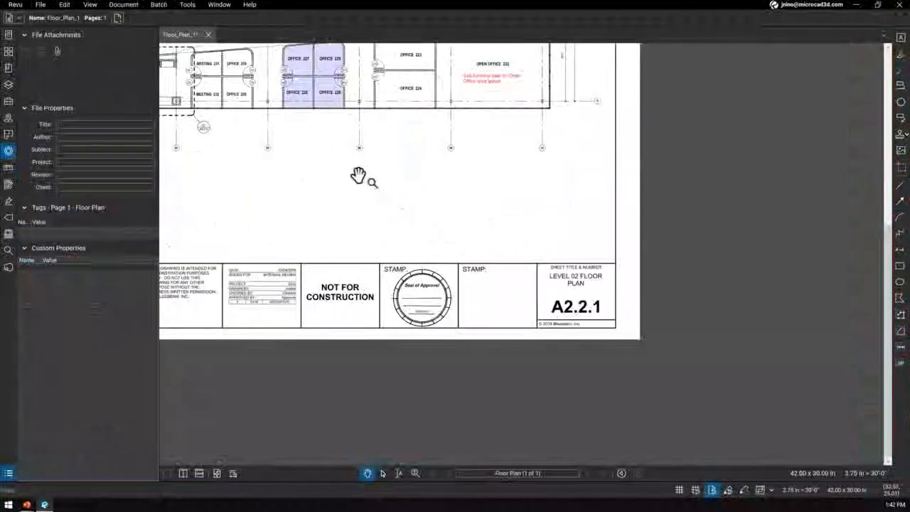
scroll(470, 281, "down", 6)
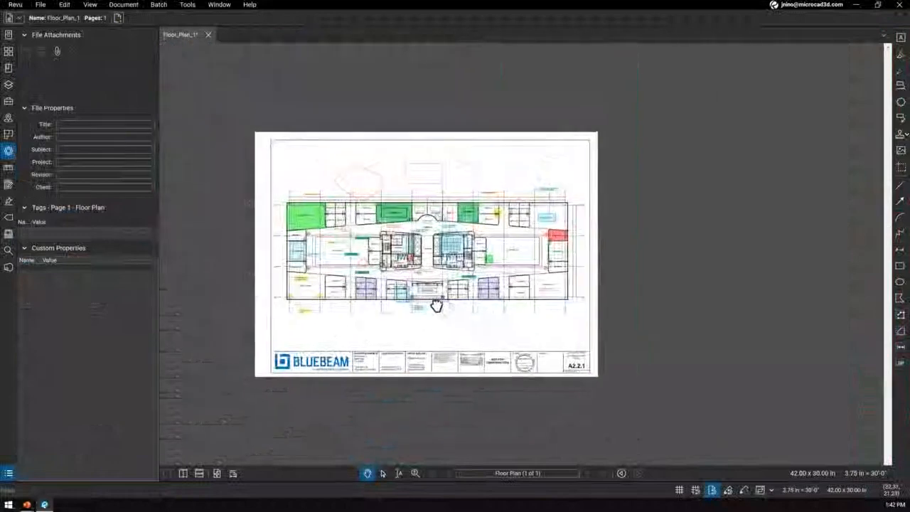
scroll(484, 329, "up", 3)
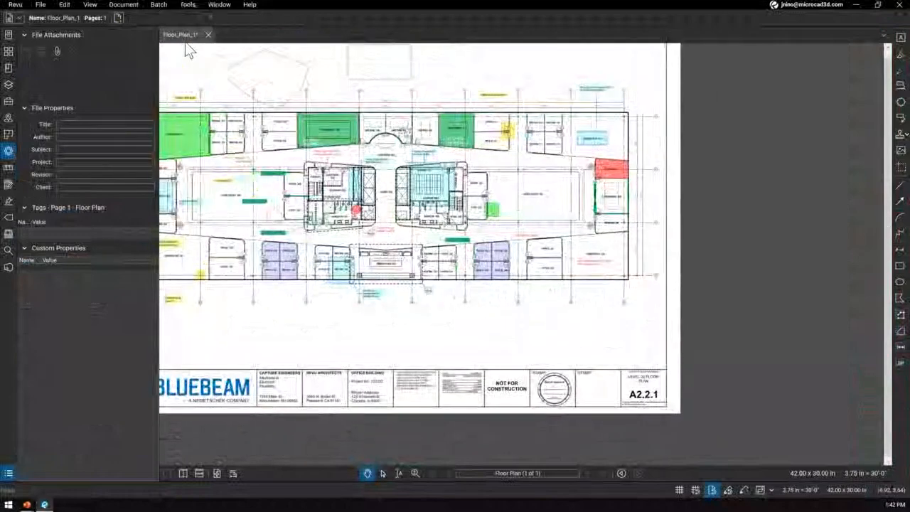
- Open the sample floor plan from the welcome page beside the marked-up plan, closing the welcome page and hiding the file properties
key("ctrl")
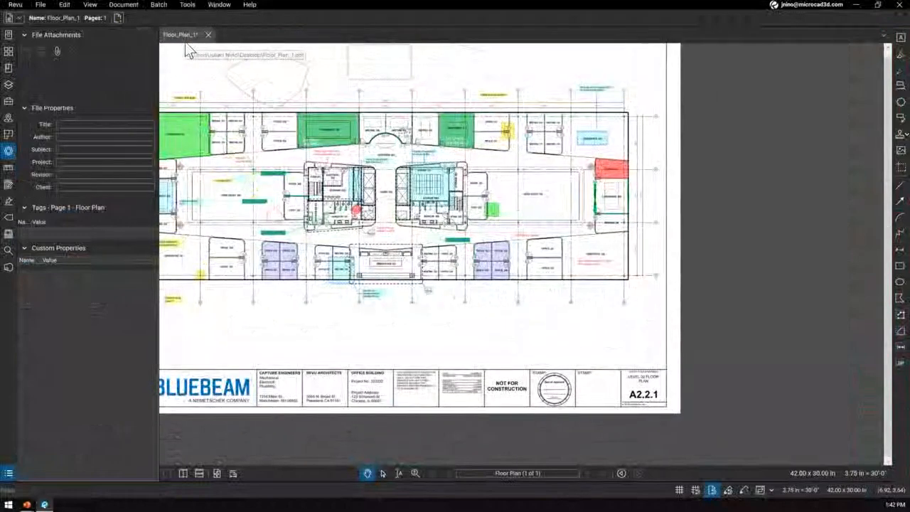
left_click(39, 7)
left_click(60, 115)
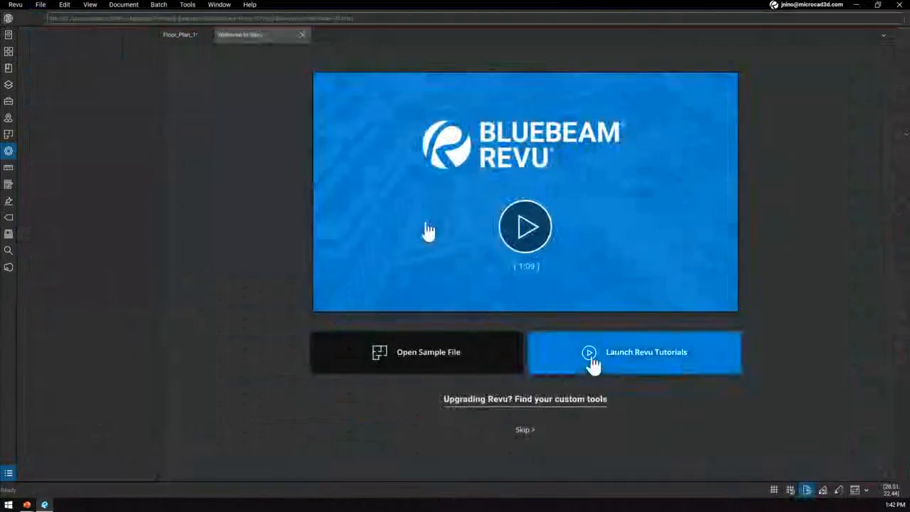
left_click(436, 362)
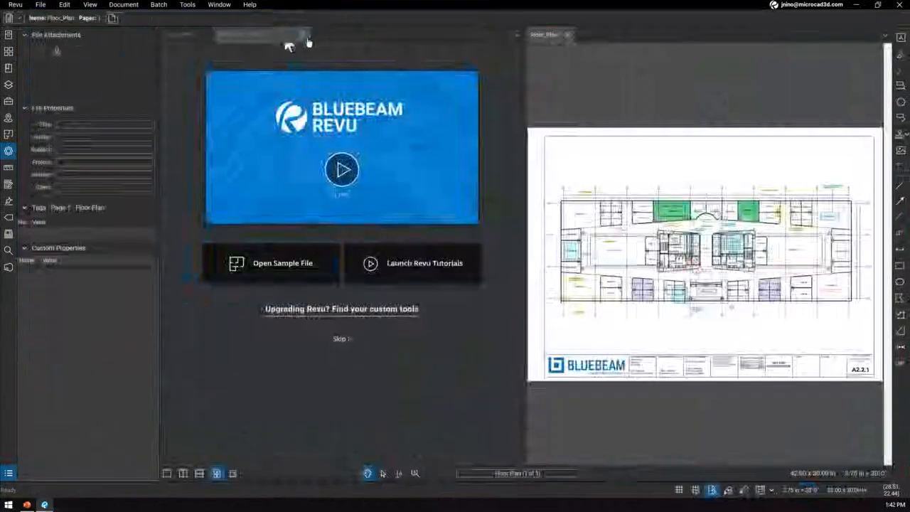
left_click(307, 40)
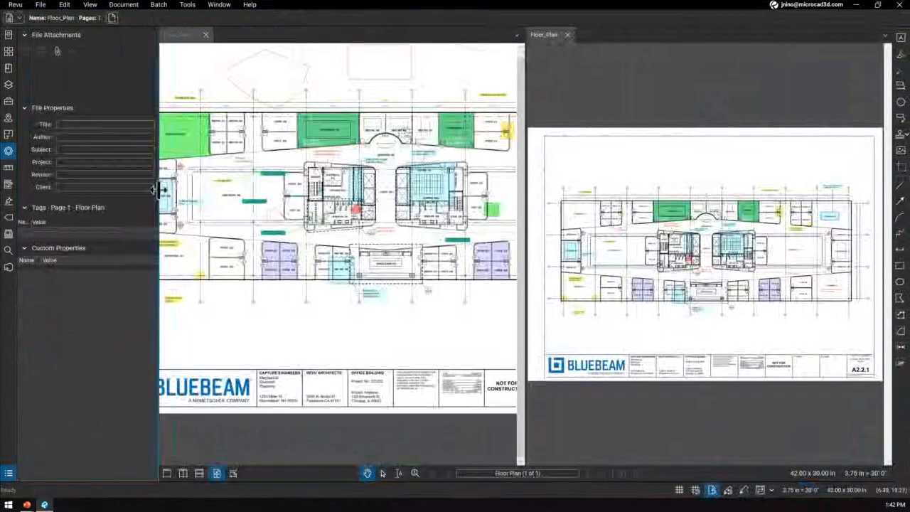
double_click(160, 189)
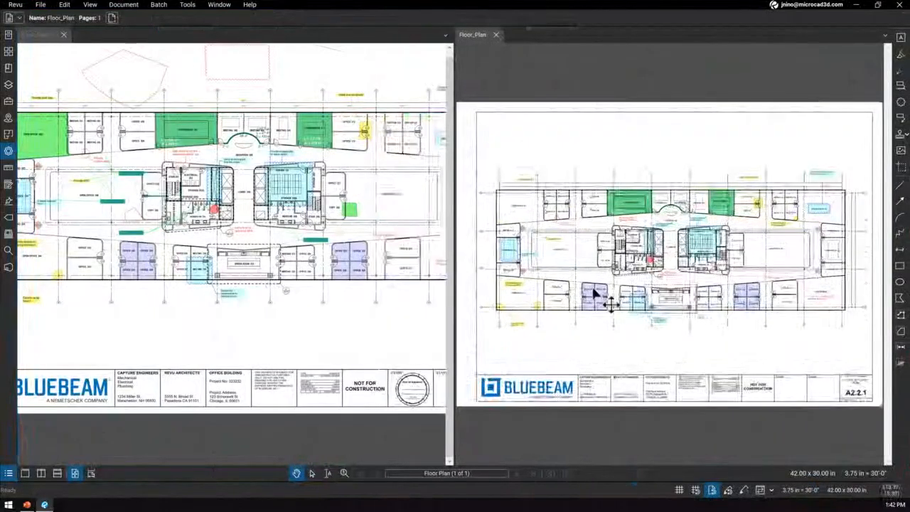
- Hide the status bar that holds the Synchronize Views option and show it again
left_click(759, 494)
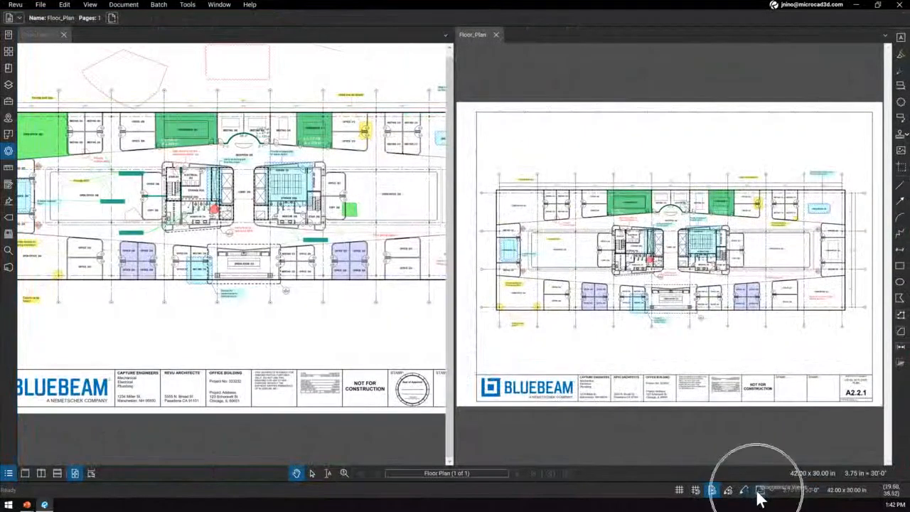
left_click(759, 495)
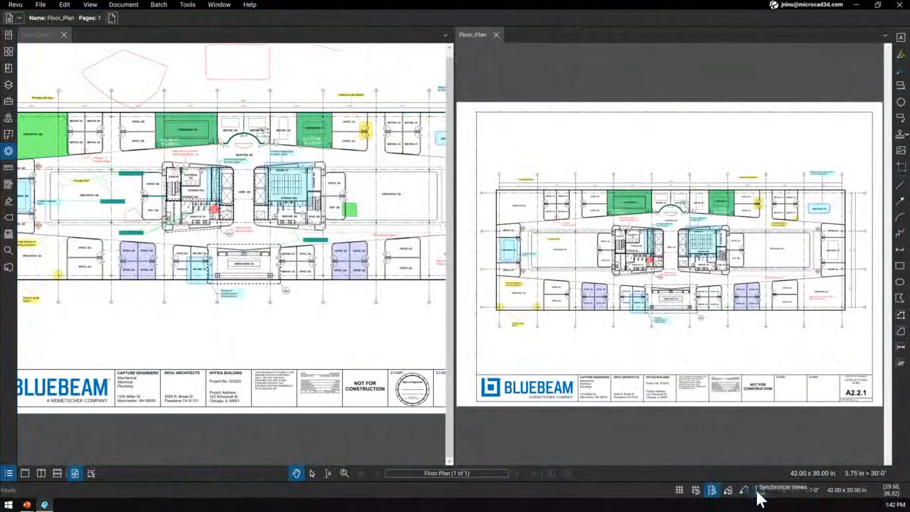
left_click(759, 490)
left_click(759, 491)
left_click(761, 492)
key("ctrl")
key("ctrl")
key("ctrl")
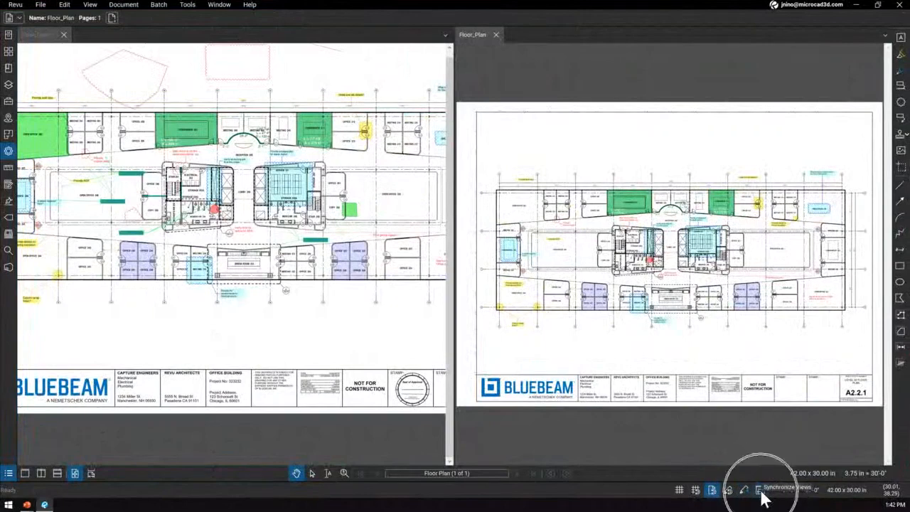
key("F8")
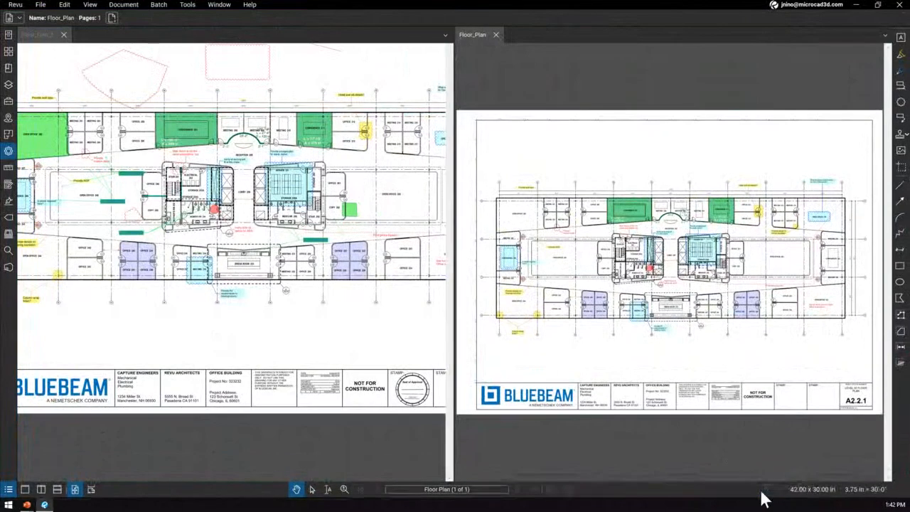
key("F8")
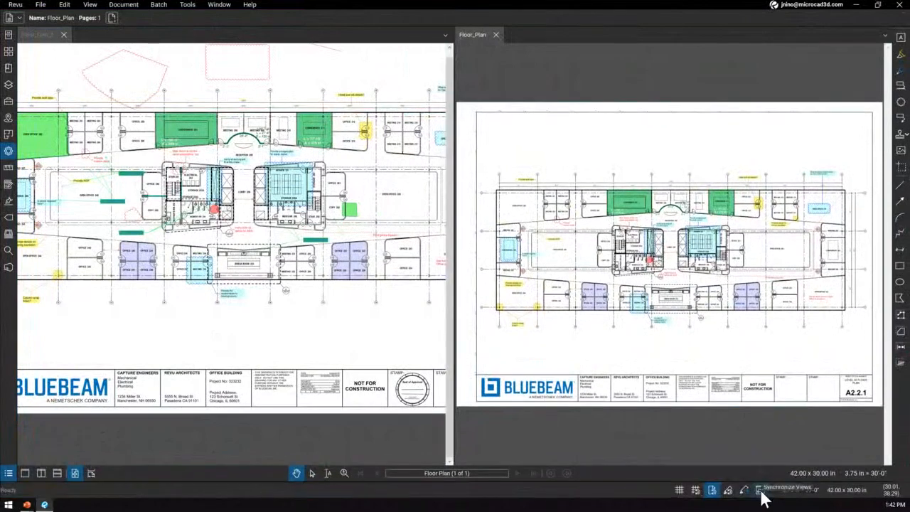
- Synchronize the views of the two floor plans and check the match around Conference 211
left_click(761, 491)
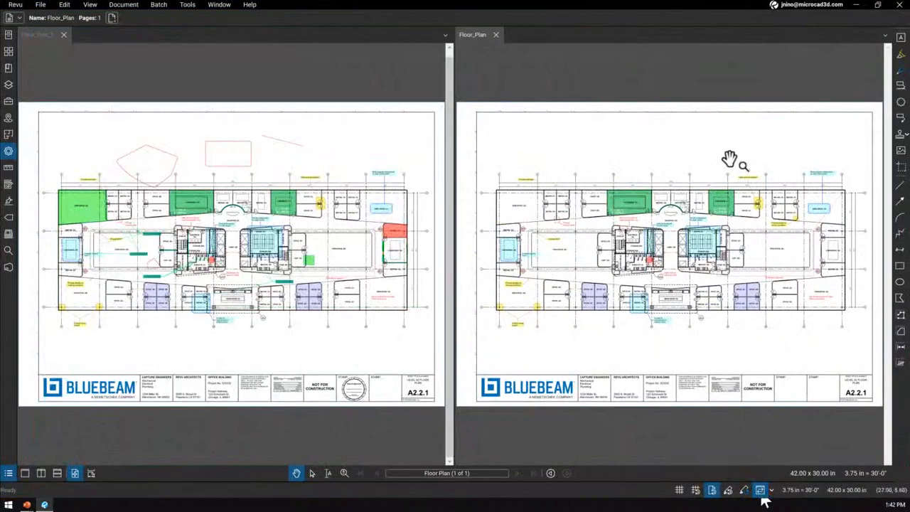
scroll(719, 185, "up", 8)
scroll(721, 199, "up", 2)
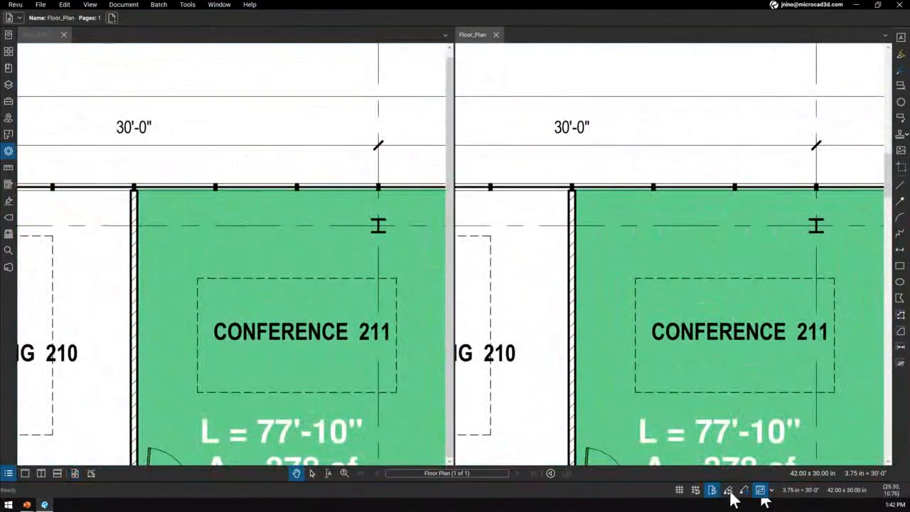
- Save the sample floor plan to the Desktop as Floor_Plan.pdf and close both floor plans
left_click(41, 4)
left_click(87, 124)
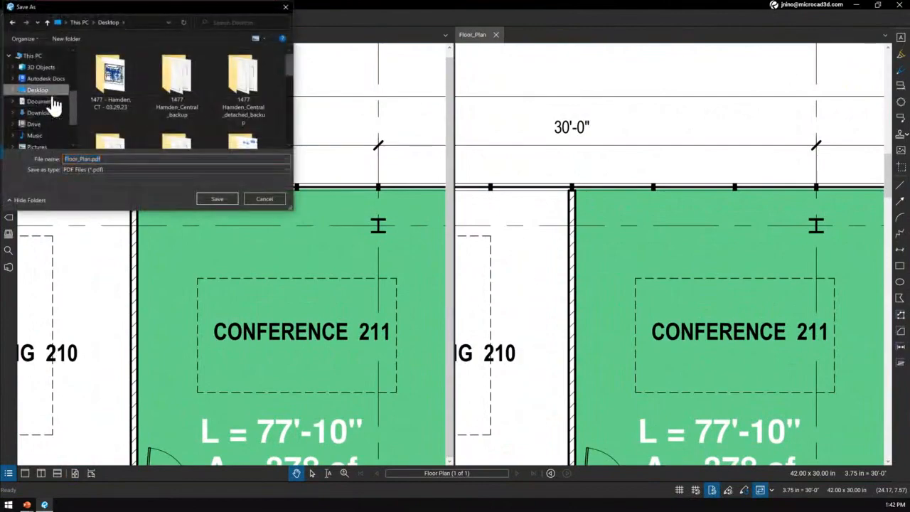
left_click(226, 201)
scroll(546, 201, "down", 10)
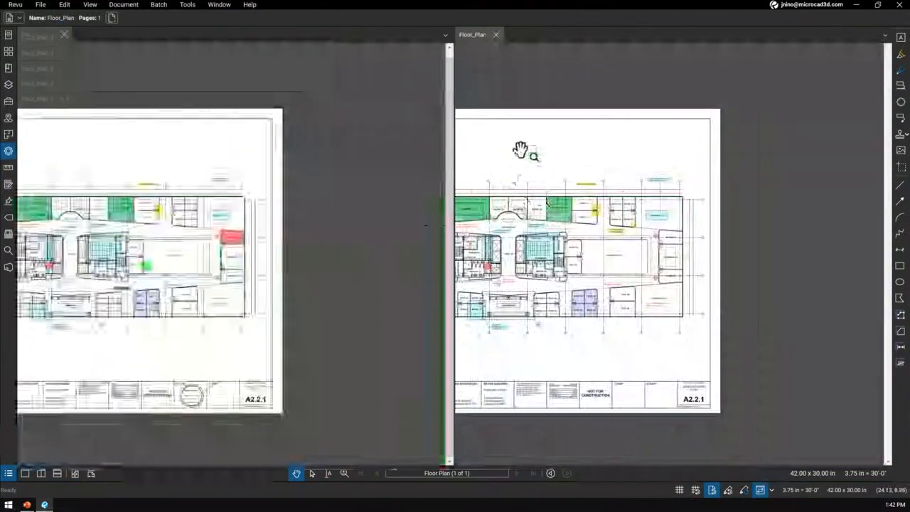
left_click(64, 35)
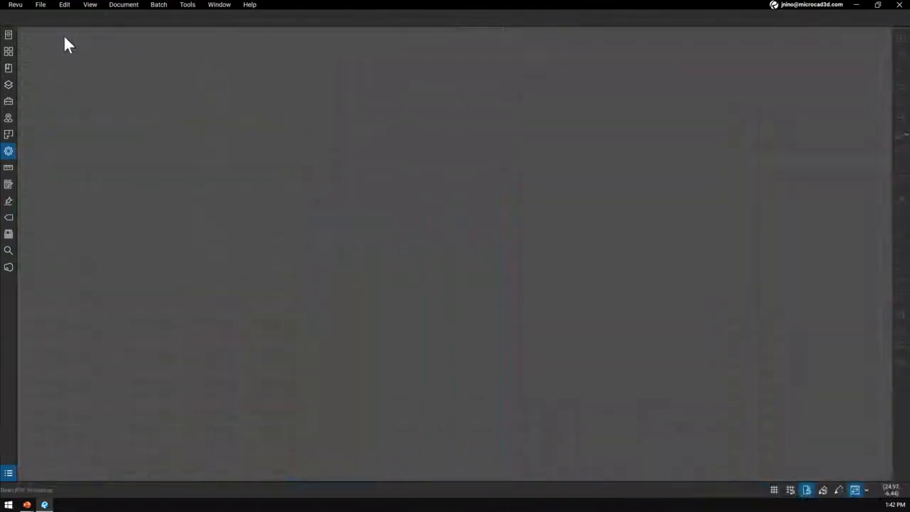
- Start a Compare Documents comparison with Floor_Plan.pdf from the Desktop as Document A
left_click(155, 5)
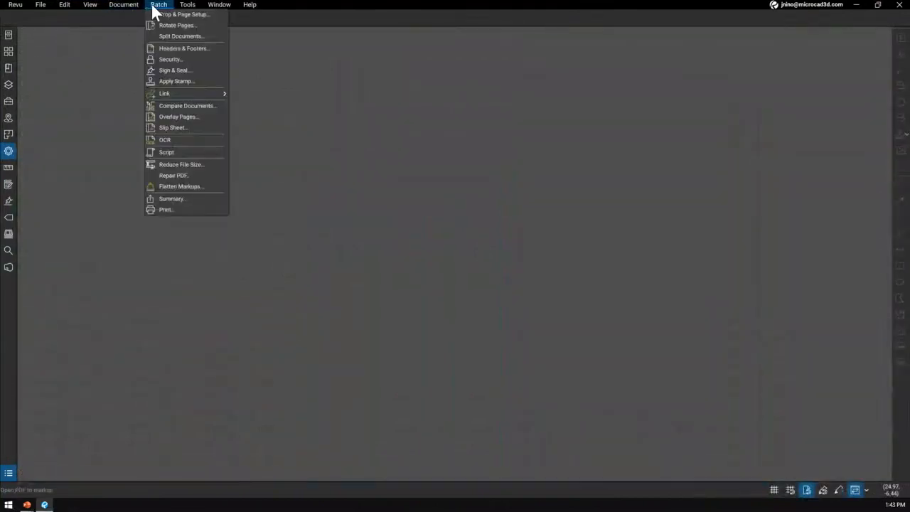
mouse_move(128, 10)
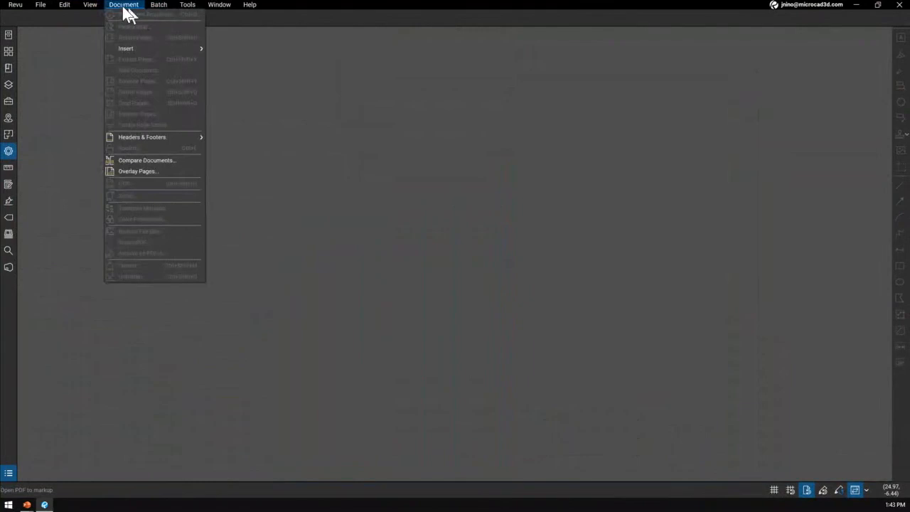
left_click(159, 161)
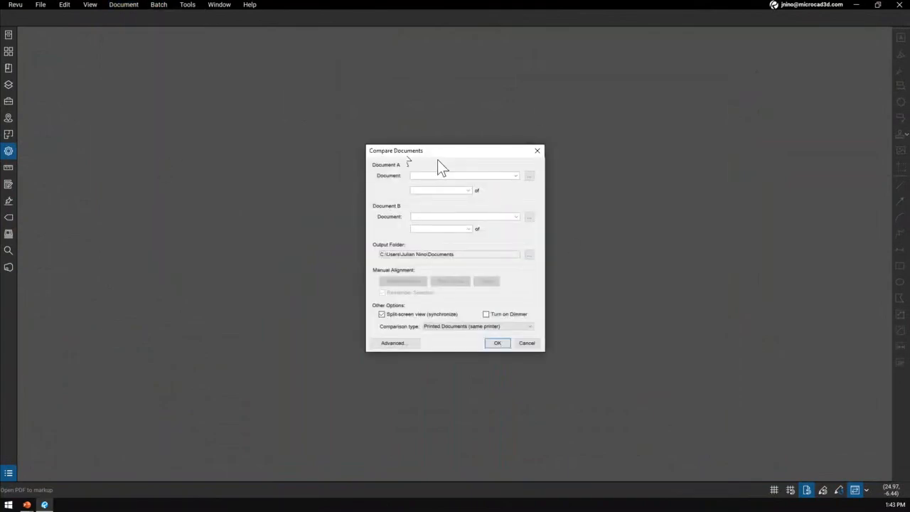
left_click(529, 177)
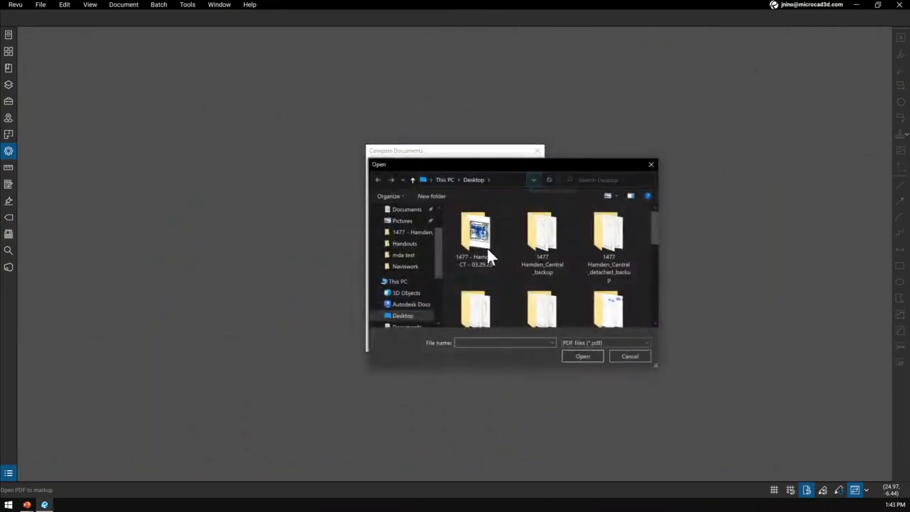
left_click_drag(655, 231, 655, 313)
left_click(548, 293)
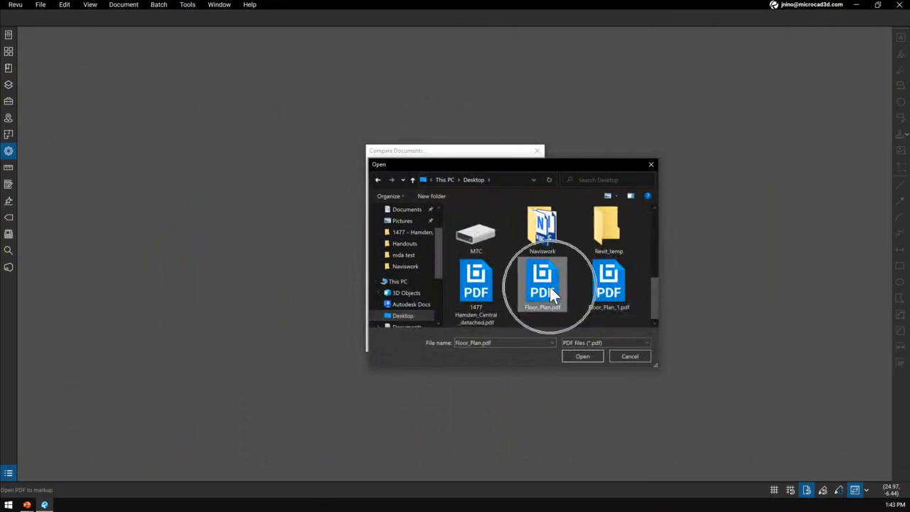
left_click(583, 356)
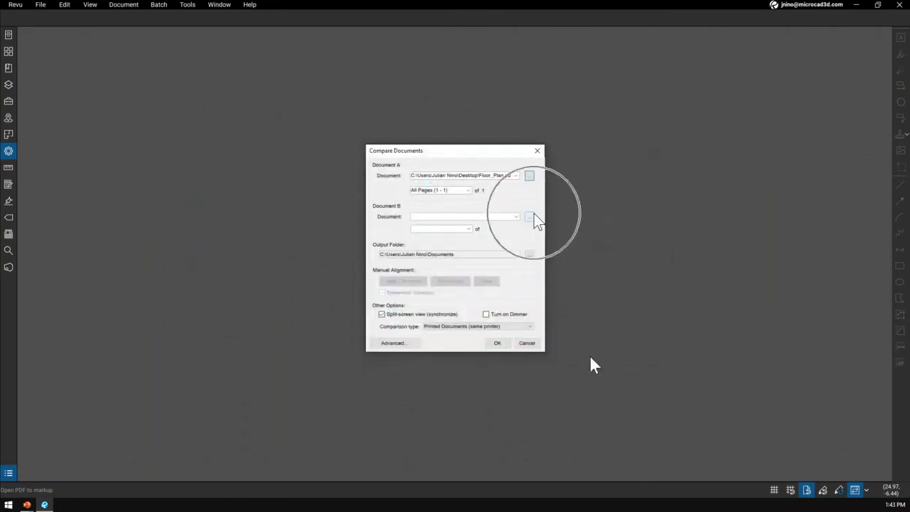
- Choose Floor_Plan_1.pdf from the Desktop as Document B of the comparison
left_click(531, 217)
left_click_drag(652, 219, 654, 288)
left_click(614, 308)
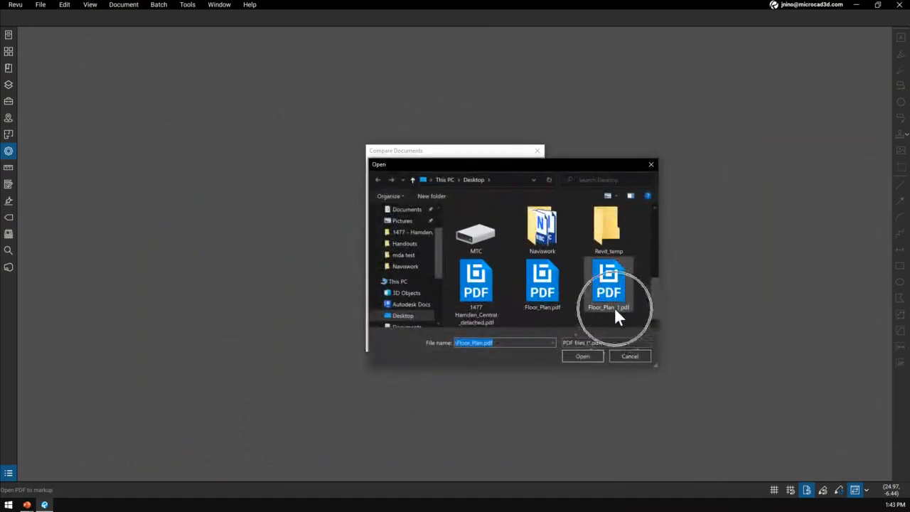
left_click(590, 357)
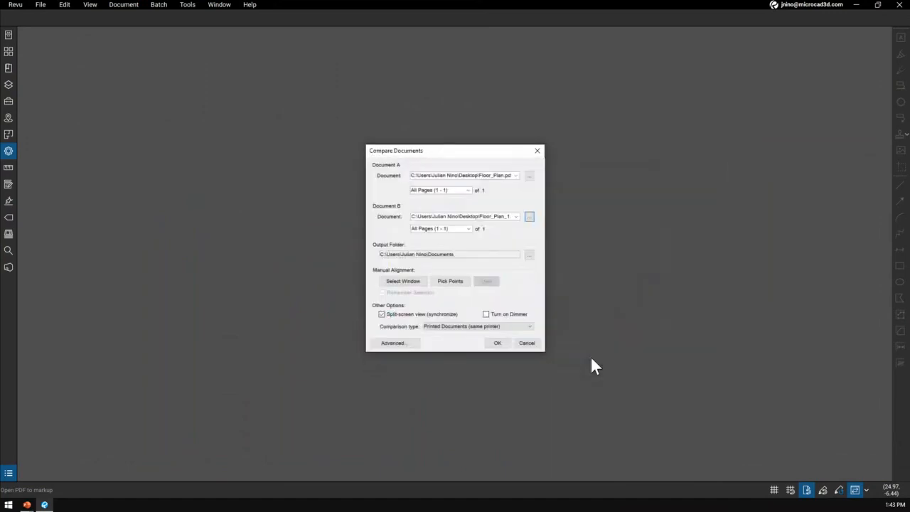
- Set the comparison's output folder to the Desktop and run it with split-screen view and the Printed Documents (same printer) type
left_click(529, 256)
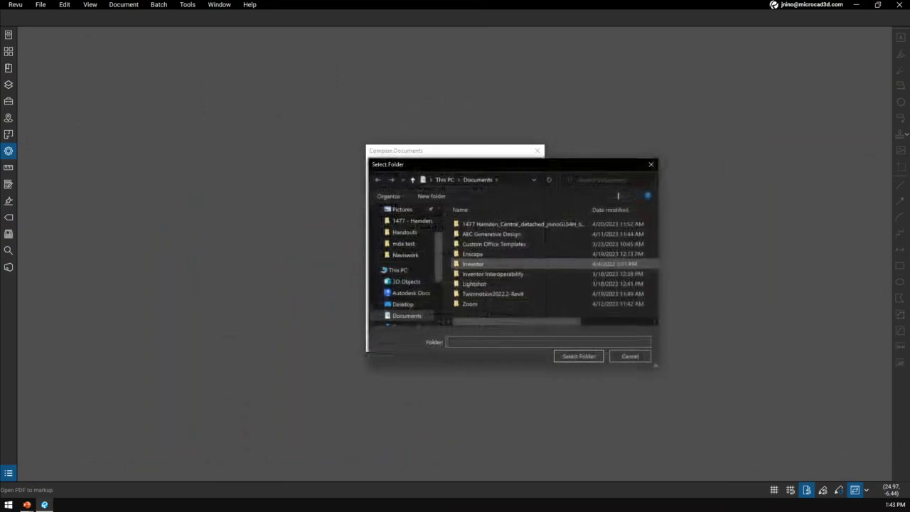
left_click(403, 305)
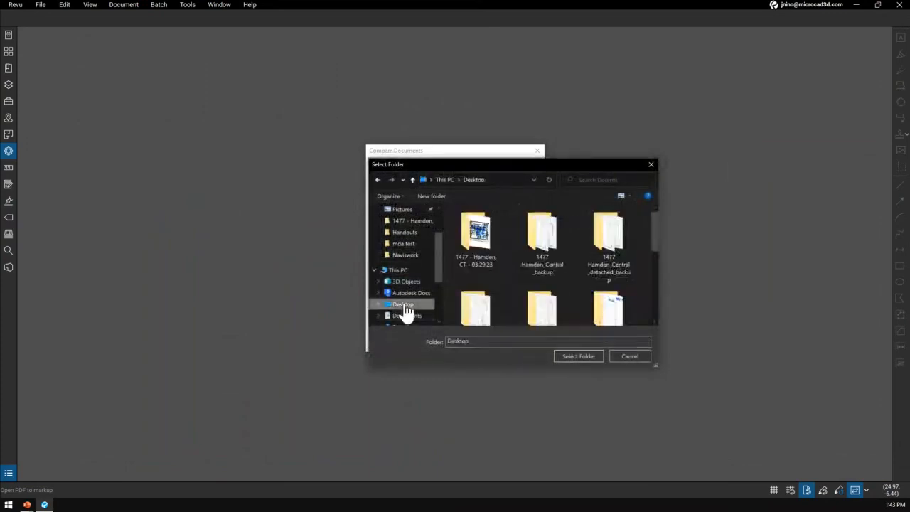
left_click(573, 356)
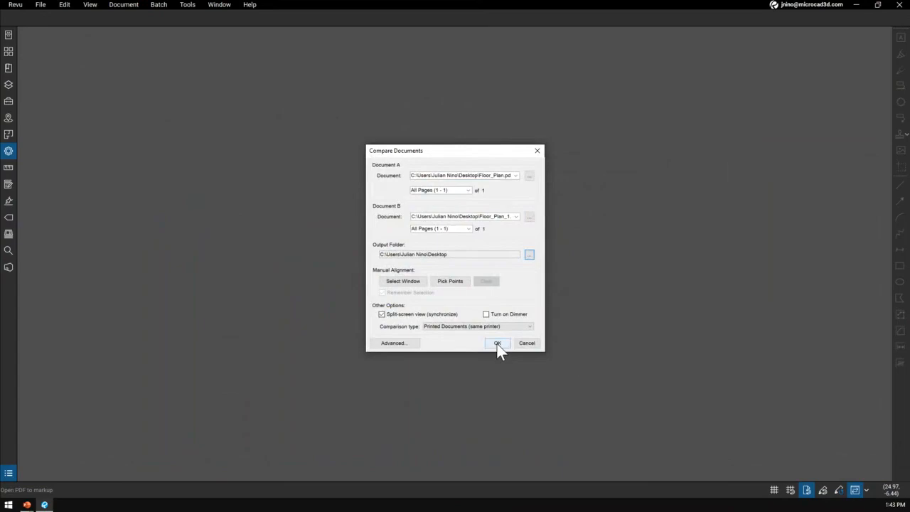
left_click(498, 343)
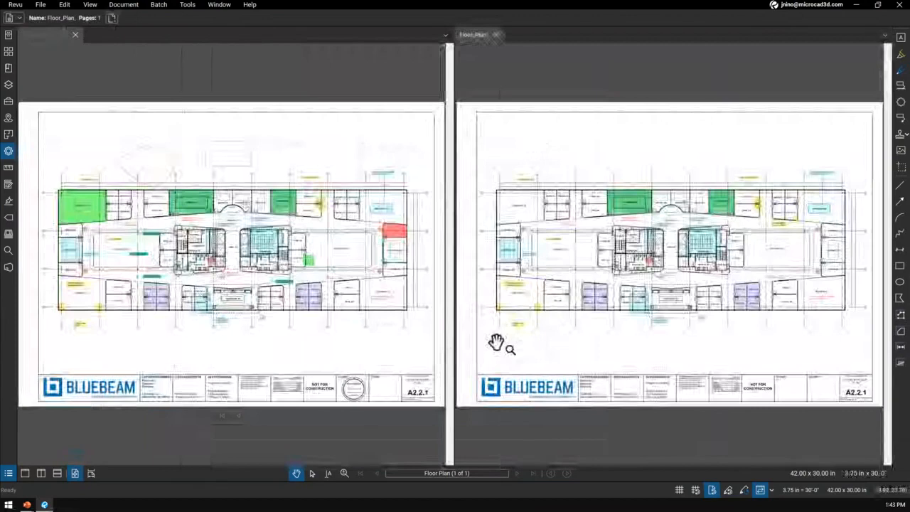
- Check the rectangle and line markups above the plan in Floor_Plan_1_Diff and close both compared documents
left_click(47, 34)
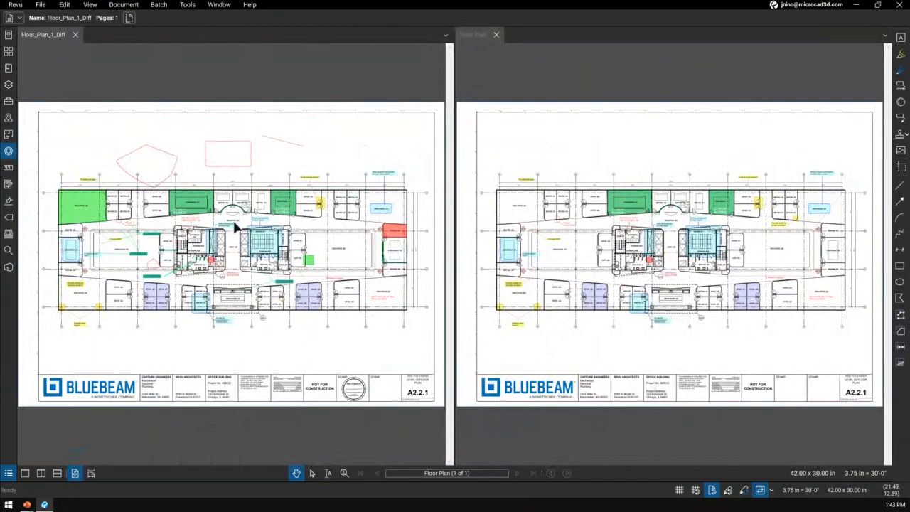
left_click(251, 156)
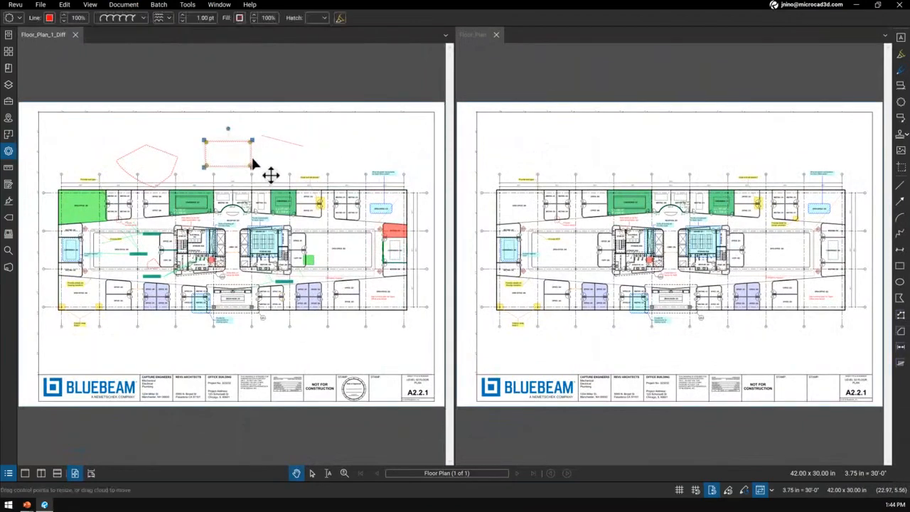
left_click(291, 142)
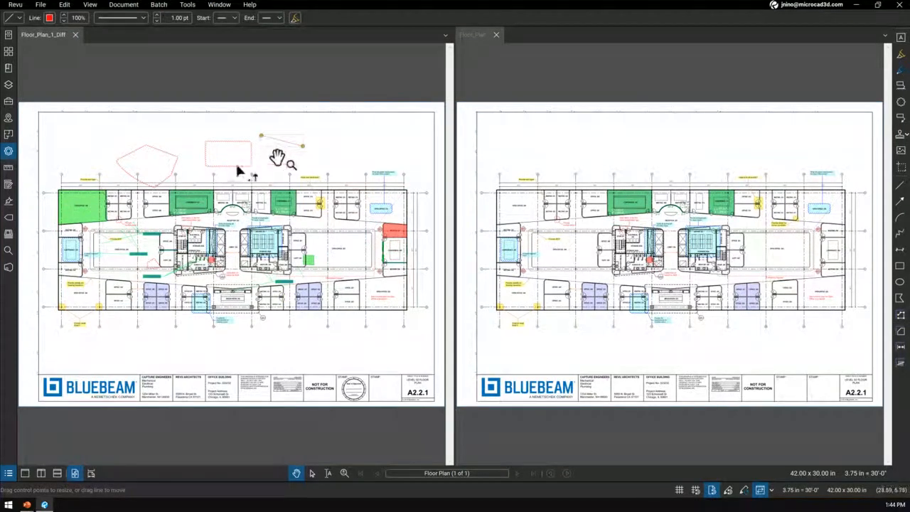
left_click(76, 36)
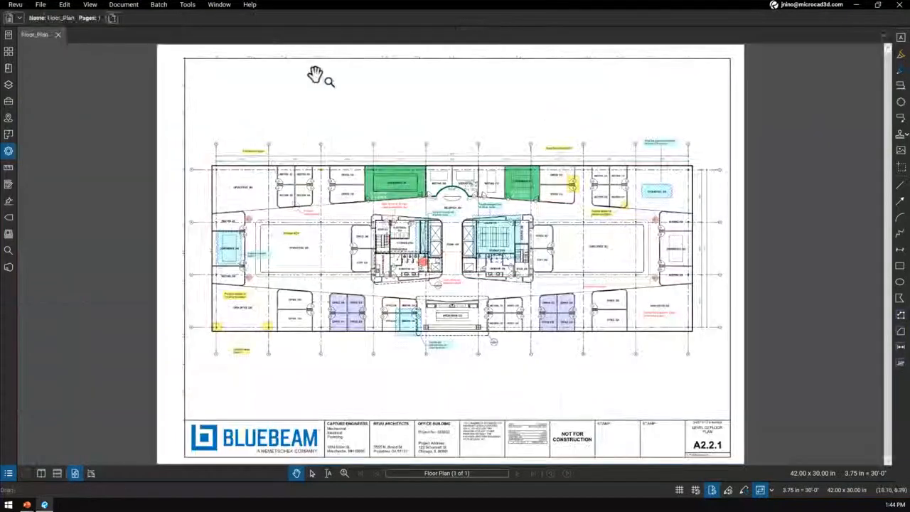
left_click(55, 37)
- Start another Compare Documents comparison and browse to the MTC folder on the Desktop for Document A
left_click(40, 6)
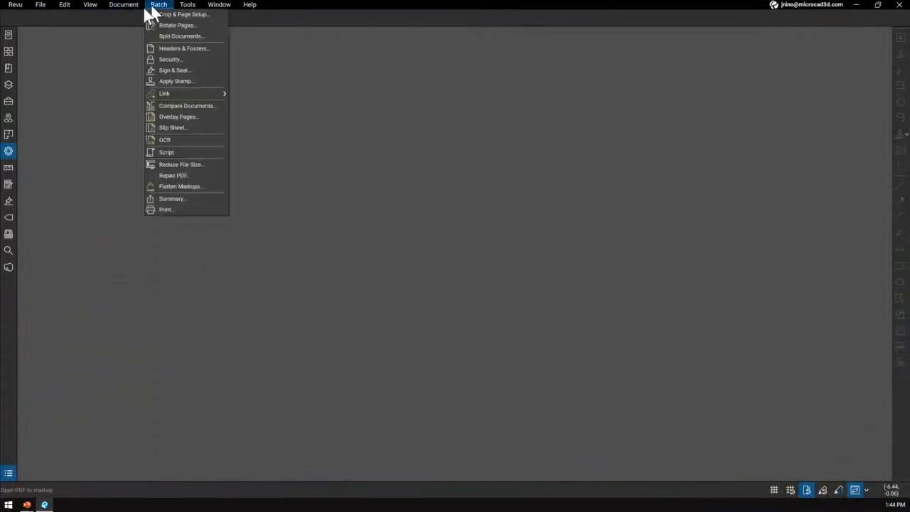
mouse_move(120, 13)
left_click(154, 161)
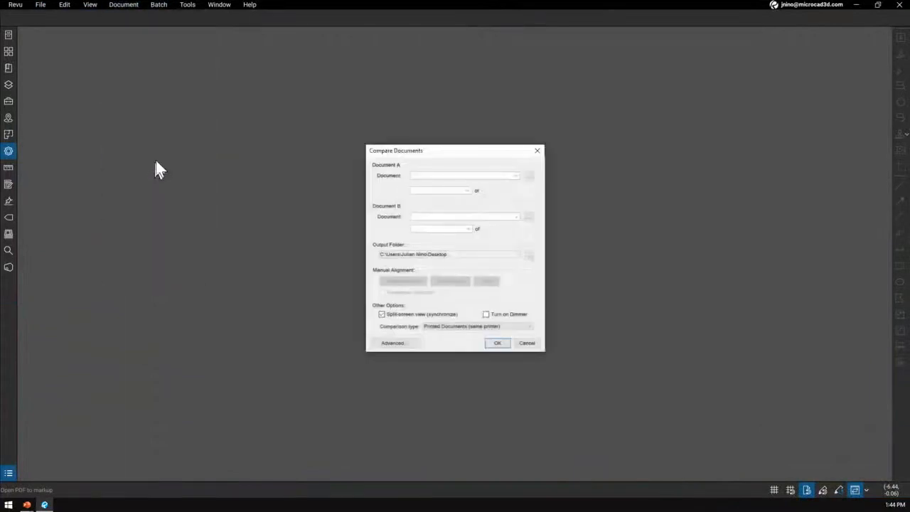
left_click(529, 178)
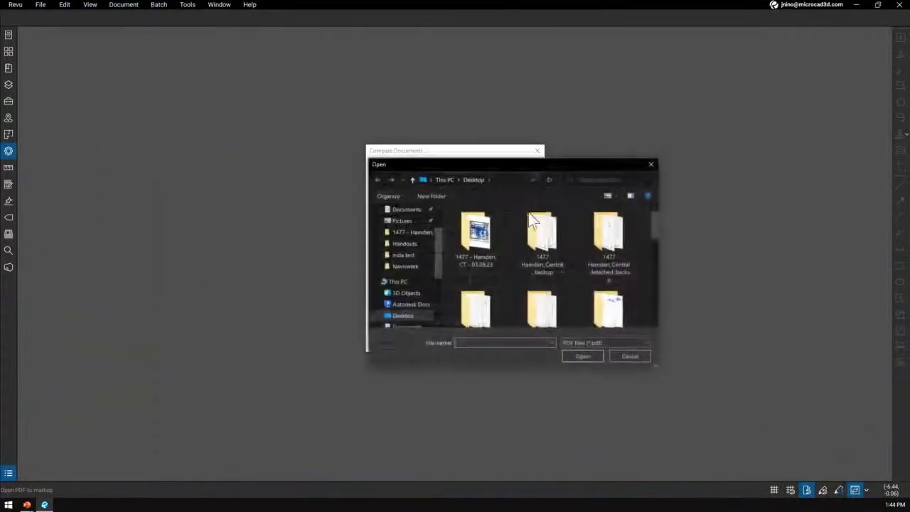
scroll(425, 263, "down", 2)
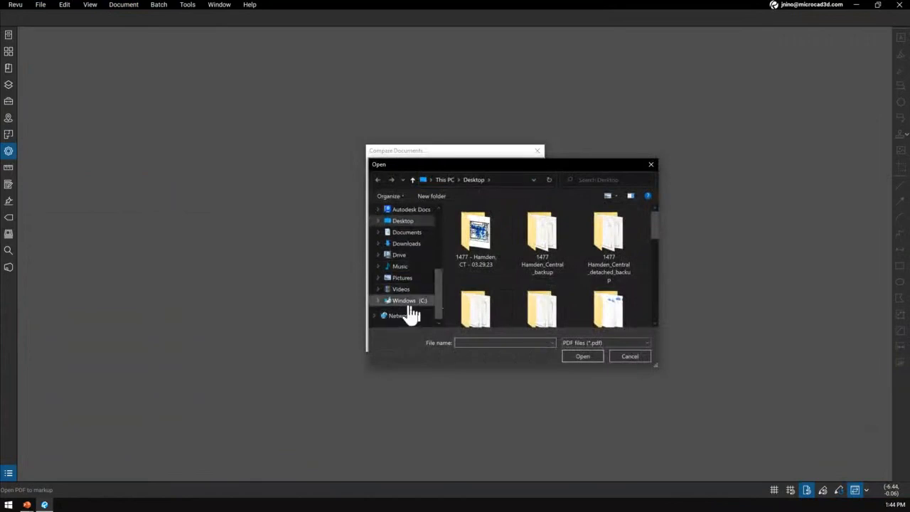
scroll(413, 314, "up", 5)
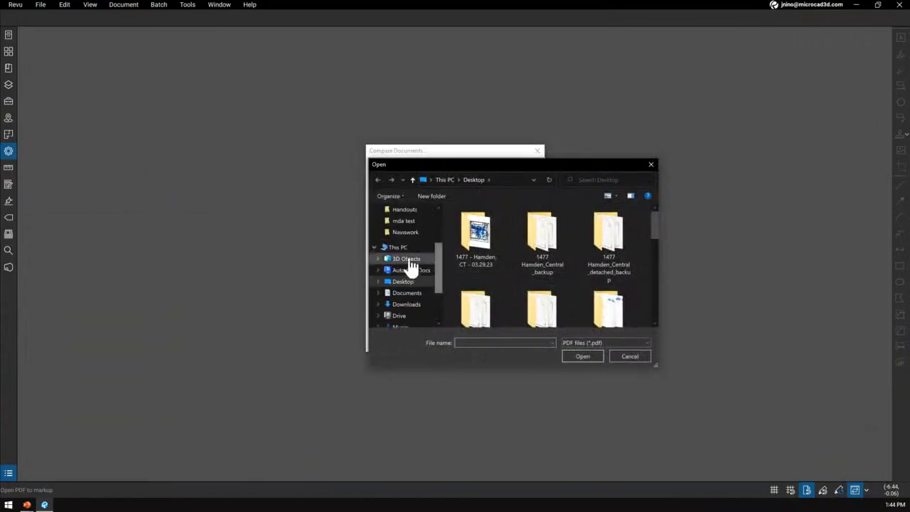
left_click(403, 229)
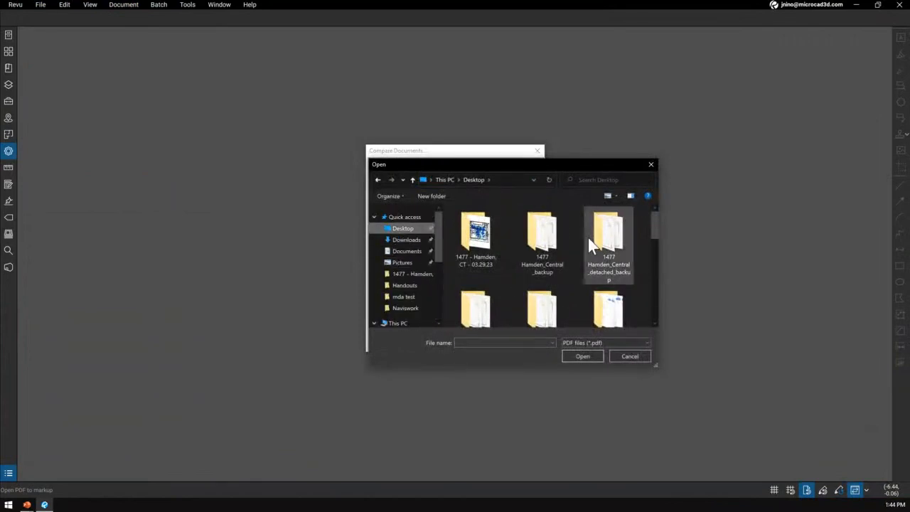
scroll(588, 238, "down", 3)
double_click(478, 238)
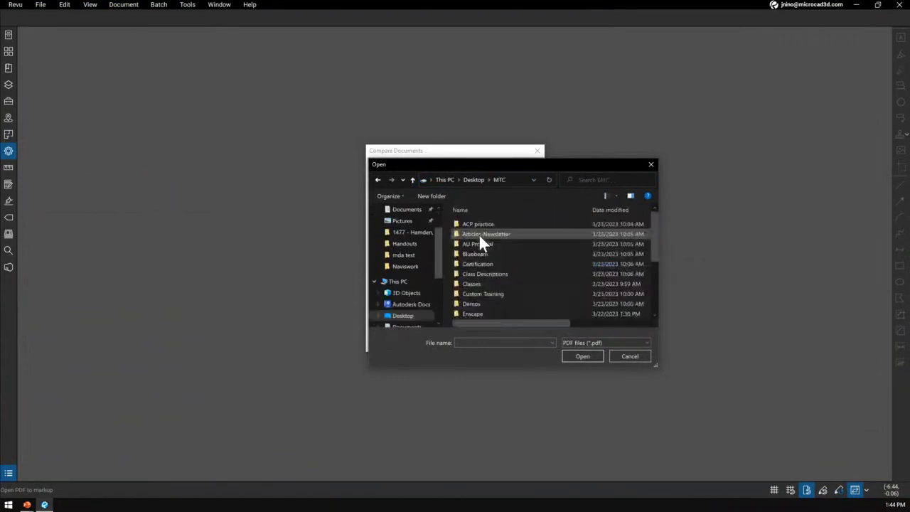
- Choose A101 Floor Plan.pdf from the Compare folder of 01 - Webinar Revu 20, within MTC's Webinars folder, as Document A
double_click(473, 254)
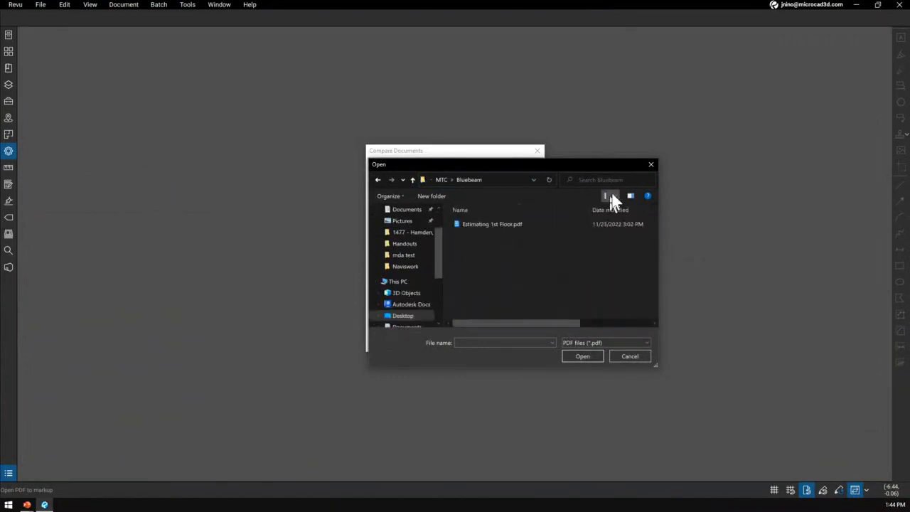
left_click(379, 180)
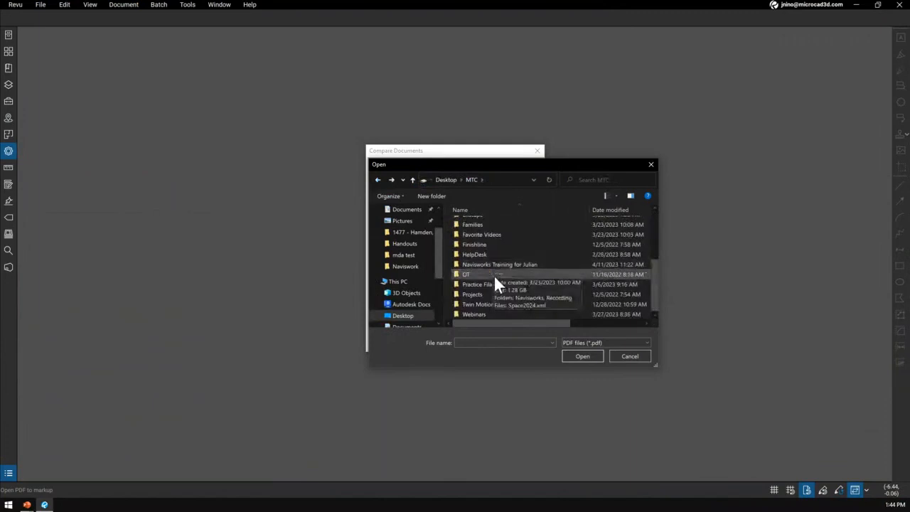
double_click(472, 312)
double_click(476, 224)
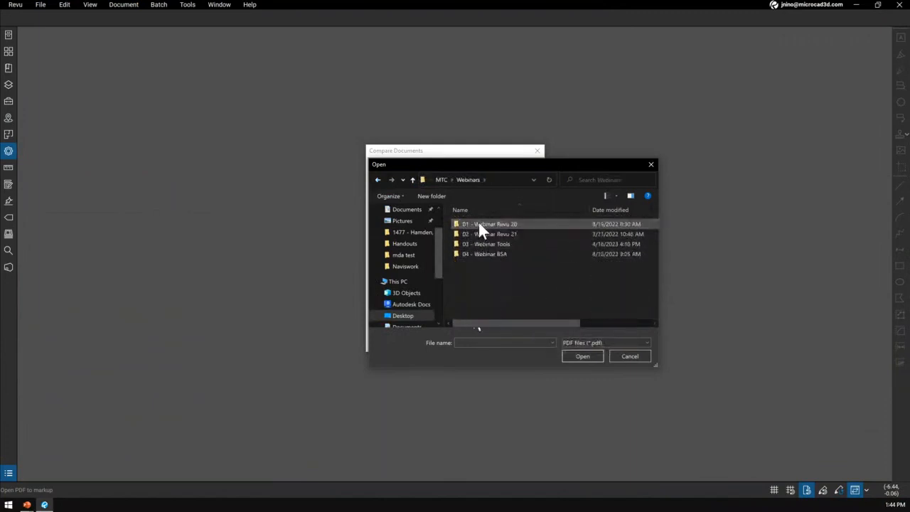
double_click(495, 234)
left_click(378, 180)
double_click(494, 225)
double_click(480, 223)
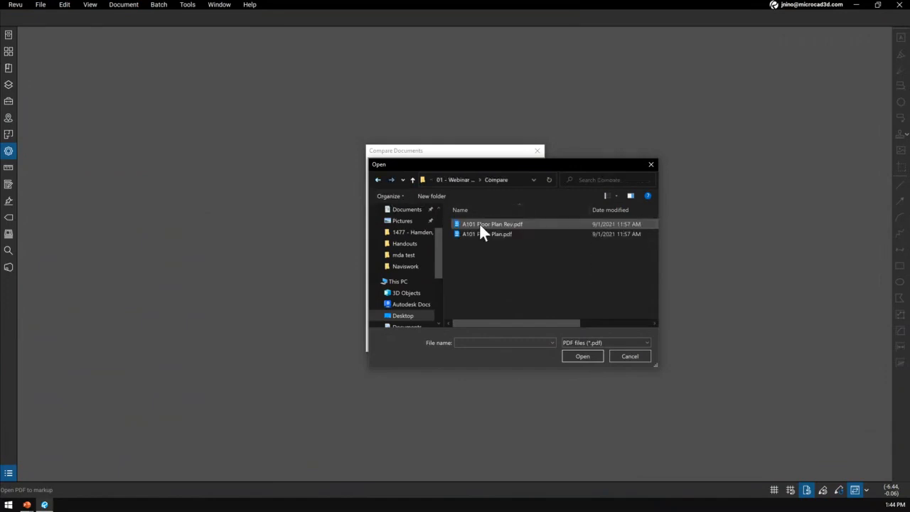
left_click(492, 236)
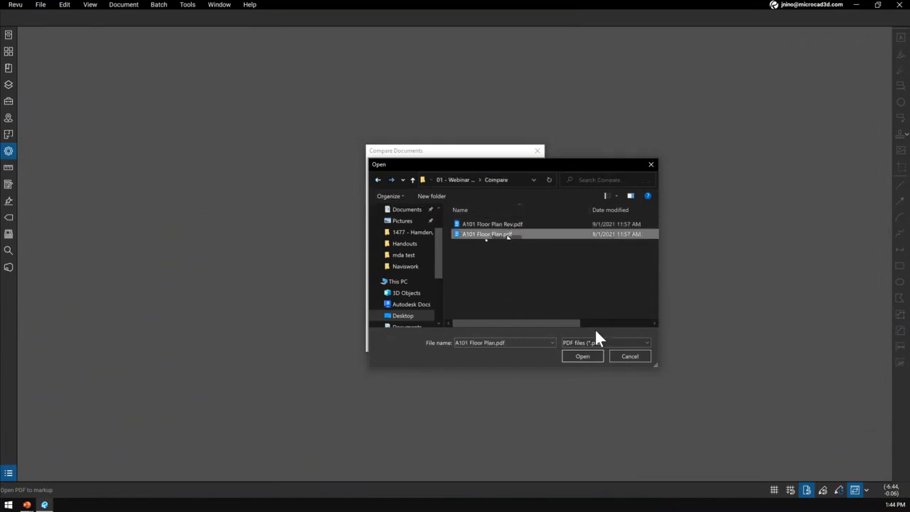
left_click(573, 357)
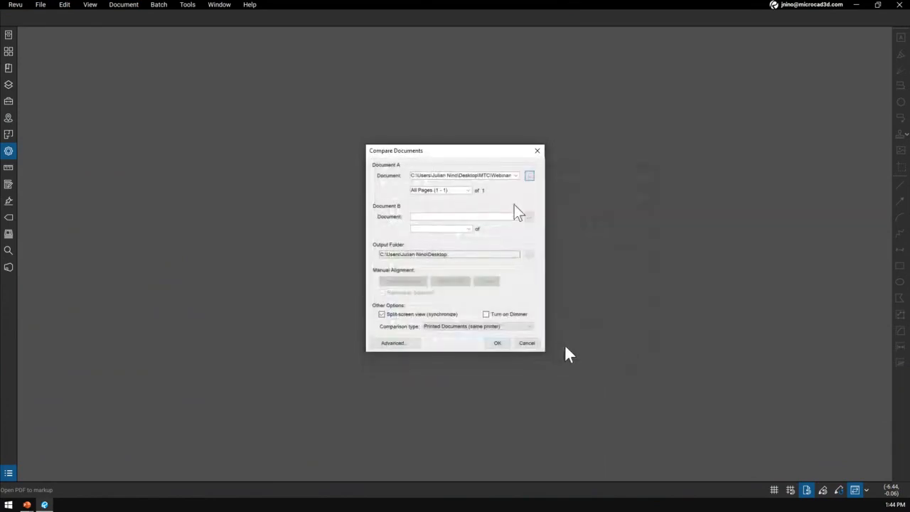
- Choose A101 Floor Plan Rev.pdf as Document B and run the comparison with split-screen view and the Printed Documents (same printer) type
left_click(532, 217)
left_click(483, 224)
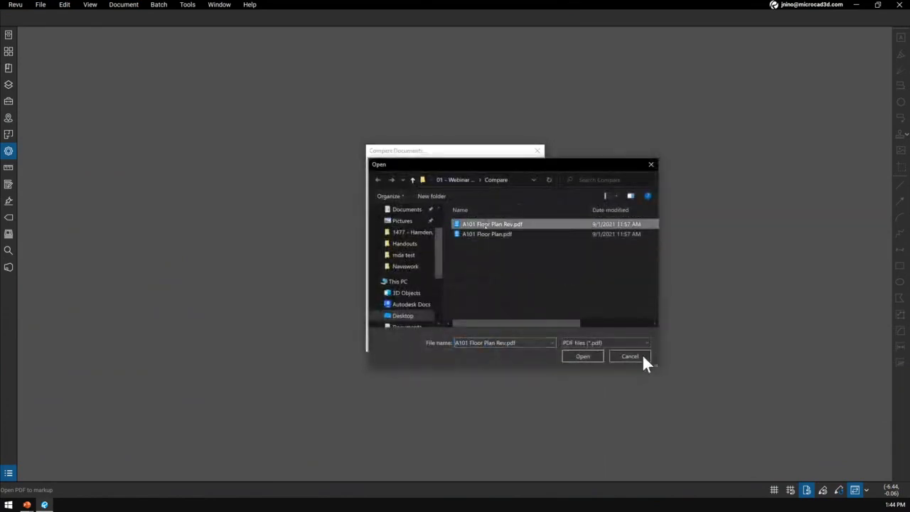
left_click(583, 356)
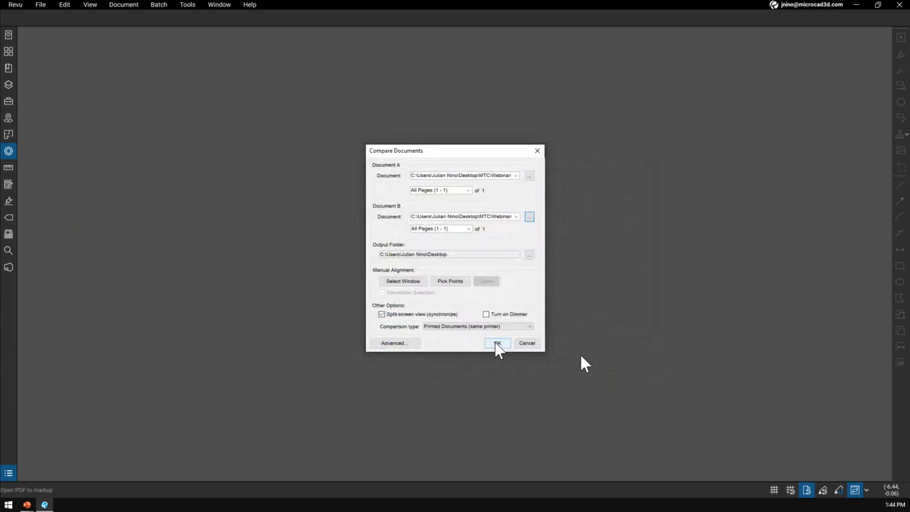
left_click(497, 342)
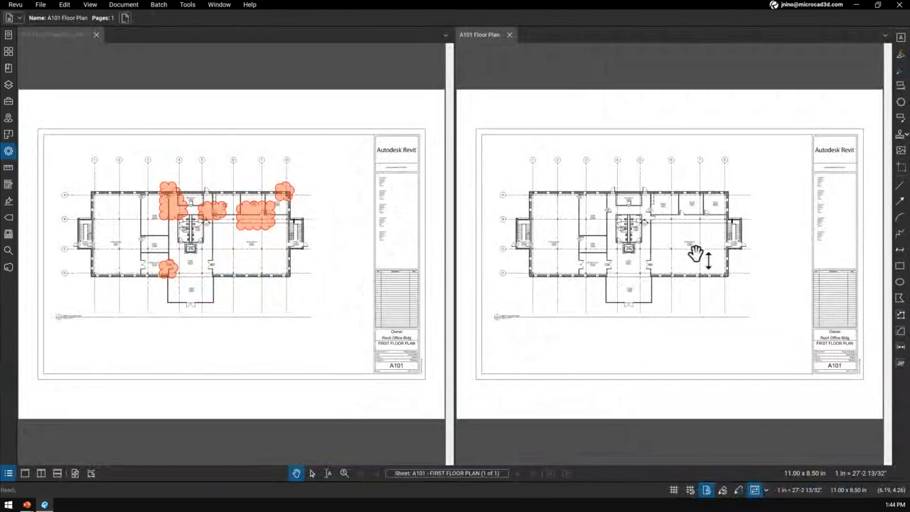
- Examine the clouded difference at the outer corner of Office 109 against the same corner in the A101 Floor Plan
left_click(756, 498)
left_click_drag(720, 201, 687, 208)
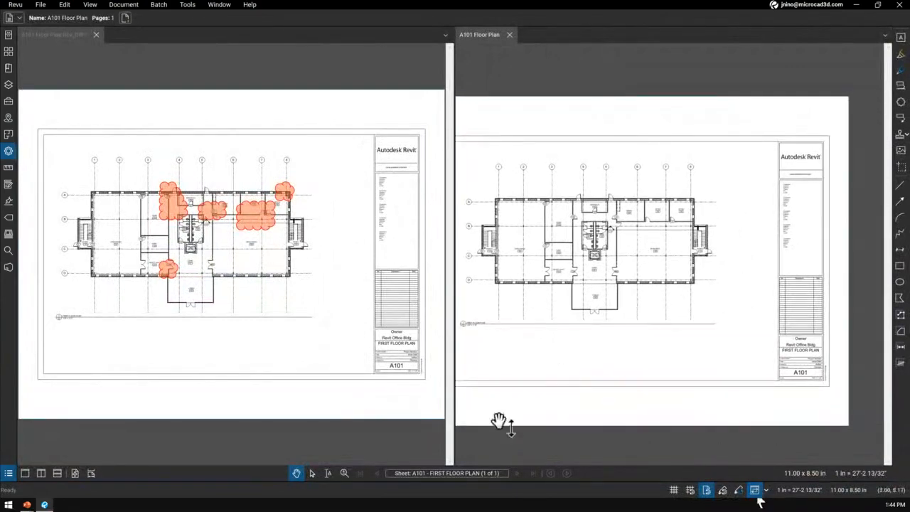
scroll(697, 204, "up", 5)
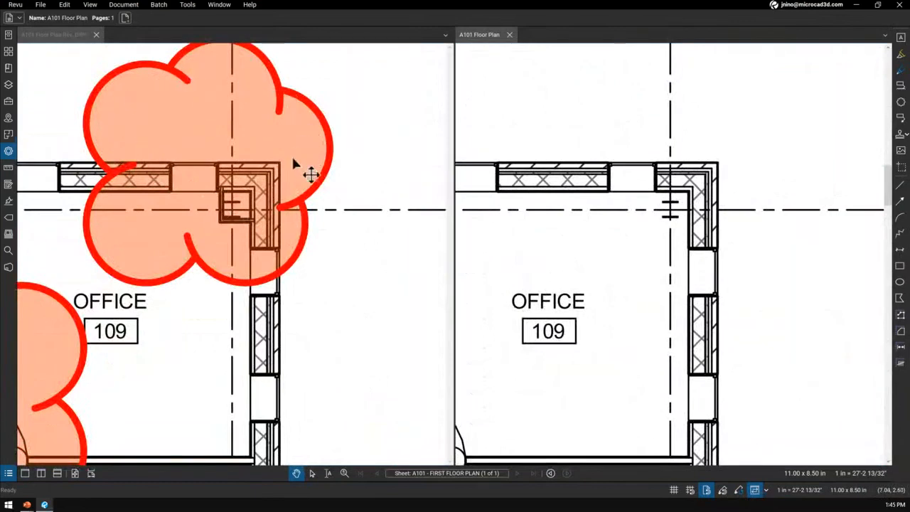
key("ctrl")
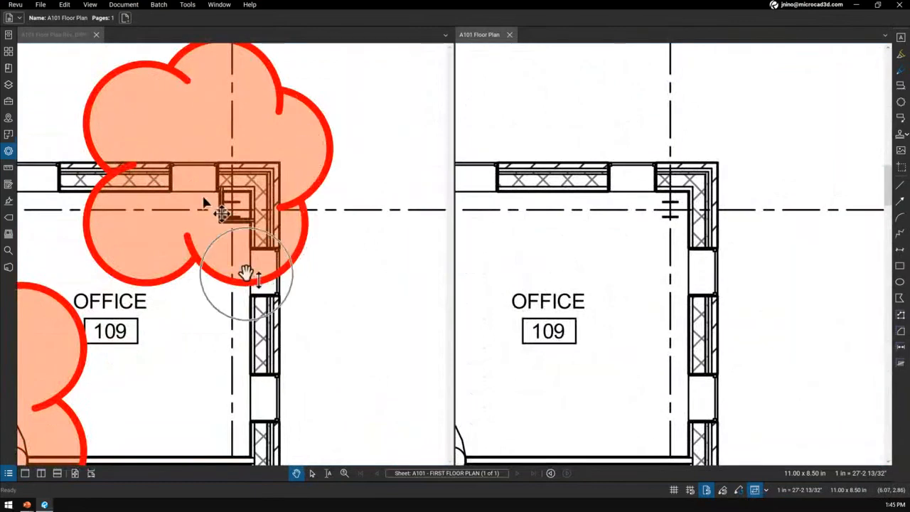
key("ctrl")
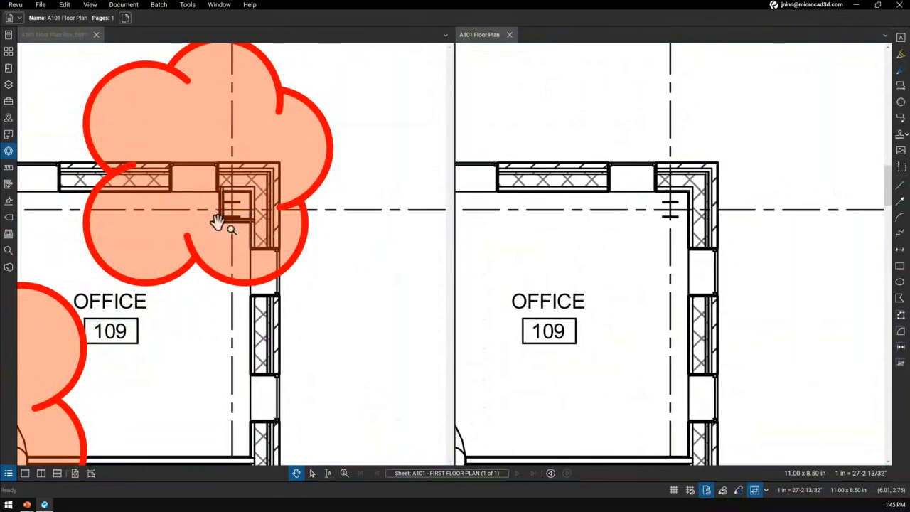
key("ctrl")
key("ctrl")
scroll(632, 223, "down", 2)
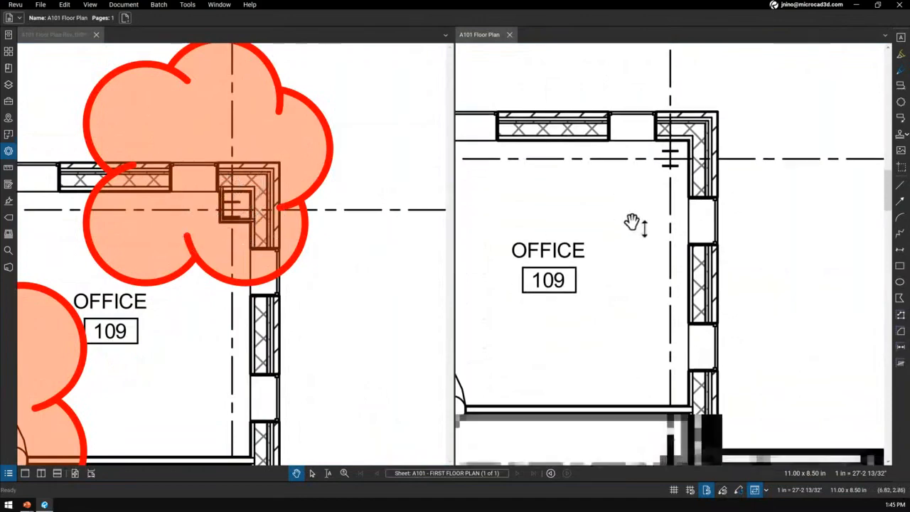
- Compare the clouded door and wall differences around Offices 108 and 109, Break 107 and Work 113 with the A101 Floor Plan
left_click_drag(524, 321, 695, 328)
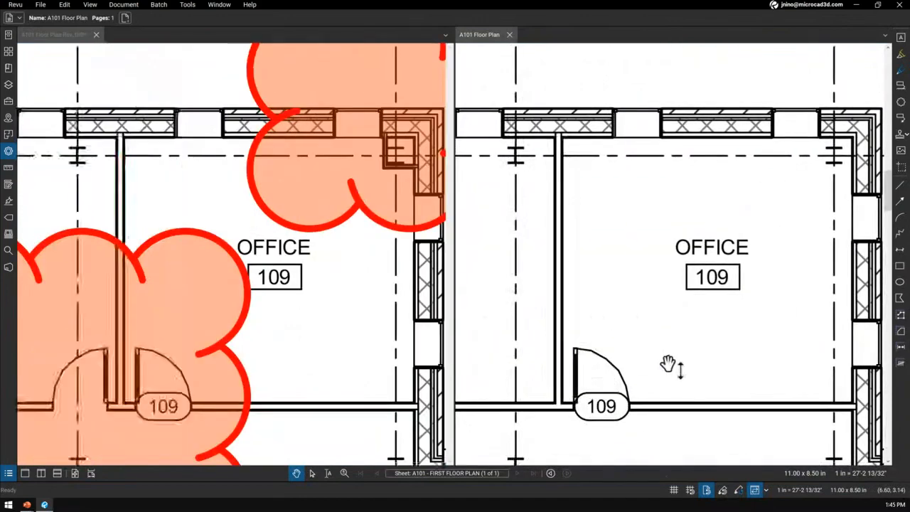
key("ctrl")
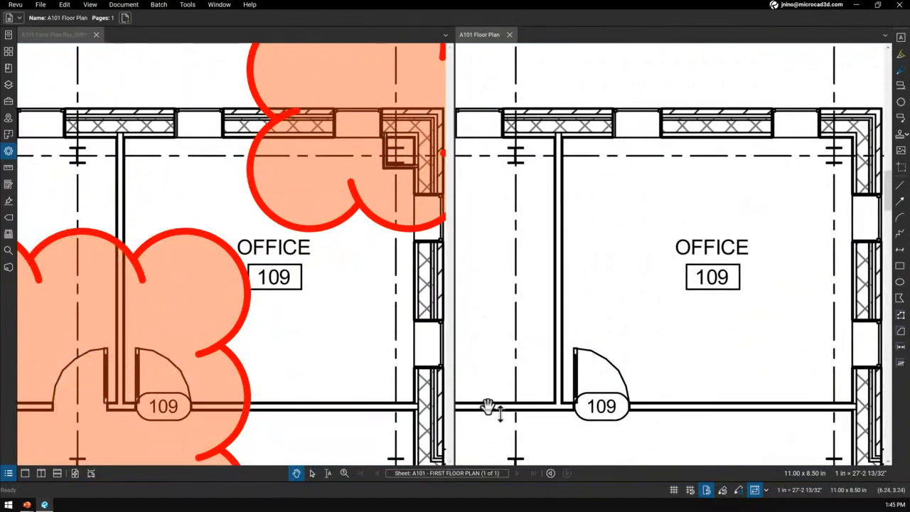
scroll(505, 384, "down", 3)
left_click_drag(512, 333, 646, 335)
scroll(630, 331, "down", 4)
scroll(626, 329, "down", 5)
scroll(626, 329, "down", 4)
left_click_drag(571, 341, 697, 330)
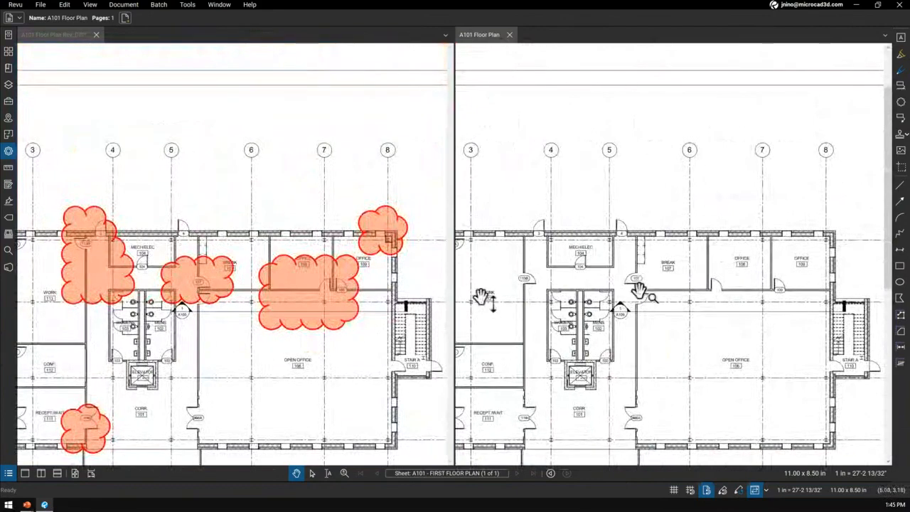
scroll(640, 292, "up", 6)
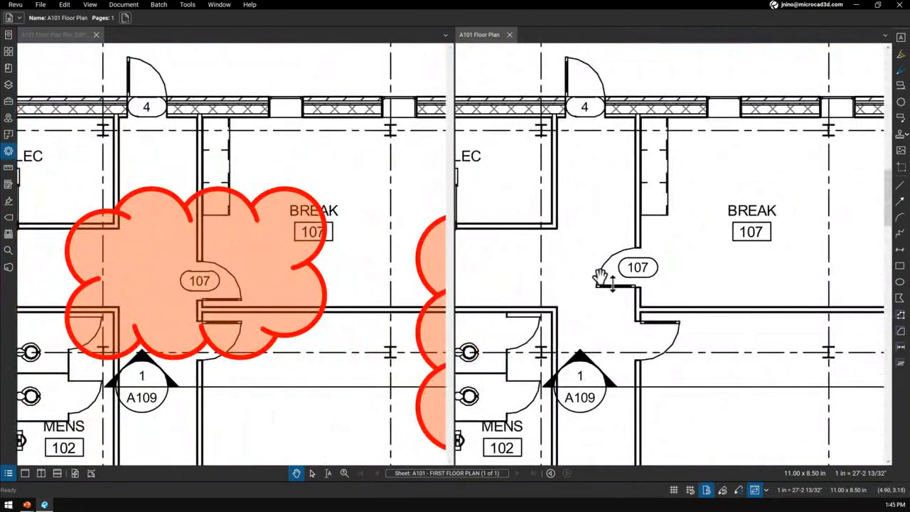
scroll(601, 277, "down", 5)
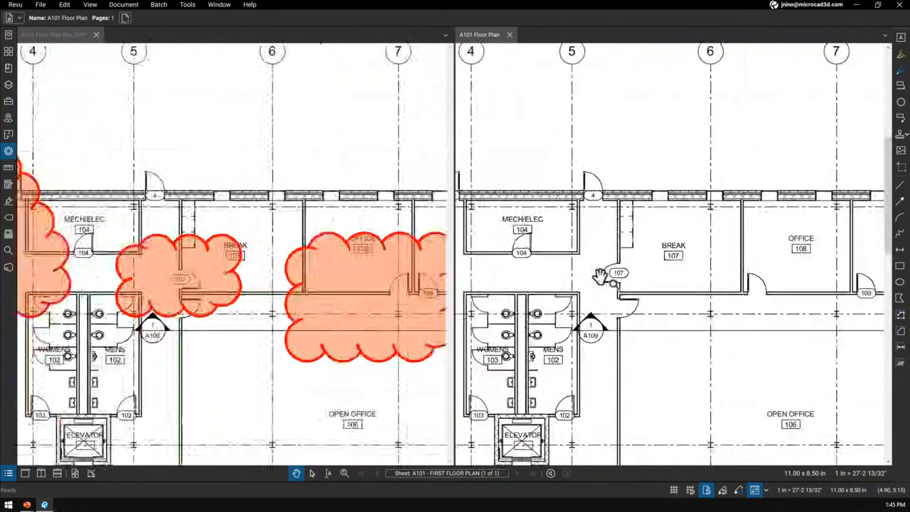
left_click_drag(555, 269, 695, 248)
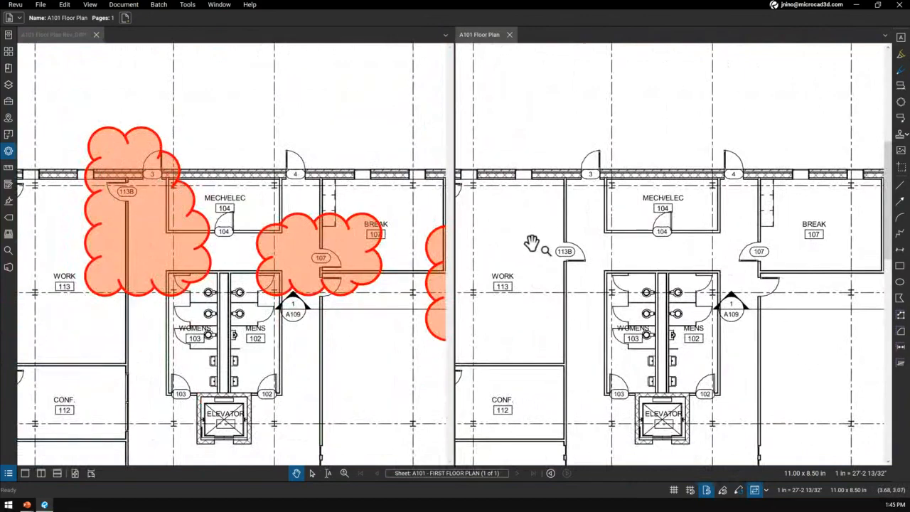
- Close the A101 comparison result and the A101 Floor Plan
left_click(97, 35)
left_click(509, 298)
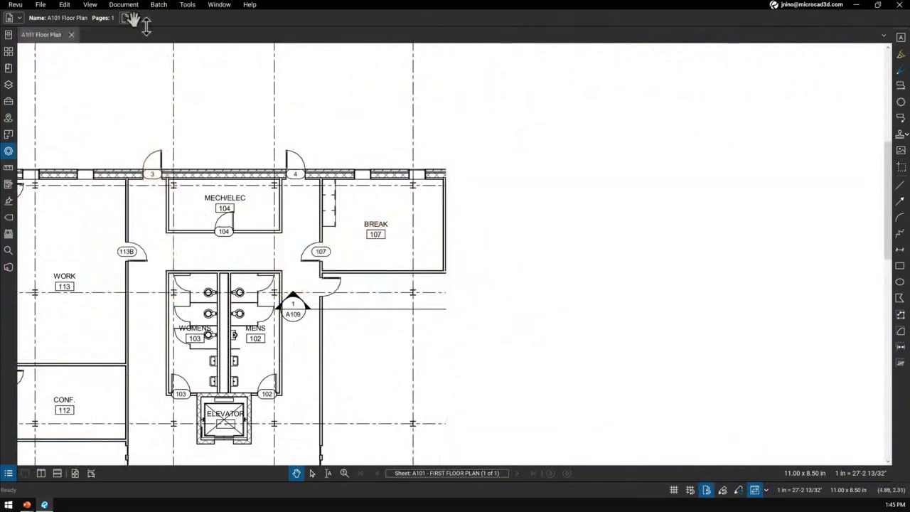
left_click(71, 34)
- Start a page overlay and add E3.02 (1).pdf from the Overlay folder as a red base layer
left_click(128, 7)
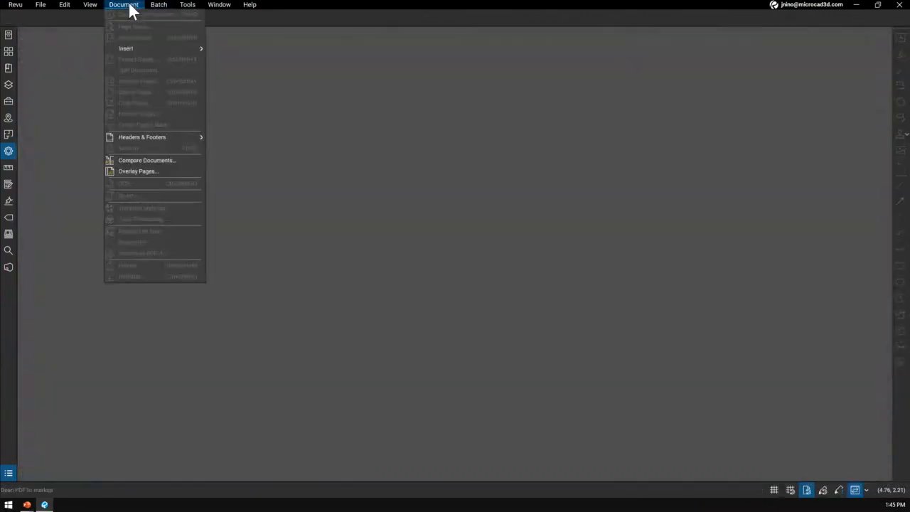
left_click(149, 172)
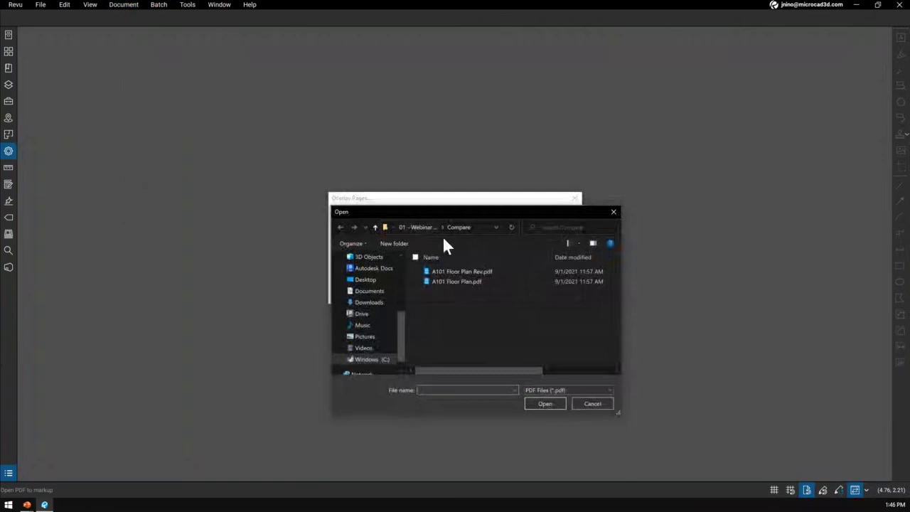
left_click(421, 228)
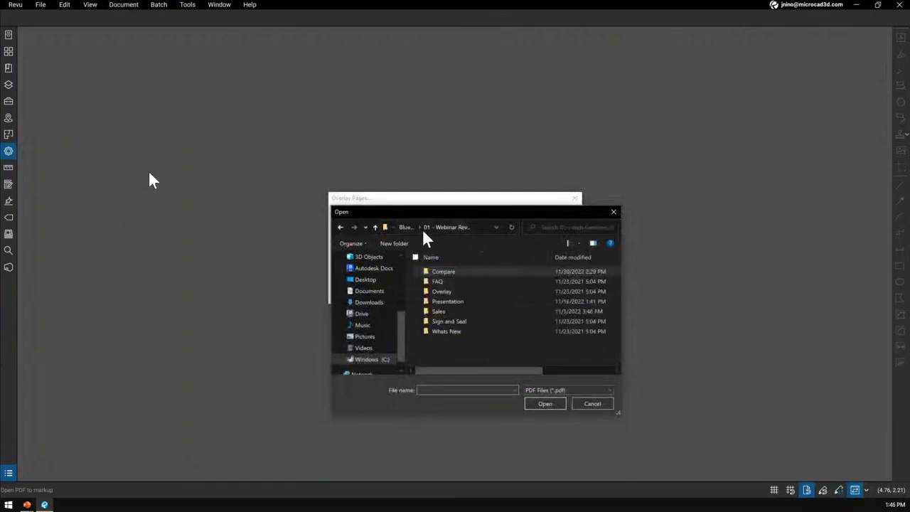
double_click(455, 295)
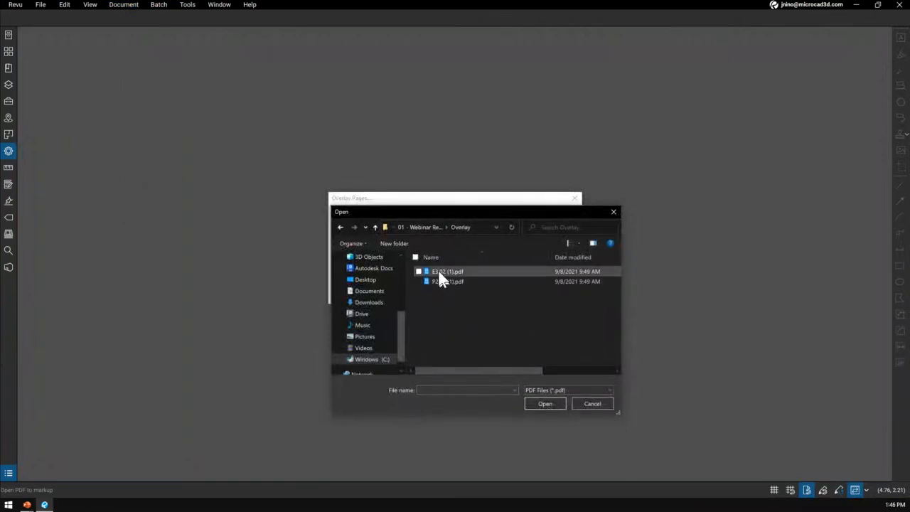
key("ctrl")
key("ctrl")
left_click(438, 273)
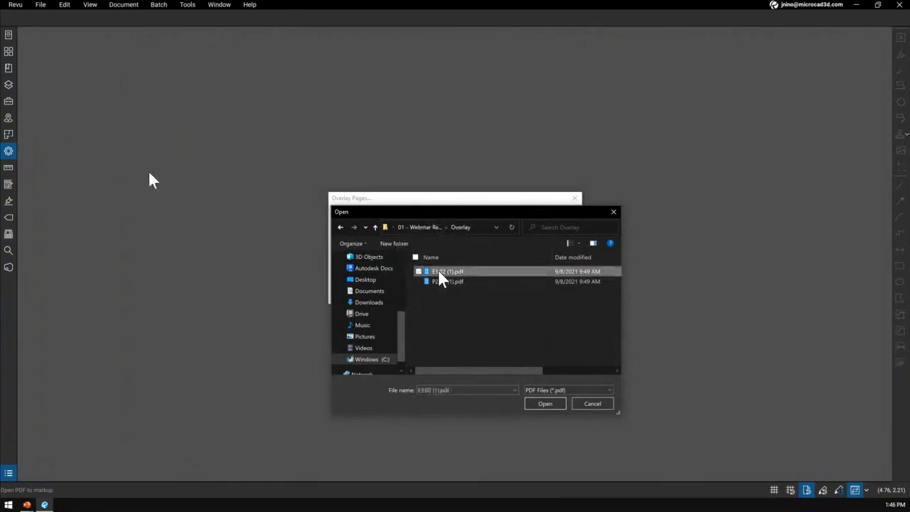
left_click(542, 408)
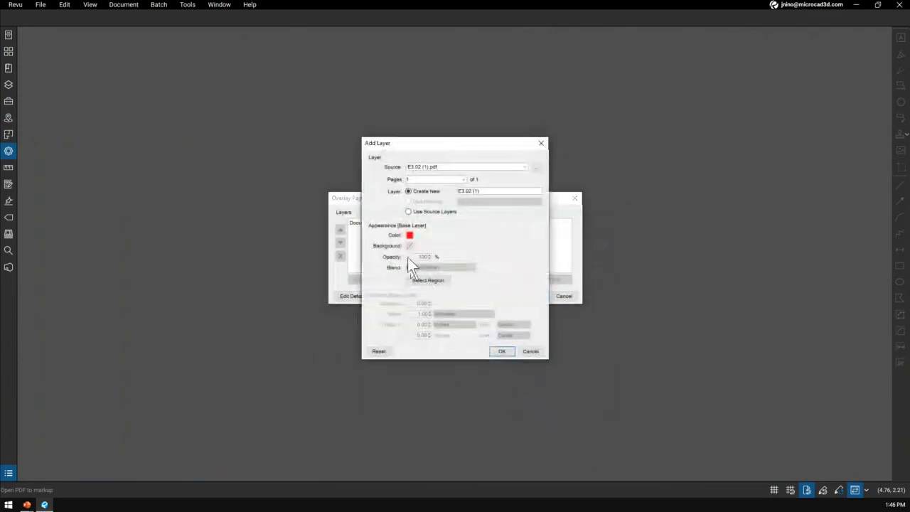
key("ctrl")
key("ctrl")
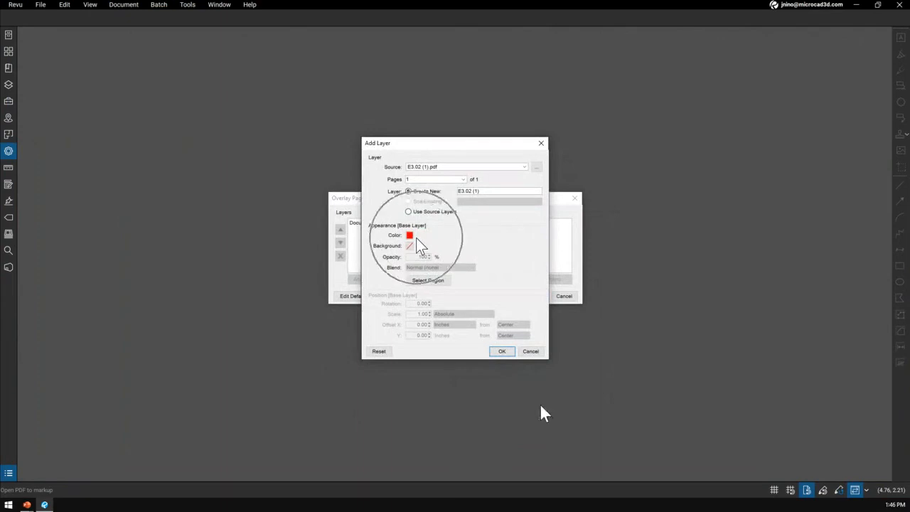
left_click(501, 351)
- Add P2.01 (1).pdf as a green layer, generate the overlay without alignment, and close it without saving
left_click(409, 279)
left_click(411, 282)
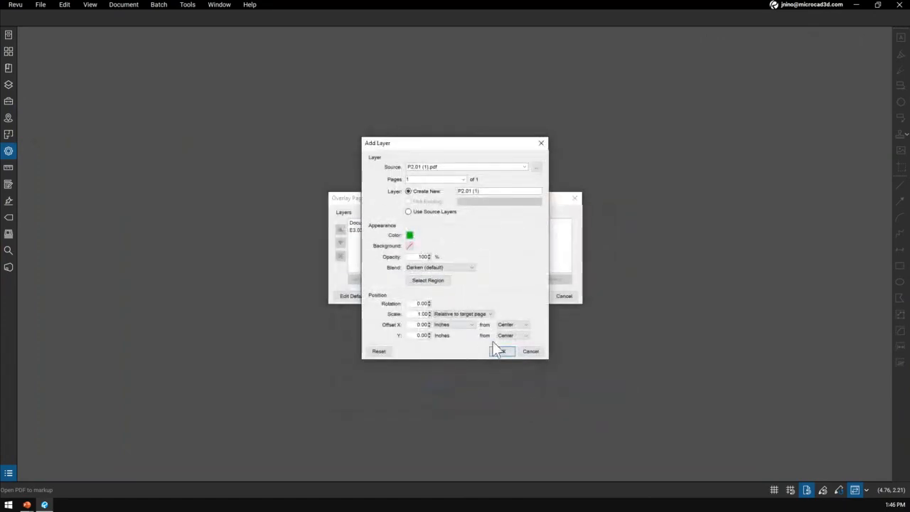
left_click(510, 353)
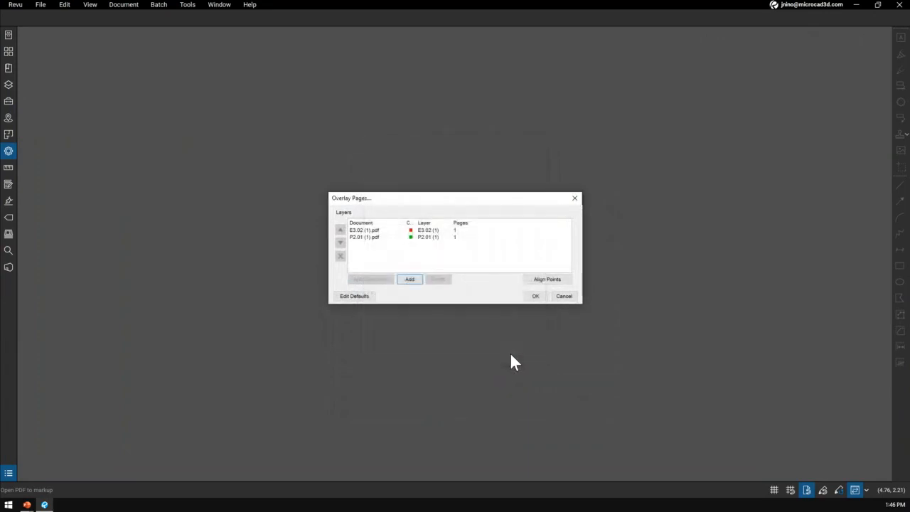
left_click(535, 296)
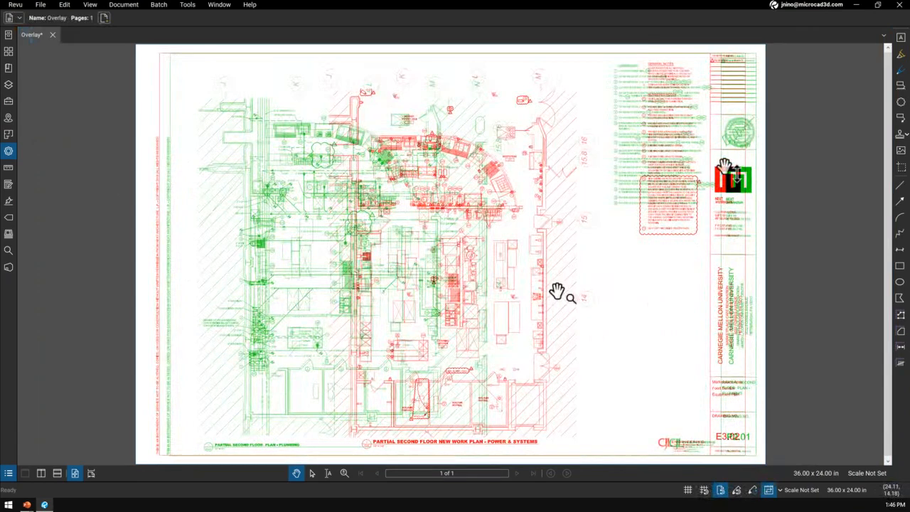
left_click(52, 34)
left_click(512, 298)
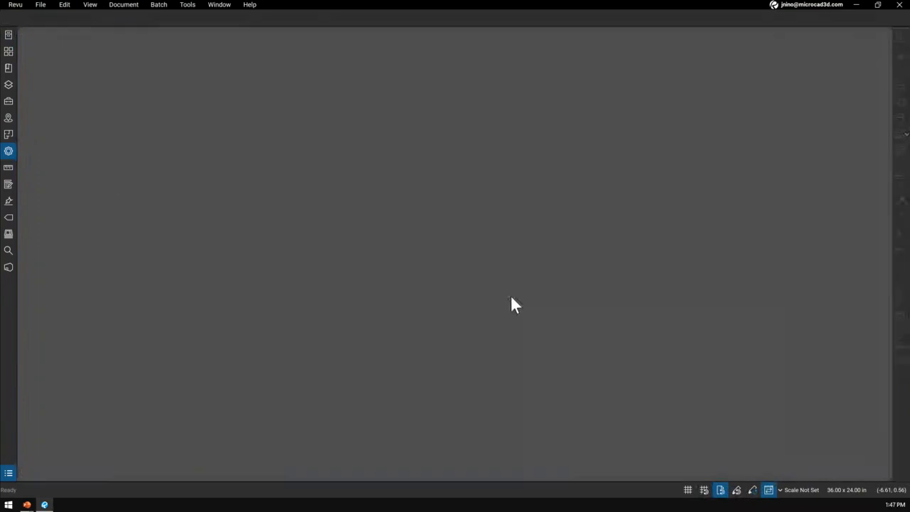
- Start a new page overlay with E3.02 (1).pdf as the red base layer
left_click(128, 8)
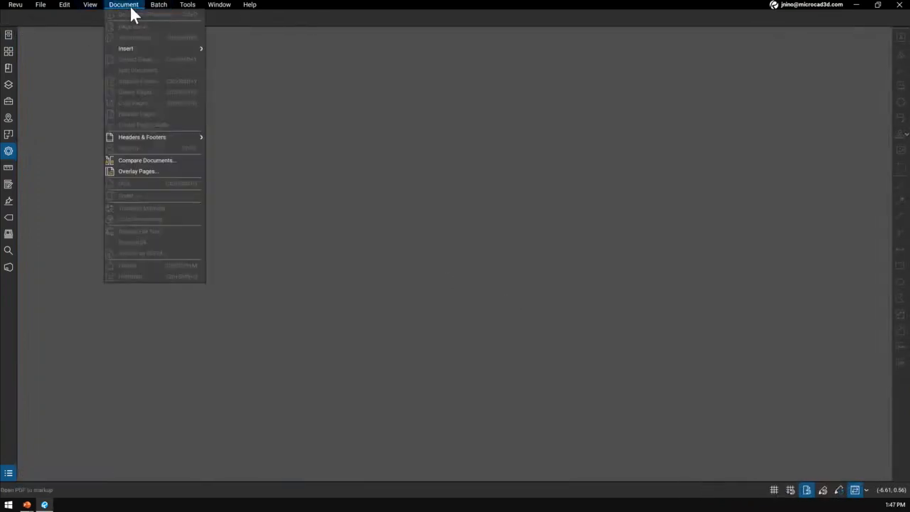
left_click(159, 171)
left_click(435, 271)
left_click(545, 405)
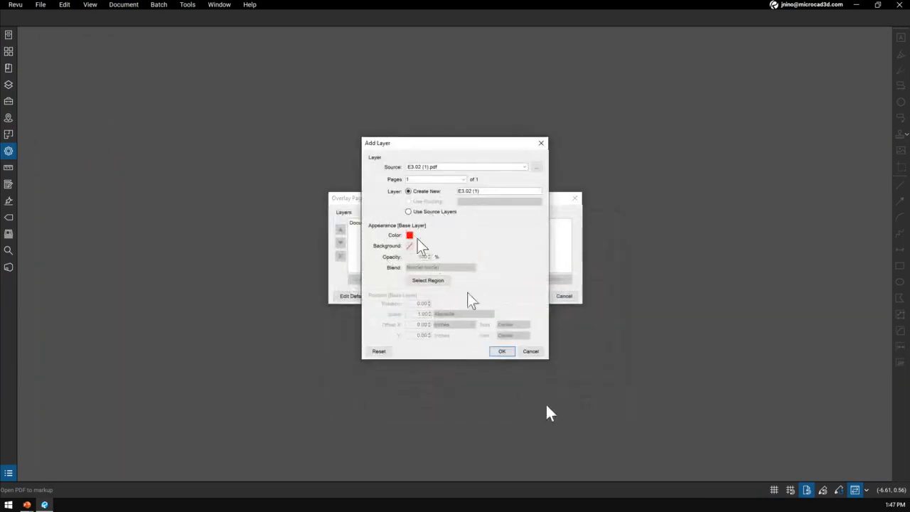
left_click(501, 352)
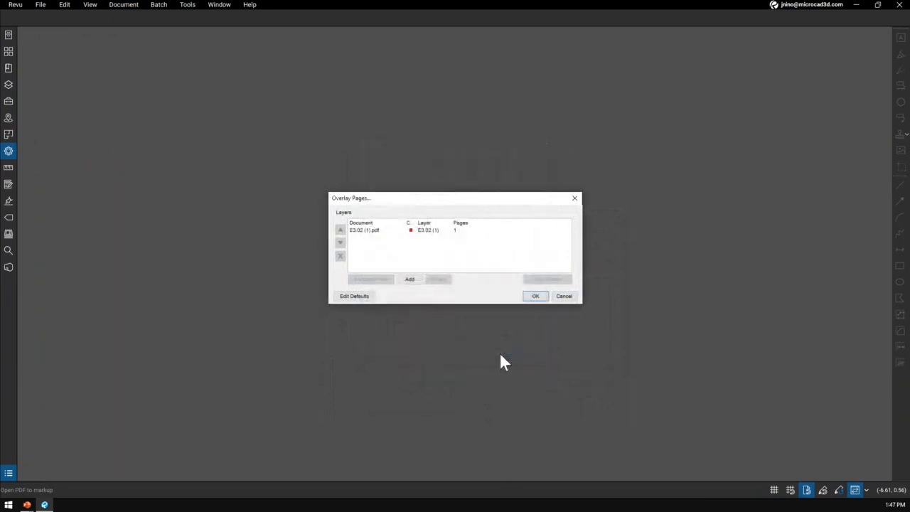
- Add P2.01 (1).pdf to the overlay as a green layer with the default position settings
left_click(410, 279)
left_click(433, 281)
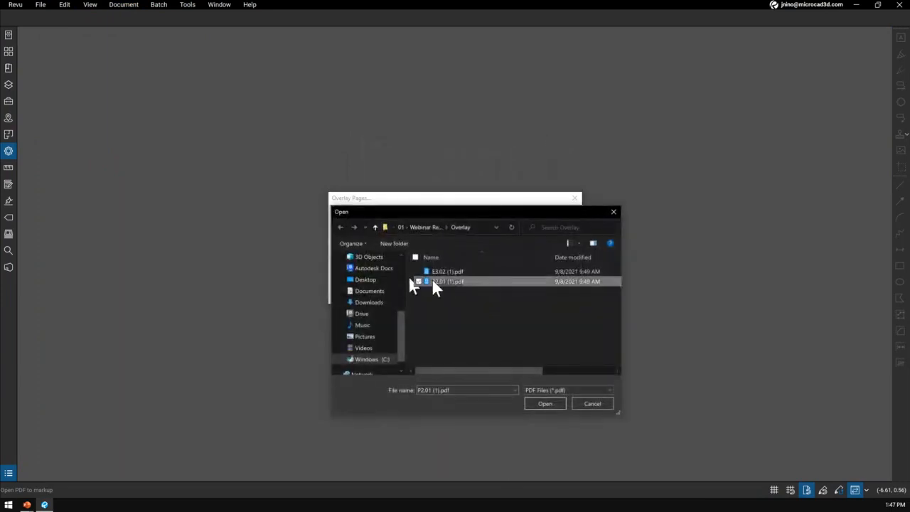
left_click(549, 404)
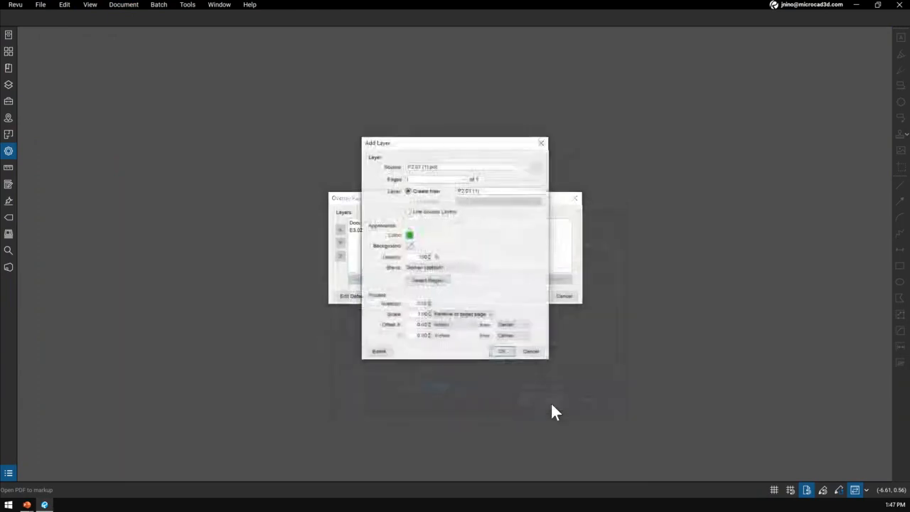
left_click(502, 351)
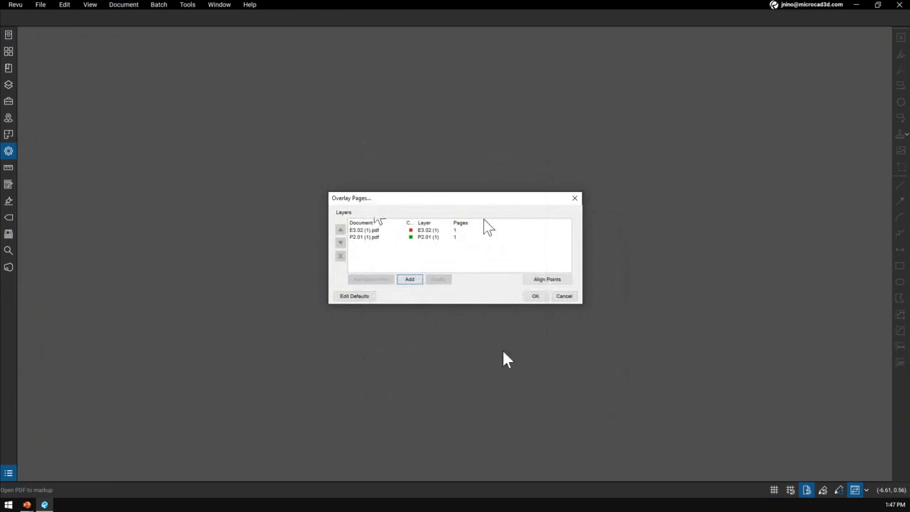
- Begin the three-point alignment and pick the reference corners of the walk-in refrigerator room 101 on E3.02
left_click(557, 282)
left_click(557, 282)
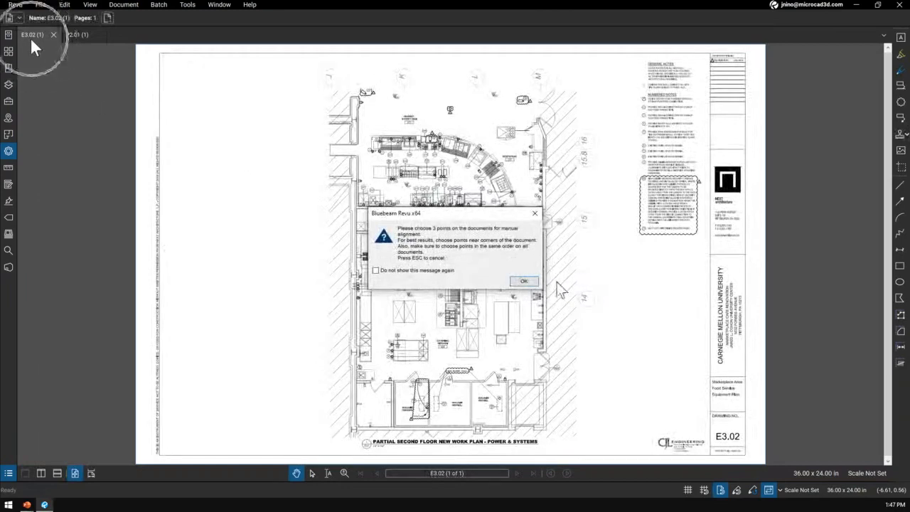
left_click(524, 281)
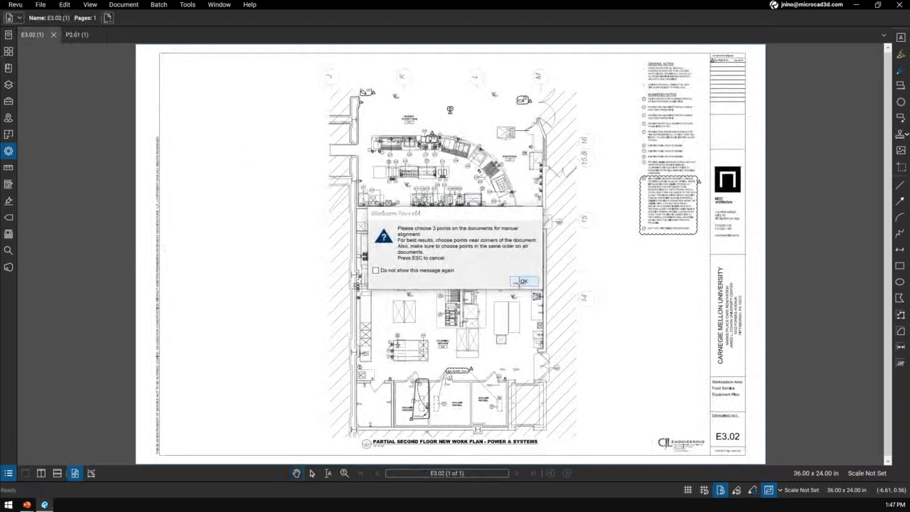
scroll(511, 441, "up", 6)
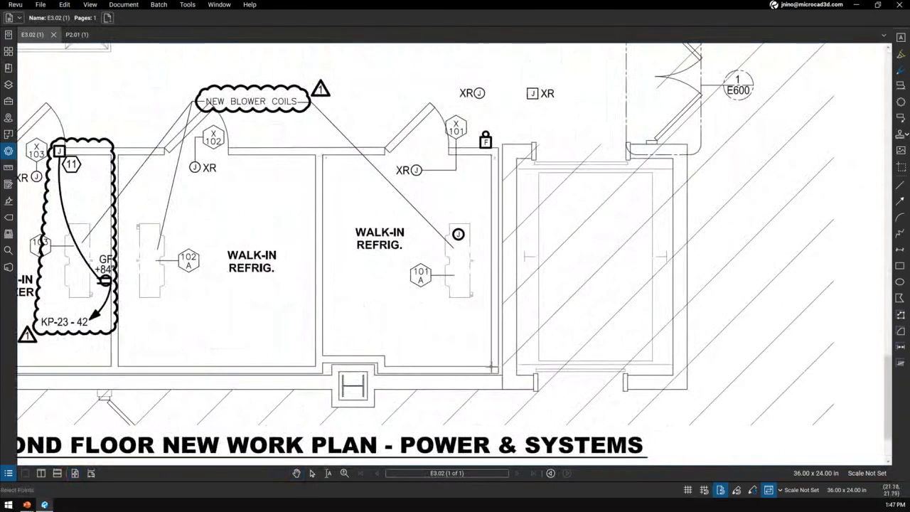
key("ctrl+Tab")
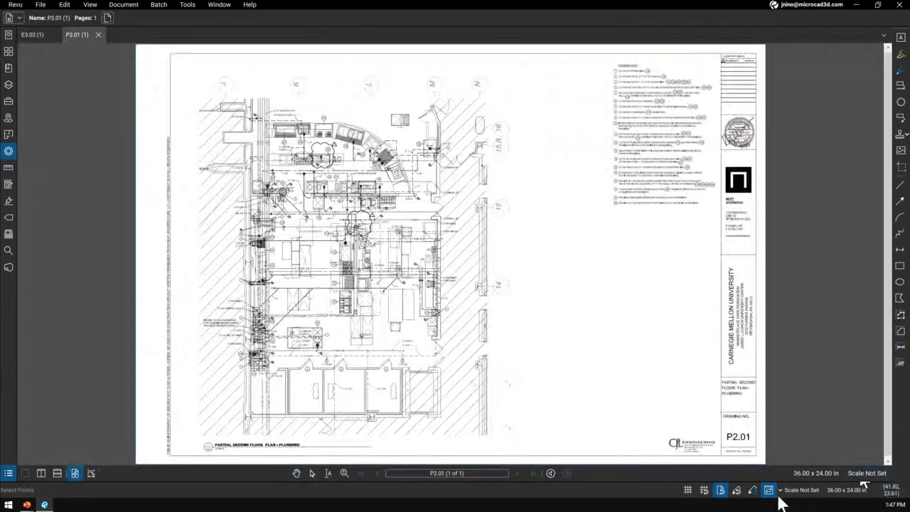
- Pick the three matching corners of walk-in room X101 on P2.01 and generate the aligned overlay
left_click(725, 494)
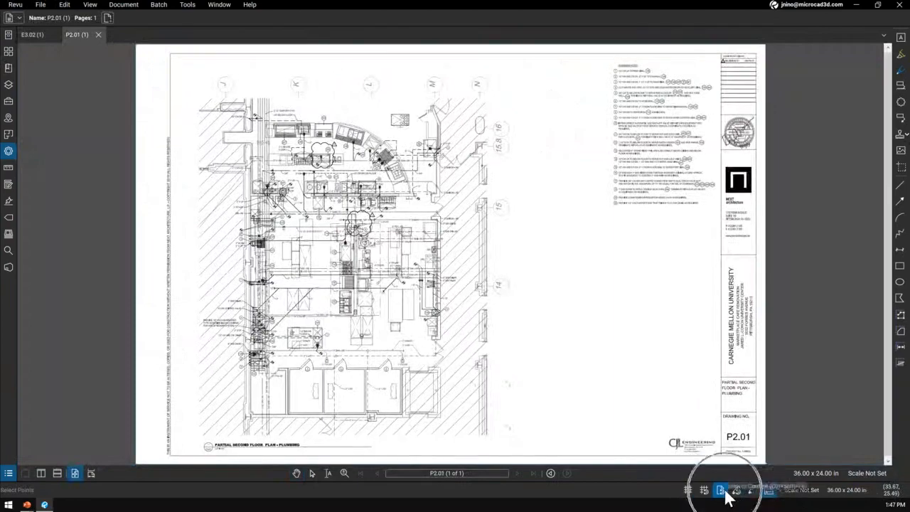
scroll(517, 444, "up", 5)
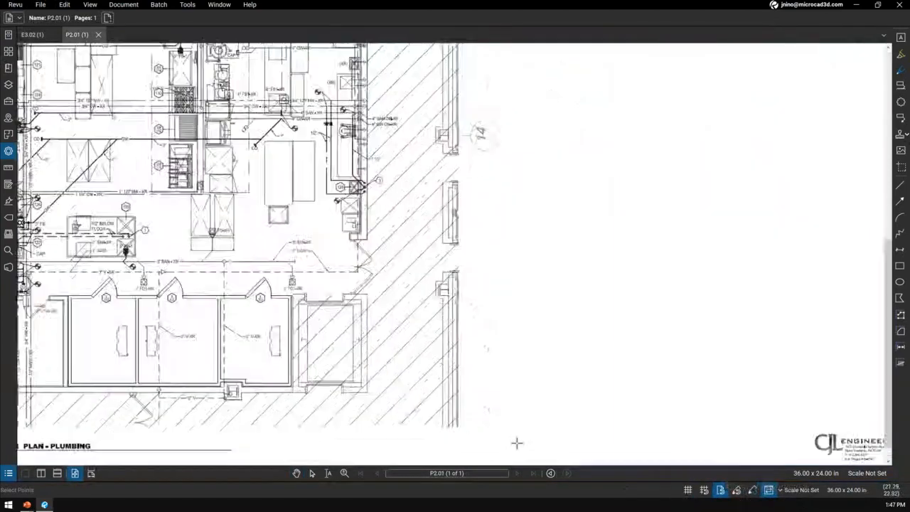
left_click(413, 275)
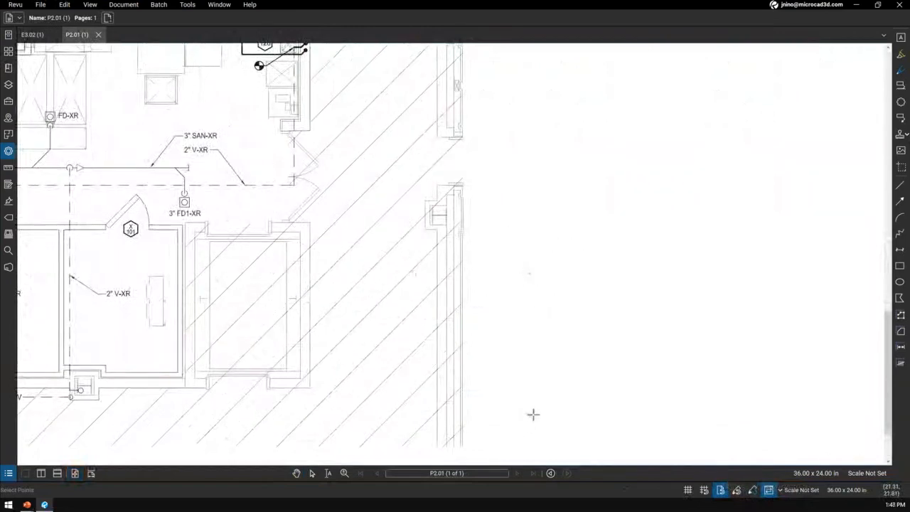
left_click(533, 415)
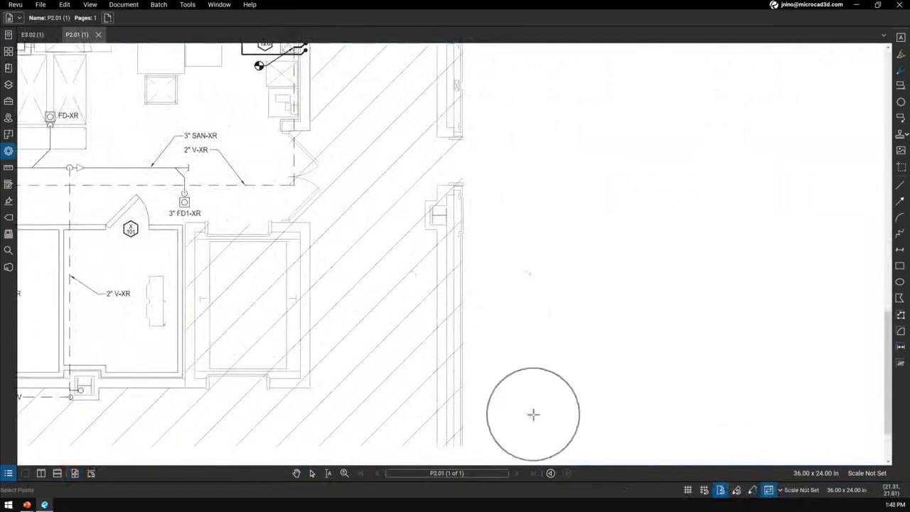
left_click(533, 414)
left_click(533, 415)
left_click(534, 415)
left_click(533, 414)
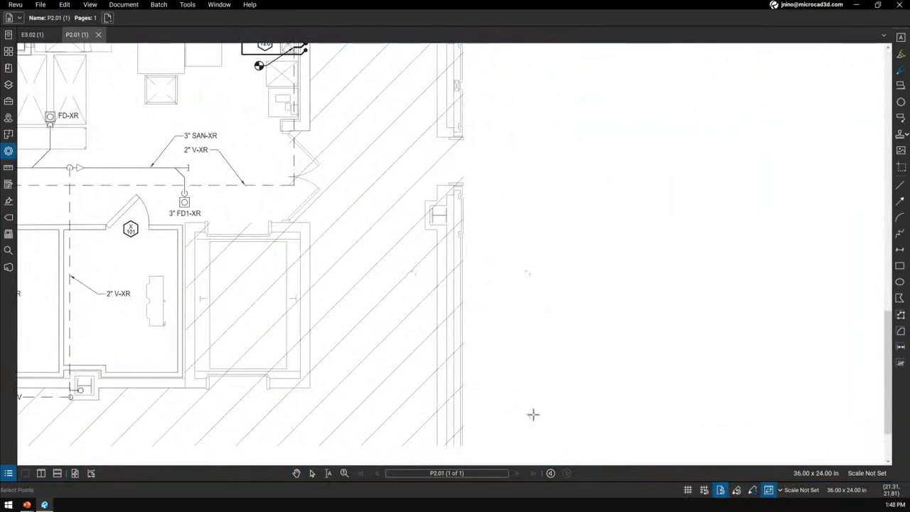
left_click(429, 335)
left_click(429, 335)
scroll(65, 229, "up", 3)
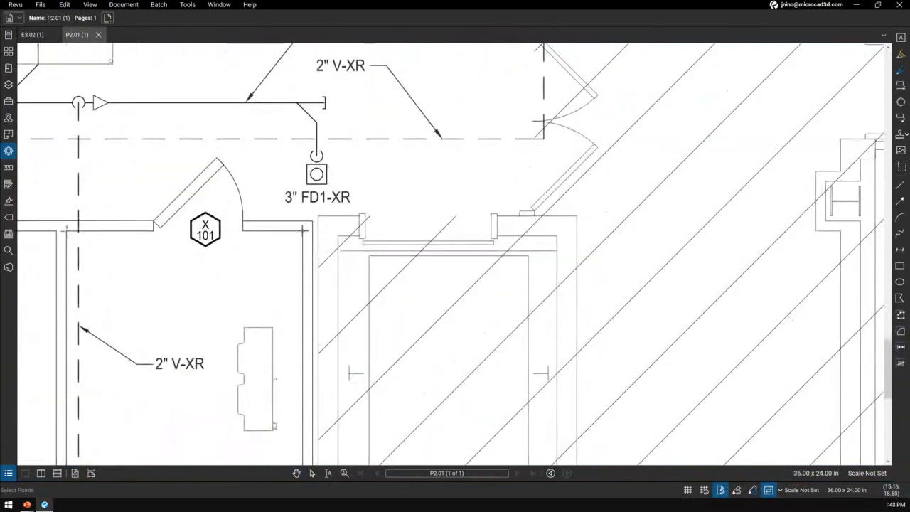
scroll(302, 229, "down", 3)
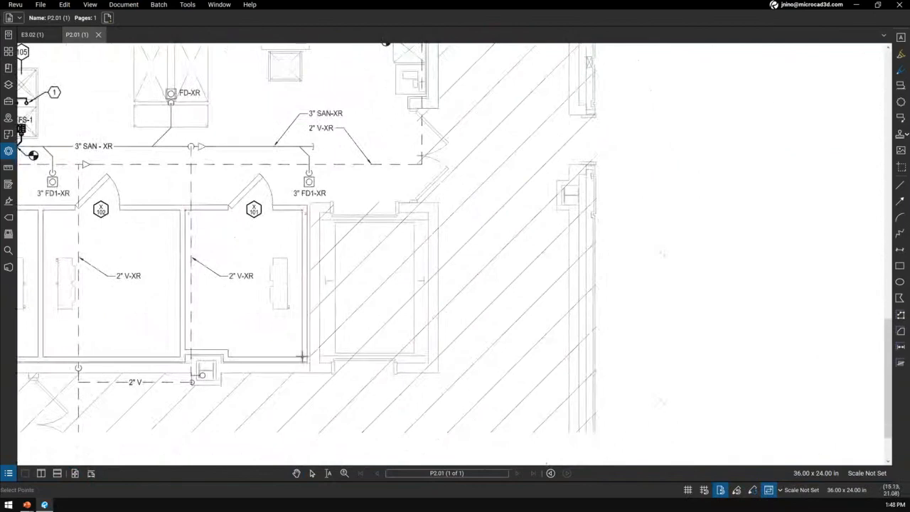
left_click(302, 358)
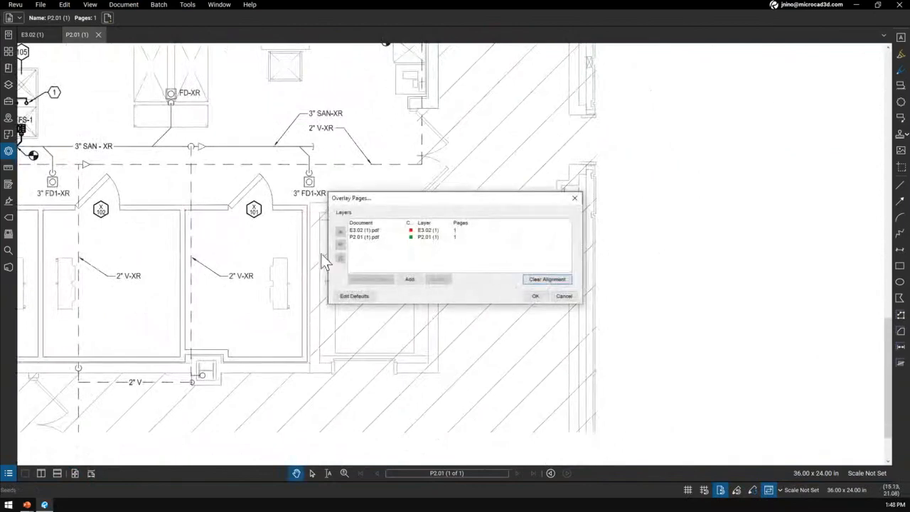
left_click(534, 297)
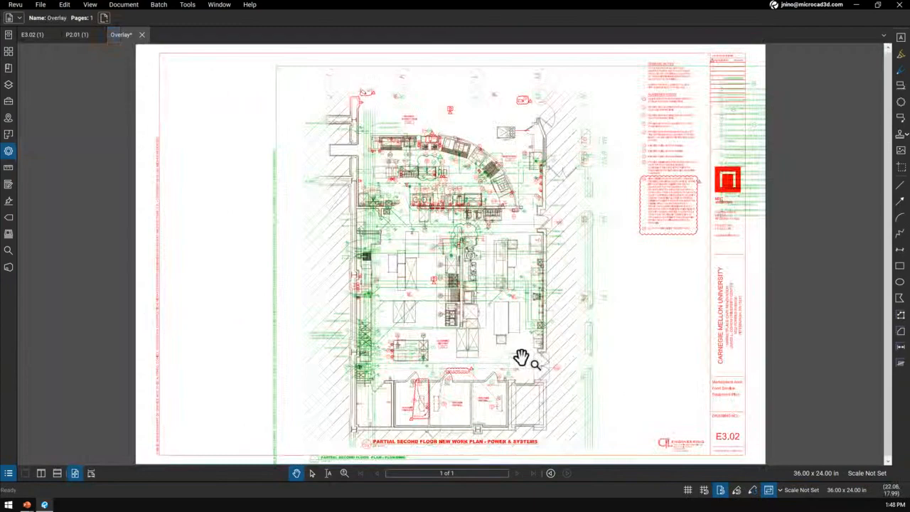
- Examine the aligned power and plumbing overlay from the walk-in refrigerators up through the catering kitchen to grid line 15
scroll(459, 403, "up", 5)
scroll(620, 368, "down", 7)
scroll(579, 398, "up", 4)
scroll(569, 405, "up", 5)
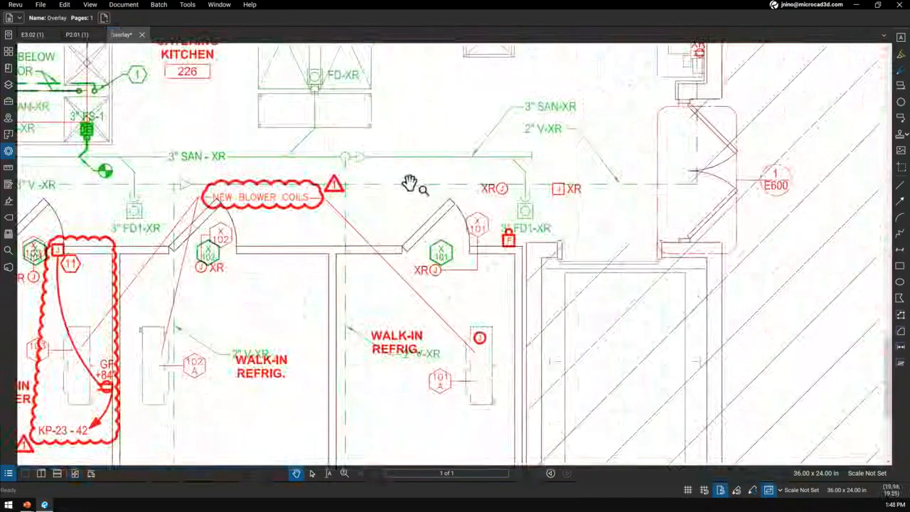
left_click_drag(475, 203, 389, 323)
scroll(462, 259, "down", 1)
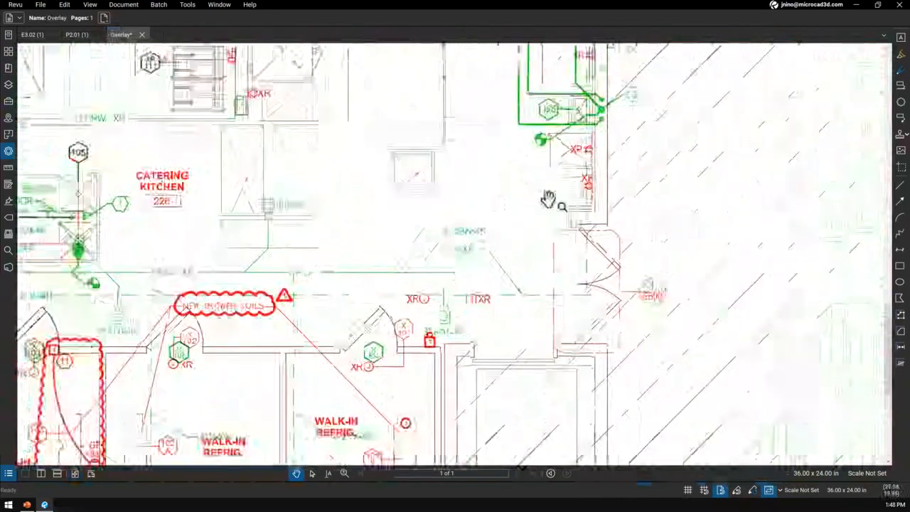
left_click_drag(548, 199, 453, 325)
left_click_drag(519, 175, 496, 329)
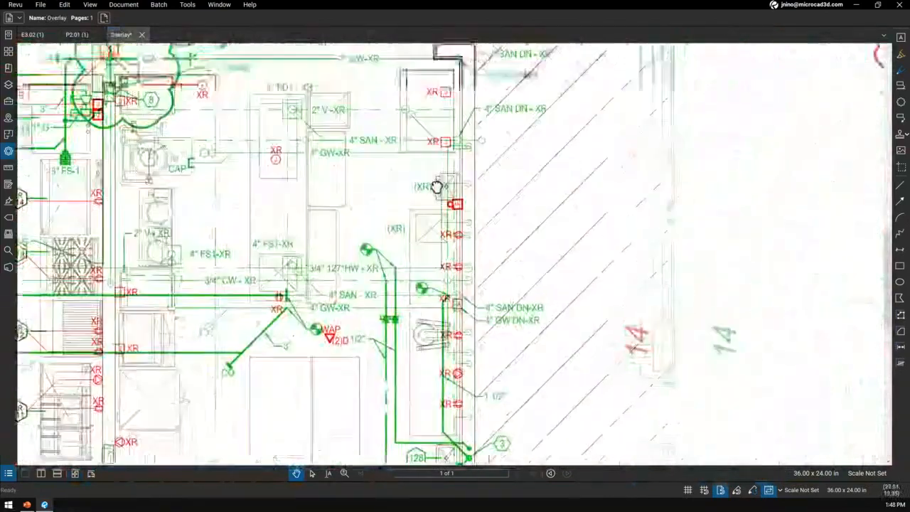
left_click_drag(434, 187, 429, 319)
left_click_drag(436, 167, 436, 285)
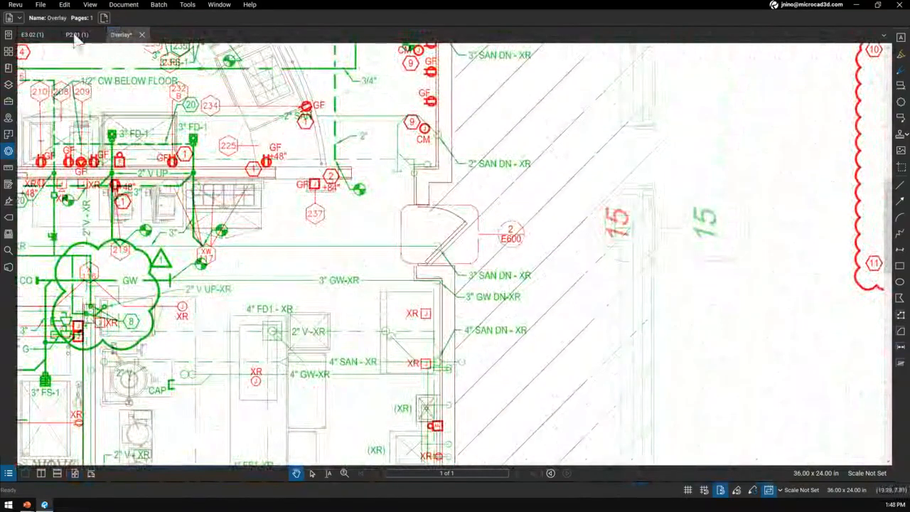
left_click(128, 6)
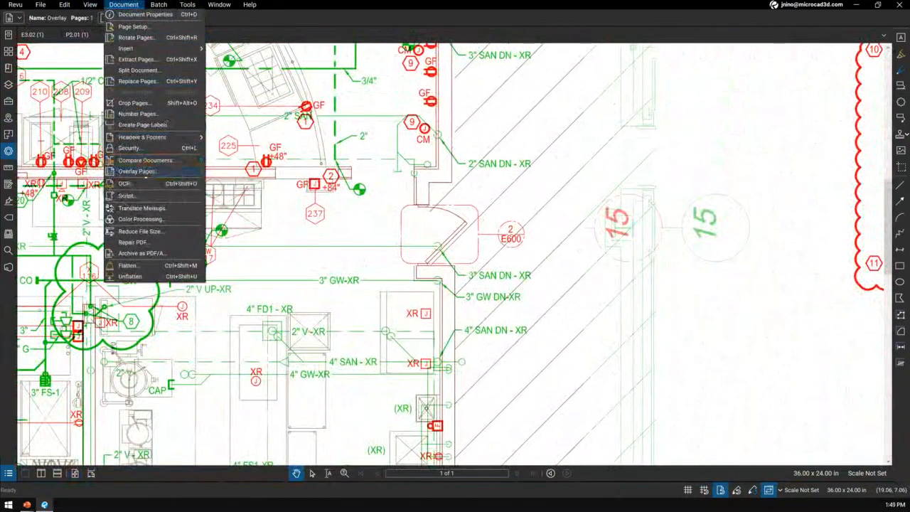
- Switch to the PowerPoint slide show on the Favorite AEC tools slide
left_click(27, 506)
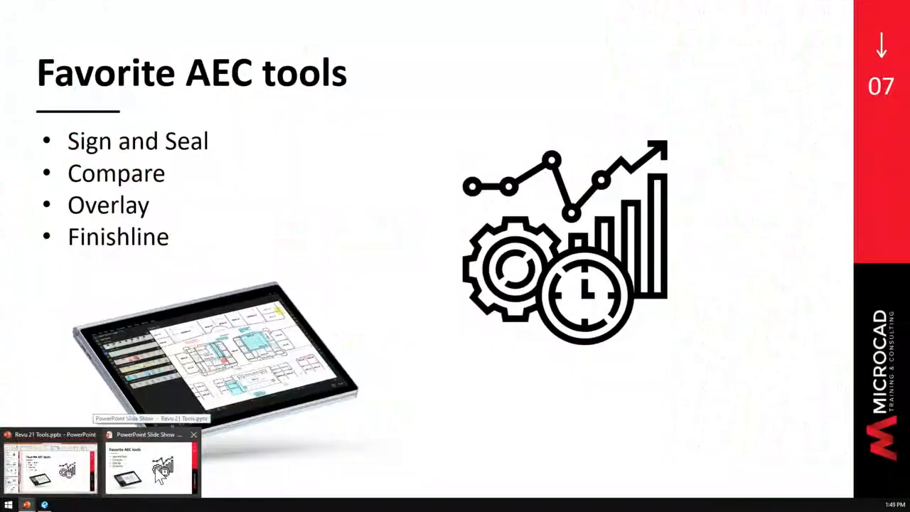
left_click(157, 472)
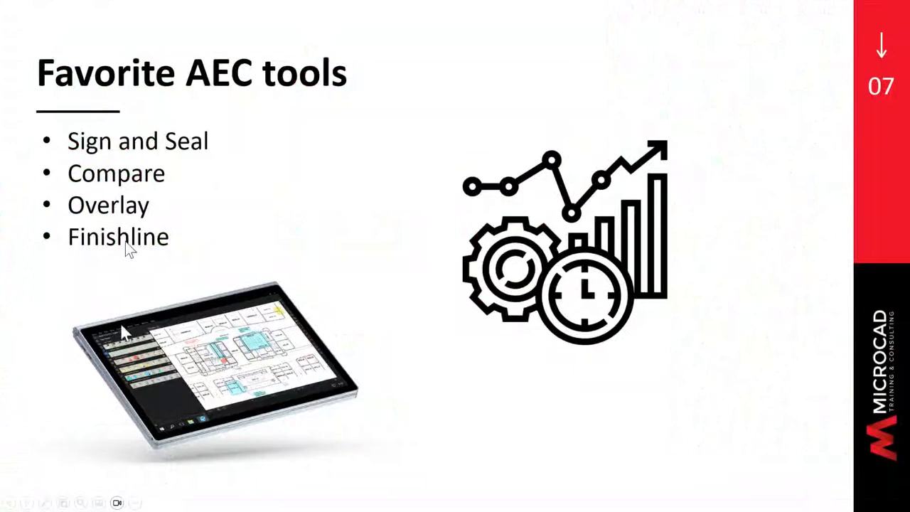
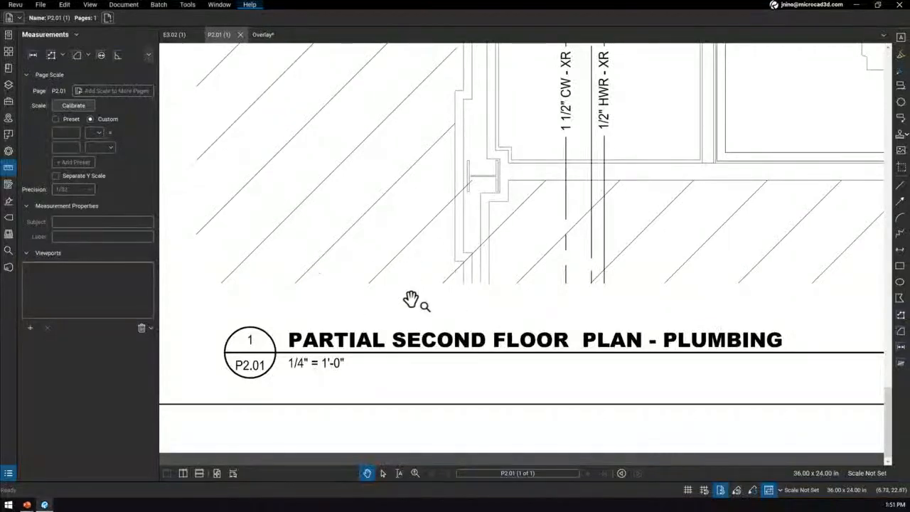
- Review the full overlay down to its plan titles and the source sheets P2.01 and E3.02
left_click(263, 35)
left_click_drag(360, 332, 281, 243)
key("ctrl")
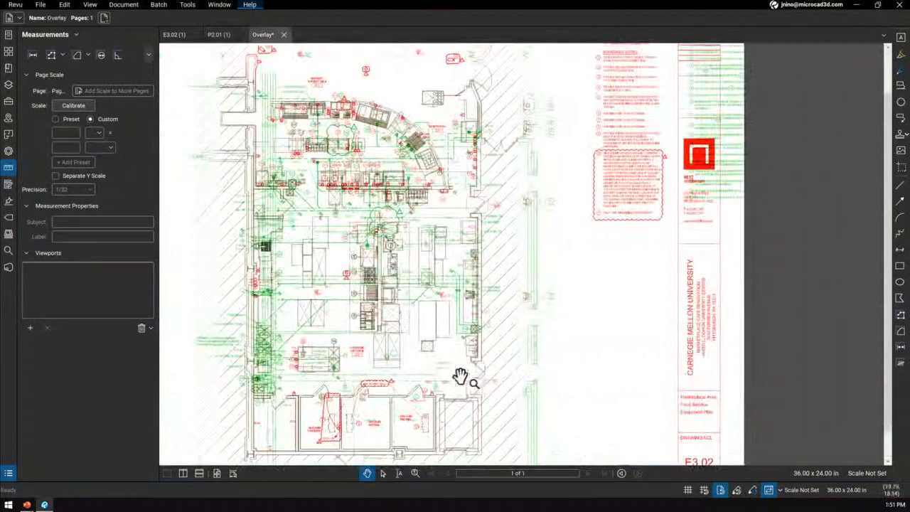
scroll(468, 363, "down", 2)
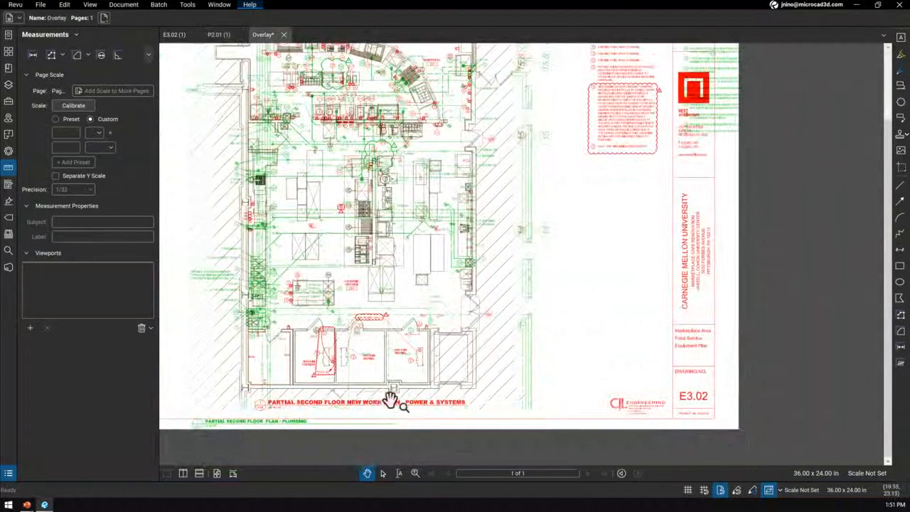
left_click(221, 35)
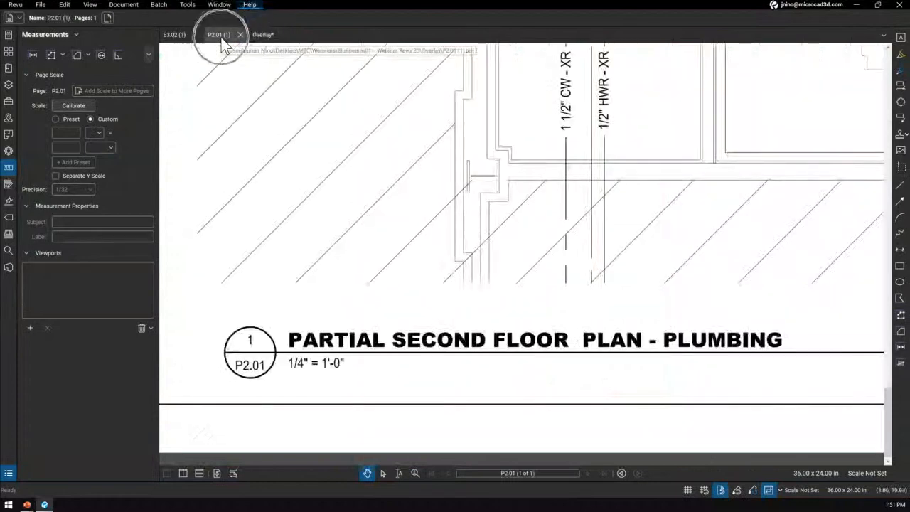
left_click(182, 39)
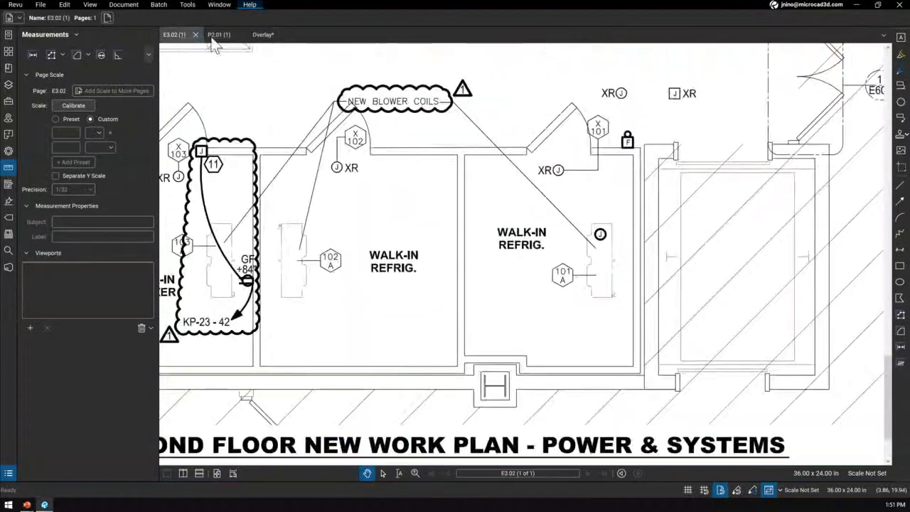
- With P2.01 displayed, search the tools and commands for "mea" and open Measurements
left_click(218, 37)
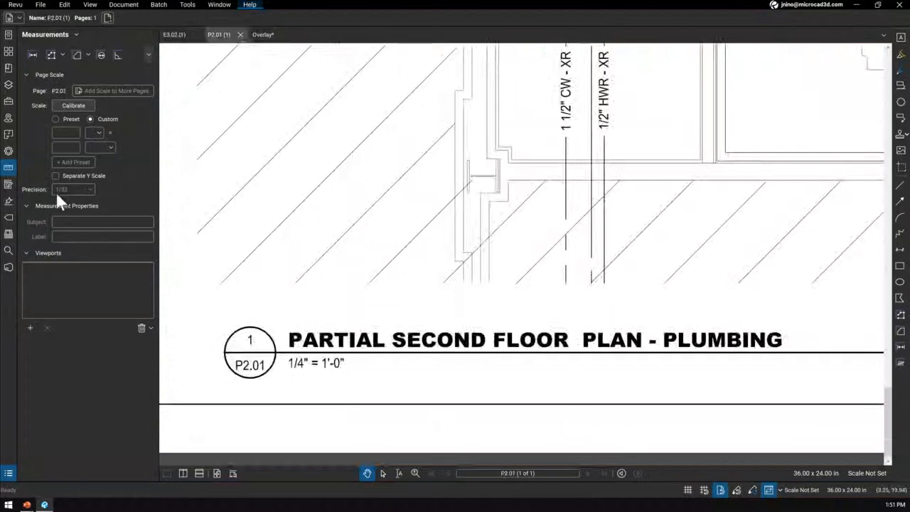
left_click(8, 170)
left_click(7, 171)
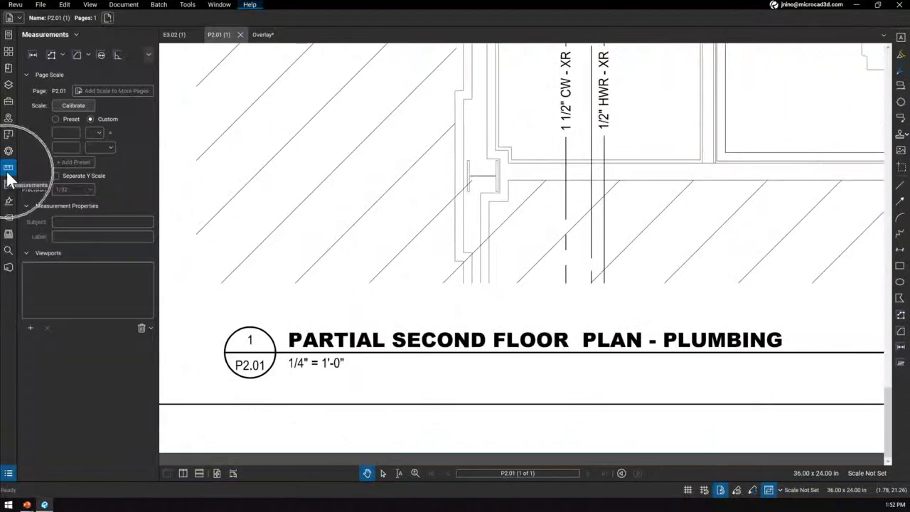
left_click(249, 6)
mouse_move(325, 13)
left_click(366, 14)
type("me")
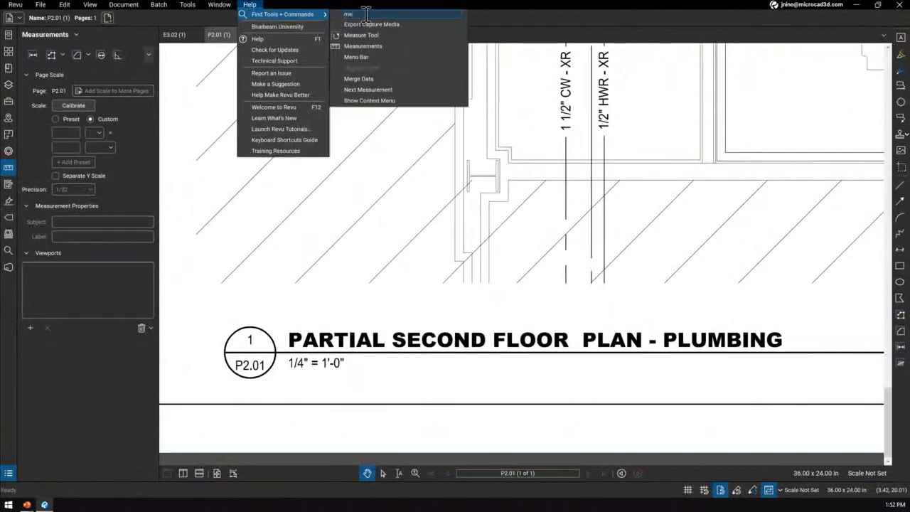
type("a")
left_click(355, 35)
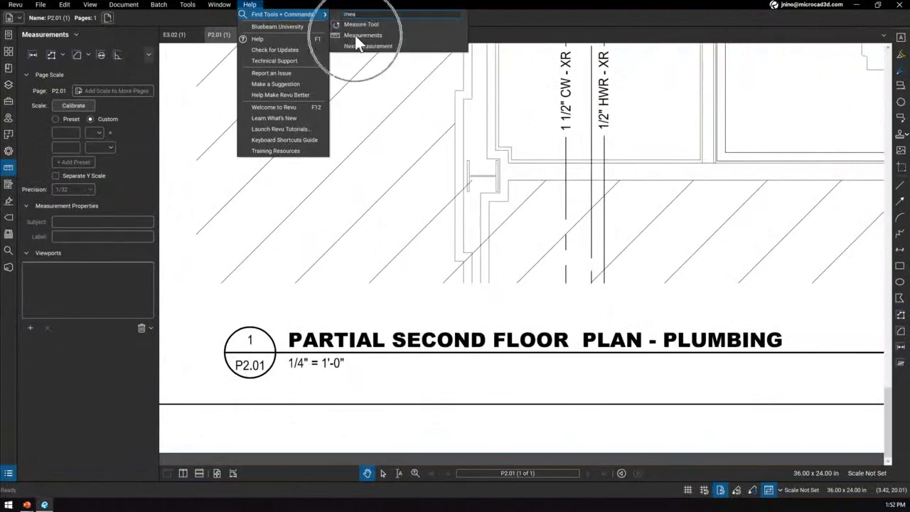
left_click(61, 105)
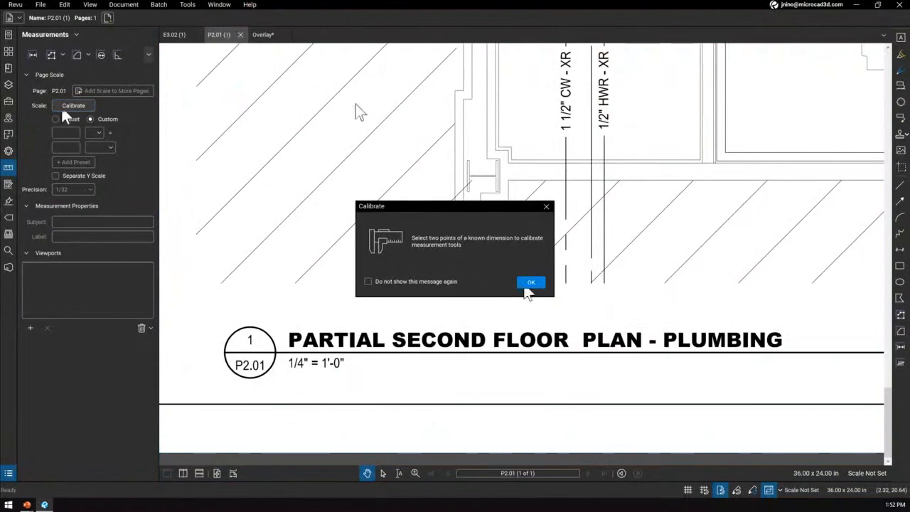
left_click(527, 288)
scroll(435, 181, "down", 3)
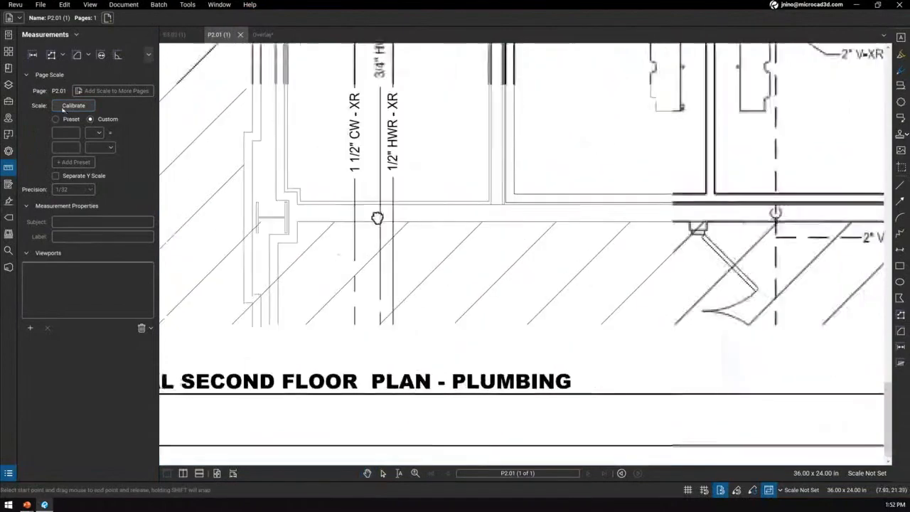
left_click_drag(703, 207, 291, 282)
left_click_drag(258, 209, 289, 258)
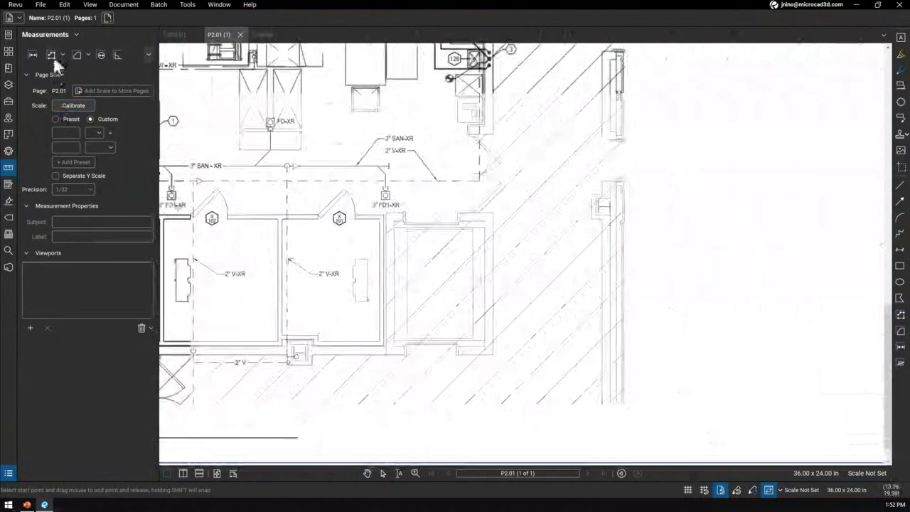
- Measure the length of the wall segment beside door X101 on P2.01, applying the preset scale 1/4" = 1'-0" to the current page
left_click(32, 56)
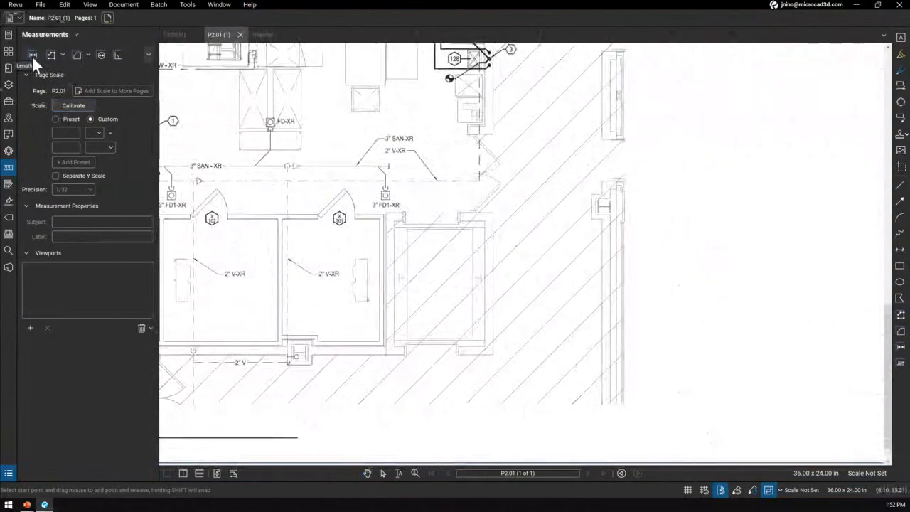
scroll(296, 219, "up", 5)
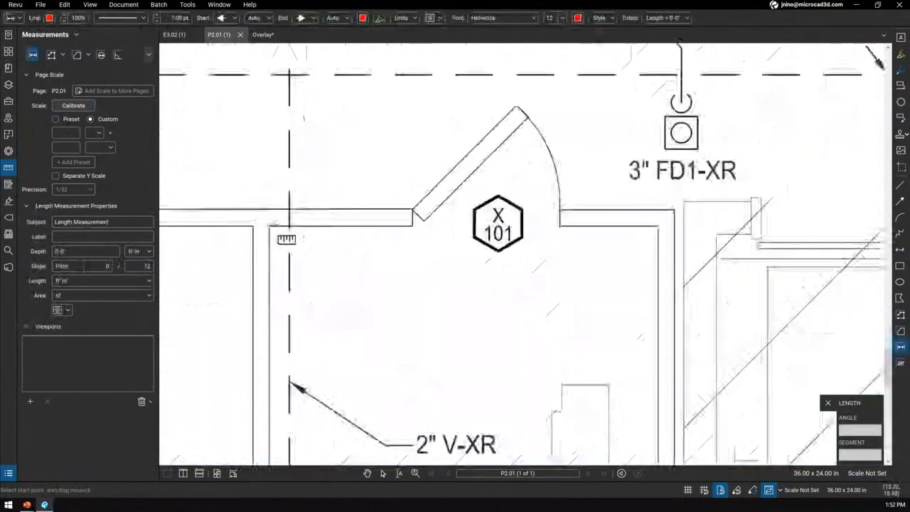
left_click(412, 226)
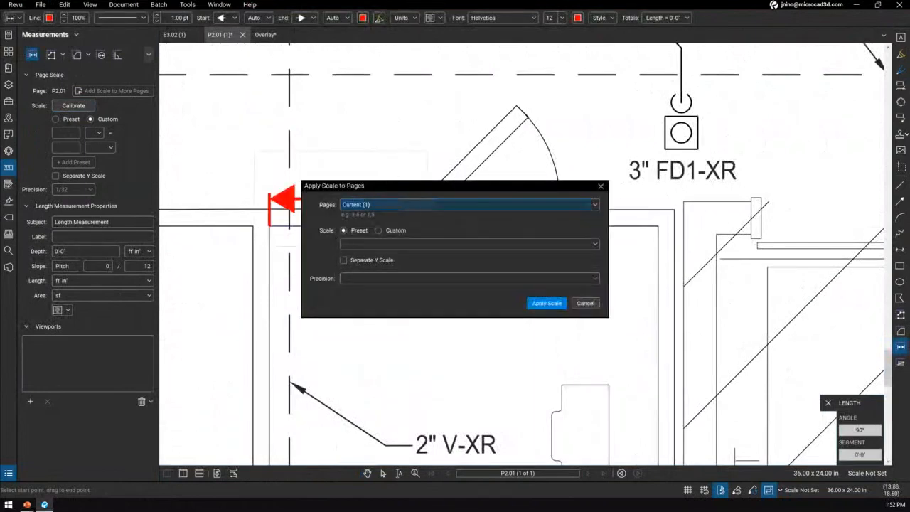
left_click(596, 205)
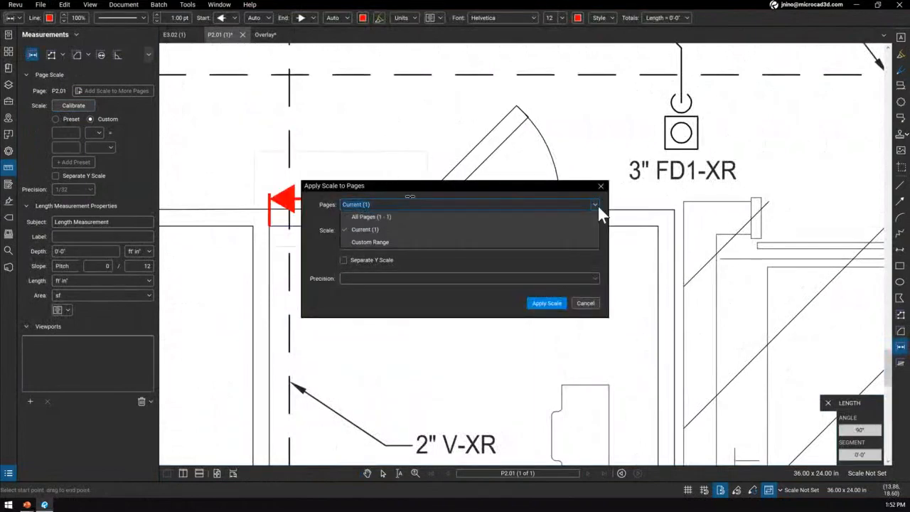
left_click(596, 206)
left_click(366, 244)
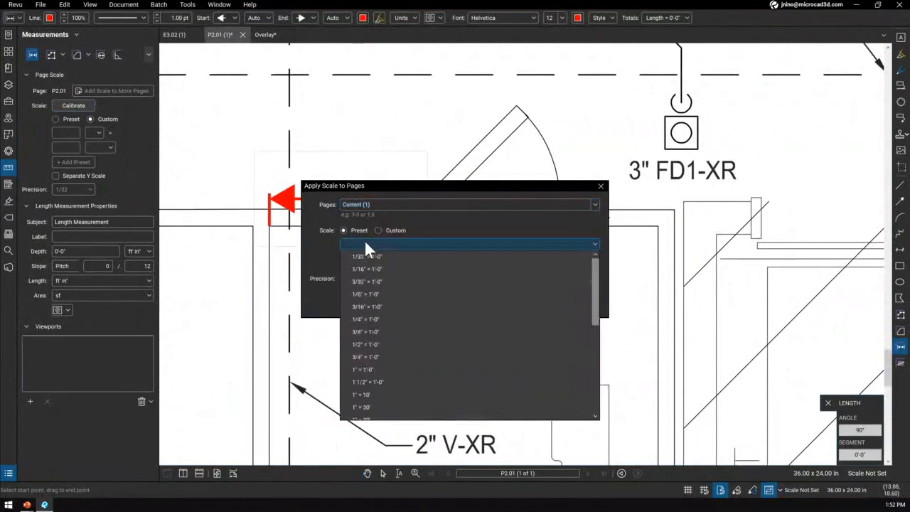
left_click(371, 319)
left_click(548, 305)
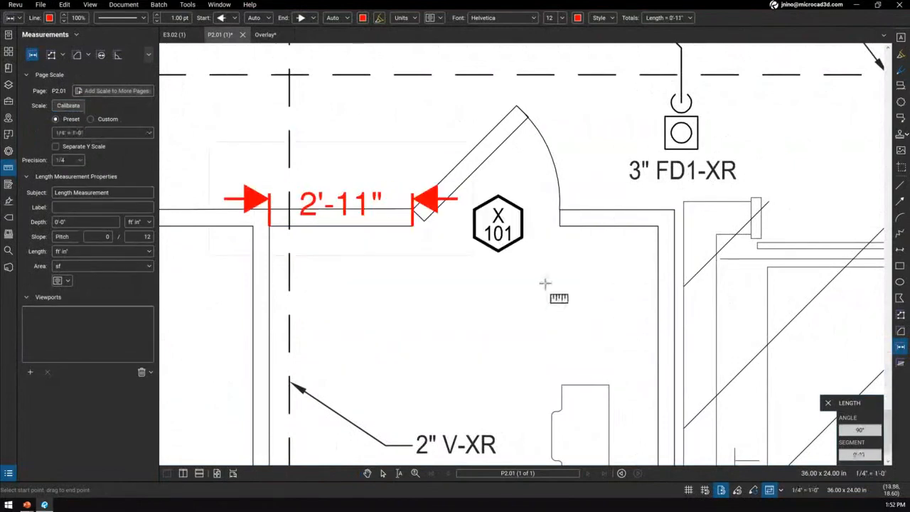
- Check the scale note under the P2.01 plan title, the new wall dimension, and the plan title on E3.02
scroll(544, 283, "down", 3)
scroll(315, 402, "up", 5)
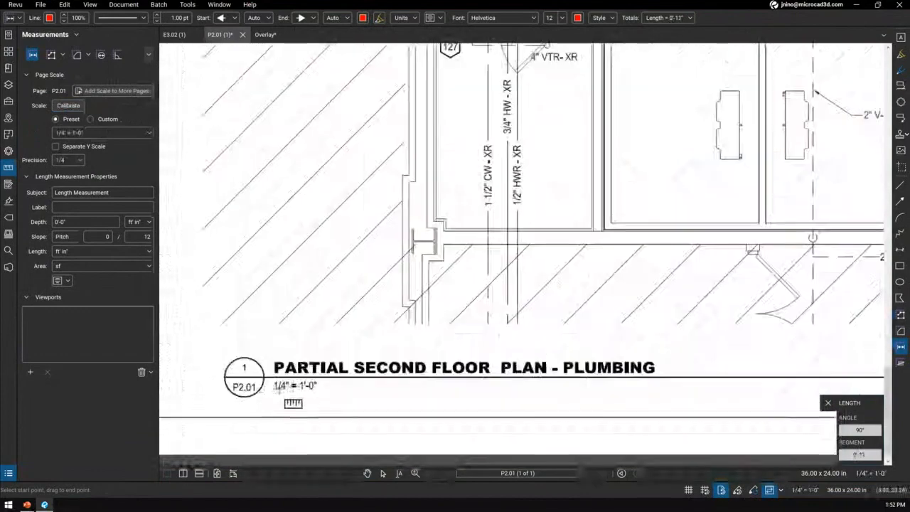
scroll(297, 375, "down", 3)
left_click_drag(620, 203, 487, 246)
scroll(483, 245, "up", 4)
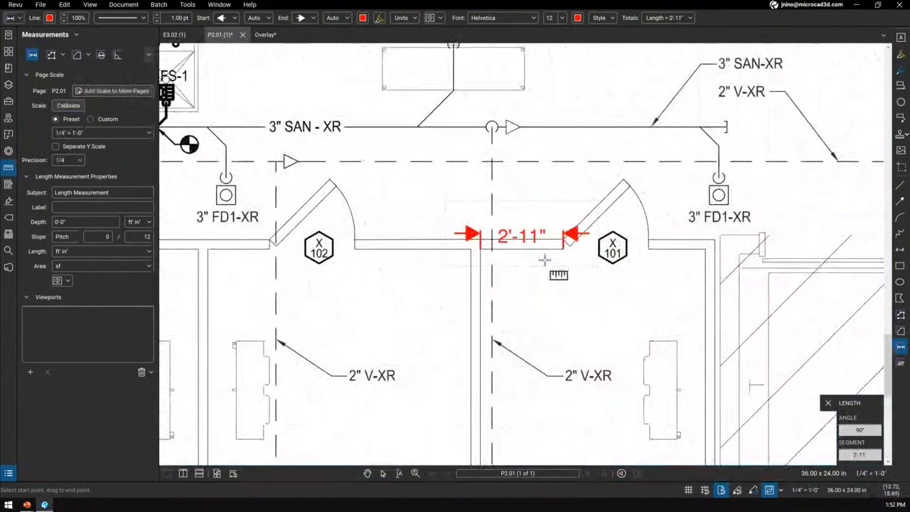
left_click(179, 35)
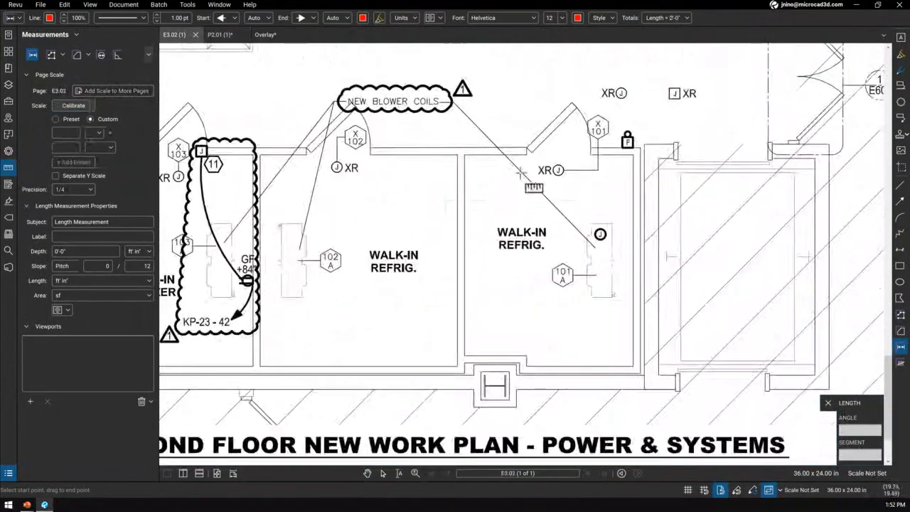
scroll(520, 172, "down", 4)
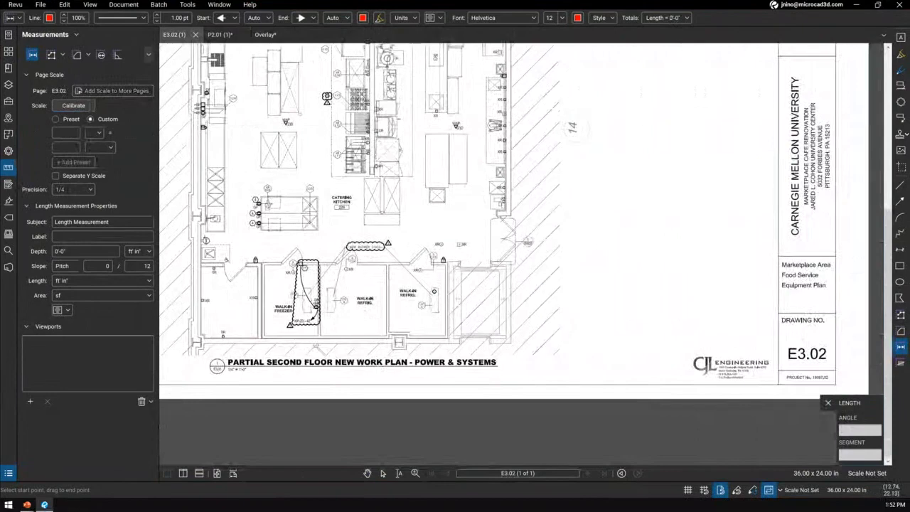
- Try adding Overlay.pdf as a blue layer to a new page overlay with E3.02 and P2.01, and cancel the overlay
left_click(128, 9)
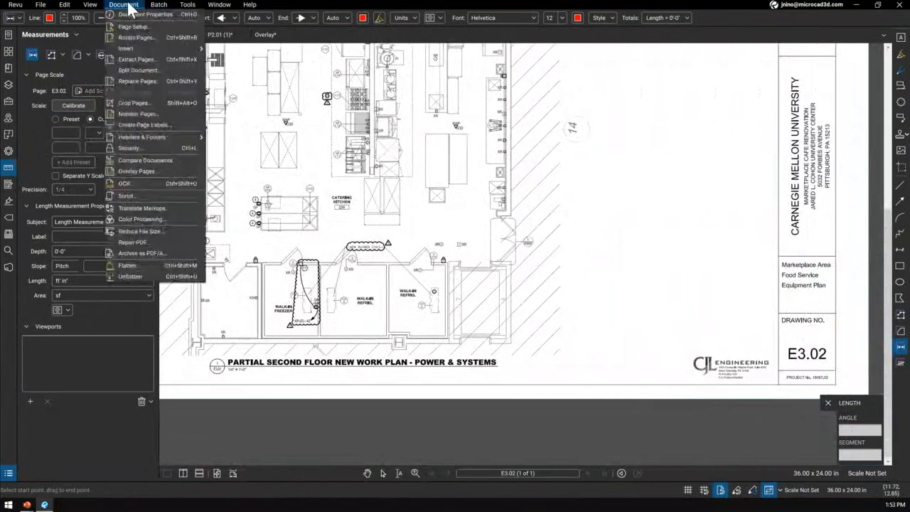
left_click(142, 170)
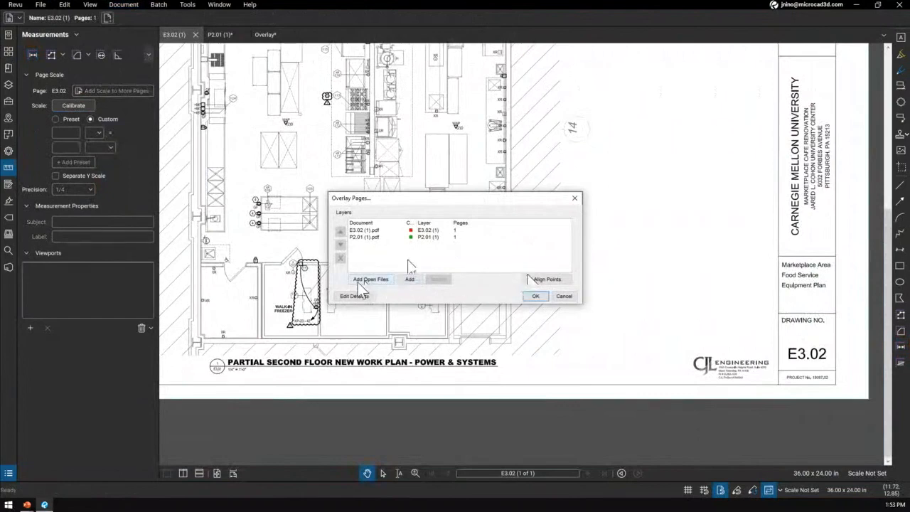
left_click(406, 279)
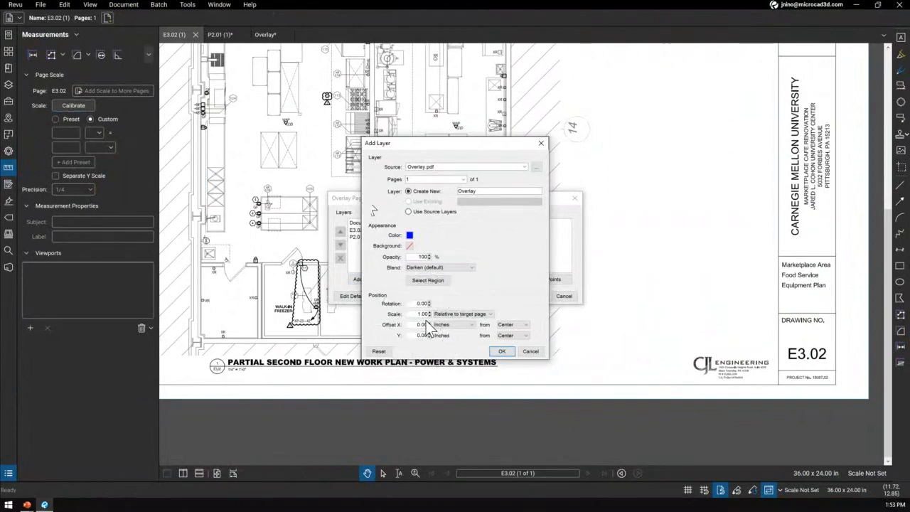
left_click(506, 351)
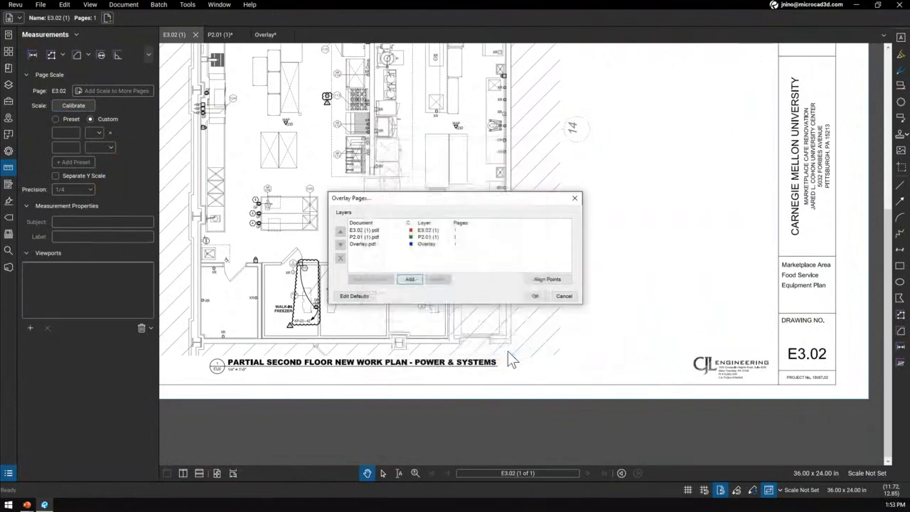
left_click(560, 296)
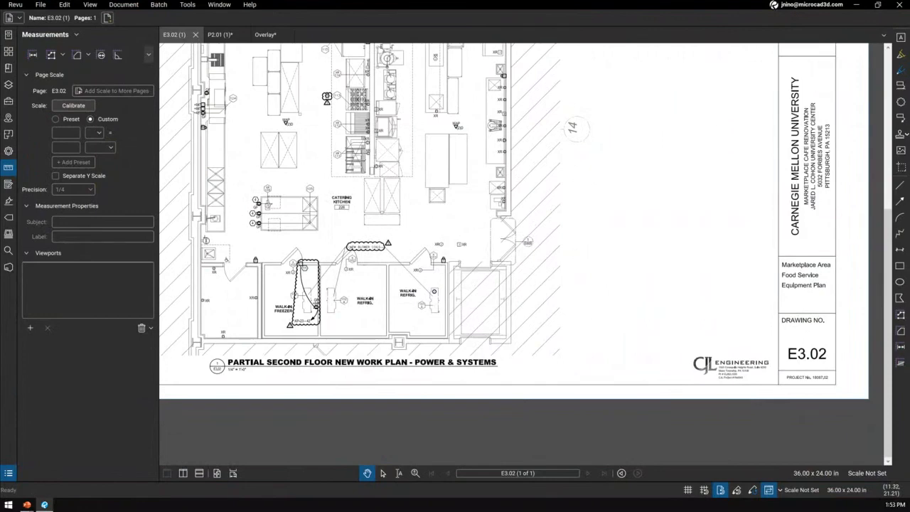
- Place the saved green cloud markup from My Tools over the crossed equipment west of the cooking line in the E3.02 catering kitchen
left_click_drag(397, 271, 434, 315)
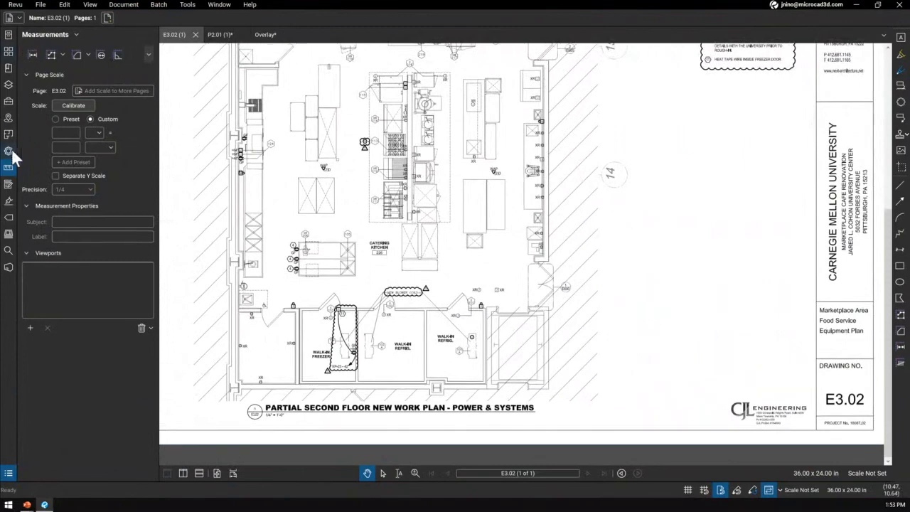
left_click(8, 102)
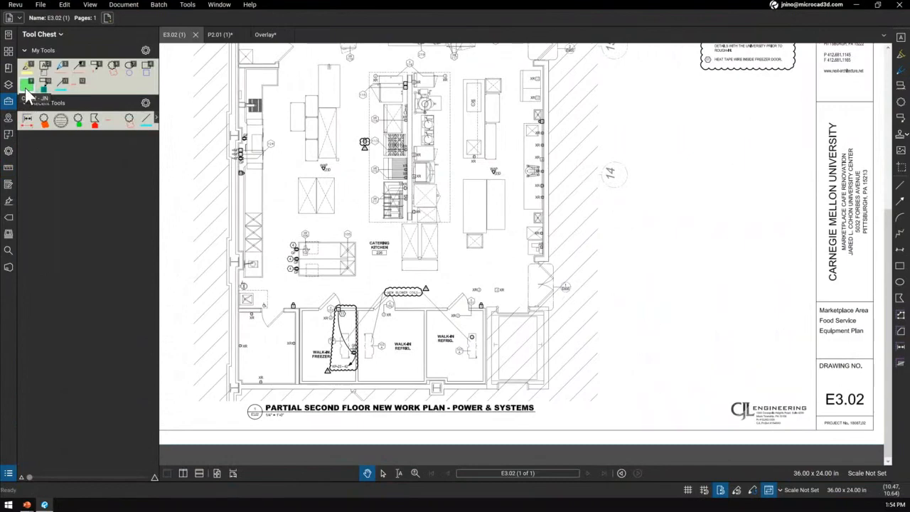
left_click(27, 86)
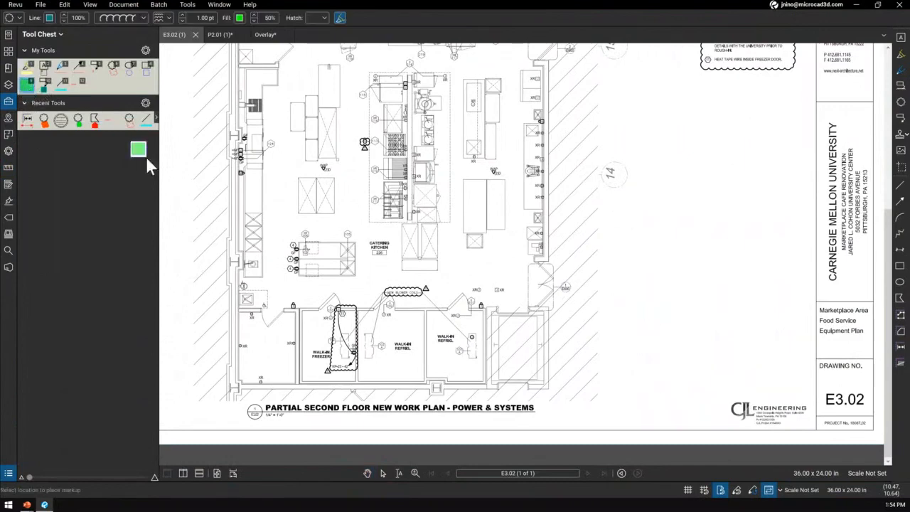
left_click(300, 207)
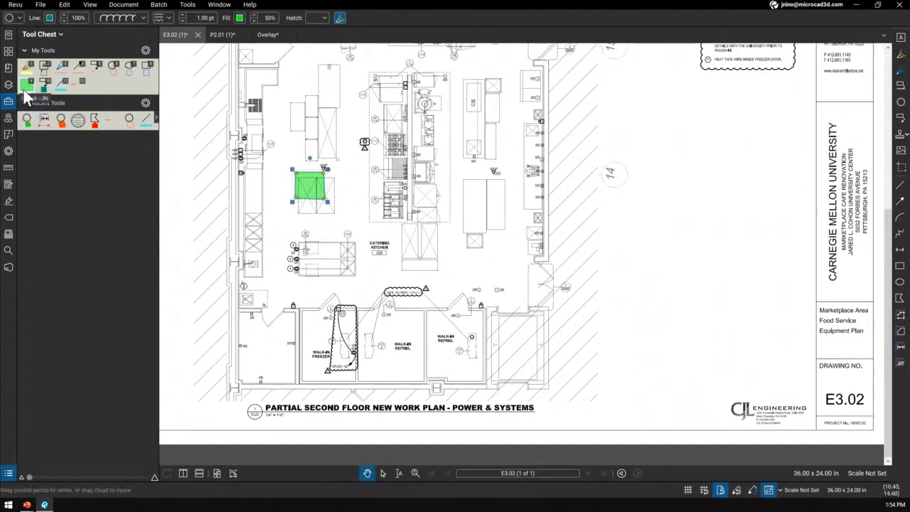
- Look through the profiles available for changing the interface layout
left_click(14, 5)
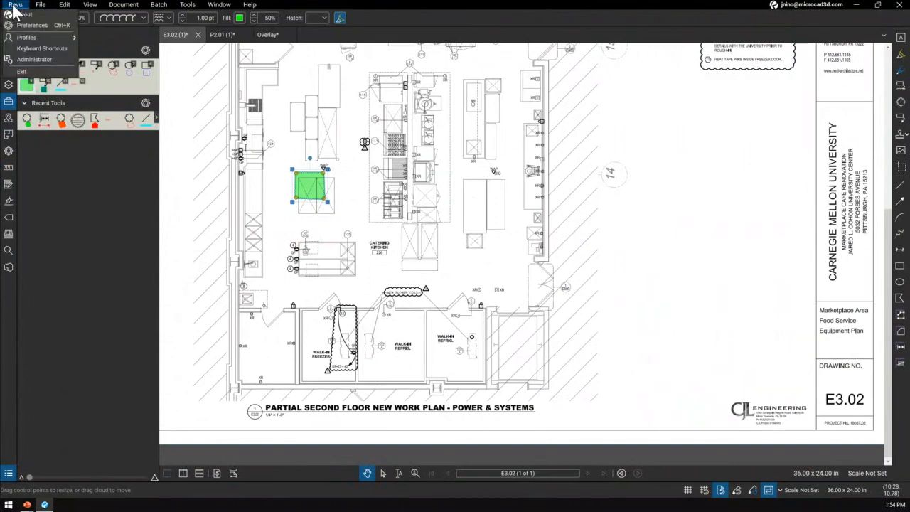
mouse_move(55, 39)
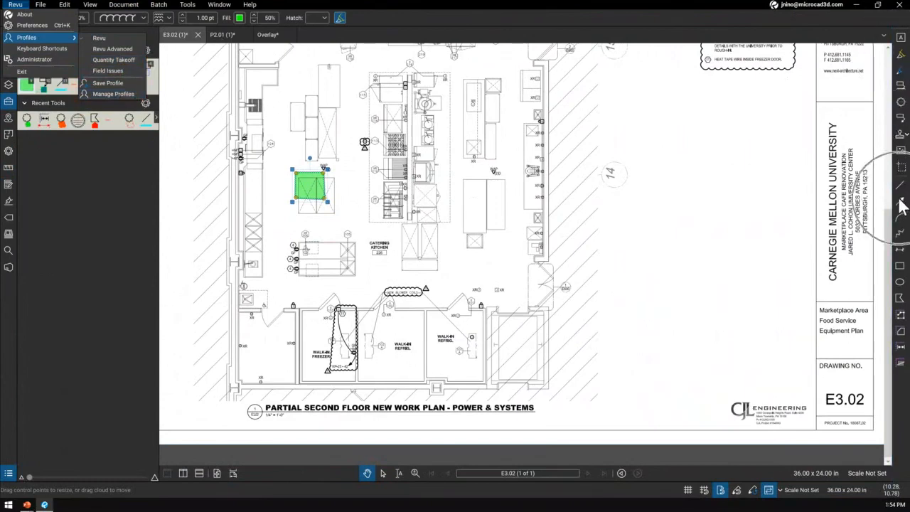
key("ctrl")
key("ctrl")
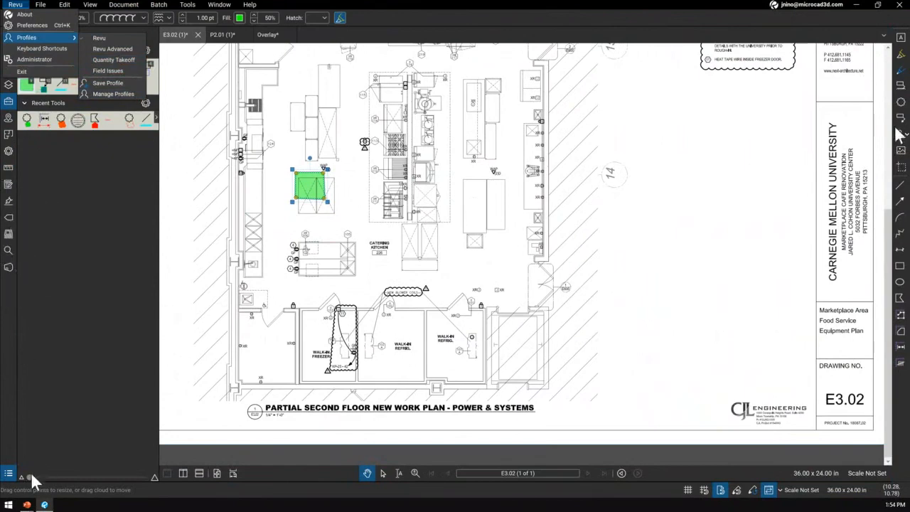
- Show the Markups List to review the green cloud's entry on E3.02, and collapse the list again
left_click(10, 477)
key("ctrl")
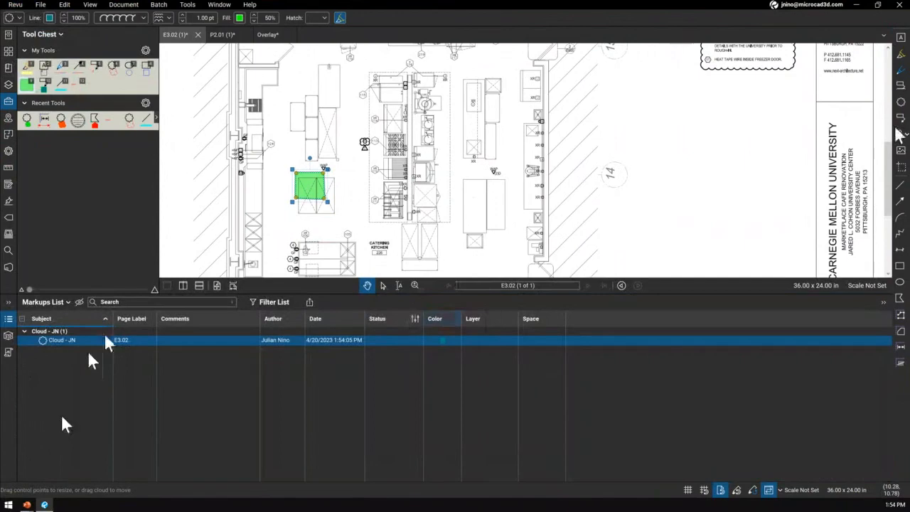
key("ctrl")
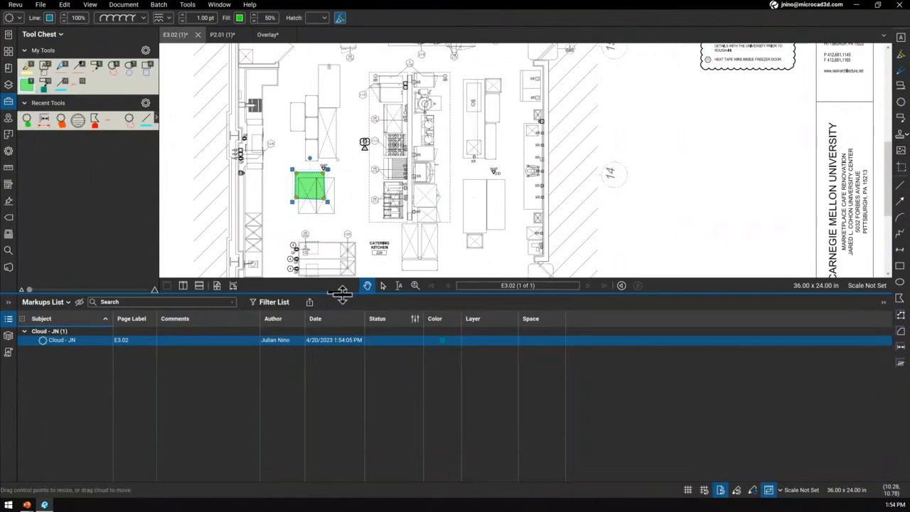
left_click_drag(342, 294, 342, 480)
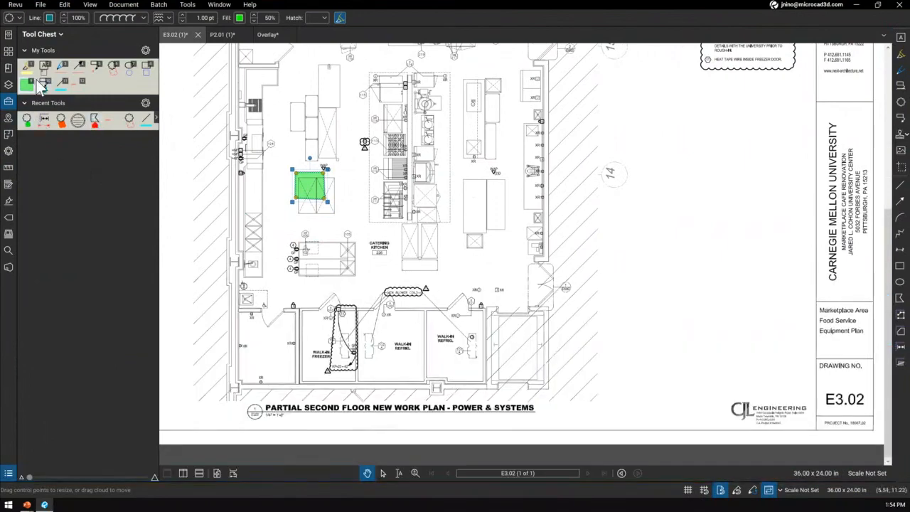
- Collapse the Recent Tools set in the Tool Chest and check its available options
key("ctrl")
key("ctrl")
key("ctrl")
key("ctrl")
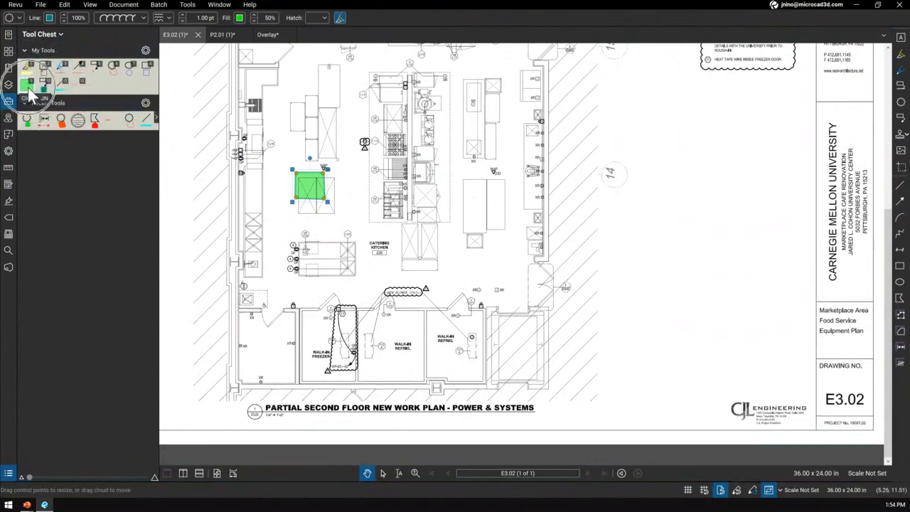
key("ctrl")
key("ctrl")
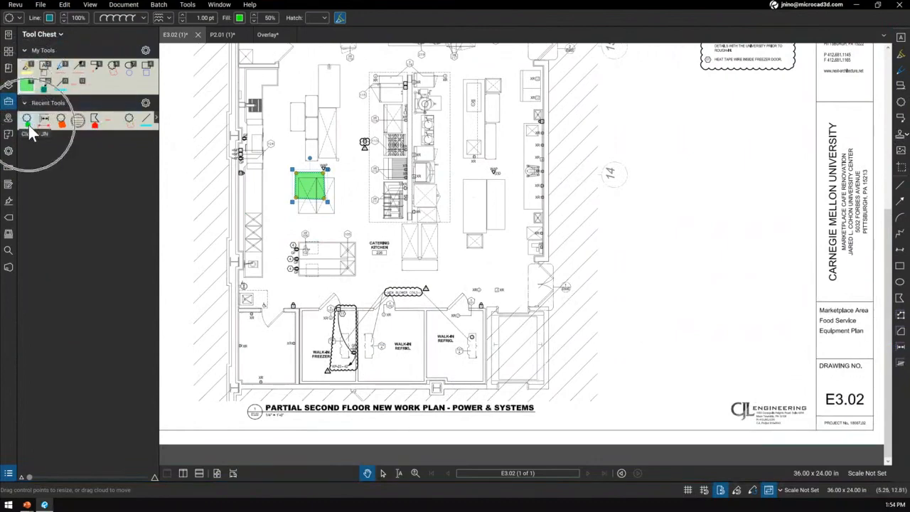
left_click(146, 106)
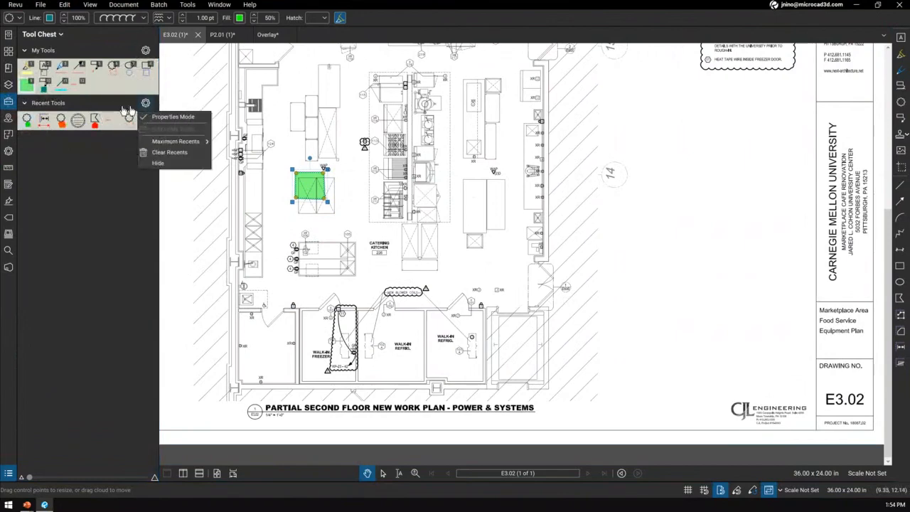
left_click(147, 108)
left_click(146, 104)
key("ctrl")
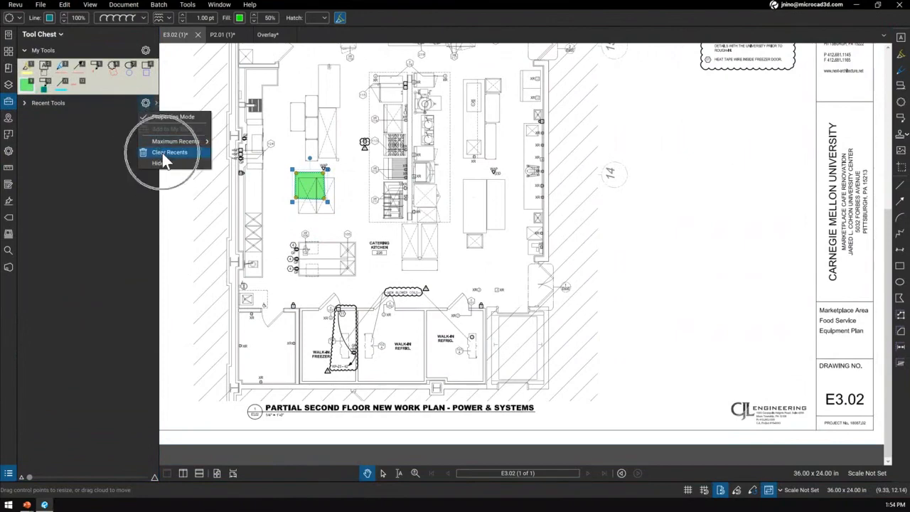
- Save the My Tools set with its custom markups
left_click(145, 51)
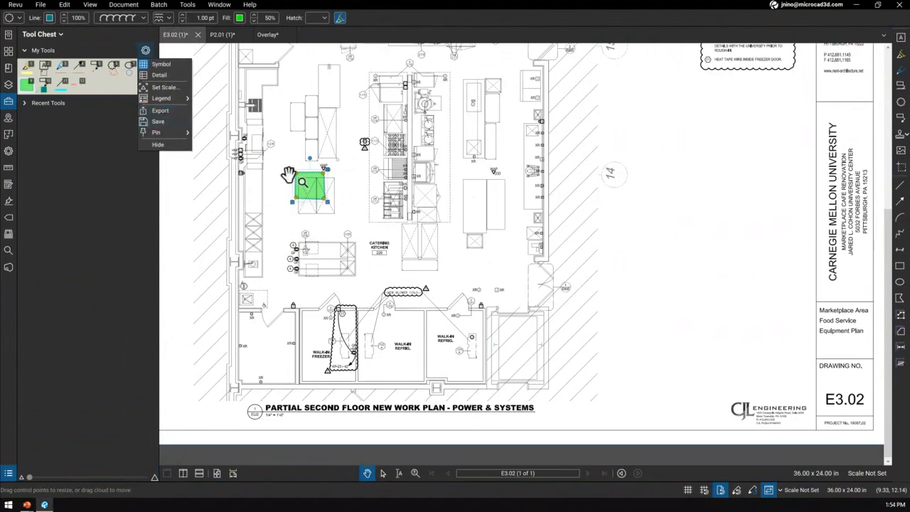
left_click(162, 122)
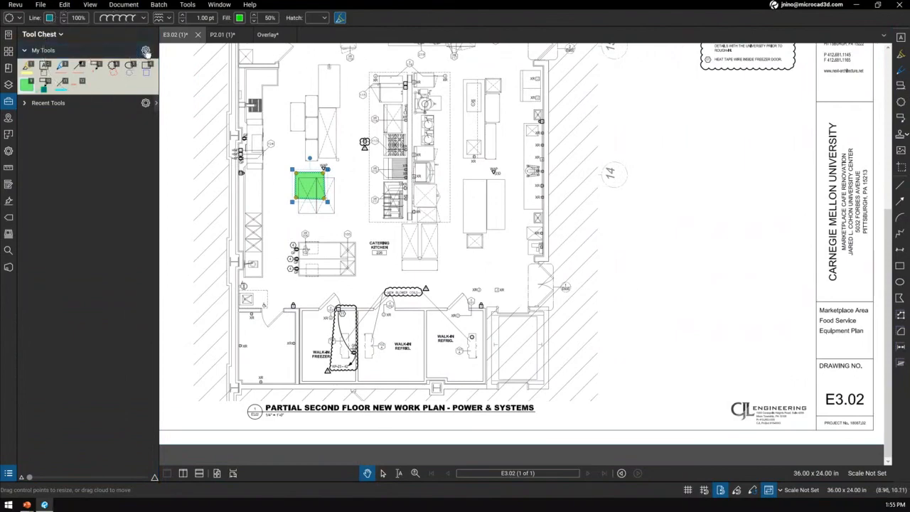
- Try exporting the My Tools set to the Desktop as the Bluebeam Tool Set file My Tools.btx, and cancel the export
left_click(145, 53)
left_click(170, 122)
left_click_drag(170, 5, 420, 111)
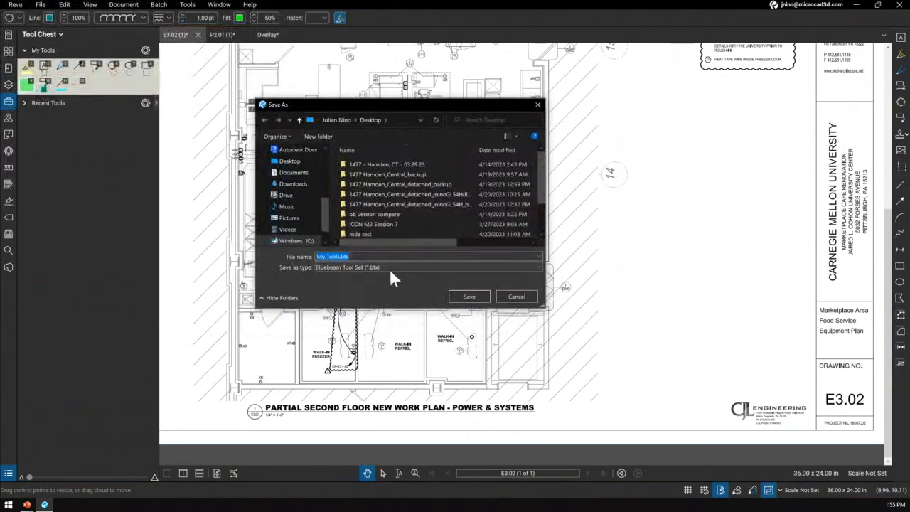
left_click(523, 300)
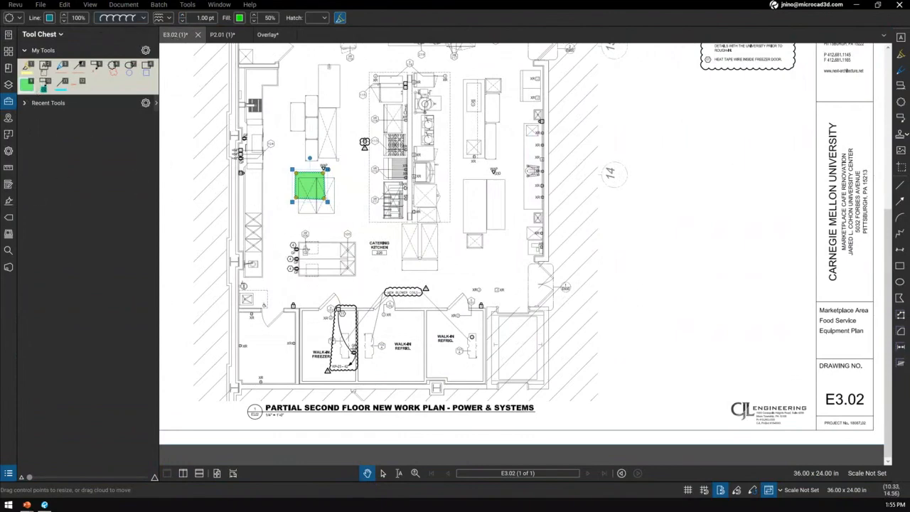
- Switch to Chrome and go to the Tool Sets section of Bluebeam's Revu Custom Libraries page
left_click_drag(2, 299, 461, 0)
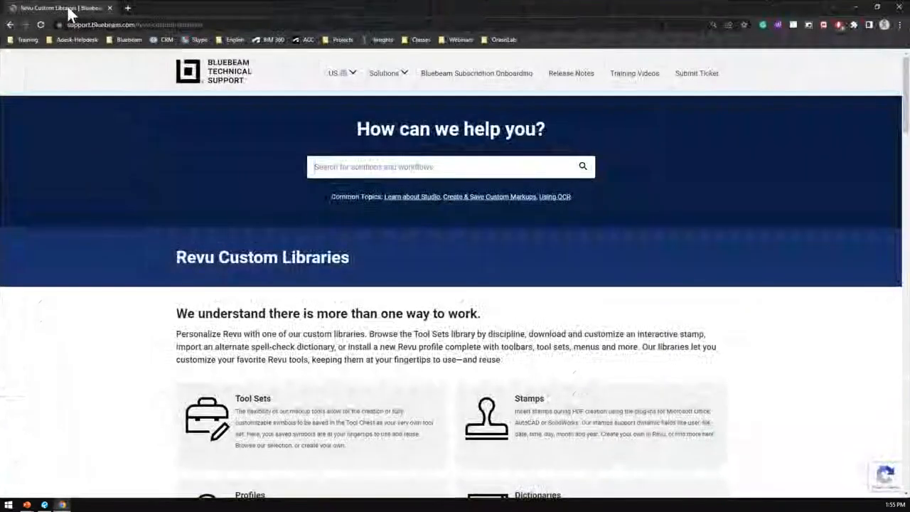
scroll(143, 389, "down", 3)
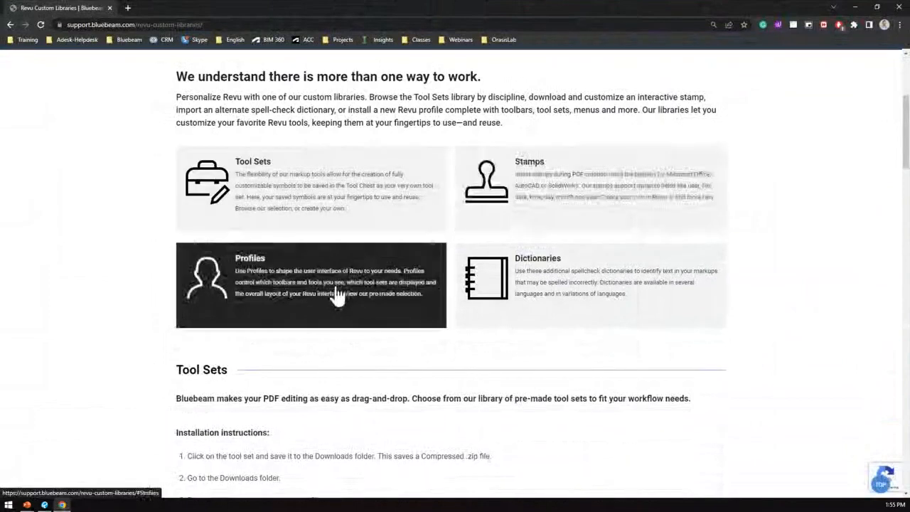
left_click(206, 182)
key("ctrl")
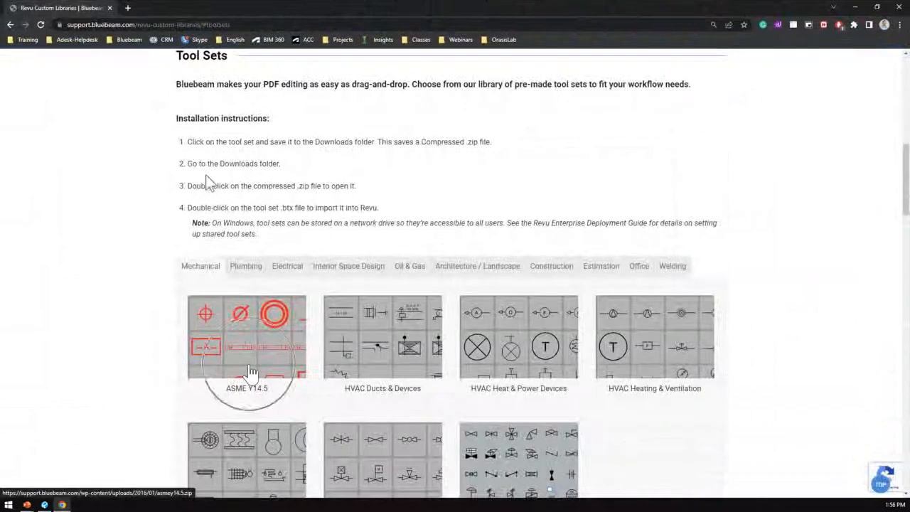
key("ctrl")
- Show the Architecture / Landscape tool sets and download the Landscaping set, landscaping-symbols.zip
left_click(462, 273)
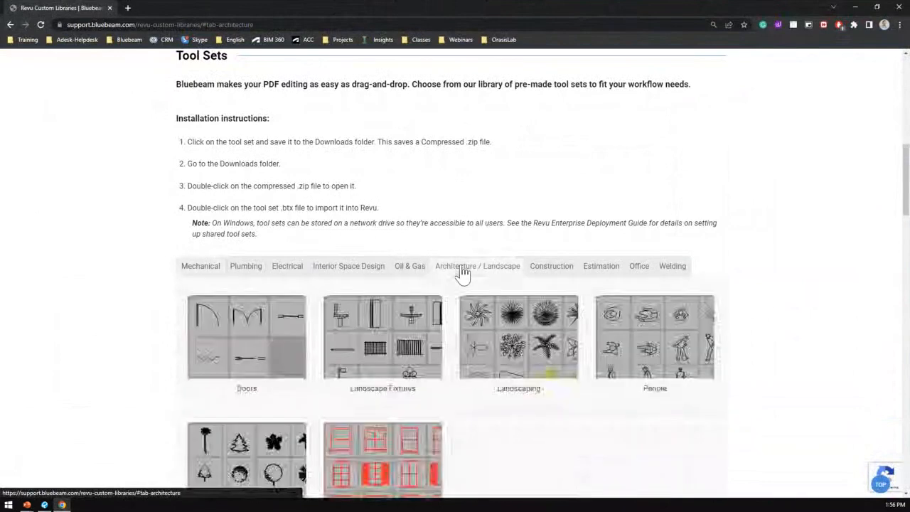
scroll(493, 324, "down", 1)
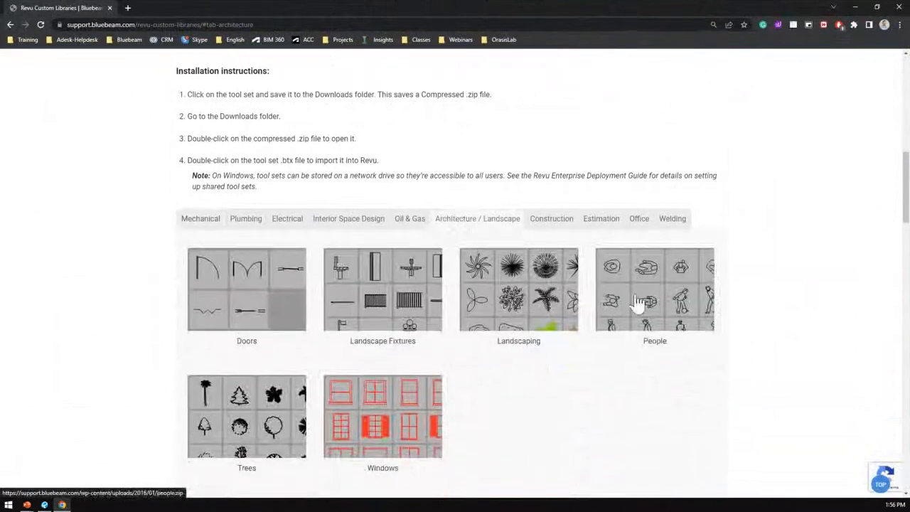
key("ctrl")
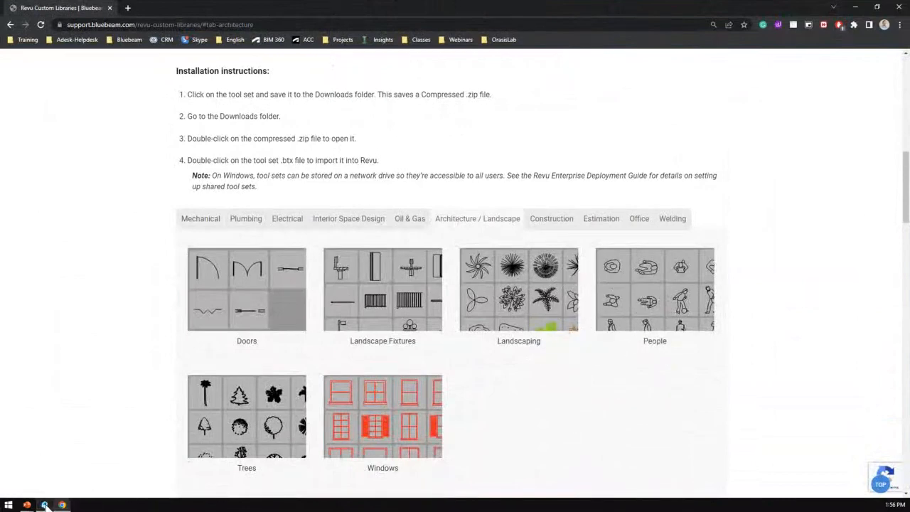
left_click(520, 325)
key("ctrl")
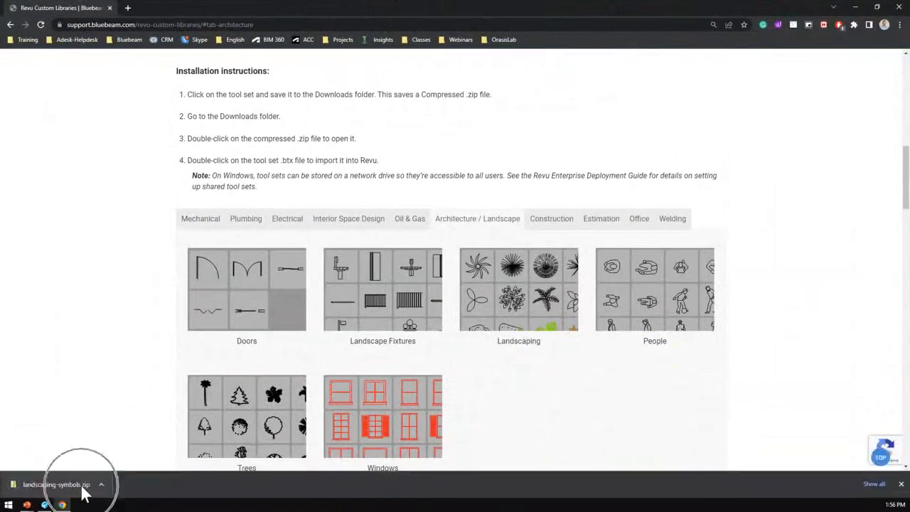
- Switch back to Bluebeam Revu and display the Architect Review tool set in the Tool Chest
left_click(44, 506)
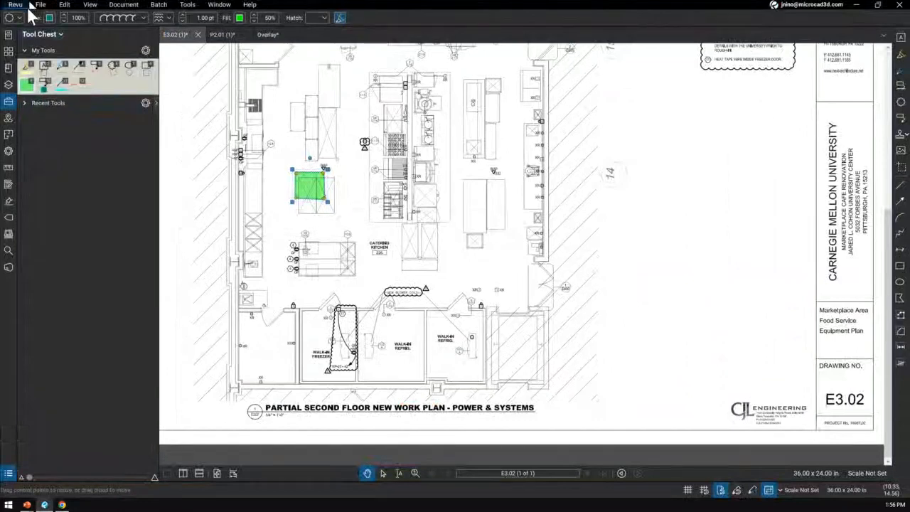
left_click(146, 50)
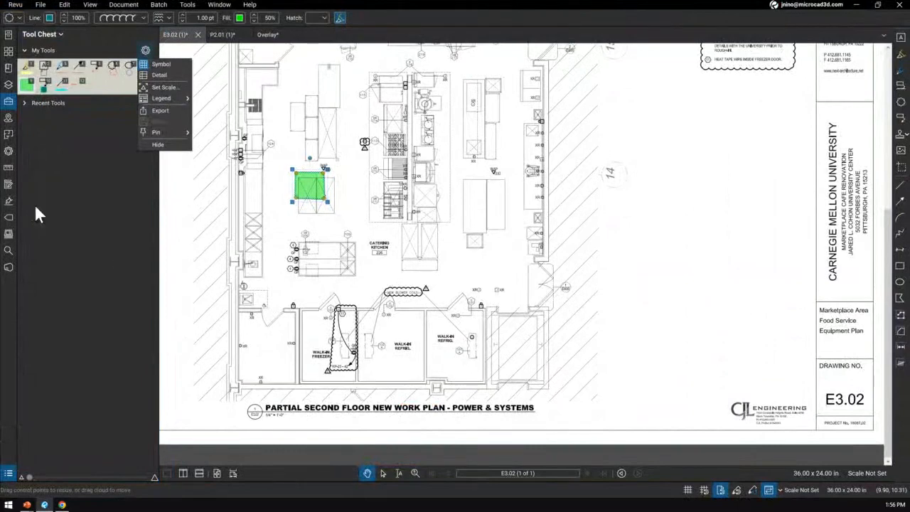
left_click(44, 7)
left_click(40, 5)
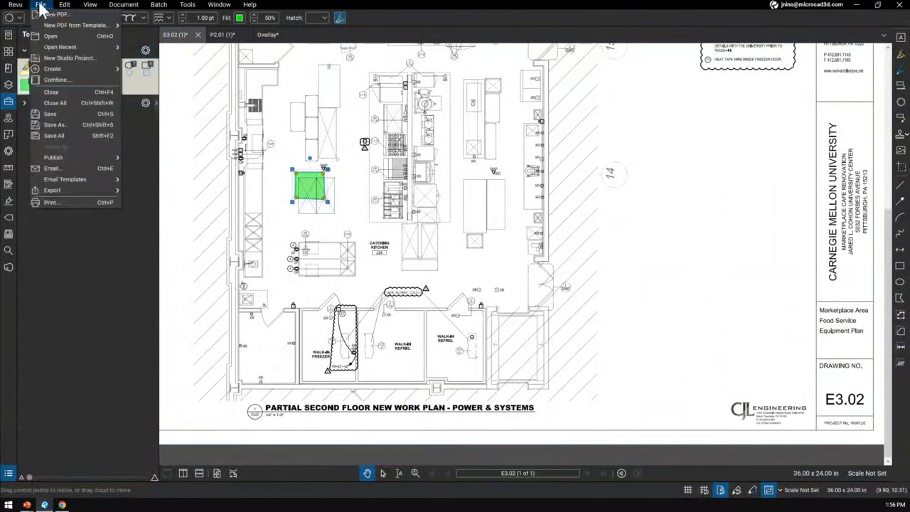
mouse_move(17, 9)
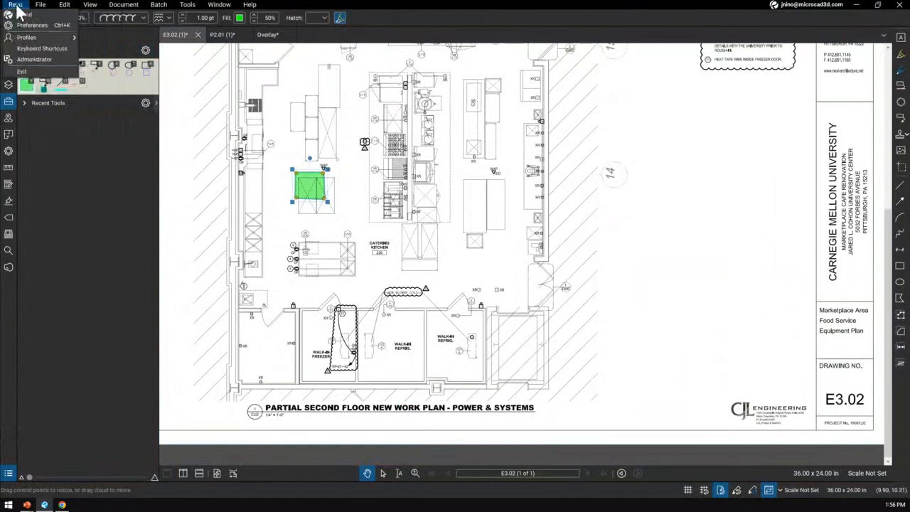
left_click(96, 178)
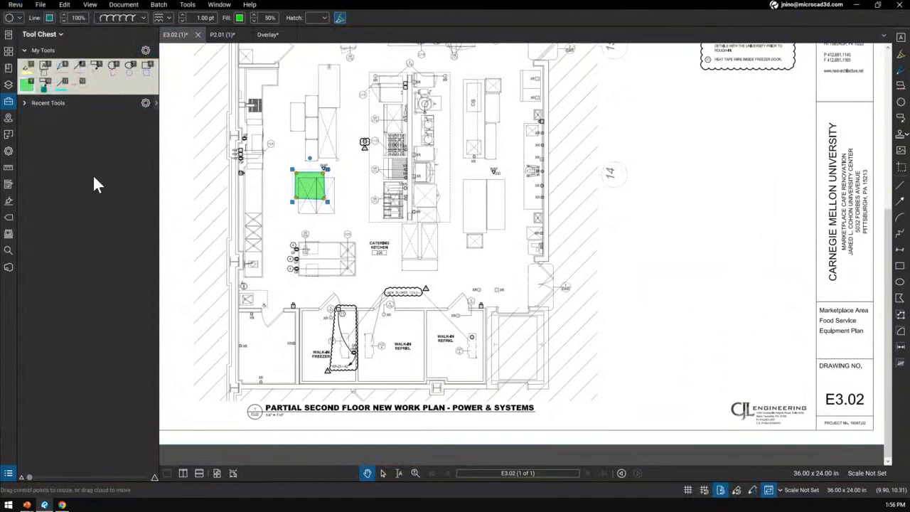
left_click(60, 33)
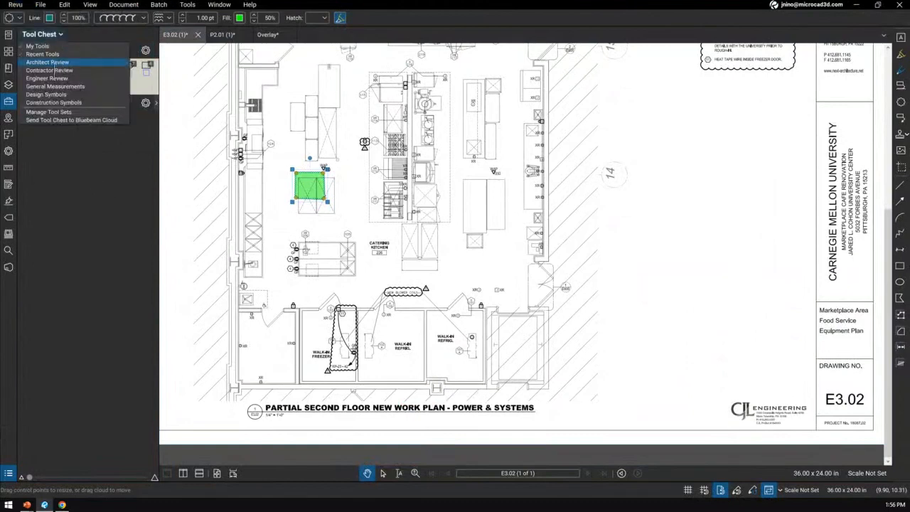
left_click(47, 63)
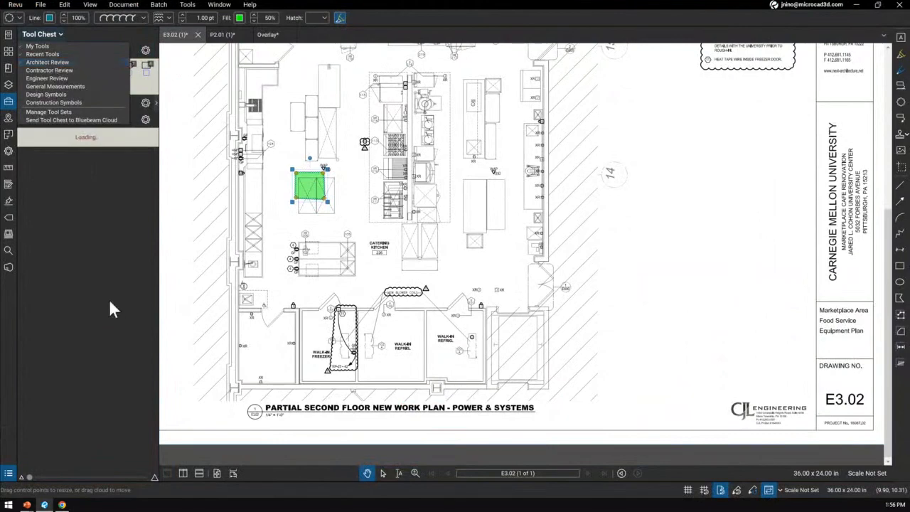
left_click(91, 218)
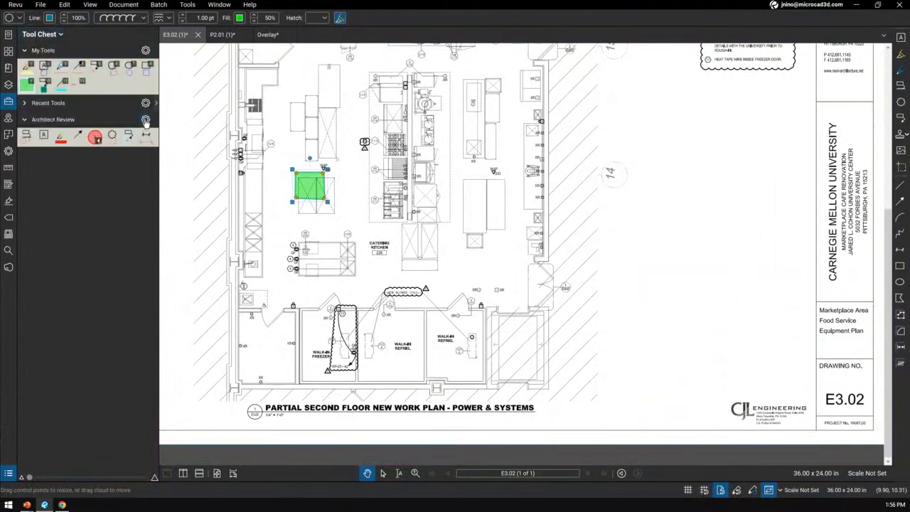
- Display the Engineer Review tool set and place its blue numbered circle at four spots around the E3.02 catering kitchen and one in the eastern walk-in refrigerator
left_click(59, 34)
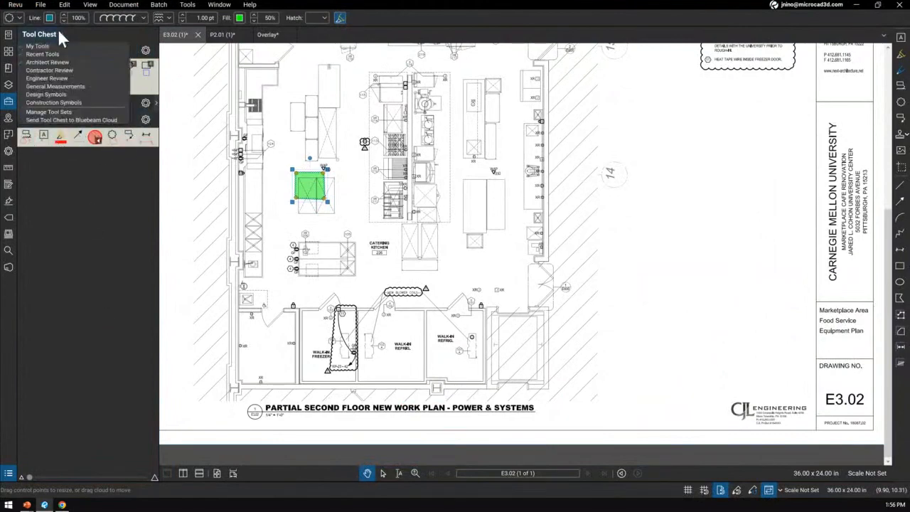
left_click(49, 78)
left_click(93, 175)
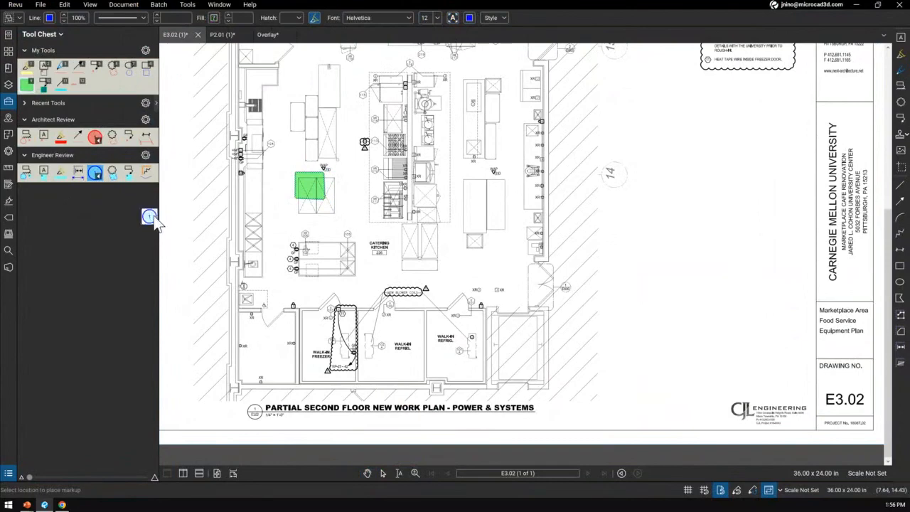
left_click(367, 258)
left_click(485, 219)
left_click(457, 145)
left_click(331, 112)
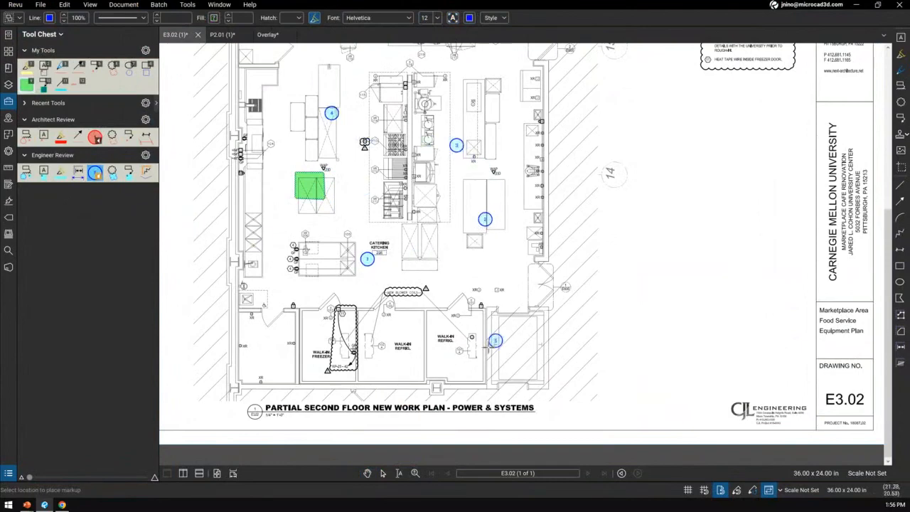
left_click(432, 324)
key("Escape")
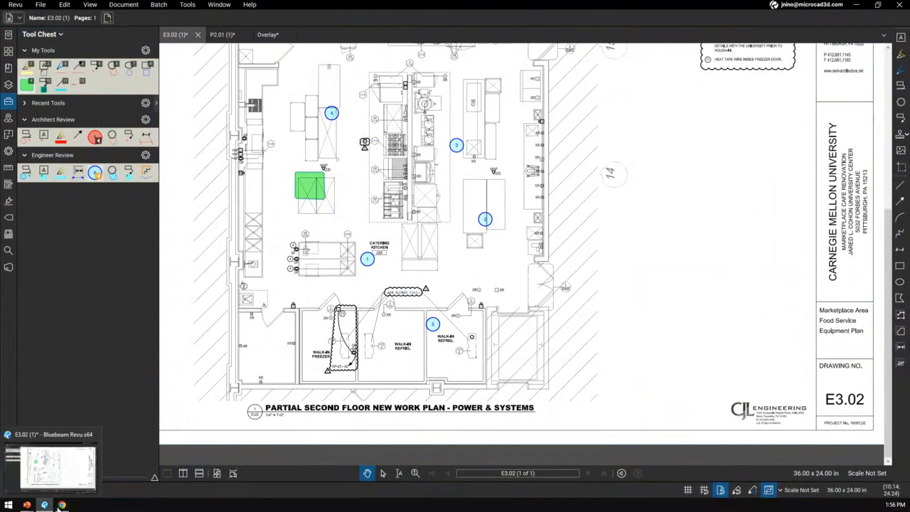
- Switch to Chrome and return to the library category overview above Tool Sets on the Revu Custom Libraries page
left_click(63, 505)
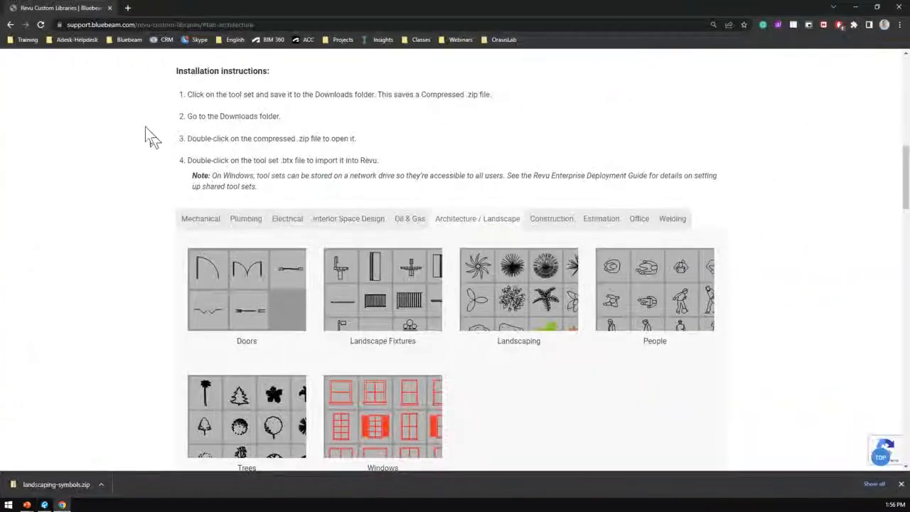
scroll(142, 99, "up", 2)
scroll(219, 152, "up", 2)
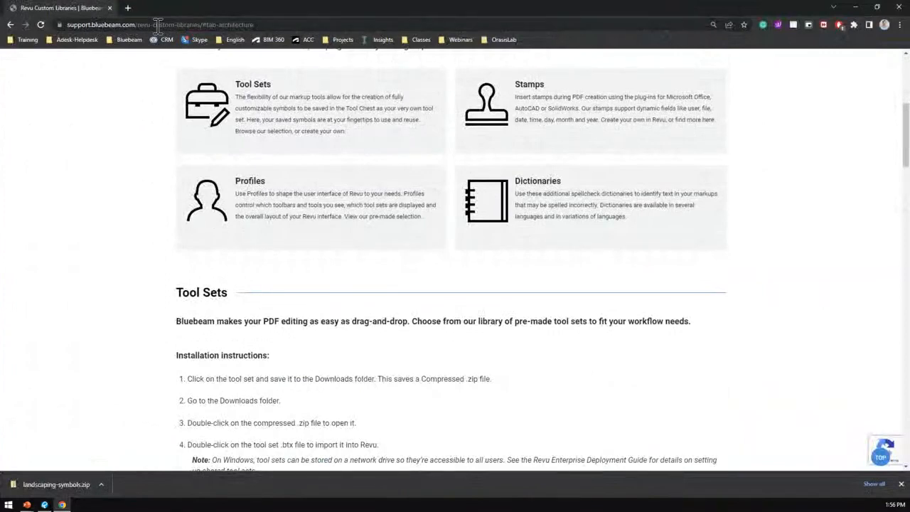
- Go back to the Google results, reopen the Revu Custom Libraries support page and show its Mechanical tool sets
left_click(9, 26)
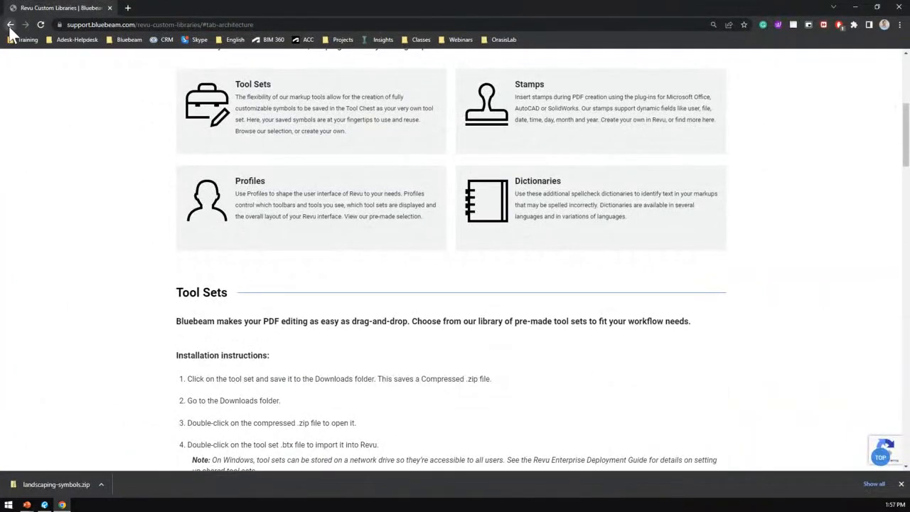
left_click(10, 25)
left_click(10, 25)
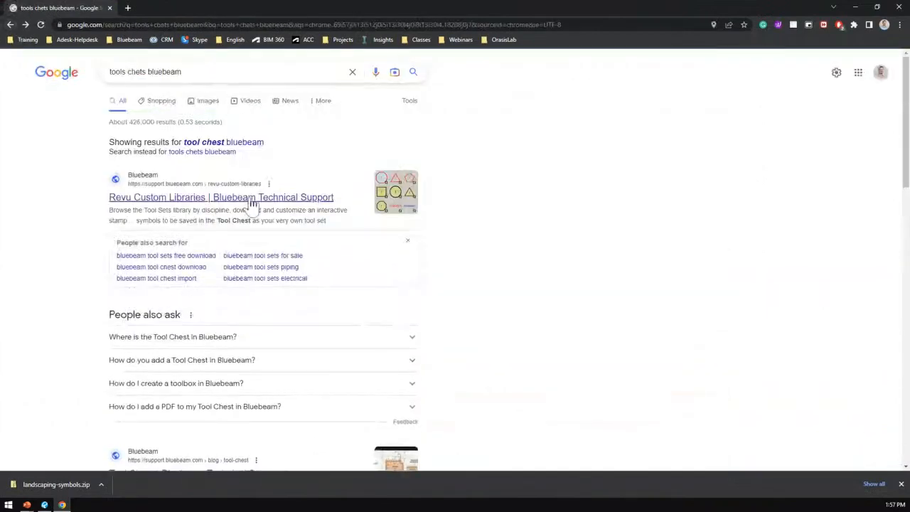
left_click(135, 200)
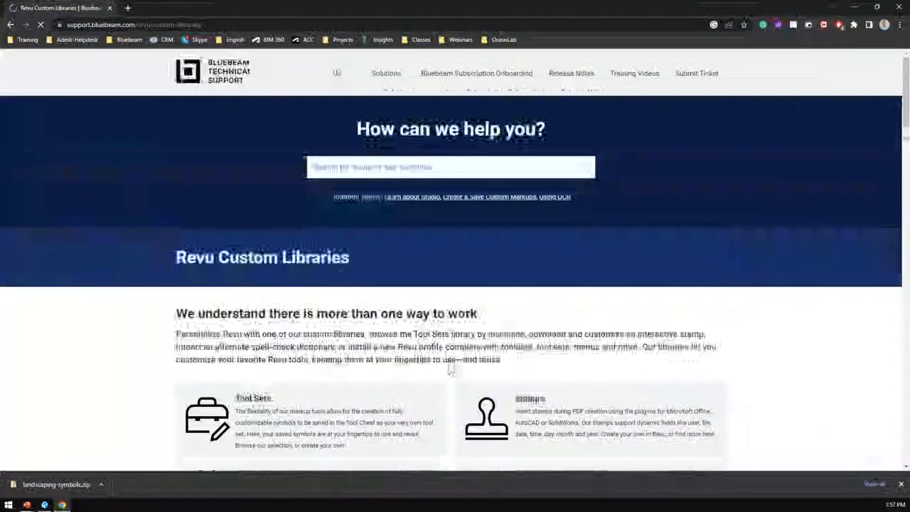
scroll(450, 364, "down", 10)
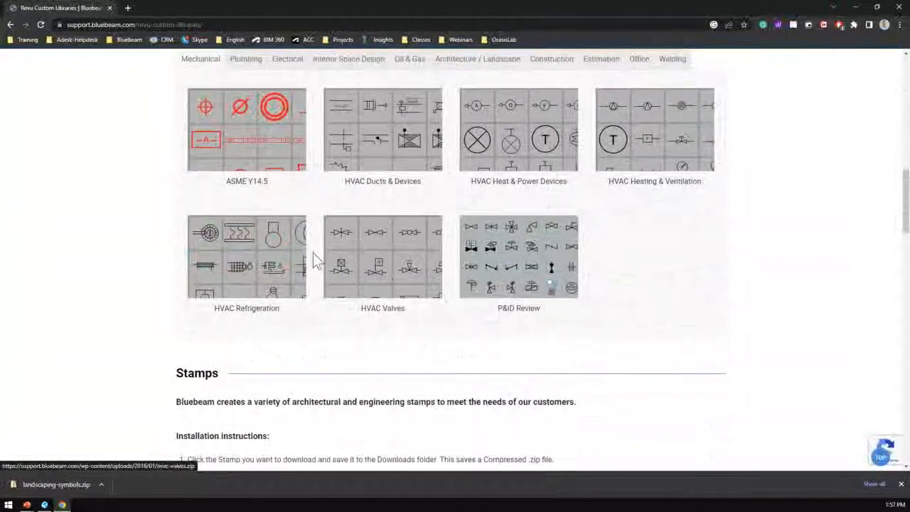
scroll(615, 150, "up", 1)
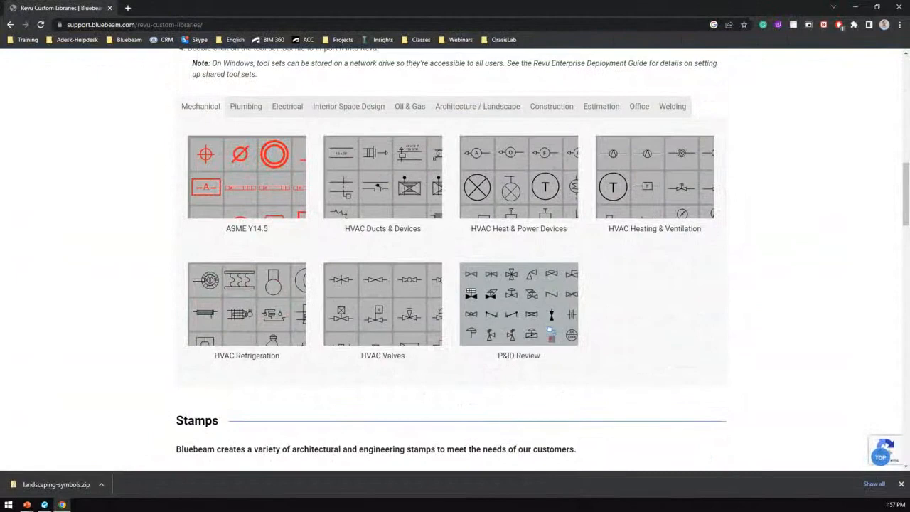
- Switch to the running PowerPoint slide show at the Questions slide
mouse_move(26, 505)
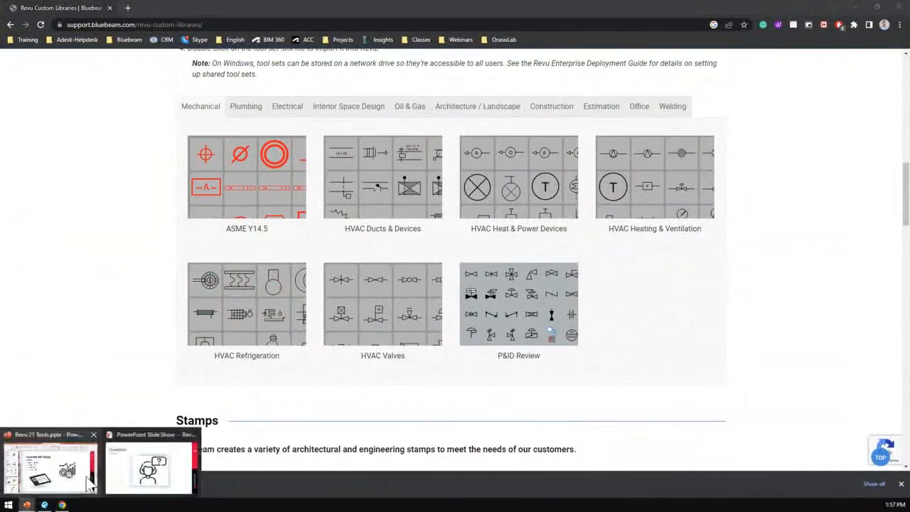
left_click(137, 471)
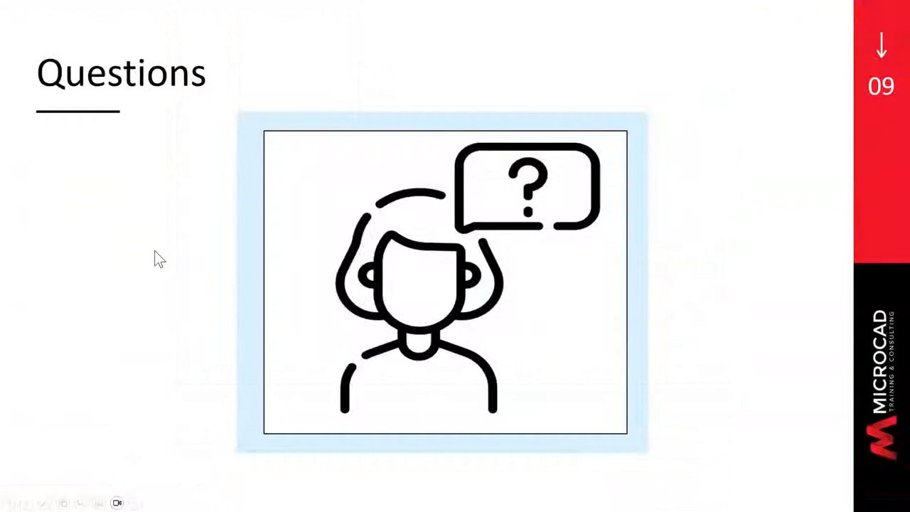